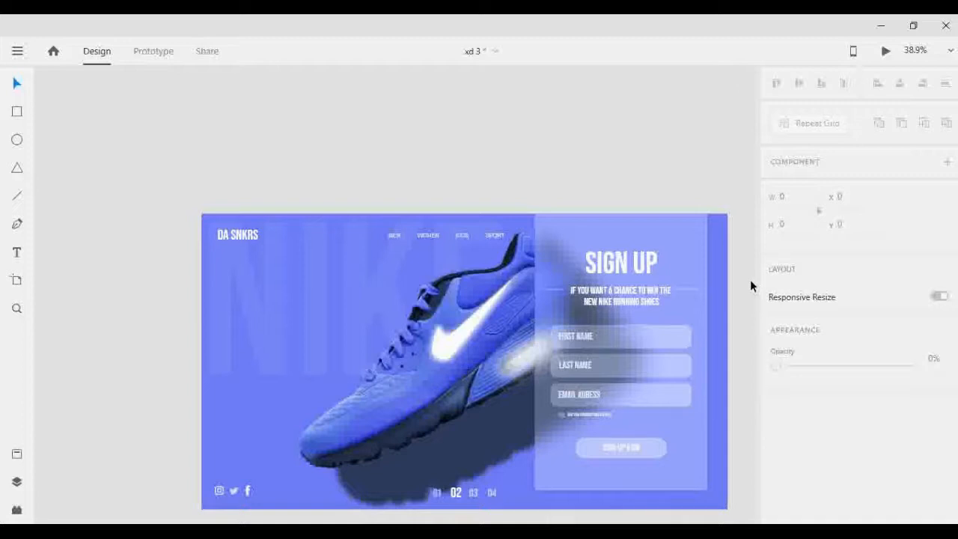
# Step: Add the text "NIKE" to the Web 1920 – 1 artboard in Bebas Neue, size 797
pyautogui.scroll(-5, 752, 282)
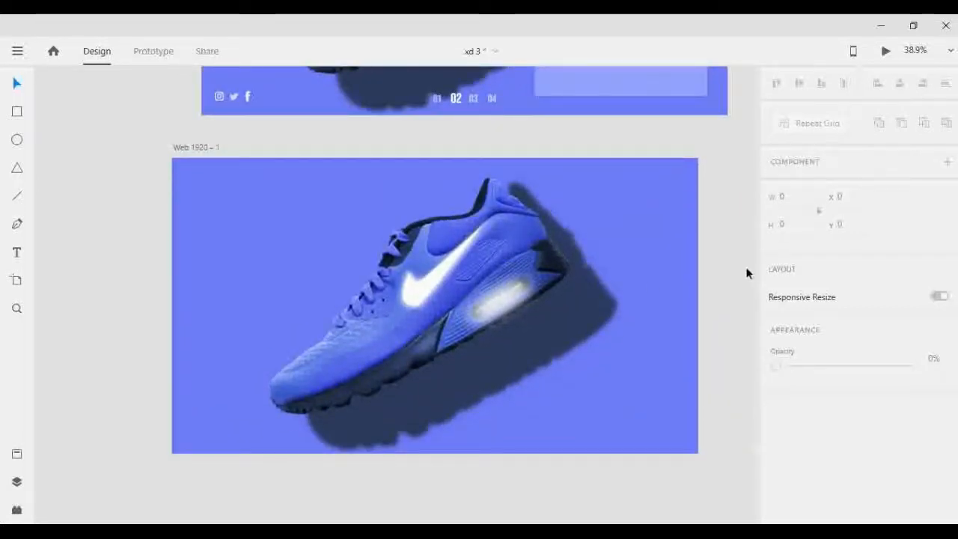
pyautogui.click(532, 274)
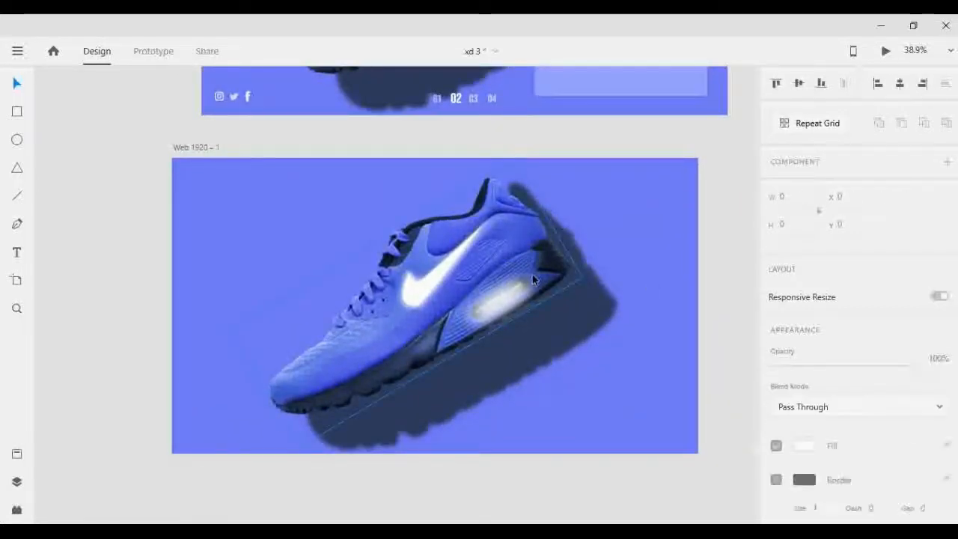
pyautogui.click(670, 270)
pyautogui.click(116, 290)
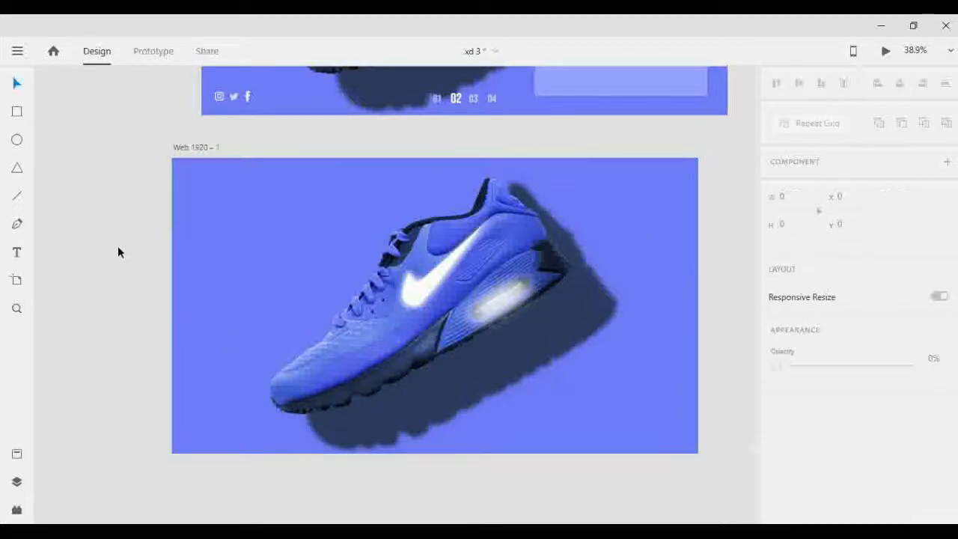
pyautogui.click(17, 255)
pyautogui.click(216, 277)
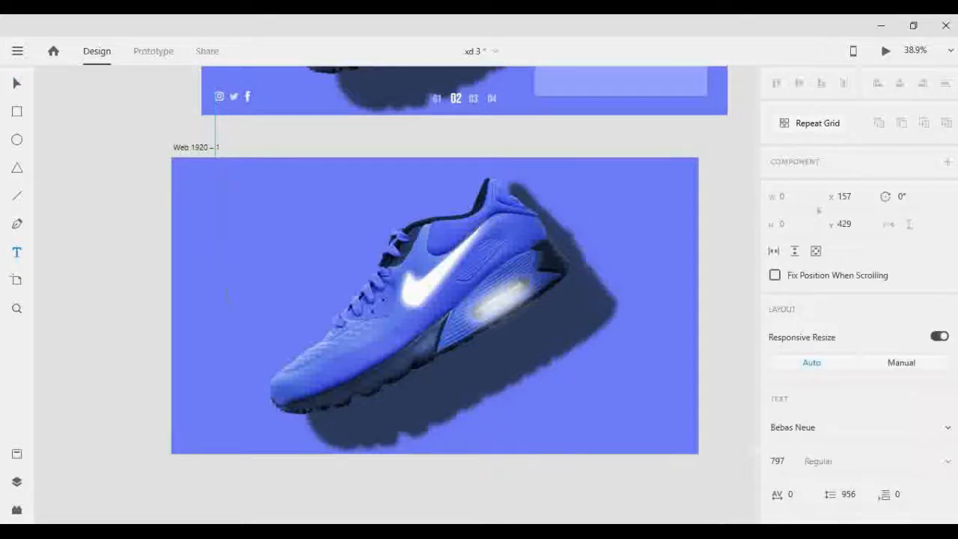
pyautogui.write('N')
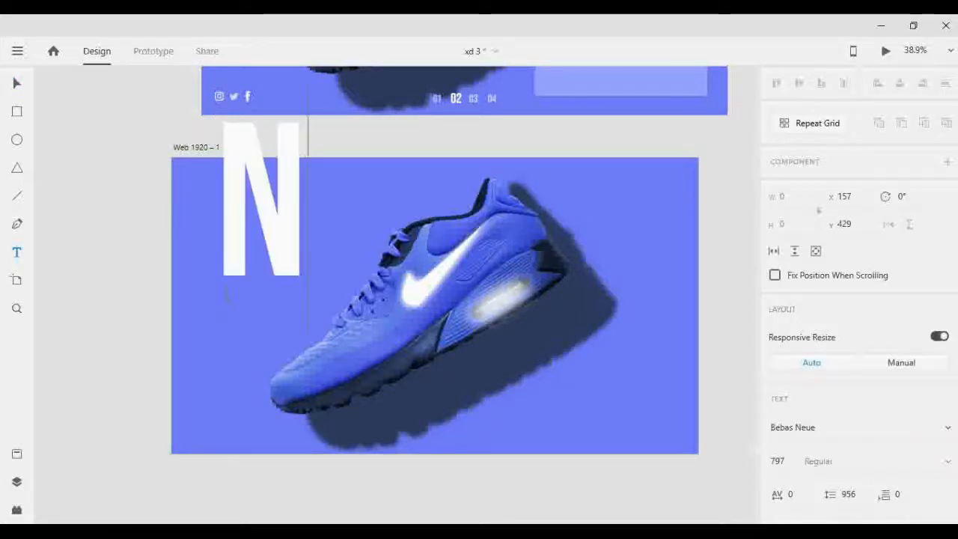
pyautogui.write('IKE')
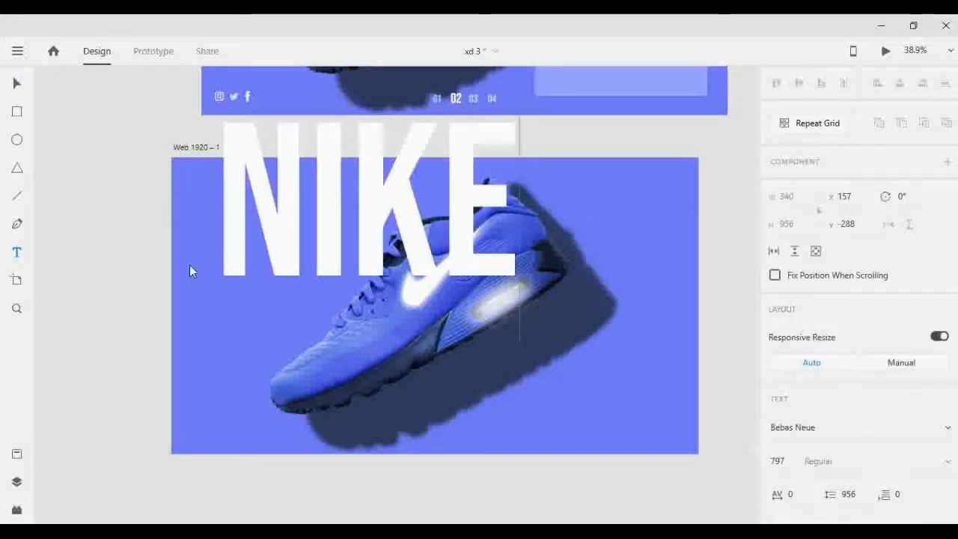
# Step: Move the NIKE text to X 0, Y -126 on the artboard and bring the shoe image in front of it
pyautogui.click(16, 83)
pyautogui.moveTo(288, 213); pyautogui.dragTo(252, 258)
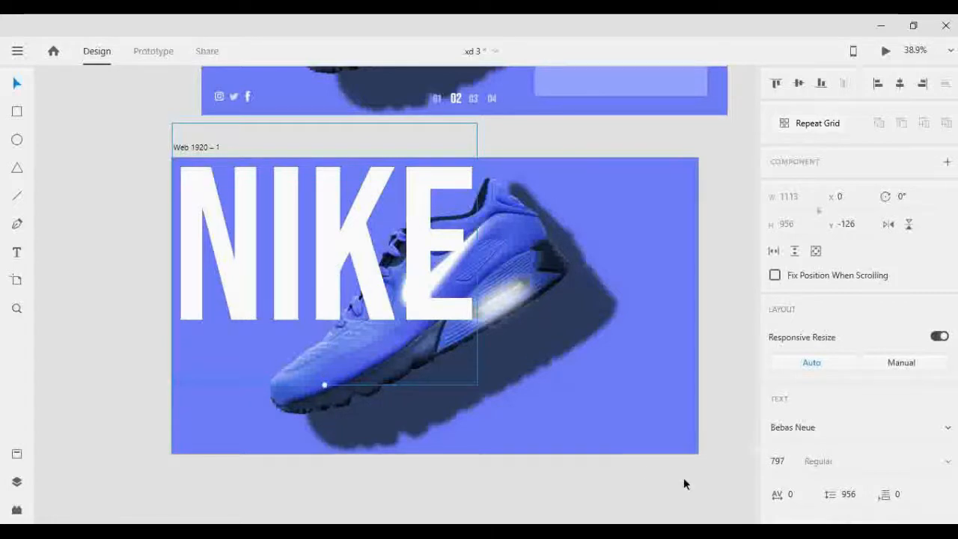
pyautogui.click(512, 287)
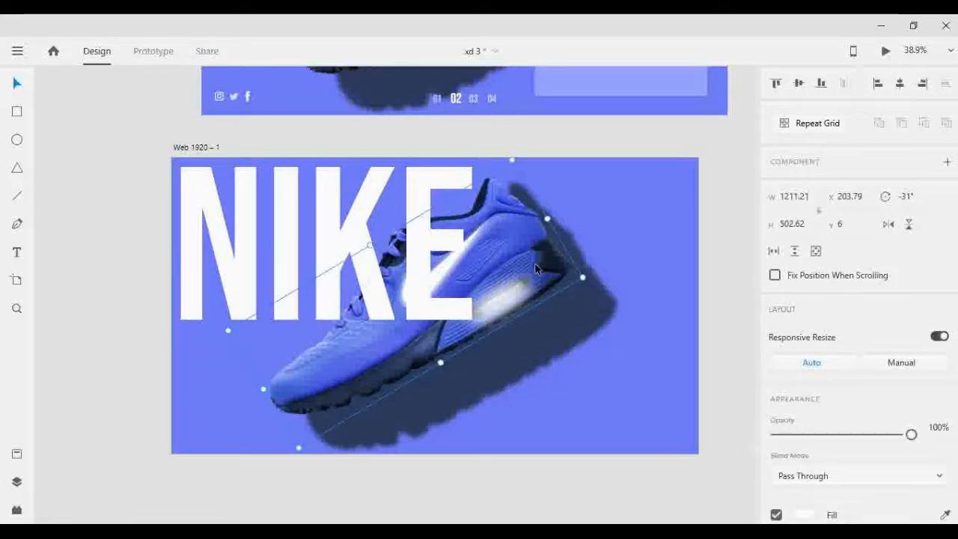
pyautogui.hotkey('ctrl', 'shift', ']')
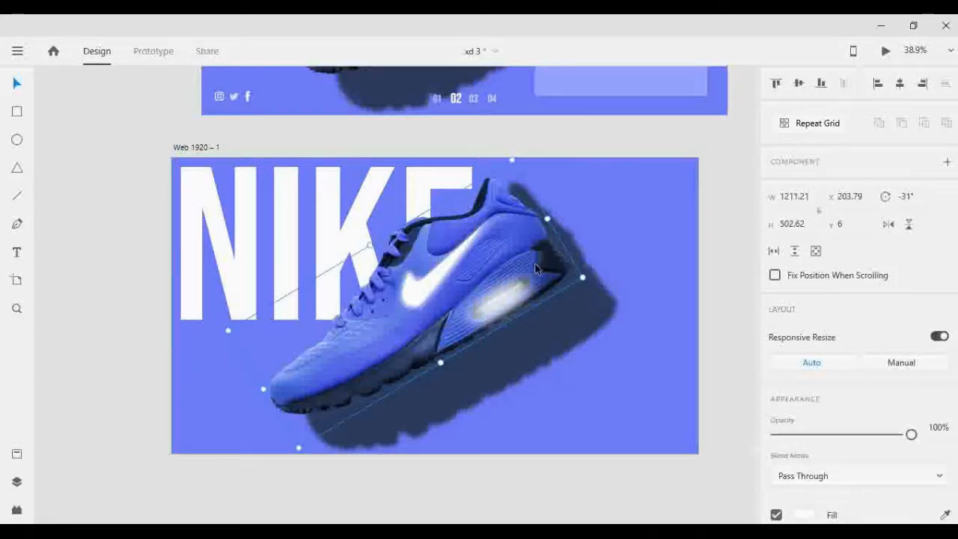
# Step: Reduce the NIKE text to size 732 and set its opacity to 8%
pyautogui.click(422, 206)
pyautogui.moveTo(328, 385); pyautogui.dragTo(324, 364)
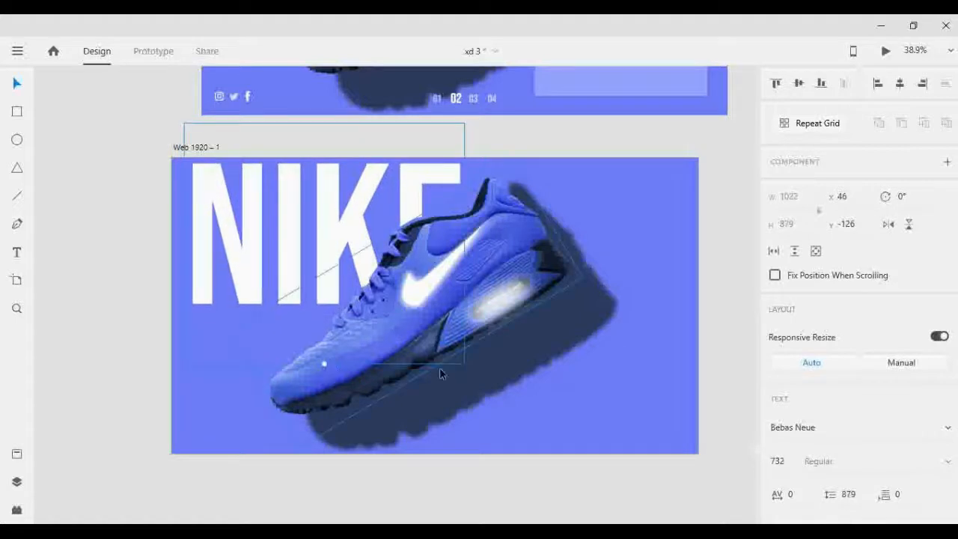
pyautogui.scroll(-3, 886, 328)
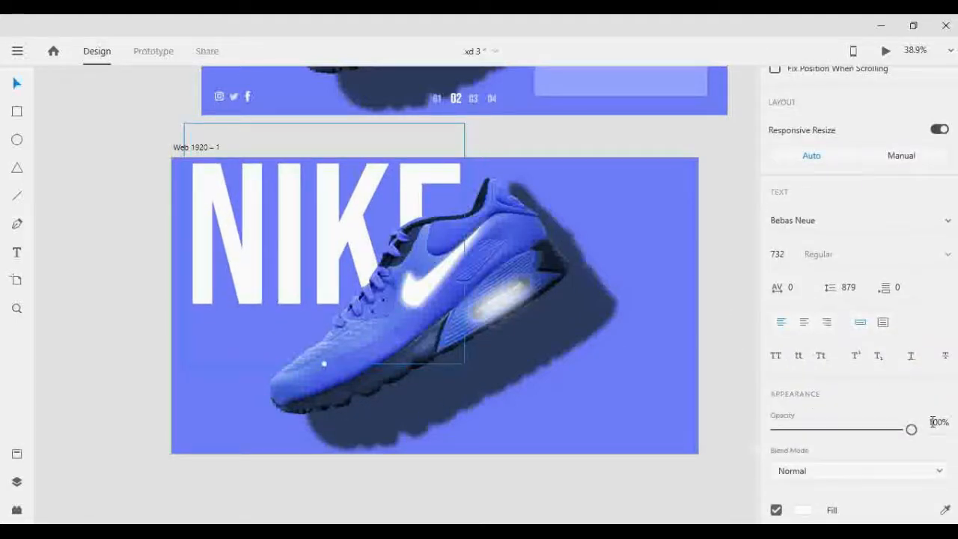
pyautogui.click(942, 421)
pyautogui.write('8')
pyautogui.press('Return')
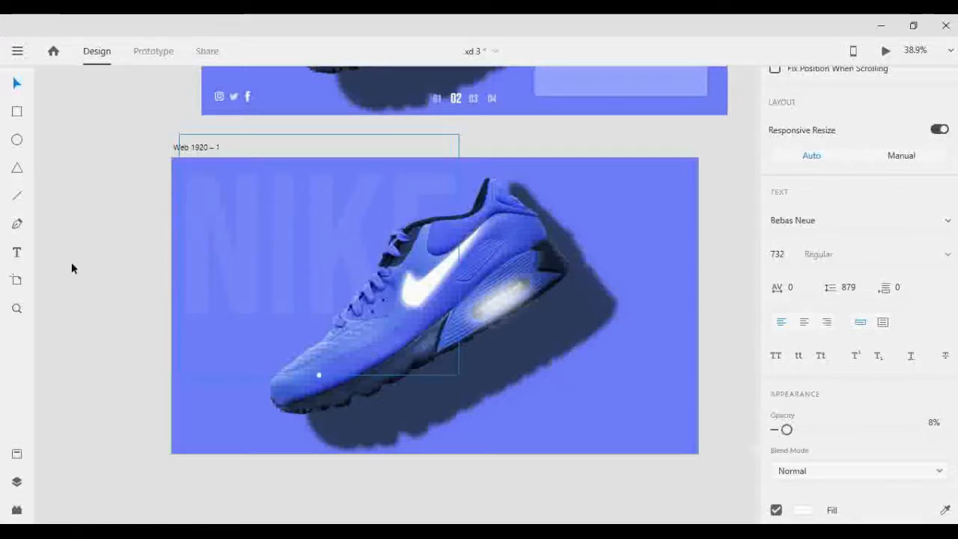
pyautogui.click(91, 278)
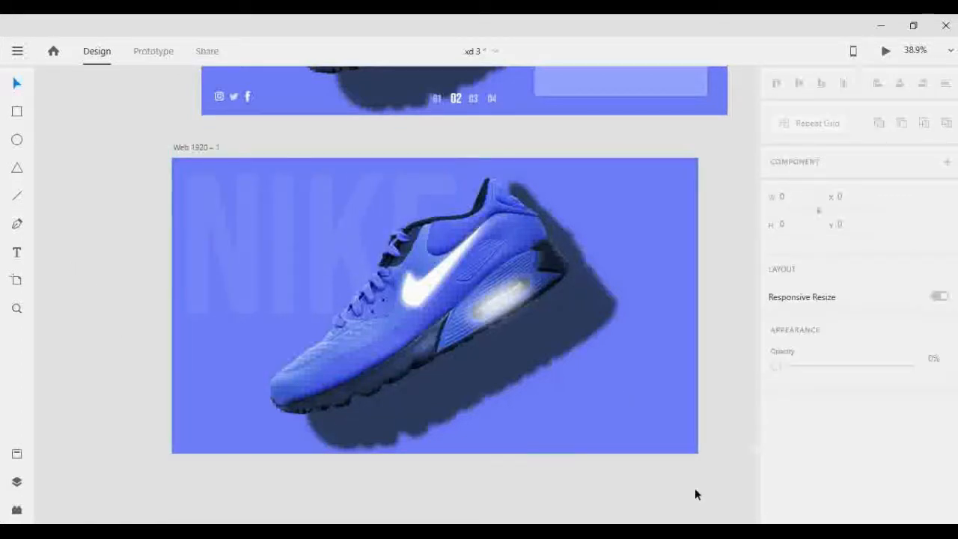
# Step: Examine the logo text and its font size in the finished sign-up design above the Web 1920 – 1 artboard
pyautogui.scroll(6, 657, 489)
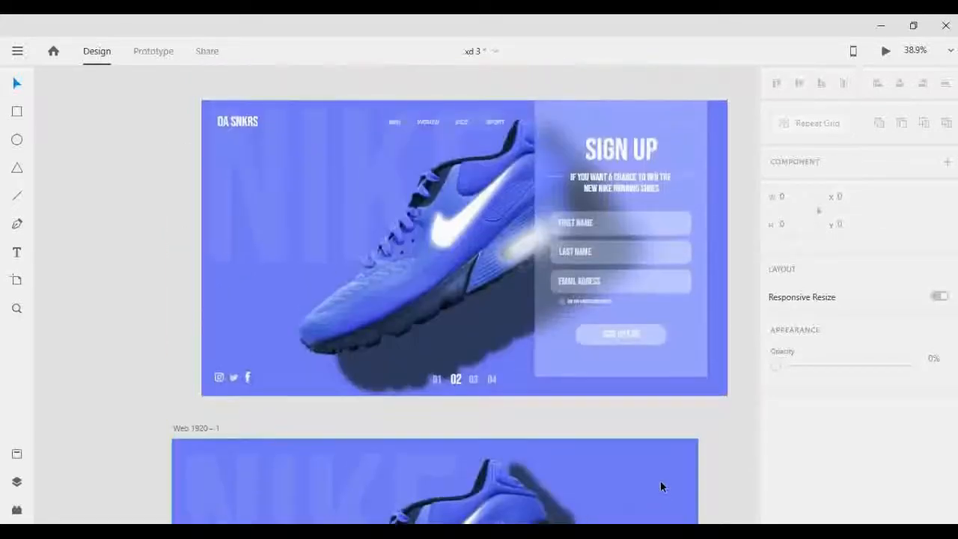
pyautogui.scroll(1, 661, 486)
pyautogui.click(236, 134)
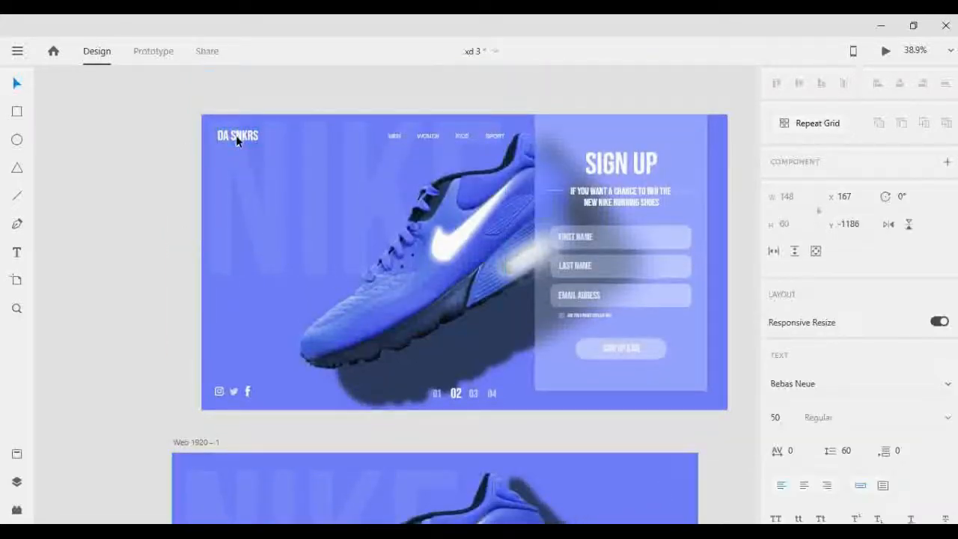
pyautogui.scroll(-5, 215, 162)
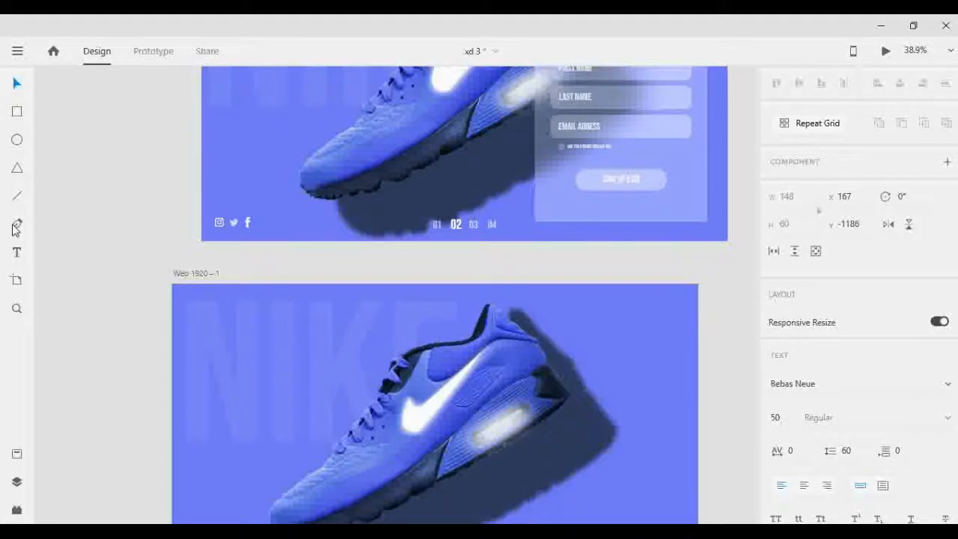
pyautogui.click(149, 332)
pyautogui.scroll(6, 149, 333)
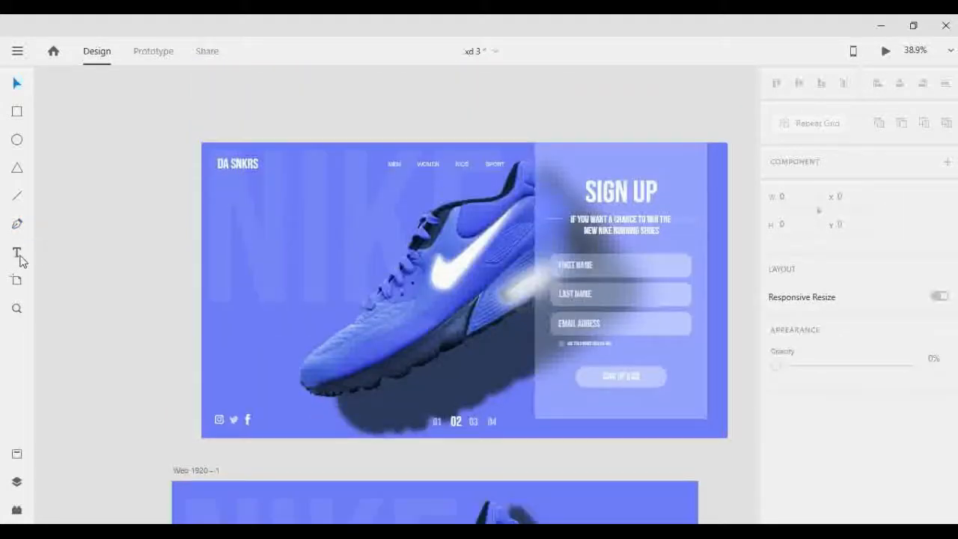
pyautogui.scroll(-1, 72, 247)
pyautogui.scroll(-1, 30, 250)
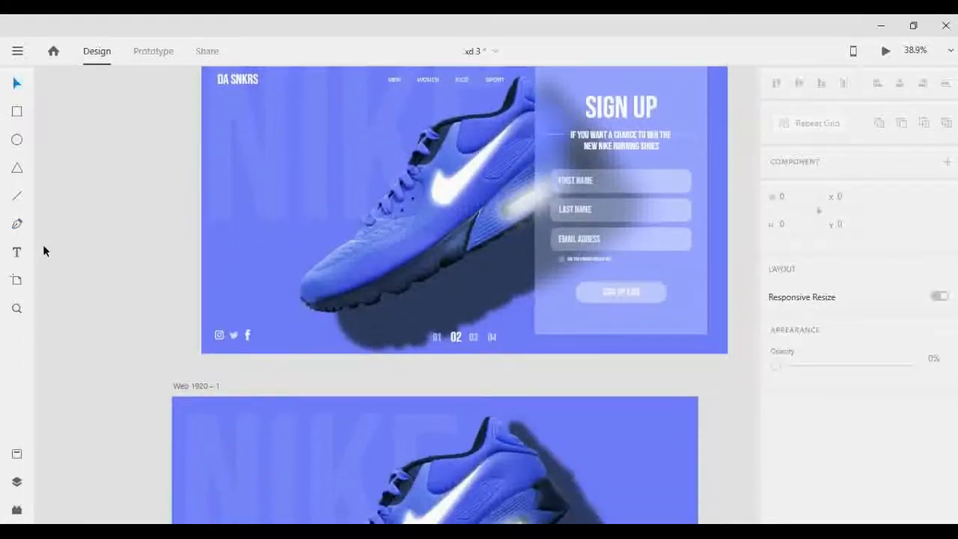
# Step: Add a new text object reading "DA SNKRS" in Bebas Neue, size 797
pyautogui.click(17, 252)
pyautogui.click(110, 384)
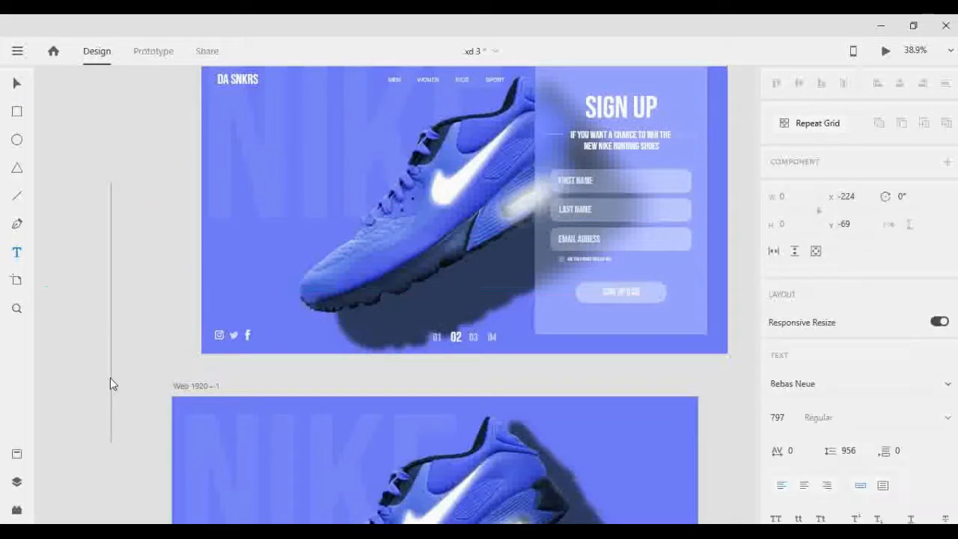
pyautogui.write('DA')
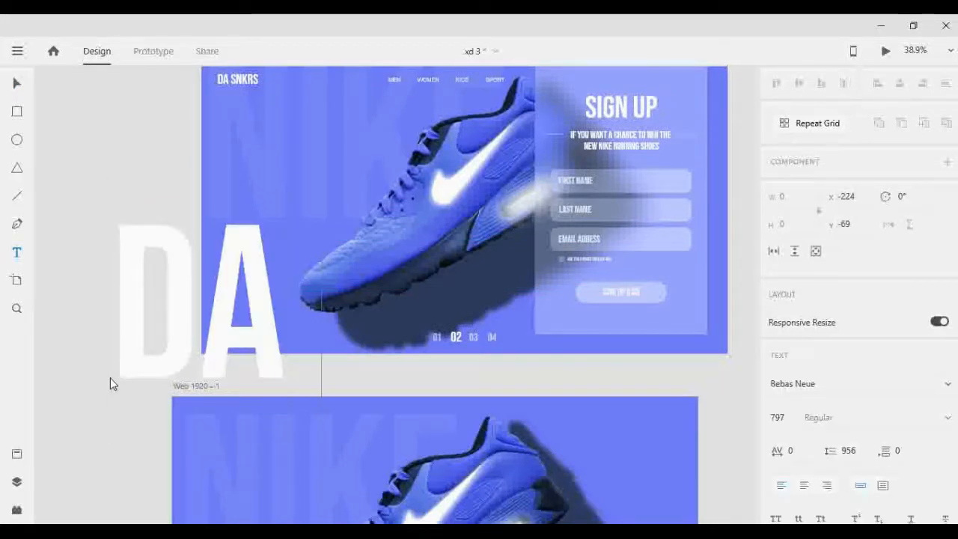
pyautogui.write(' S')
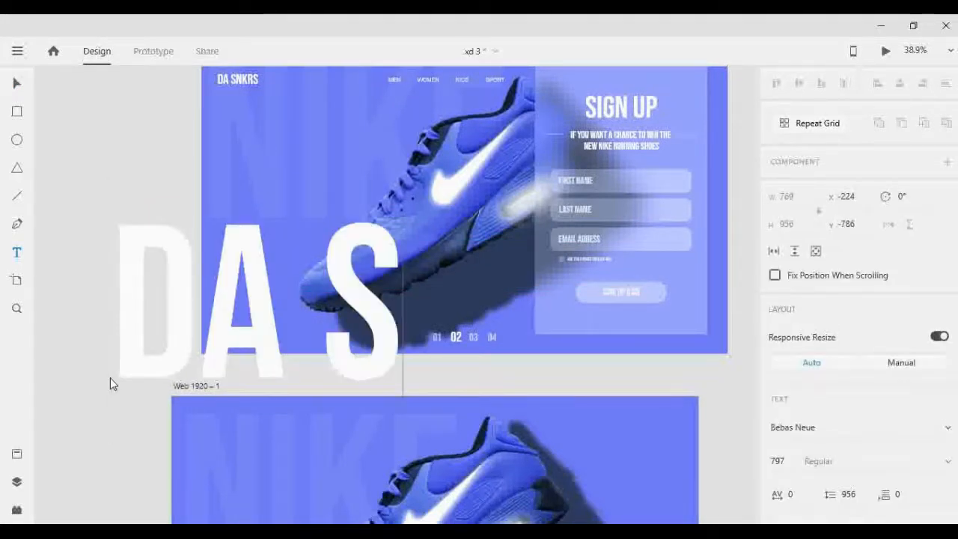
pyautogui.write('NK')
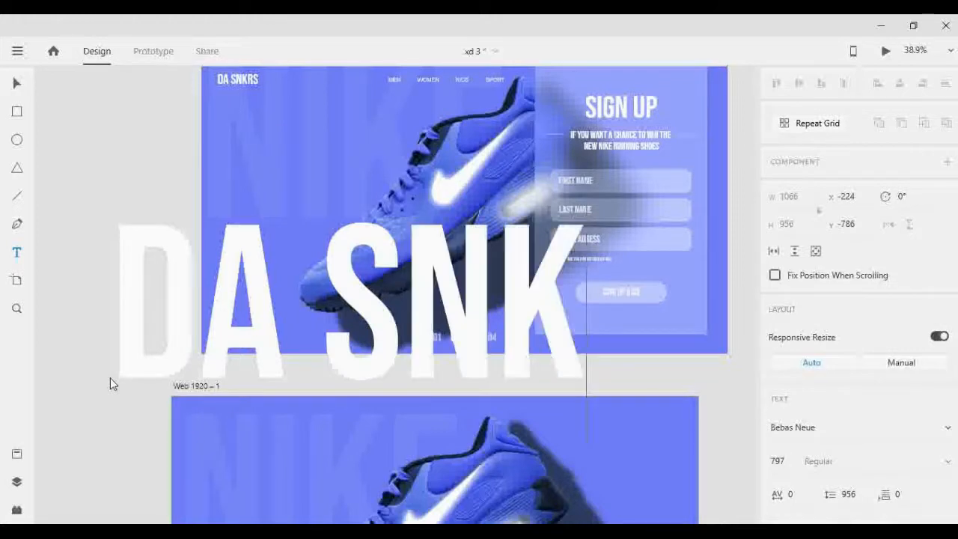
pyautogui.write('RS')
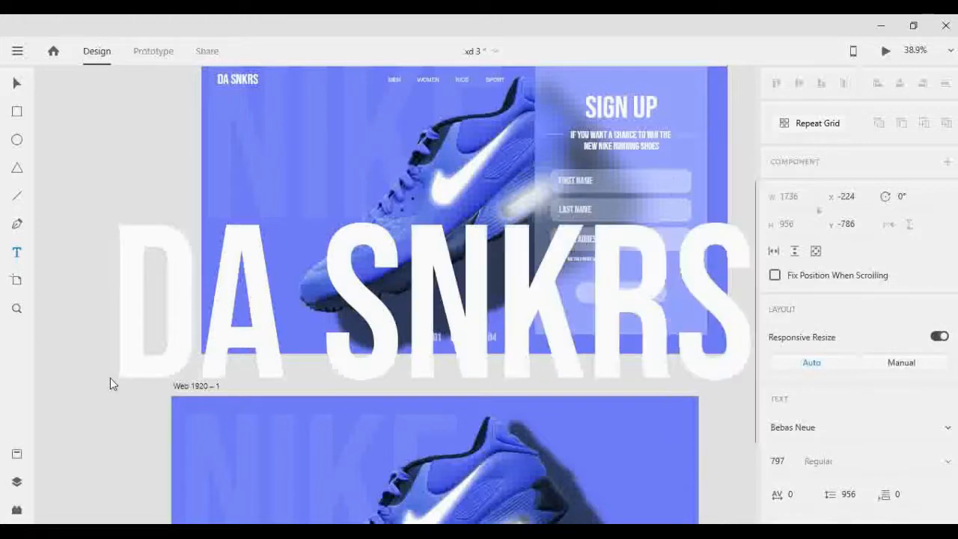
# Step: Move the DA SNKRS text onto the Web 1920 – 1 artboard and reduce it to size 73 near the upper left corner
pyautogui.click(17, 82)
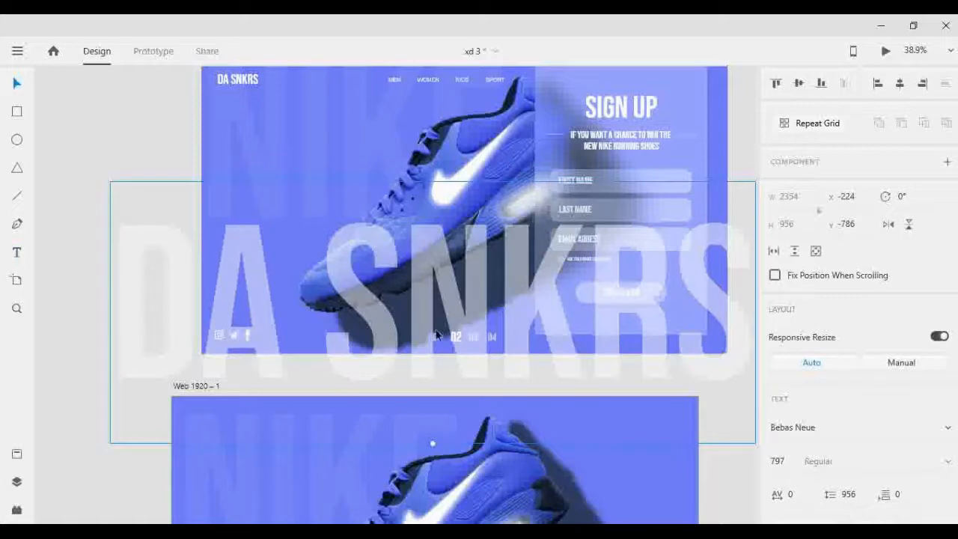
pyautogui.moveTo(436, 333); pyautogui.dragTo(444, 419)
pyautogui.scroll(-5, 525, 330)
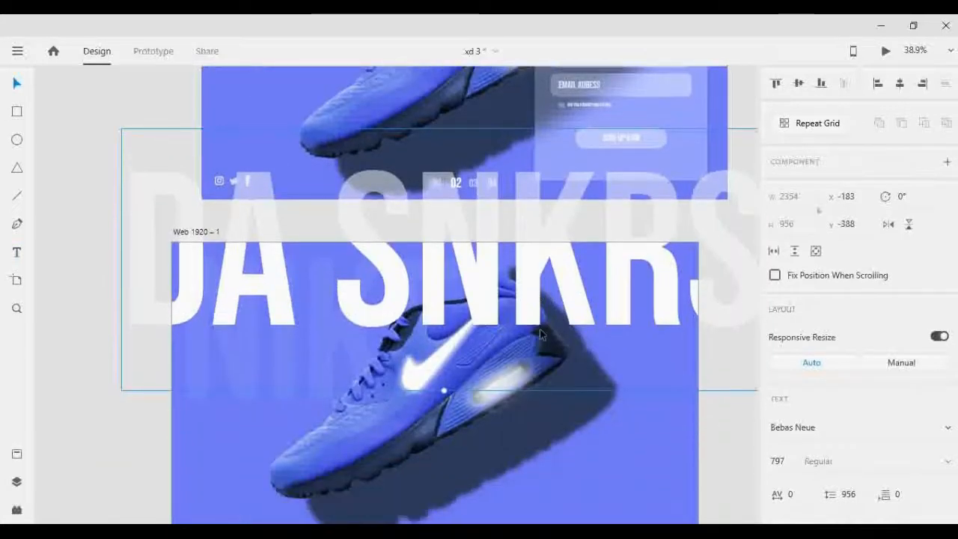
pyautogui.moveTo(522, 251); pyautogui.dragTo(526, 340)
pyautogui.scroll(-2, 524, 341)
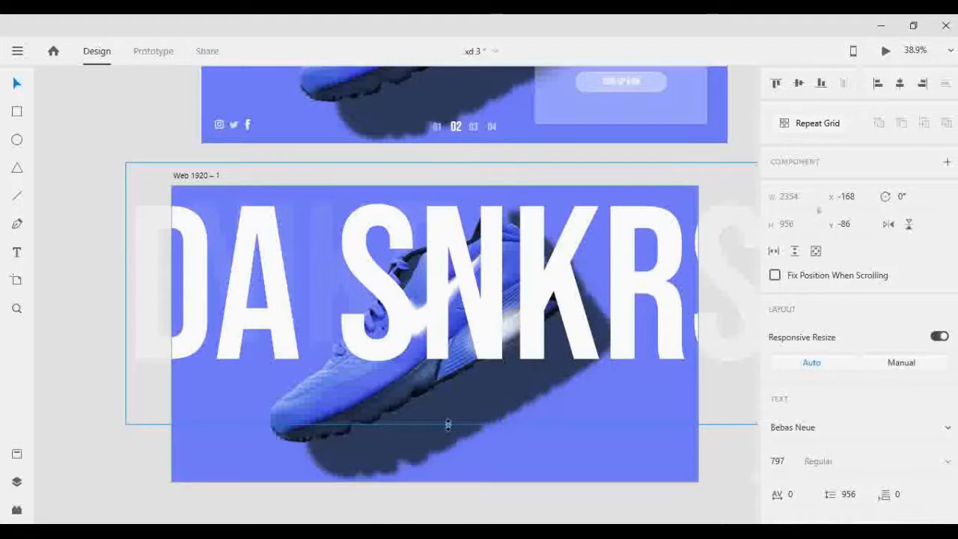
pyautogui.moveTo(448, 426); pyautogui.dragTo(229, 222)
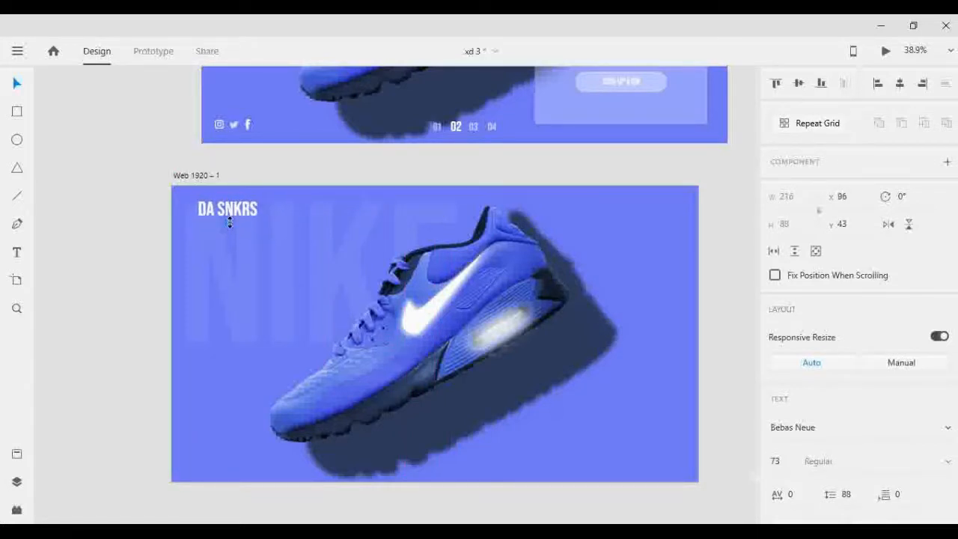
# Step: Nudge the DA SNKRS text into the artboard's upper left corner, to X -1, Y -13
pyautogui.hotkey('shift', 'Left')
pyautogui.hotkey('shift', 'Left')
pyautogui.hotkey('shift', 'Left')
pyautogui.hotkey('shift', 'Left')
pyautogui.hotkey('shift', 'Left')
pyautogui.hotkey('shift', 'Left')
pyautogui.hotkey('shift', 'Left')
pyautogui.hotkey('shift', 'Left')
pyautogui.hotkey('shift', 'Left')
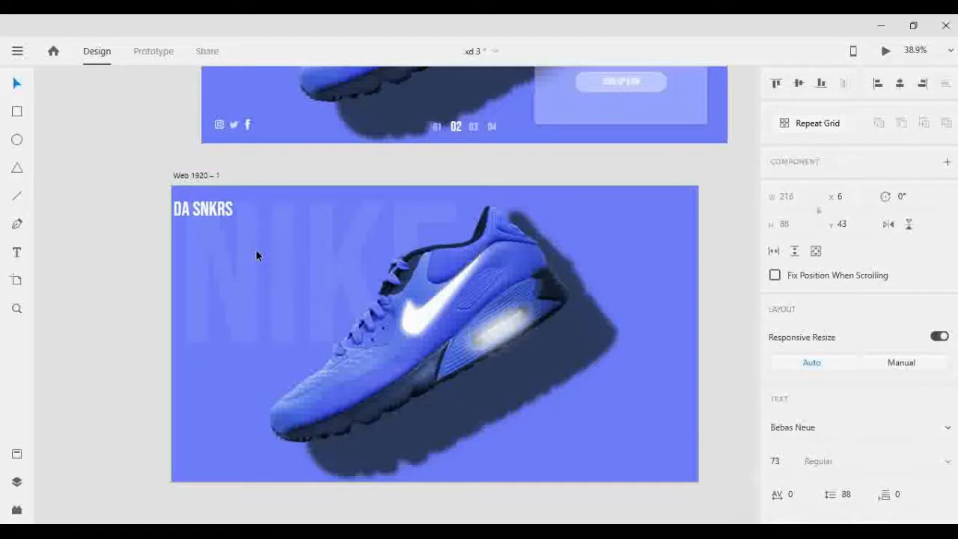
pyautogui.press('Left')
pyautogui.press('Left')
pyautogui.press('Left')
pyautogui.press('Left')
pyautogui.press('Left')
pyautogui.press('Left')
pyautogui.press('Left')
pyautogui.hotkey('shift', 'Up')
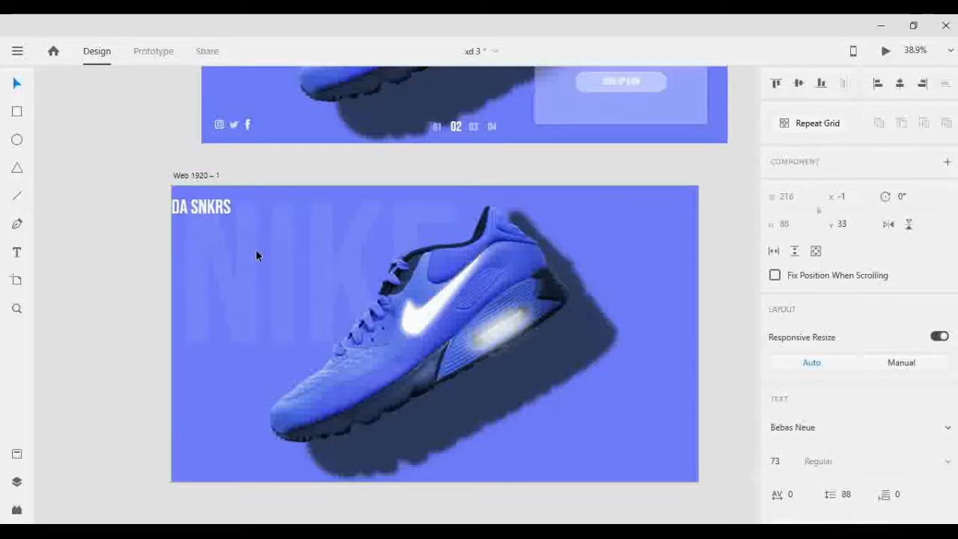
pyautogui.hotkey('shift', 'Up')
pyautogui.hotkey('shift', 'Up')
pyautogui.hotkey('shift', 'Up')
pyautogui.hotkey('shift', 'Up')
pyautogui.press('Up')
pyautogui.press('Up')
pyautogui.press('Up')
pyautogui.press('Up')
pyautogui.press('Up')
pyautogui.press('Up')
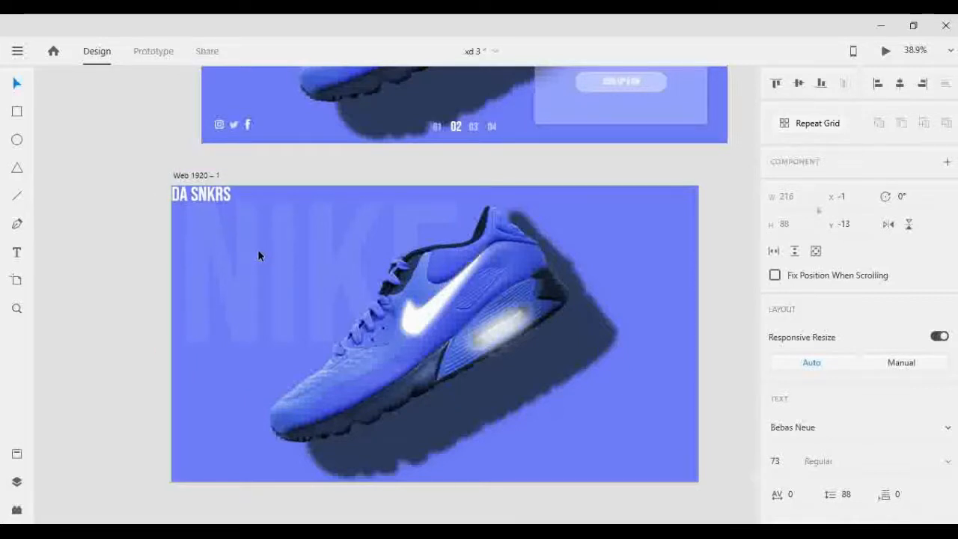
# Step: Offset the DA SNKRS text from the artboard's corner to X 49, Y 36
pyautogui.hotkey('shift', 'Down')
pyautogui.hotkey('shift', 'Down')
pyautogui.hotkey('shift', 'Down')
pyautogui.press('Down')
pyautogui.press('Down')
pyautogui.press('Down')
pyautogui.press('Down')
pyautogui.press('Down')
pyautogui.press('Down')
pyautogui.press('Down')
pyautogui.press('Down')
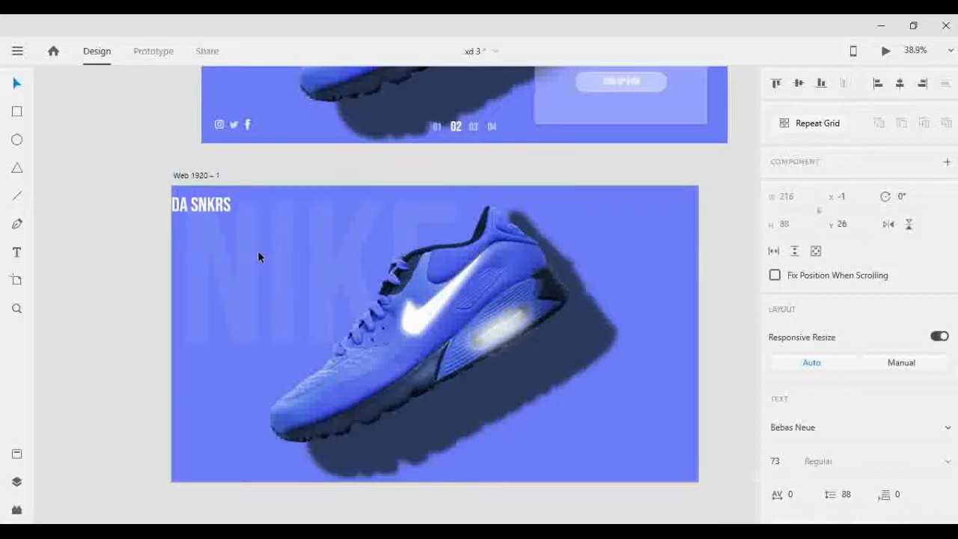
pyautogui.hotkey('shift', 'Right')
pyautogui.hotkey('shift', 'Right')
pyautogui.hotkey('shift', 'Right')
pyautogui.hotkey('shift', 'Right')
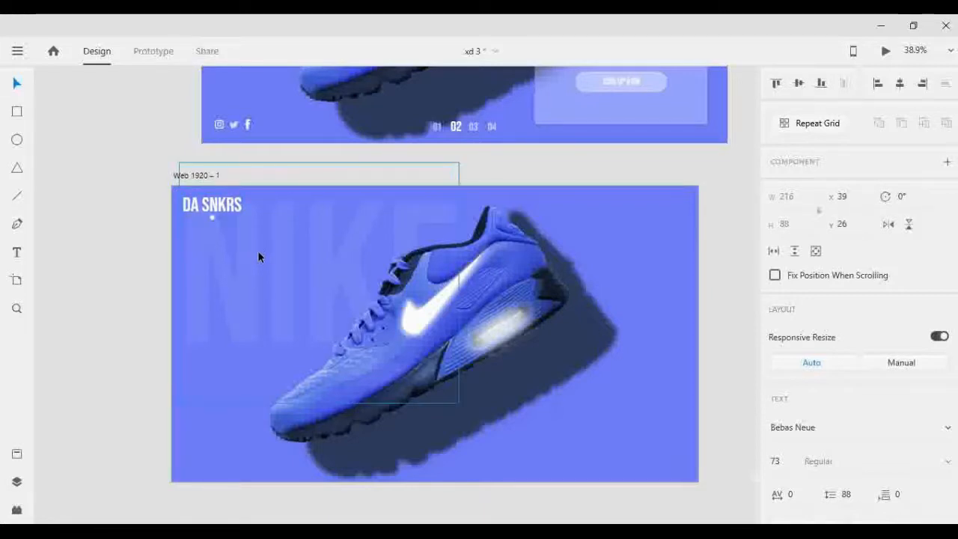
pyautogui.hotkey('shift', 'Right')
pyautogui.hotkey('shift', 'Down')
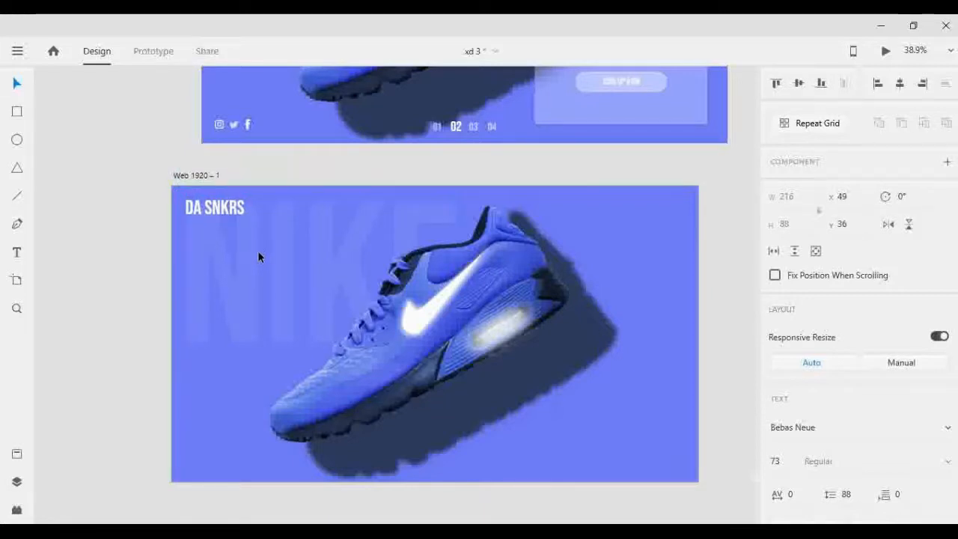
pyautogui.scroll(5, 289, 302)
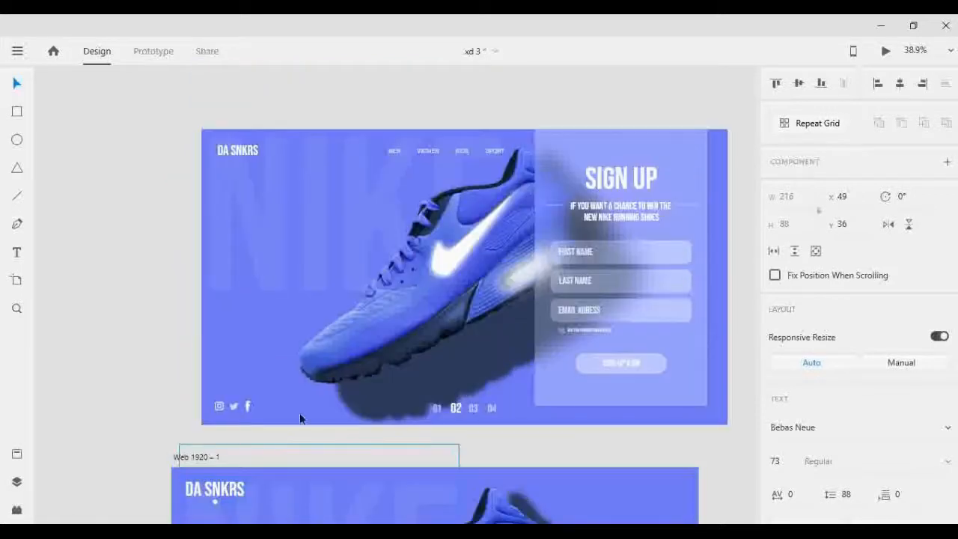
pyautogui.scroll(-3, 329, 490)
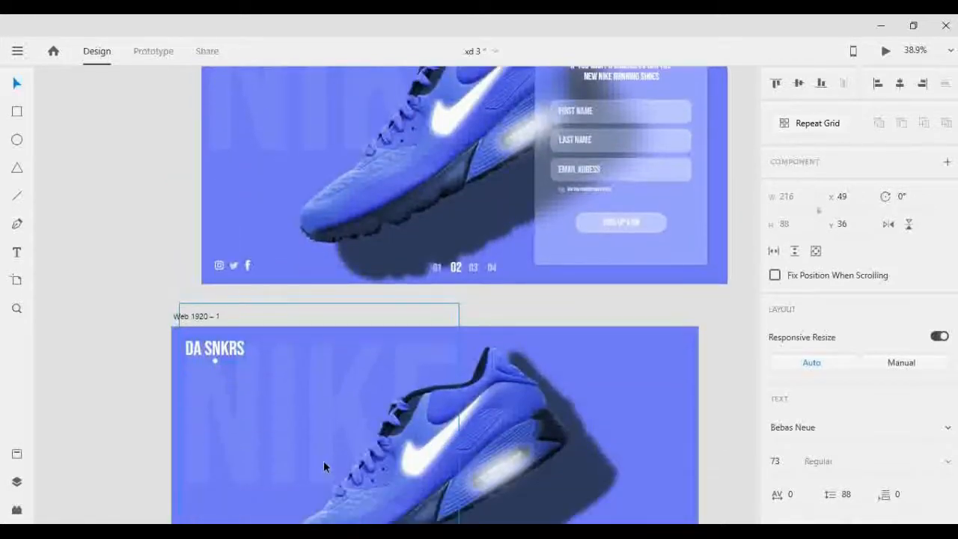
# Step: Offset the DA SNKRS text further from the artboard's upper left corner, to X 59, Y 46
pyautogui.hotkey('shift', 'Down')
pyautogui.hotkey('shift', 'Right')
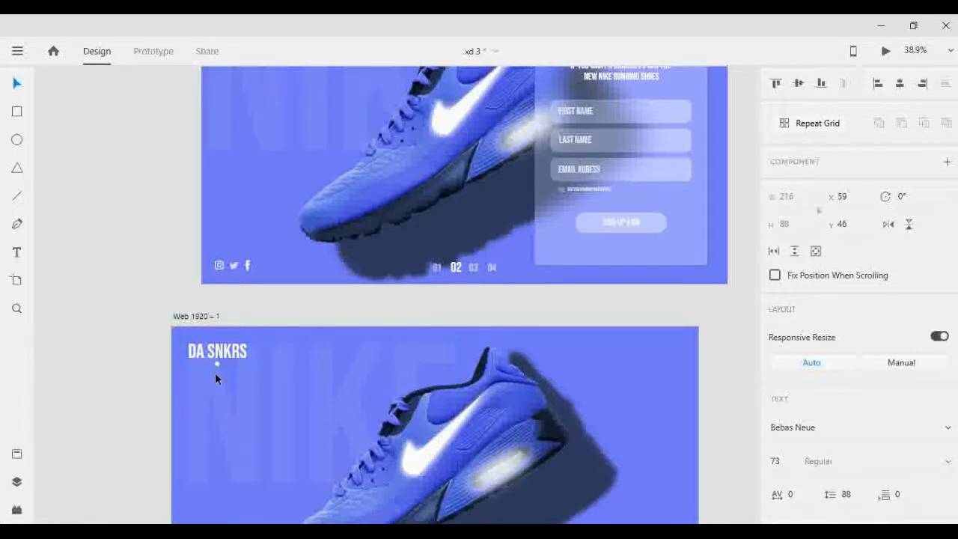
pyautogui.scroll(1, 397, 454)
pyautogui.scroll(-2, 397, 454)
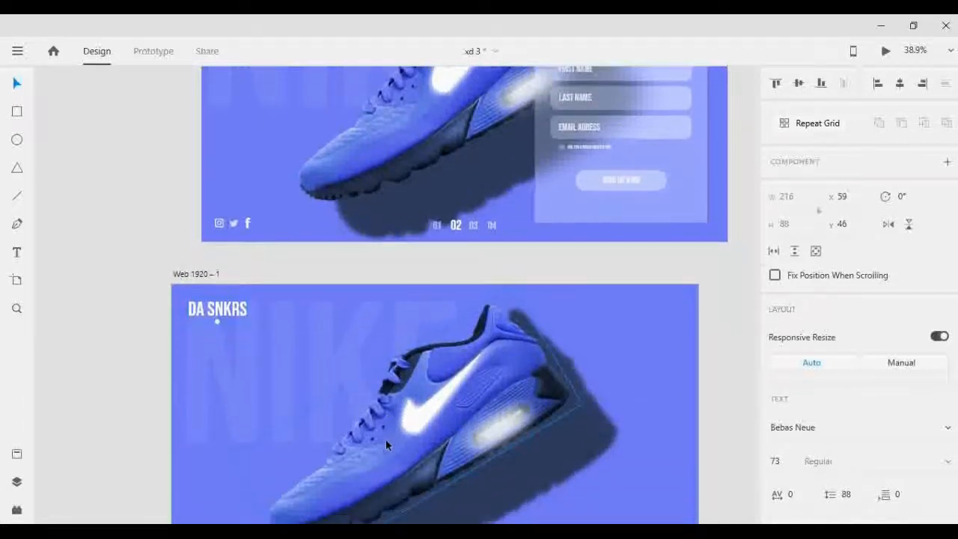
pyautogui.scroll(-3, 402, 422)
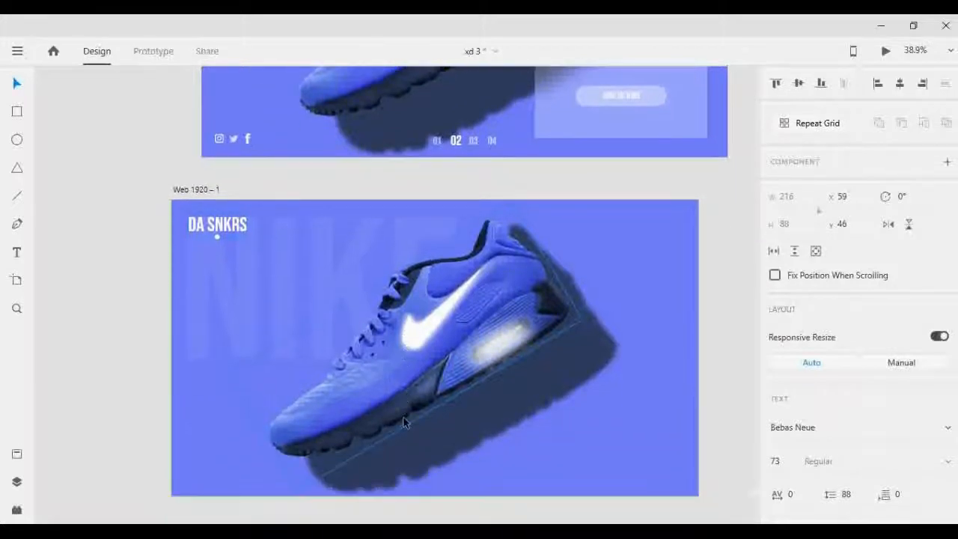
pyautogui.scroll(2, 397, 419)
pyautogui.scroll(-1, 500, 433)
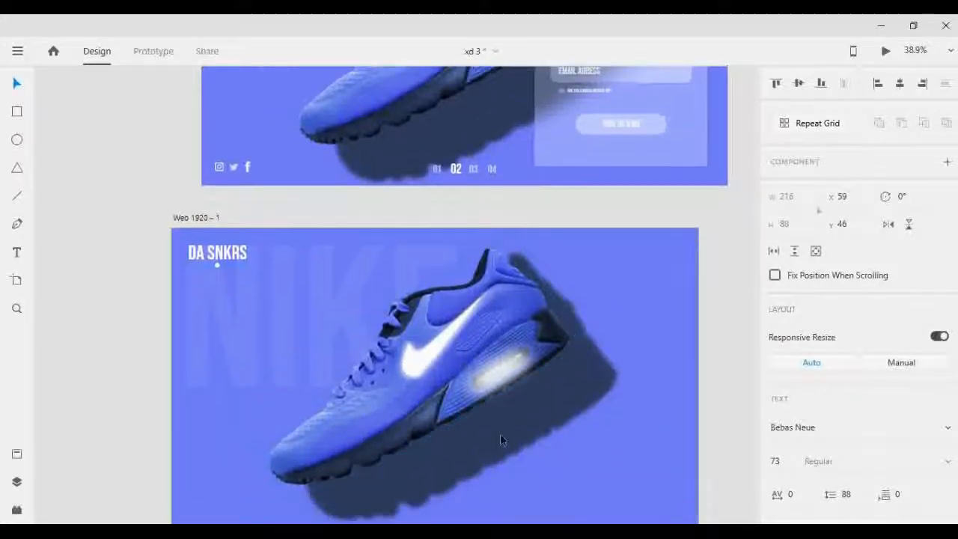
pyautogui.click(96, 412)
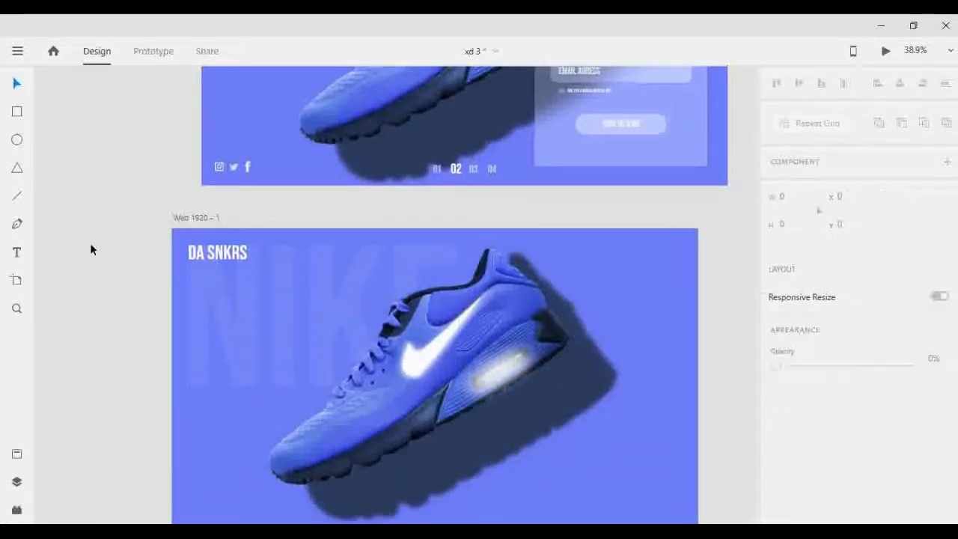
pyautogui.click(16, 255)
pyautogui.doubleClick(349, 296)
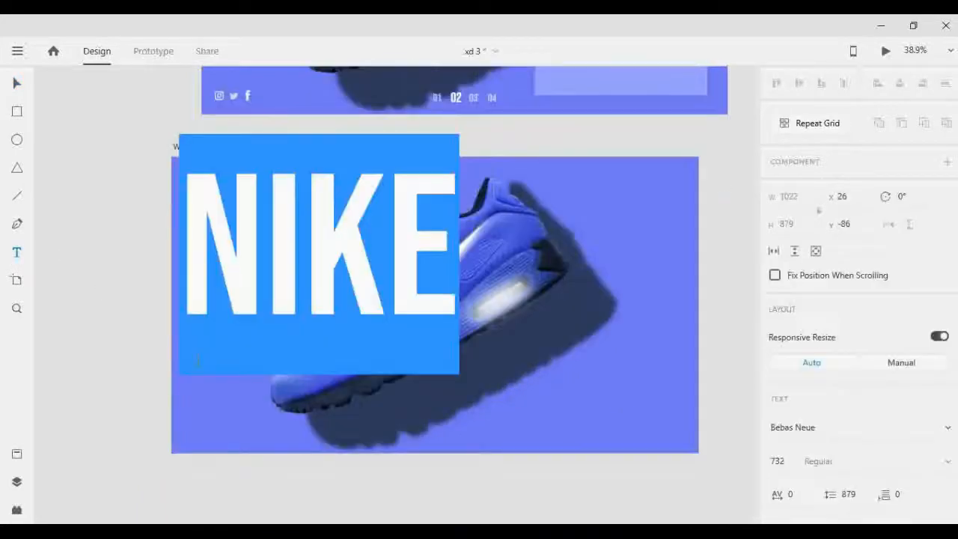
pyautogui.press('Escape')
pyautogui.click(115, 207)
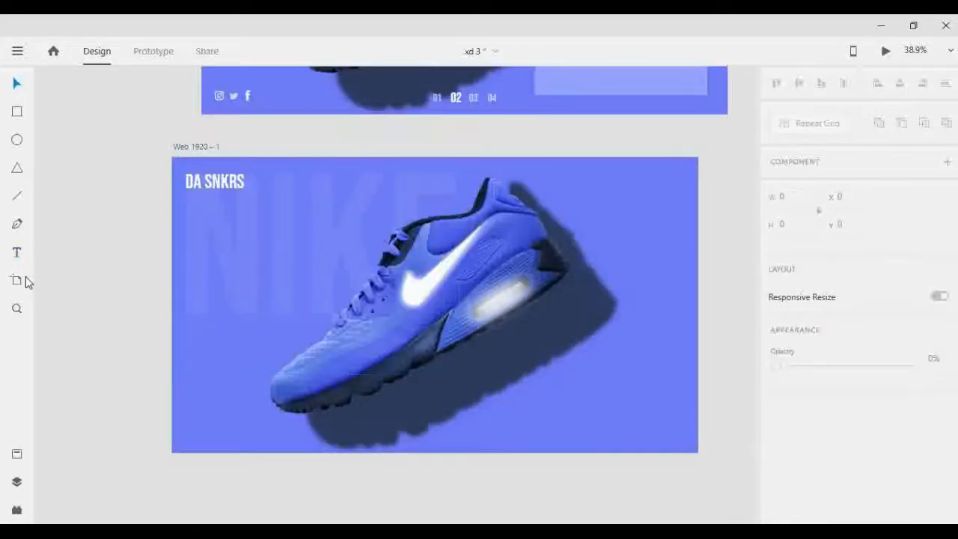
# Step: Add a text object reading "MEN", reduce it to size 54 and place it beside DA SNKRS at X 563, Y 58
pyautogui.click(15, 254)
pyautogui.click(165, 421)
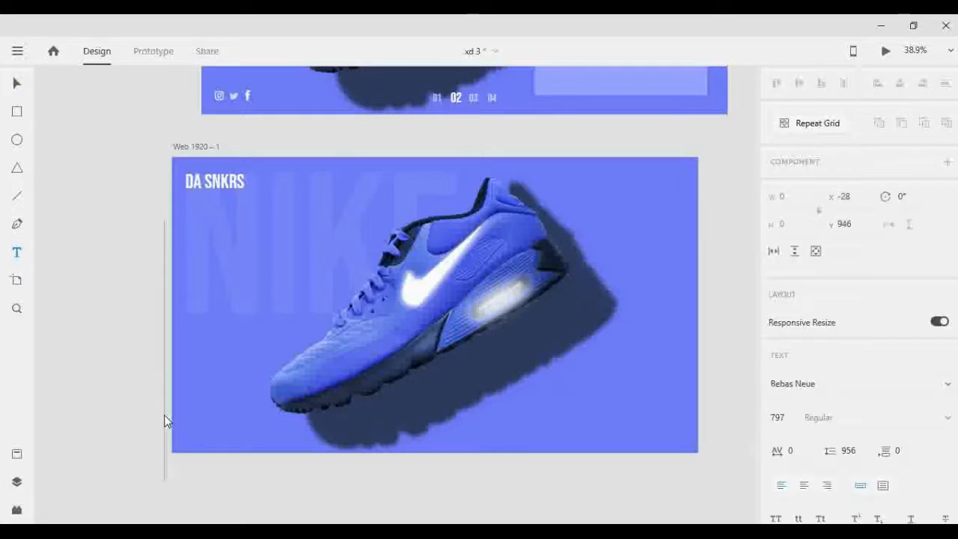
pyautogui.write('M')
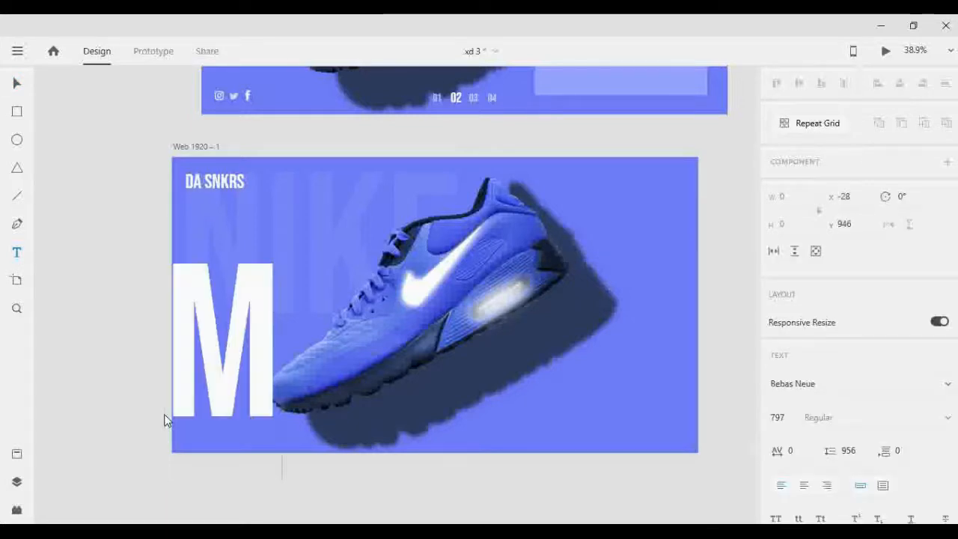
pyautogui.write('EN')
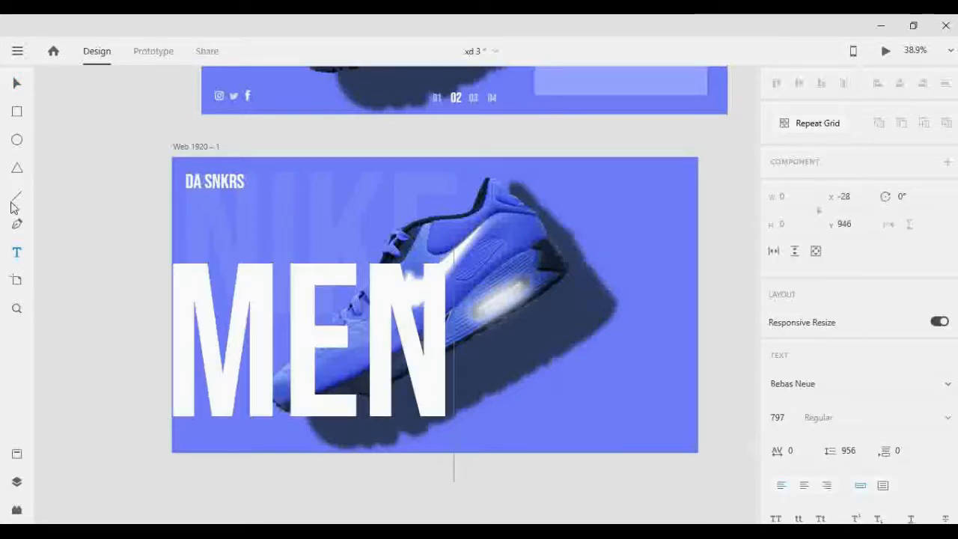
pyautogui.click(11, 87)
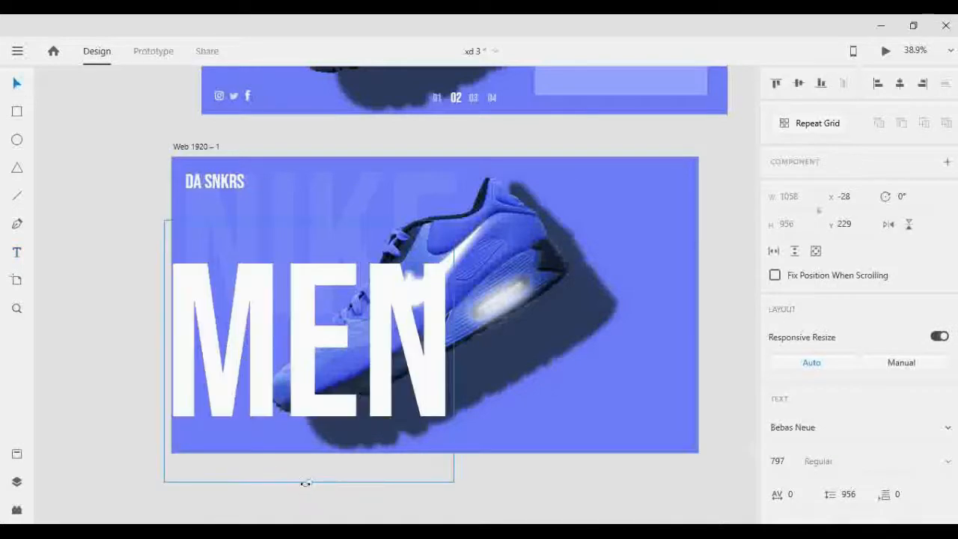
pyautogui.moveTo(306, 483); pyautogui.dragTo(337, 187)
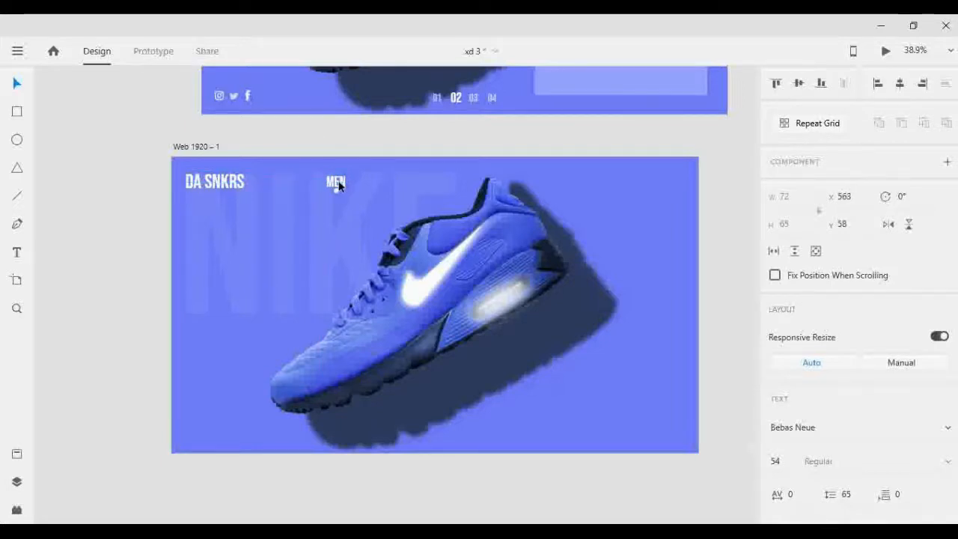
# Step: Duplicate the MEN label to X 682, Y 84 and change the copy's text to "WOMEN"
pyautogui.scroll(5, 377, 174)
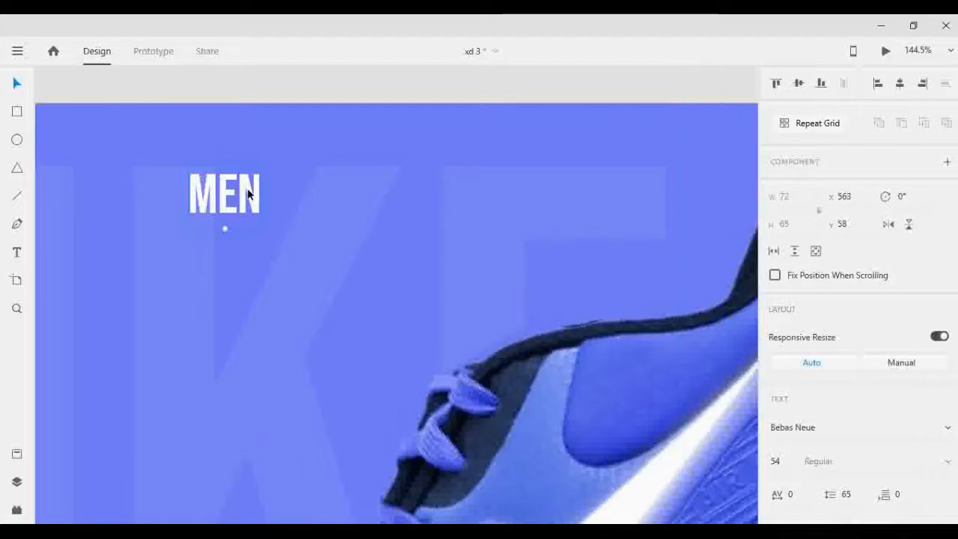
pyautogui.moveTo(247, 196); pyautogui.dragTo(378, 224)
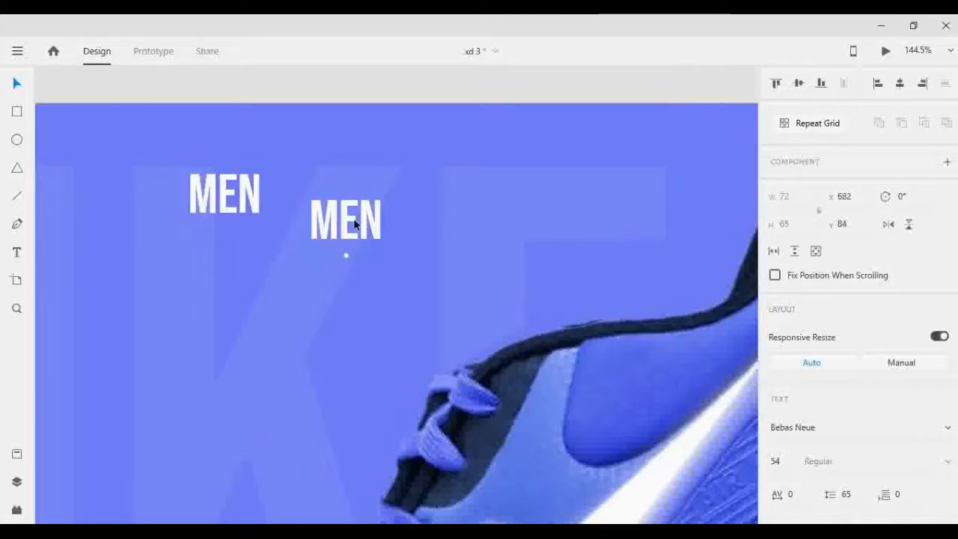
pyautogui.doubleClick(348, 229)
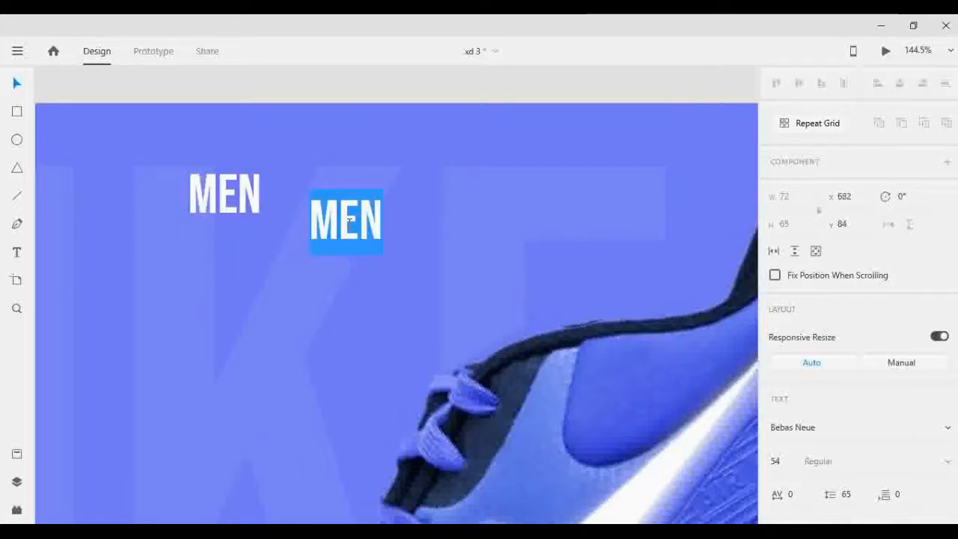
pyautogui.write('WOMEN')
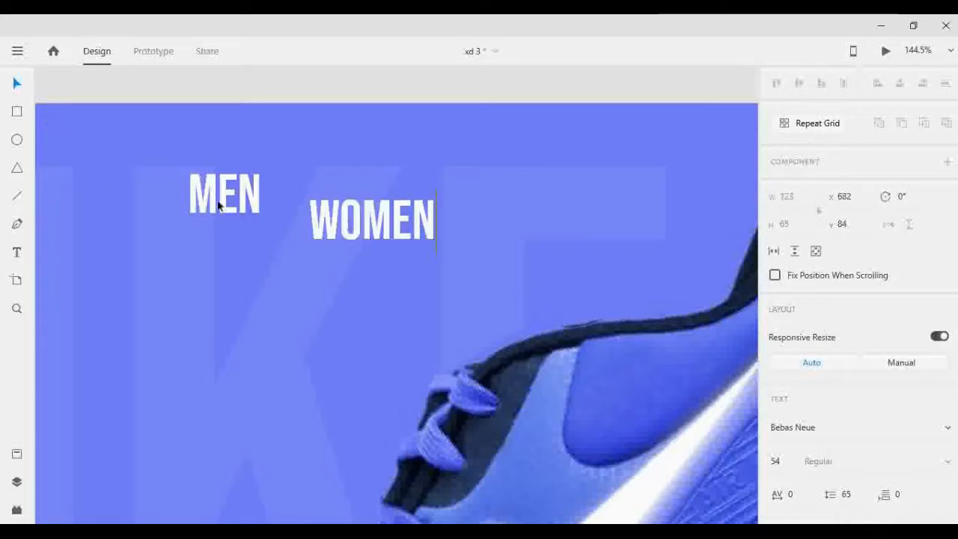
pyautogui.press('Escape')
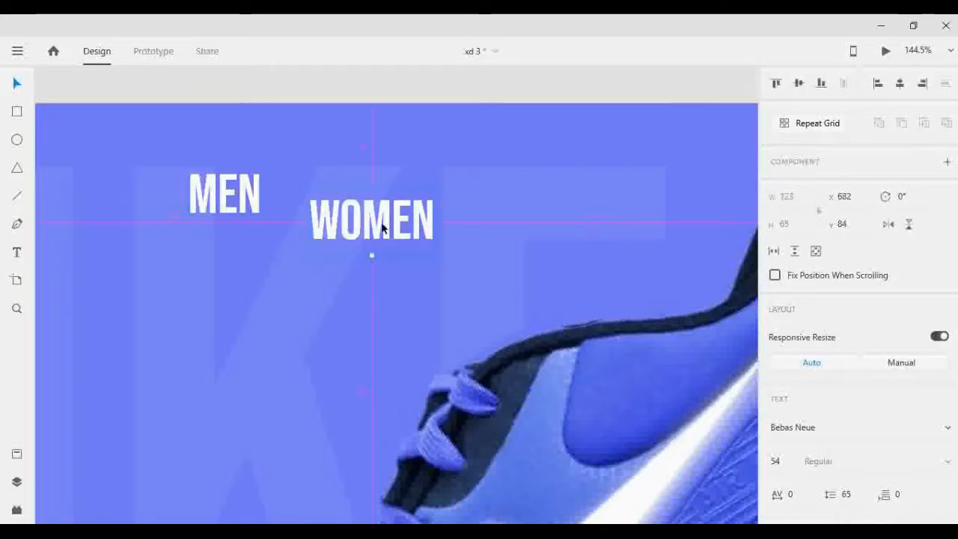
# Step: Duplicate the WOMEN label to X 856, Y 67 and change the copy's text to "KIDS"
pyautogui.moveTo(381, 222); pyautogui.dragTo(558, 211)
pyautogui.doubleClick(558, 211)
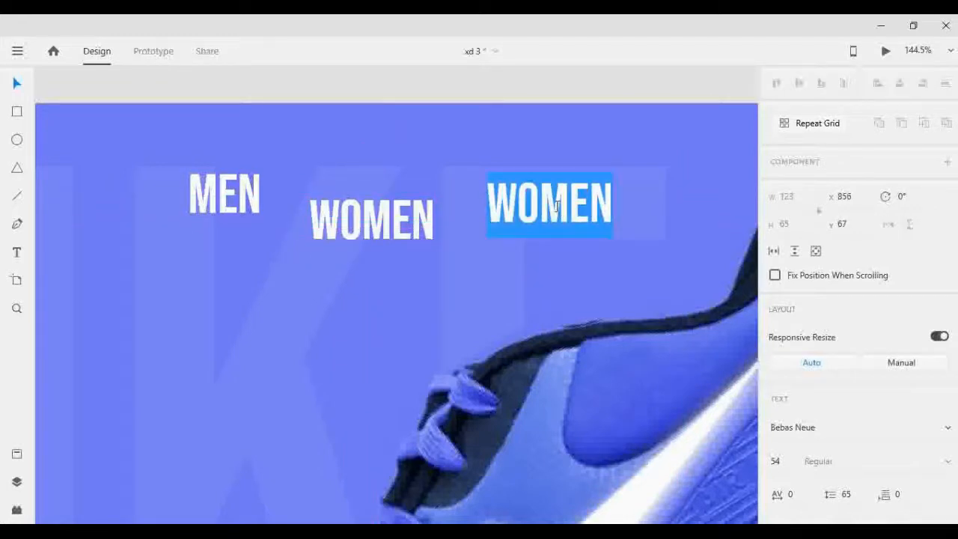
pyautogui.write('KI')
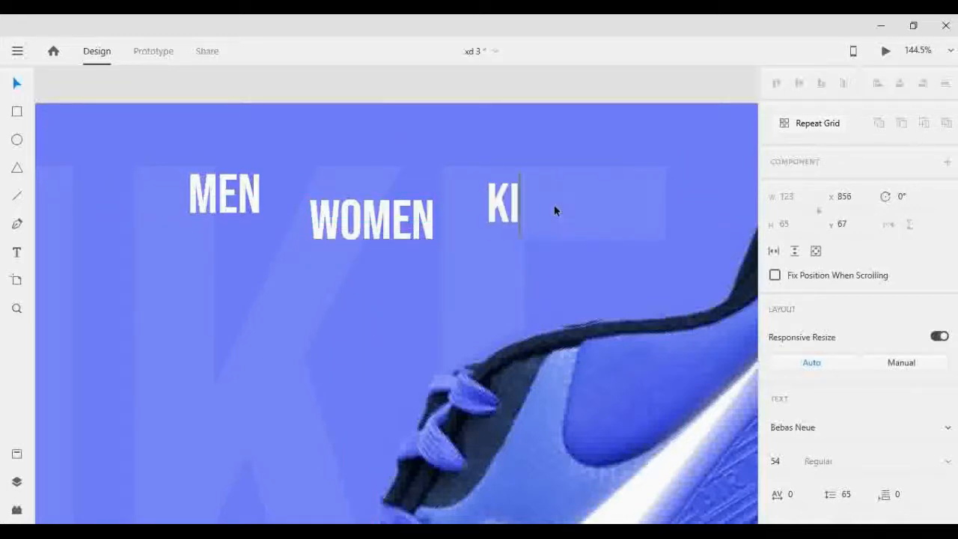
pyautogui.write('DS')
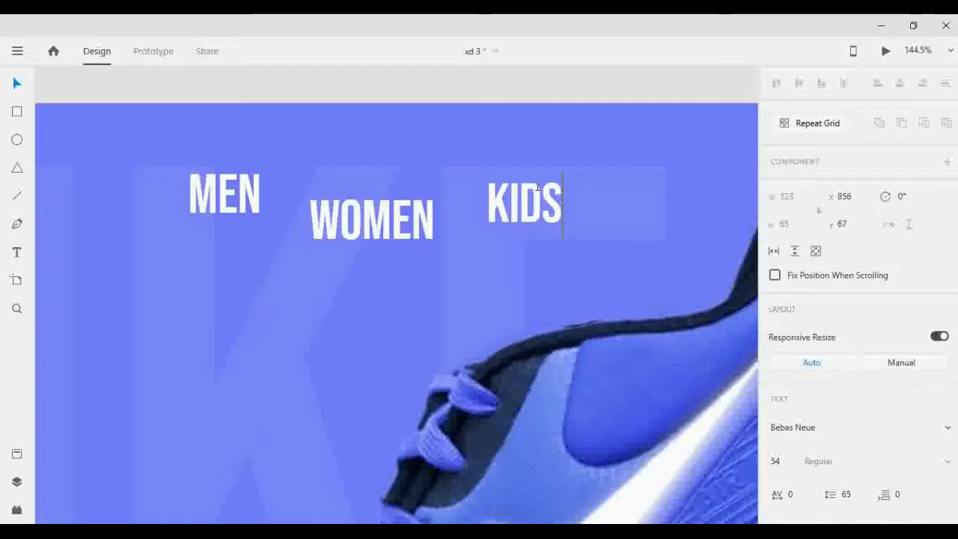
pyautogui.moveTo(551, 199); pyautogui.dragTo(497, 189)
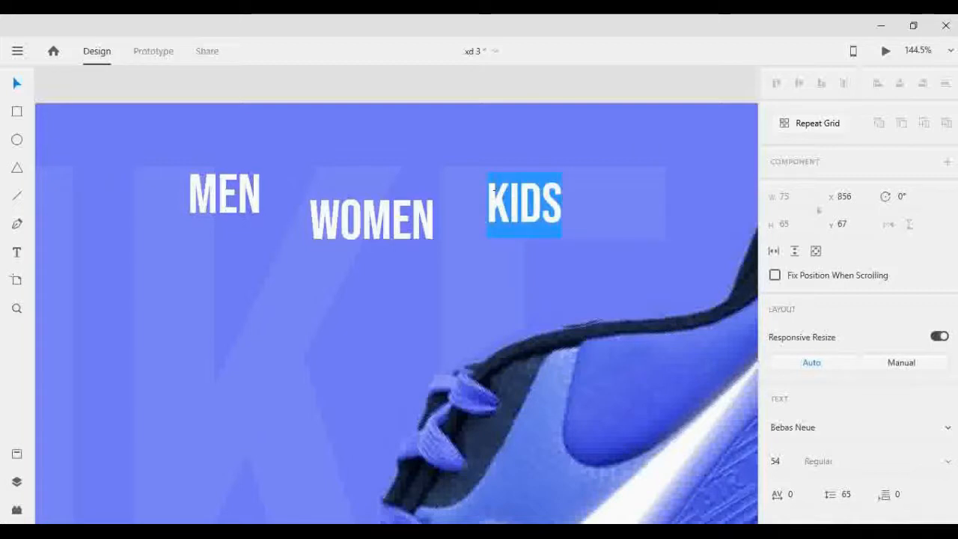
pyautogui.write('KIDS')
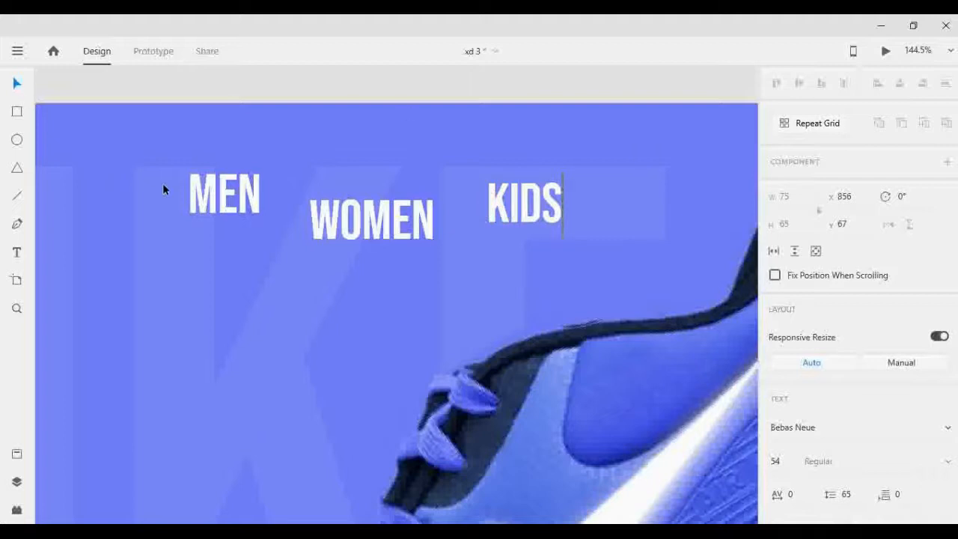
pyautogui.press('Escape')
# Step: Duplicate the KIDS label, change the copy's text to "SPORT" and place it after KIDS at X 967, Y 78
pyautogui.moveTo(525, 225); pyautogui.dragTo(343, 369)
pyautogui.doubleClick(329, 374)
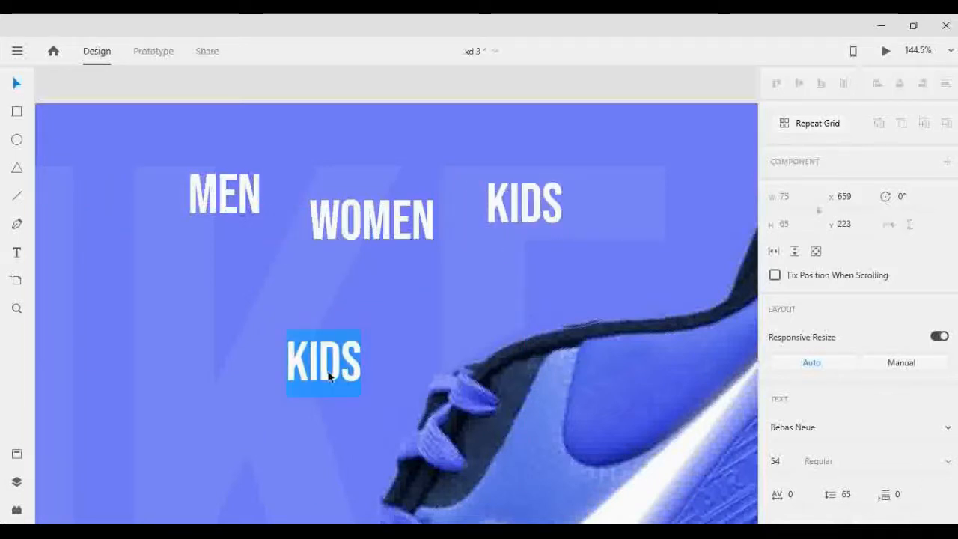
pyautogui.write('SPOR')
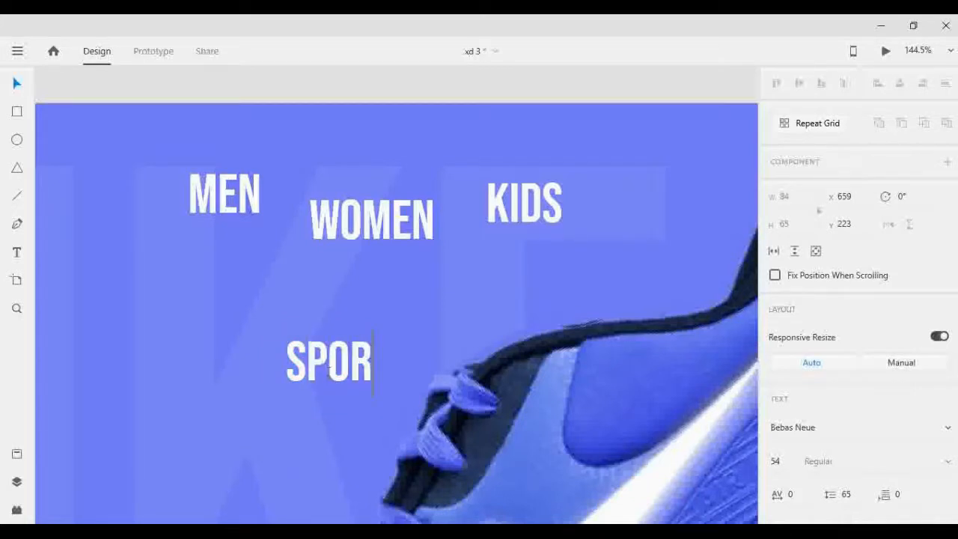
pyautogui.write('T')
pyautogui.click(15, 87)
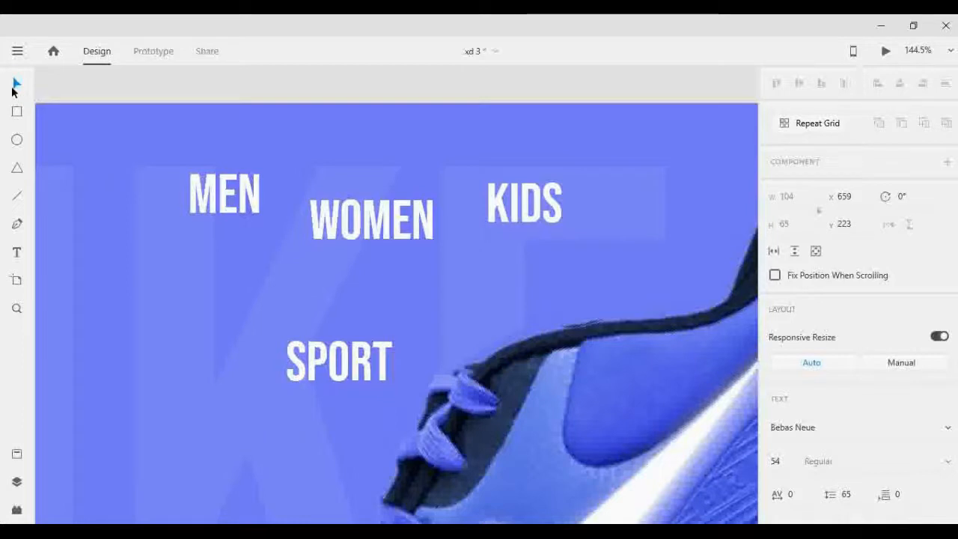
pyautogui.moveTo(355, 368); pyautogui.dragTo(665, 221)
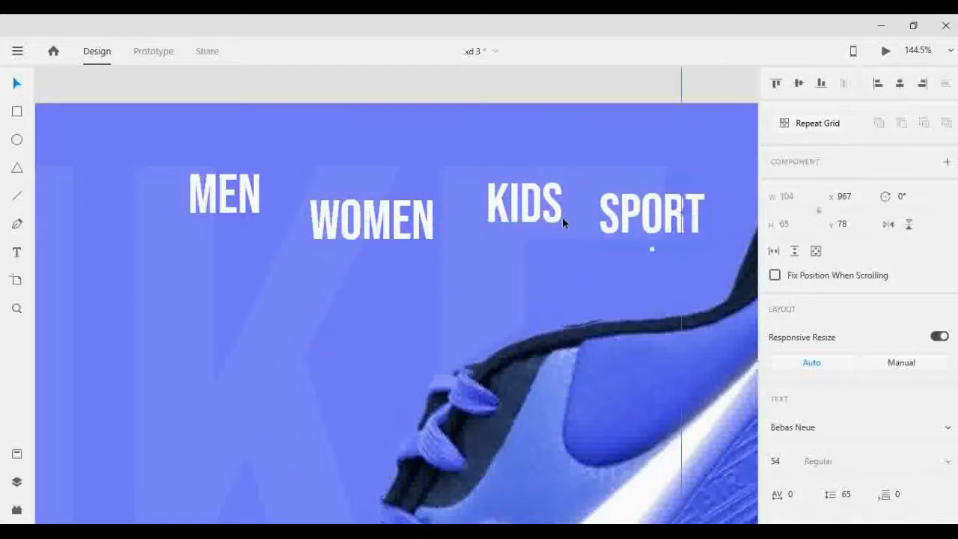
# Step: Check the font and text size of the WOMEN navigation label in the finished reference design
pyautogui.keyDown('shift'); pyautogui.click(540, 217); pyautogui.keyUp('shift')
pyautogui.keyDown('shift'); pyautogui.click(322, 218); pyautogui.keyUp('shift')
pyautogui.keyDown('shift'); pyautogui.click(239, 209); pyautogui.keyUp('shift')
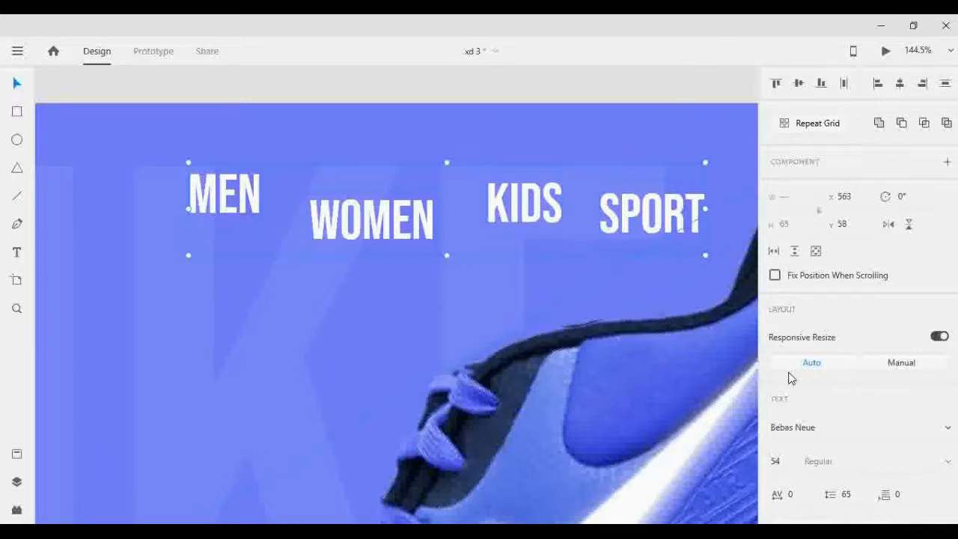
pyautogui.scroll(10, 674, 382)
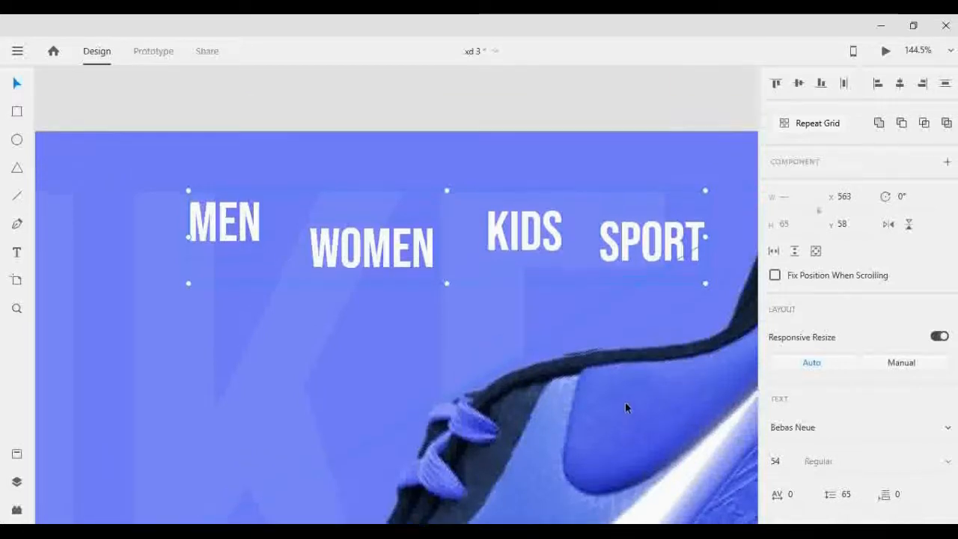
pyautogui.scroll(10, 584, 344)
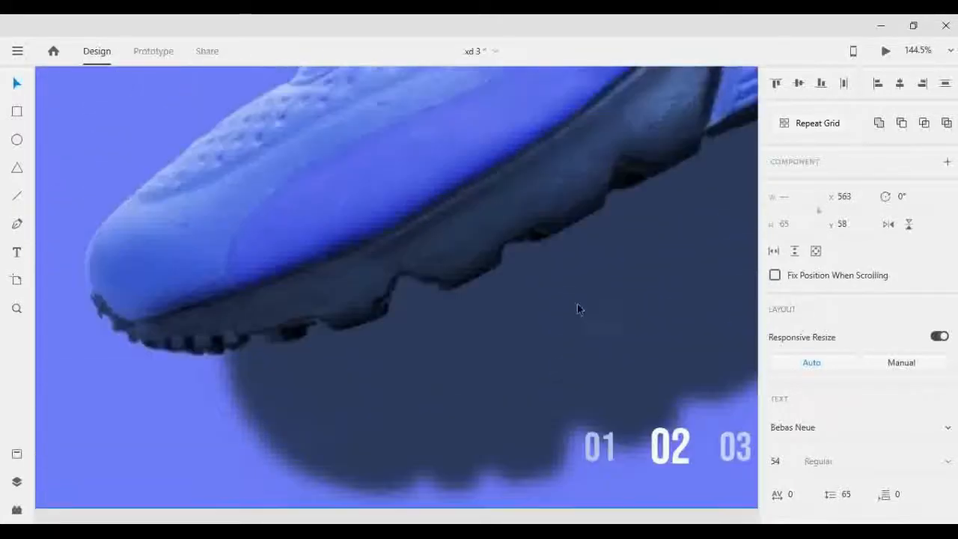
pyautogui.scroll(5, 569, 314)
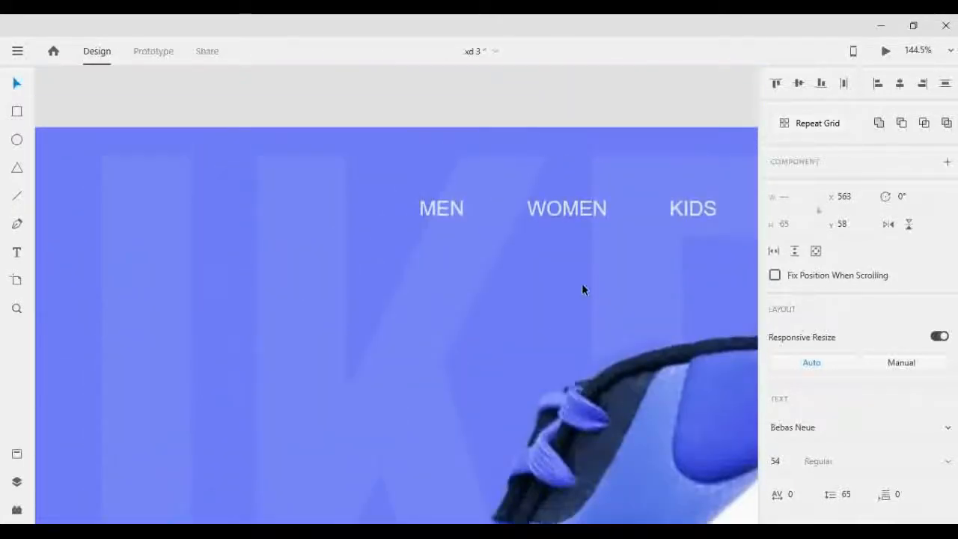
pyautogui.click(545, 203)
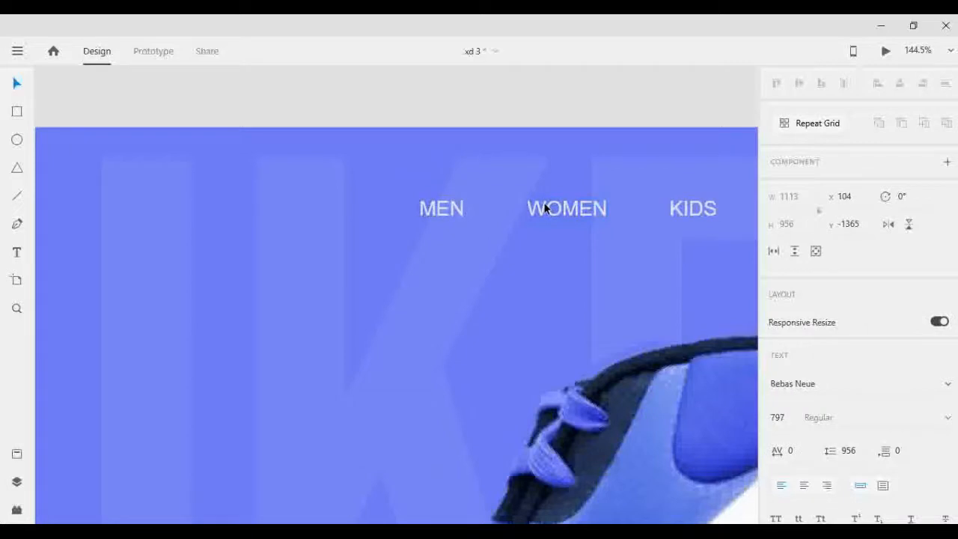
pyautogui.click(546, 208)
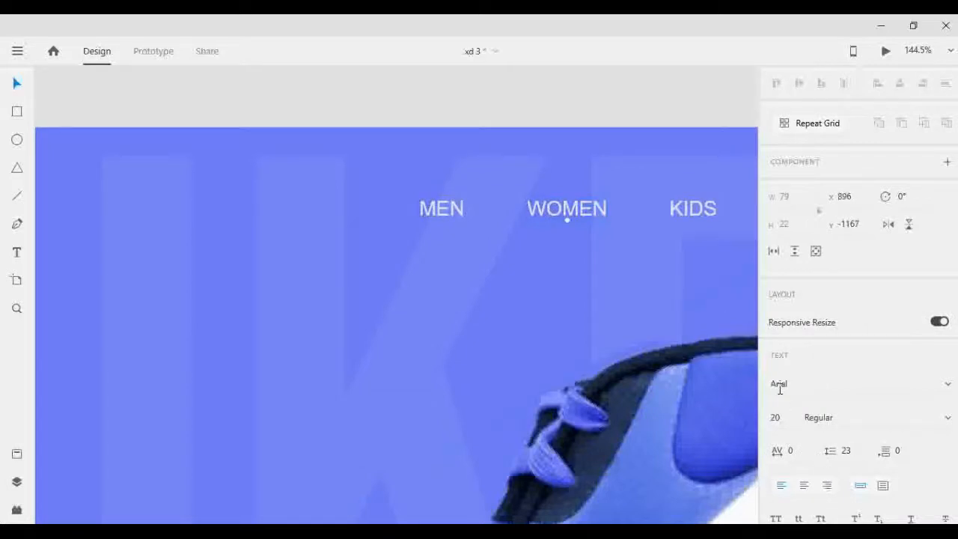
# Step: Change the font of the MEN, WOMEN, KIDS and SPORT labels on the Web 1920 – 1 artboard to Arial
pyautogui.scroll(-6, 588, 371)
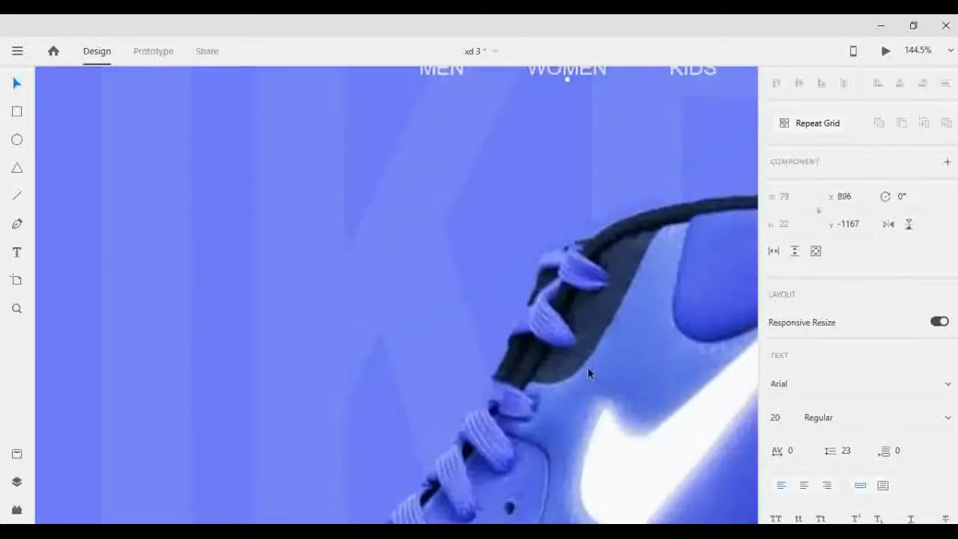
pyautogui.scroll(-10, 576, 360)
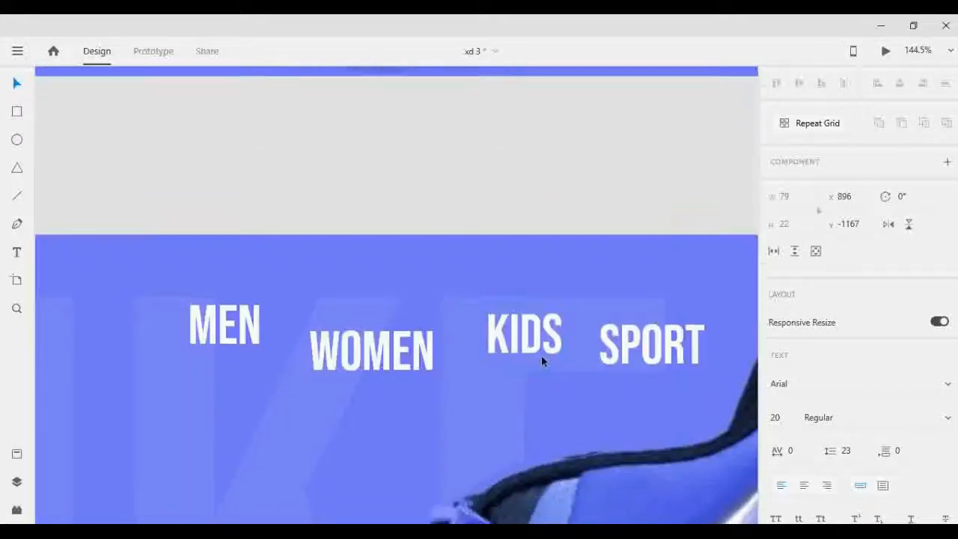
pyautogui.click(555, 348)
pyautogui.keyDown('shift'); pyautogui.click(618, 354); pyautogui.keyUp('shift')
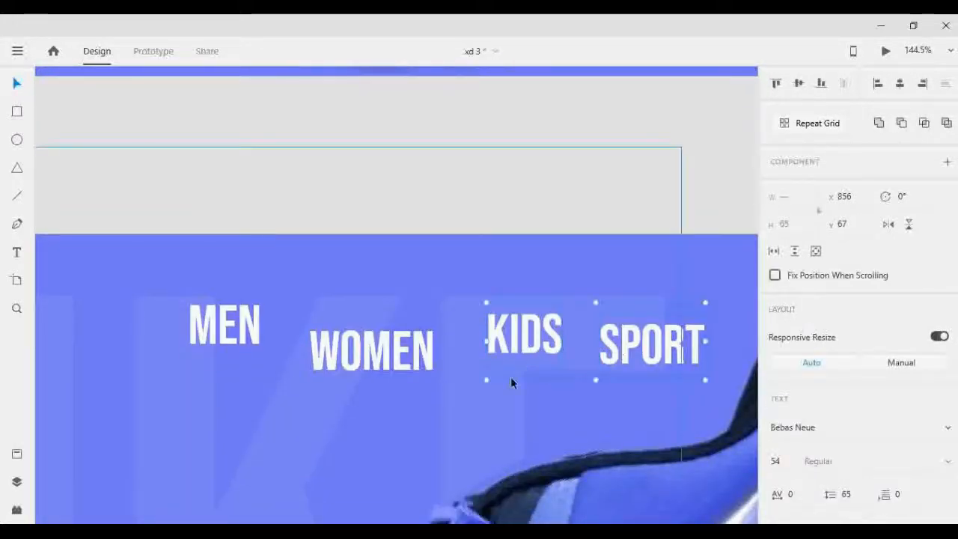
pyautogui.keyDown('shift'); pyautogui.click(424, 362); pyautogui.keyUp('shift')
pyautogui.keyDown('shift'); pyautogui.click(240, 337); pyautogui.keyUp('shift')
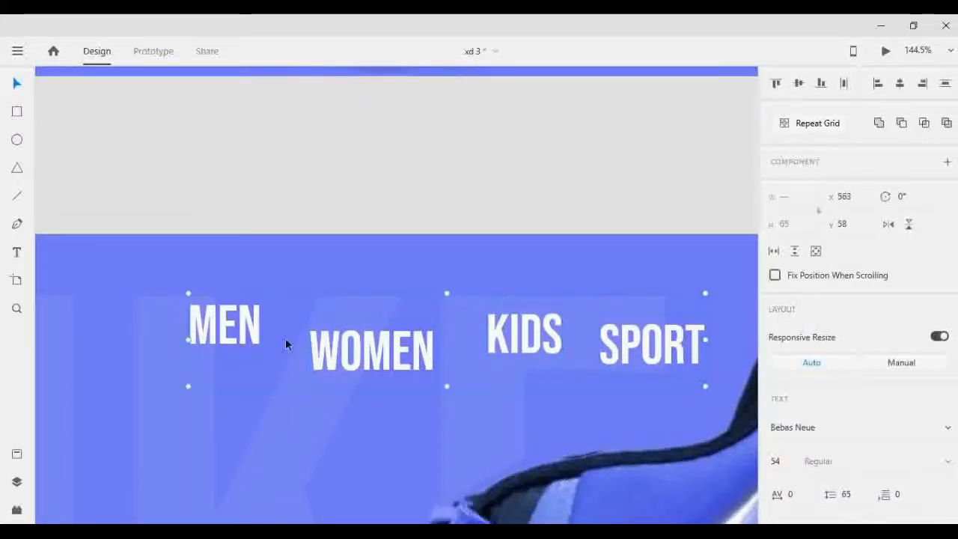
pyautogui.click(813, 426)
pyautogui.write('a')
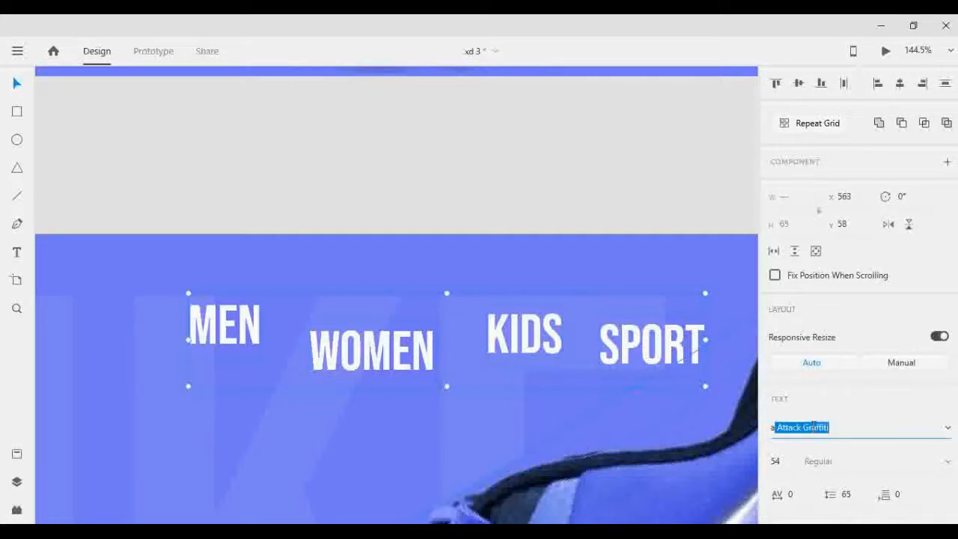
pyautogui.write('rial')
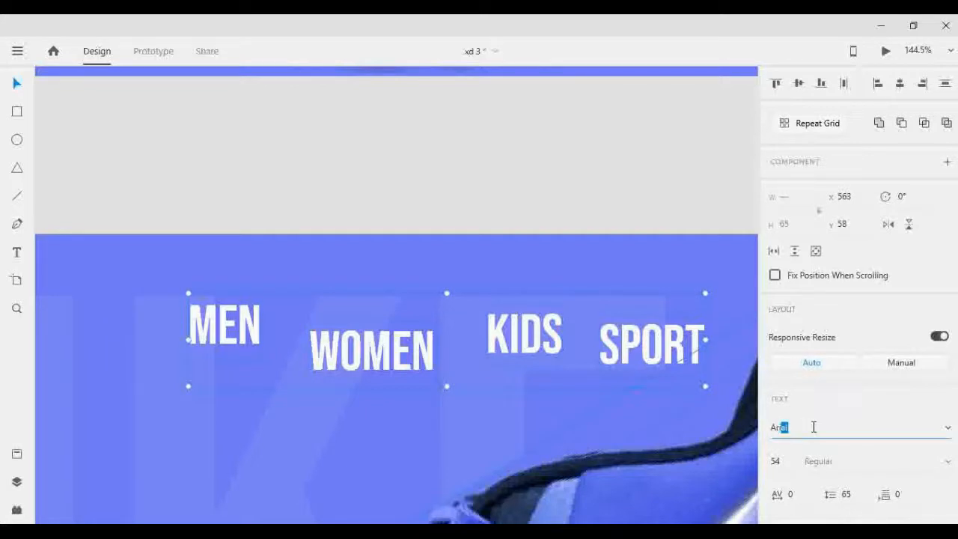
pyautogui.press('Return')
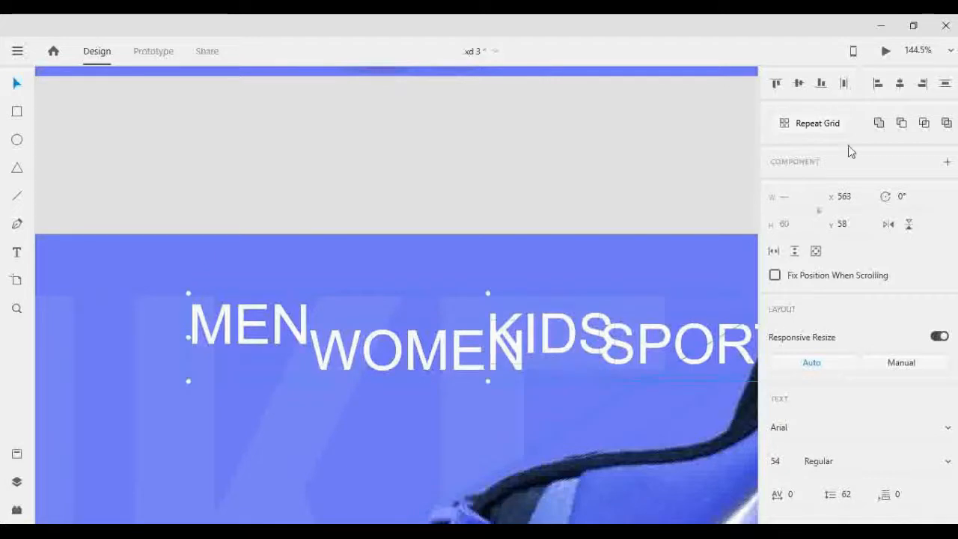
# Step: Move the MEN label away from WOMEN and reposition the WOMEN label at X 661, Y 78
pyautogui.click(198, 227)
pyautogui.click(286, 114)
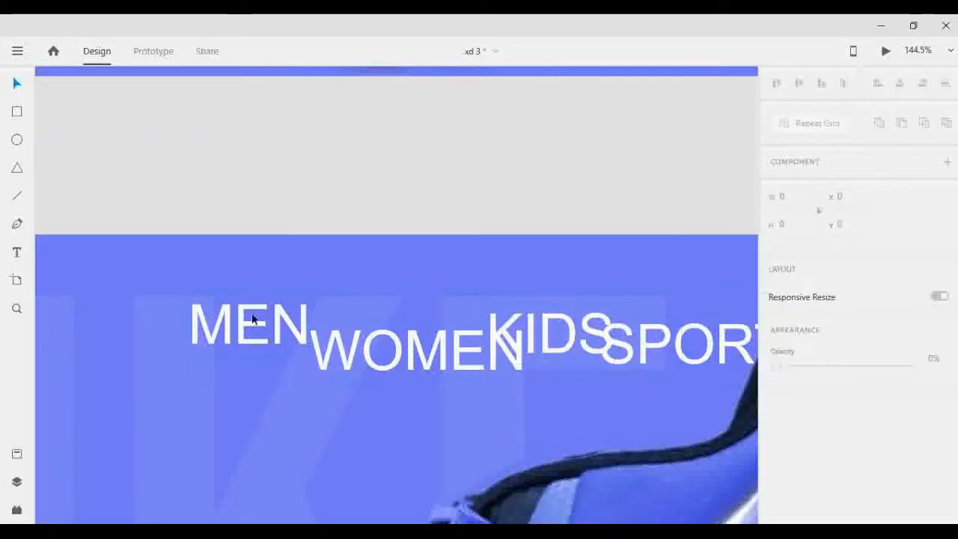
pyautogui.moveTo(252, 315); pyautogui.dragTo(201, 332)
pyautogui.moveTo(385, 361); pyautogui.dragTo(364, 355)
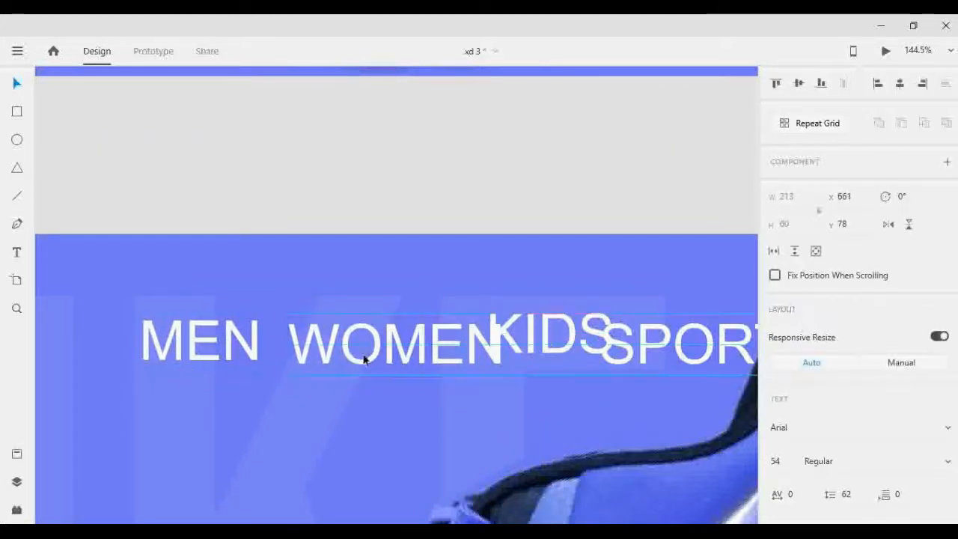
# Step: Align the WOMEN, KIDS and SPORT labels with each other along their vertical middles
pyautogui.keyDown('shift'); pyautogui.click(560, 328); pyautogui.keyUp('shift')
pyautogui.keyDown('shift'); pyautogui.click(652, 345); pyautogui.keyUp('shift')
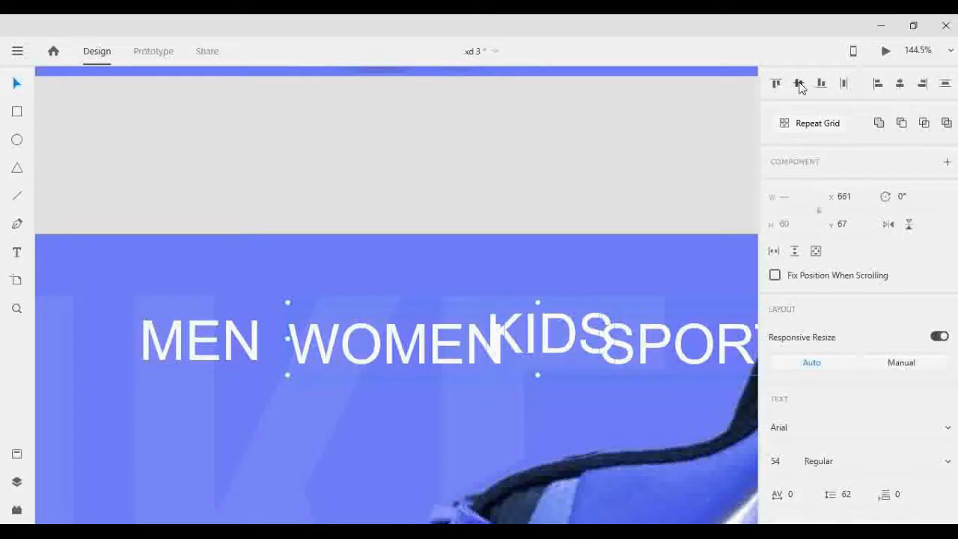
pyautogui.click(799, 84)
pyautogui.scroll(-3, 513, 353)
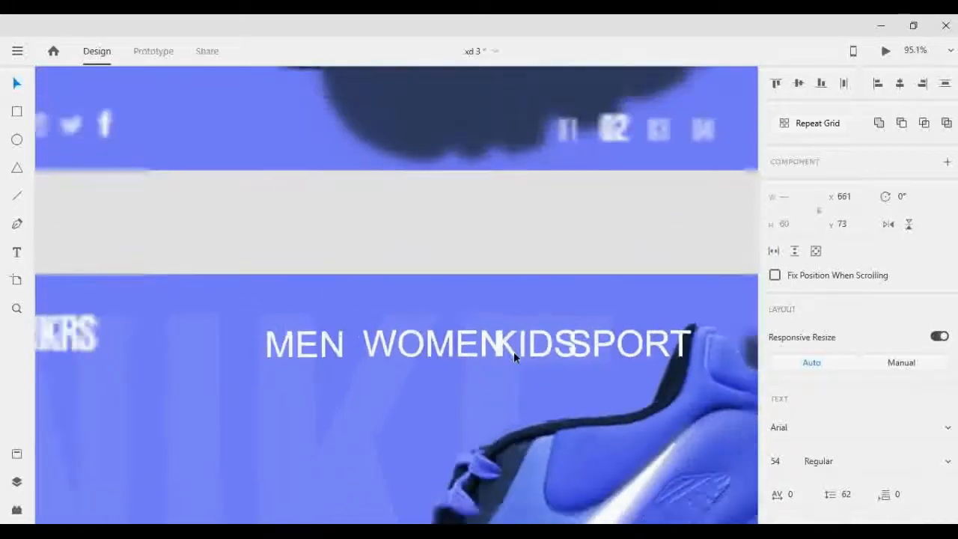
pyautogui.scroll(-5, 514, 351)
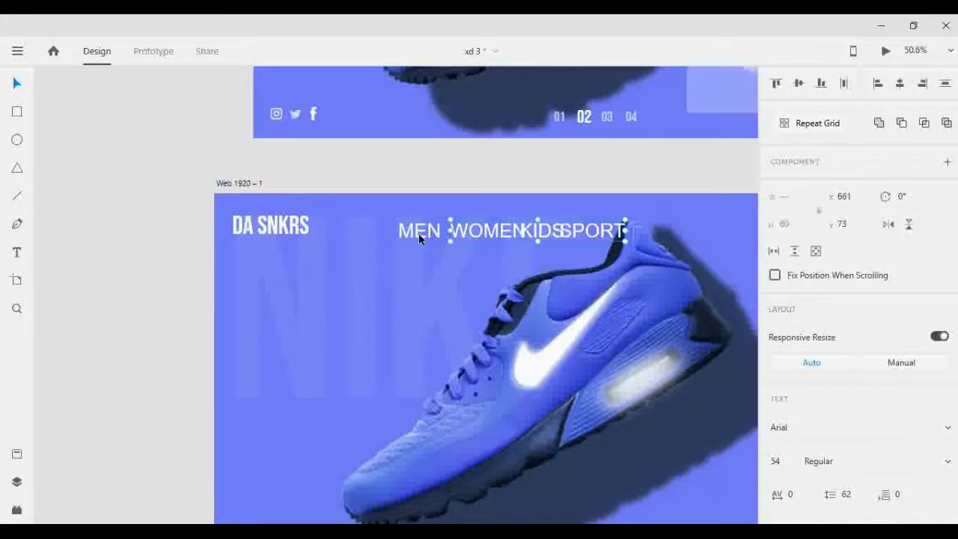
# Step: Shift the MEN, WOMEN and KIDS labels together away from SPORT so the group starts at X 476
pyautogui.click(425, 248)
pyautogui.click(425, 236)
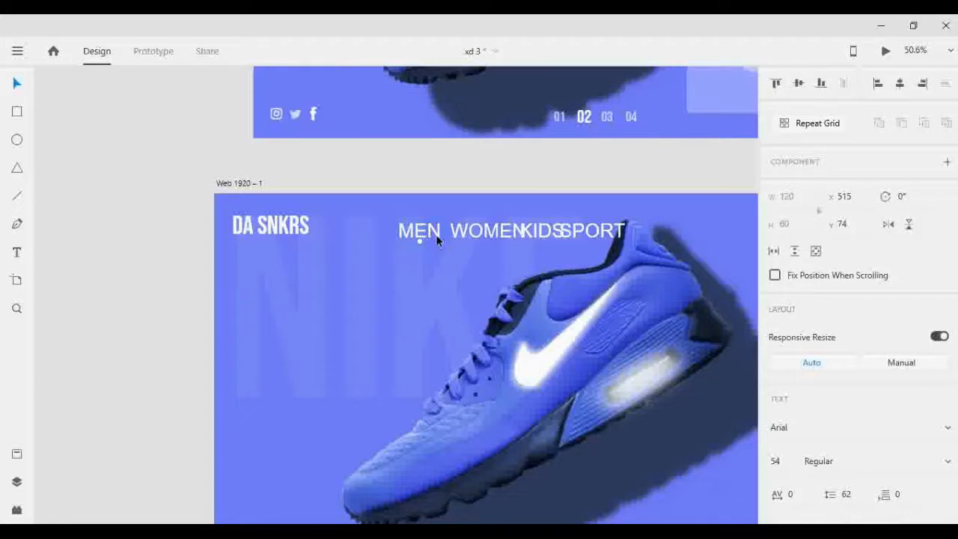
pyautogui.keyDown('shift'); pyautogui.click(469, 237); pyautogui.keyUp('shift')
pyautogui.keyDown('shift'); pyautogui.click(541, 234); pyautogui.keyUp('shift')
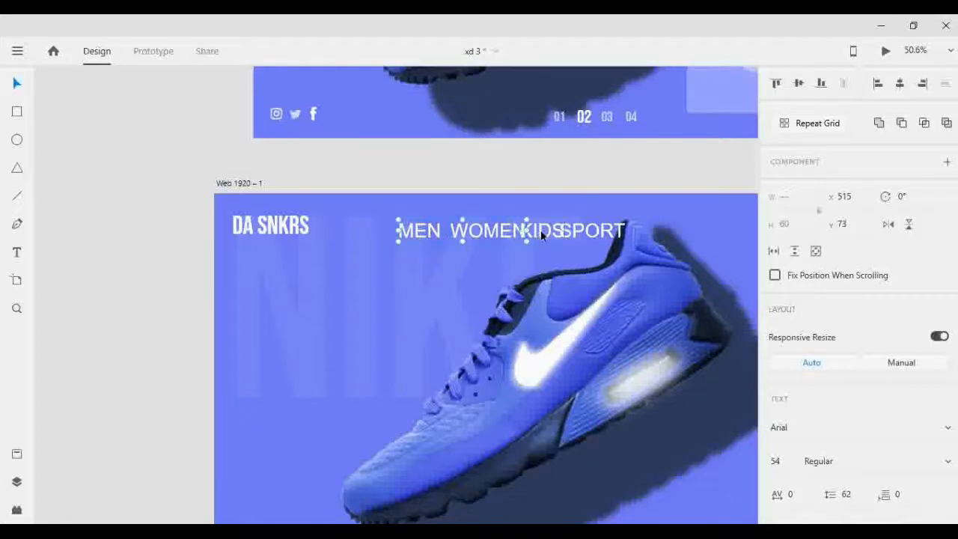
pyautogui.hotkey('shift', 'Left')
pyautogui.hotkey('shift', 'Left')
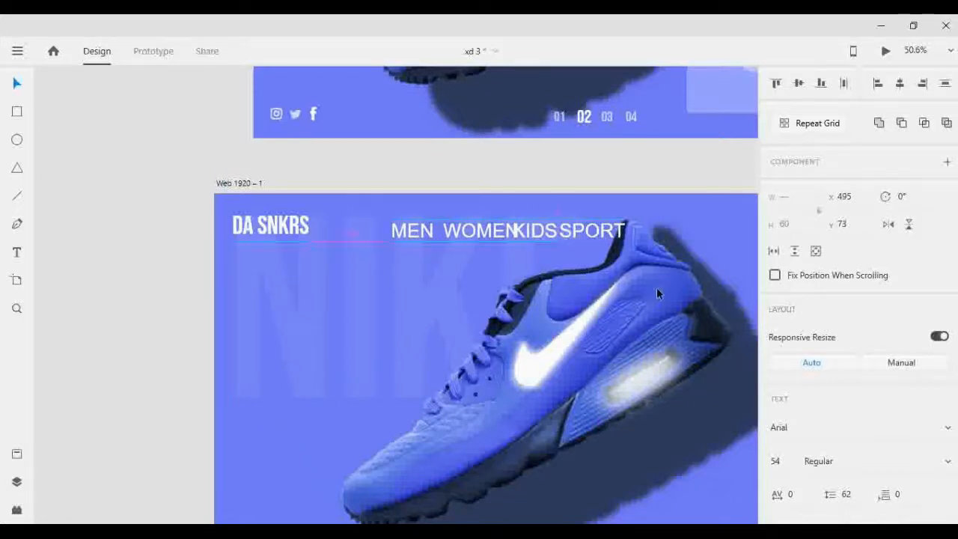
pyautogui.hotkey('shift', 'Right')
pyautogui.press('Right')
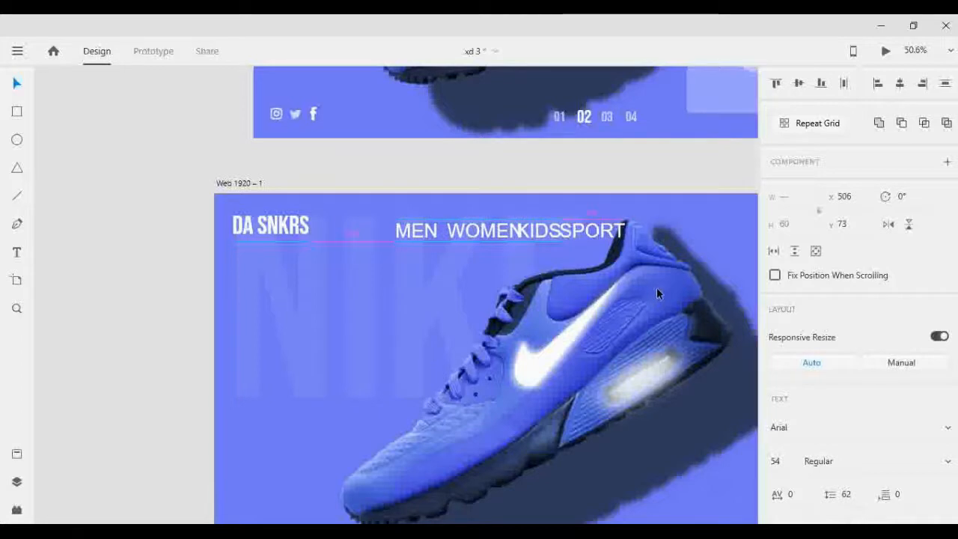
pyautogui.hotkey('shift', 'Left')
pyautogui.hotkey('shift', 'Left')
pyautogui.hotkey('shift', 'Left')
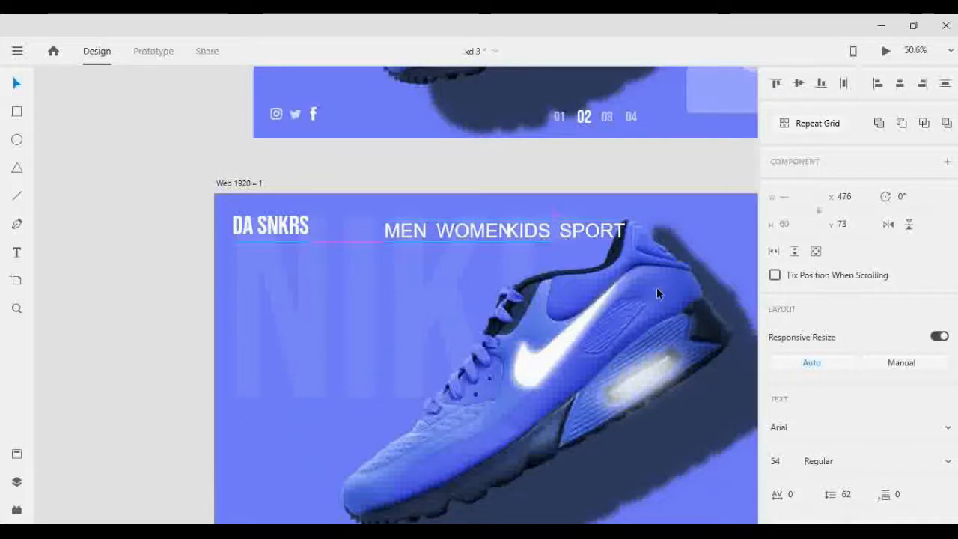
# Step: Shift the MEN and WOMEN labels together away from KIDS so the pair starts at X 436
pyautogui.keyDown('shift'); pyautogui.click(526, 232); pyautogui.keyUp('shift')
pyautogui.hotkey('shift', 'Left')
pyautogui.press('Left')
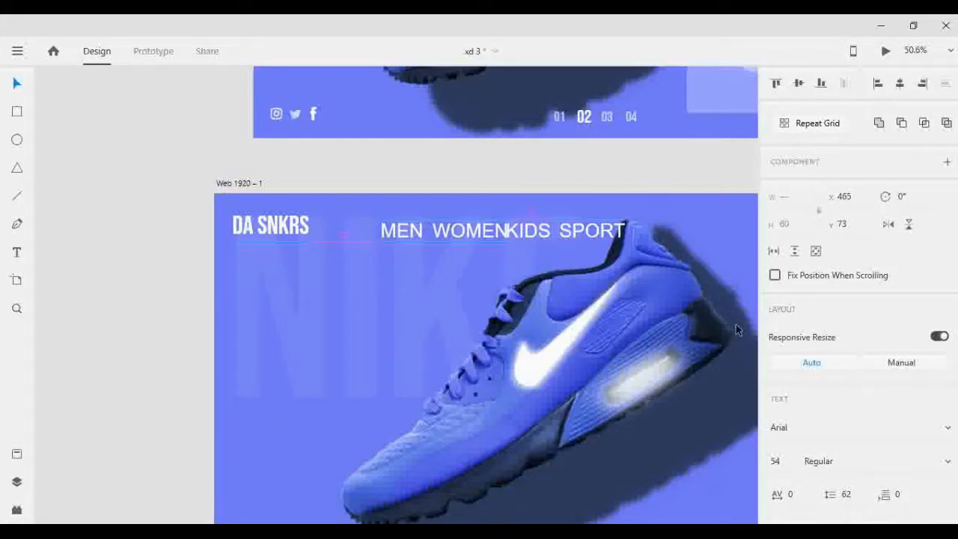
pyautogui.hotkey('shift', 'Left')
pyautogui.hotkey('shift', 'Left')
pyautogui.hotkey('shift', 'Left')
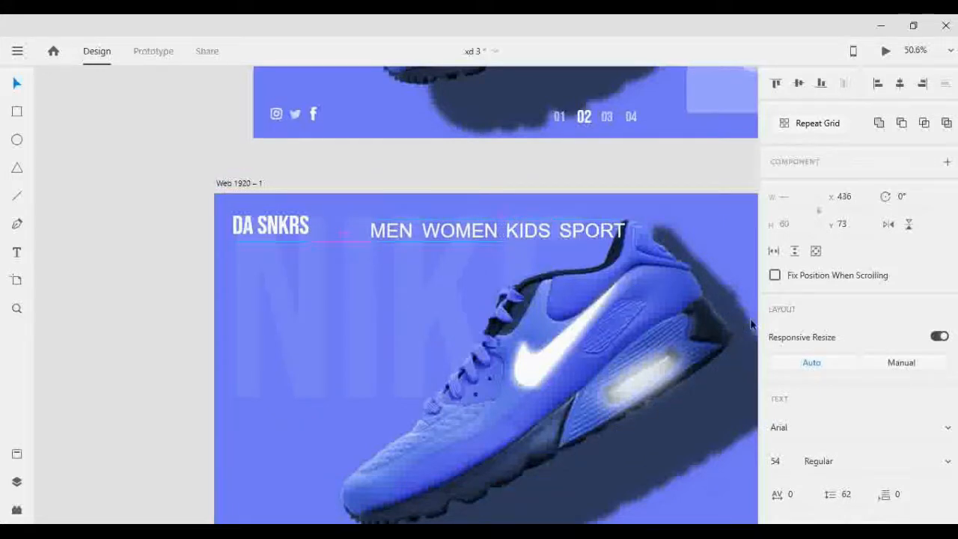
# Step: Adjust the gap between MEN and WOMEN by nudging the MEN label to X 437
pyautogui.keyDown('shift'); pyautogui.click(449, 234); pyautogui.keyUp('shift')
pyautogui.hotkey('shift', 'Right')
pyautogui.hotkey('shift', 'Right')
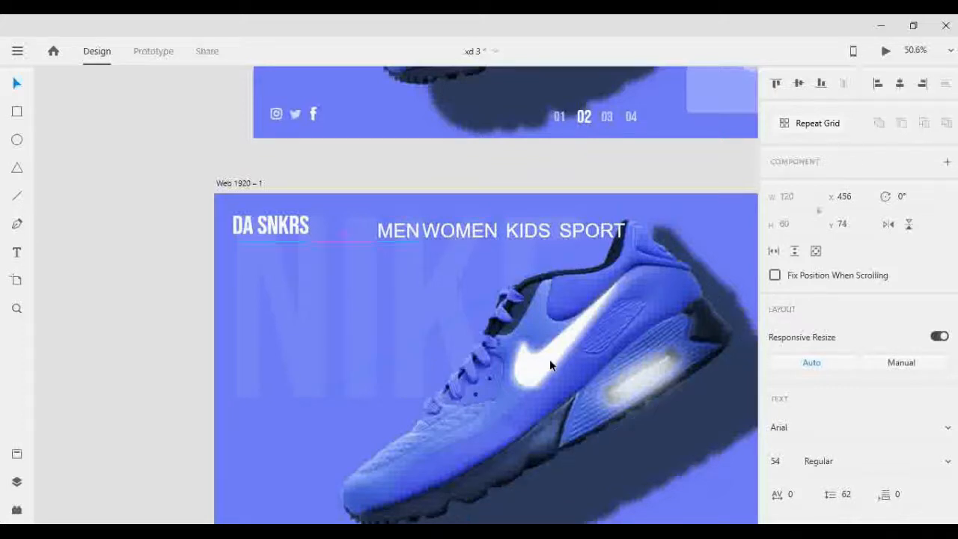
pyautogui.press('Right')
pyautogui.hotkey('shift', 'Left')
pyautogui.hotkey('shift', 'Left')
pyautogui.keyDown('shift'); pyautogui.click(575, 229); pyautogui.keyUp('shift')
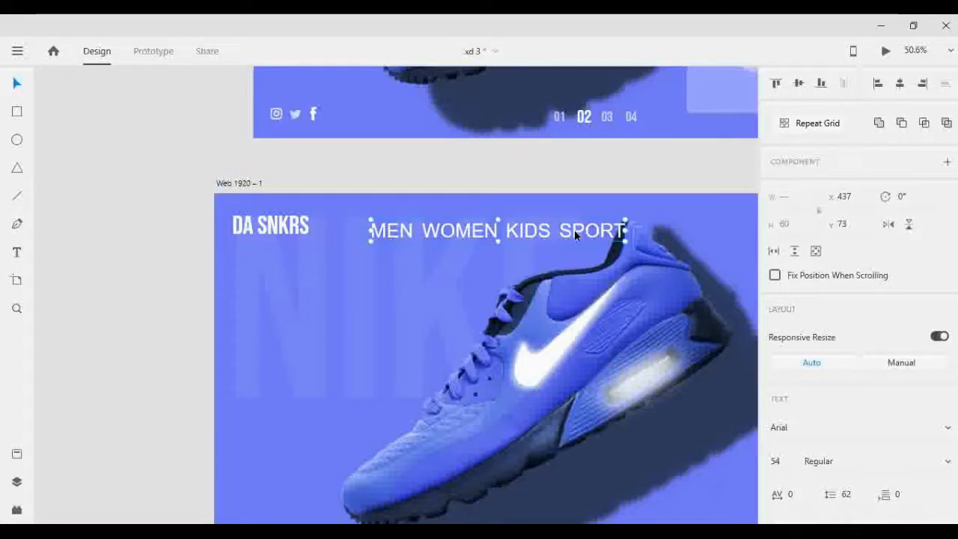
pyautogui.click(430, 157)
# Step: Shrink the MEN label and set its text size to 25
pyautogui.click(402, 232)
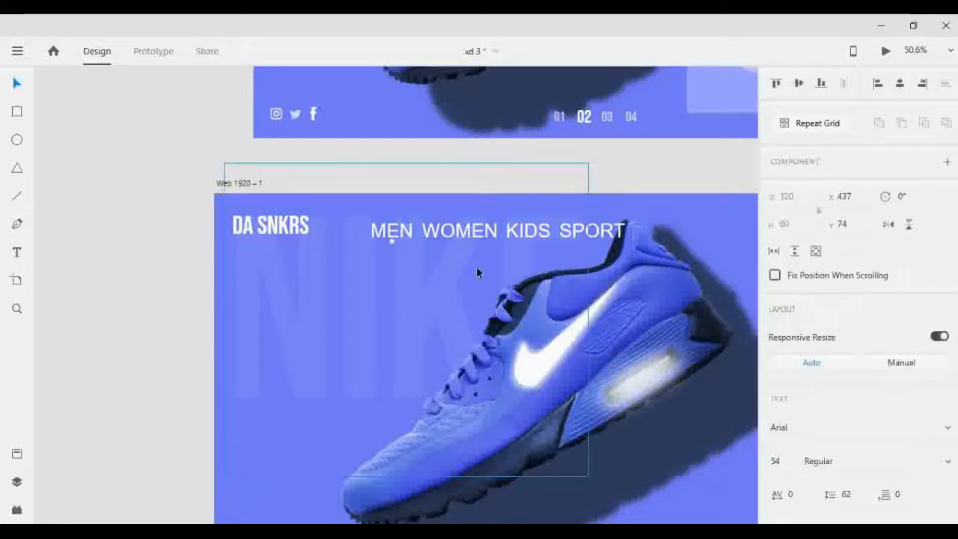
pyautogui.scroll(-1, 785, 450)
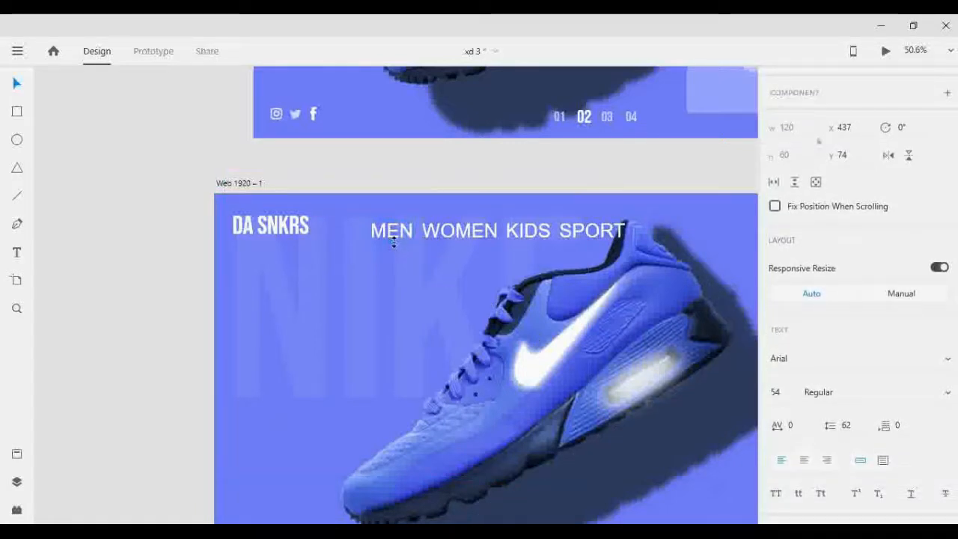
pyautogui.moveTo(394, 240); pyautogui.dragTo(397, 224)
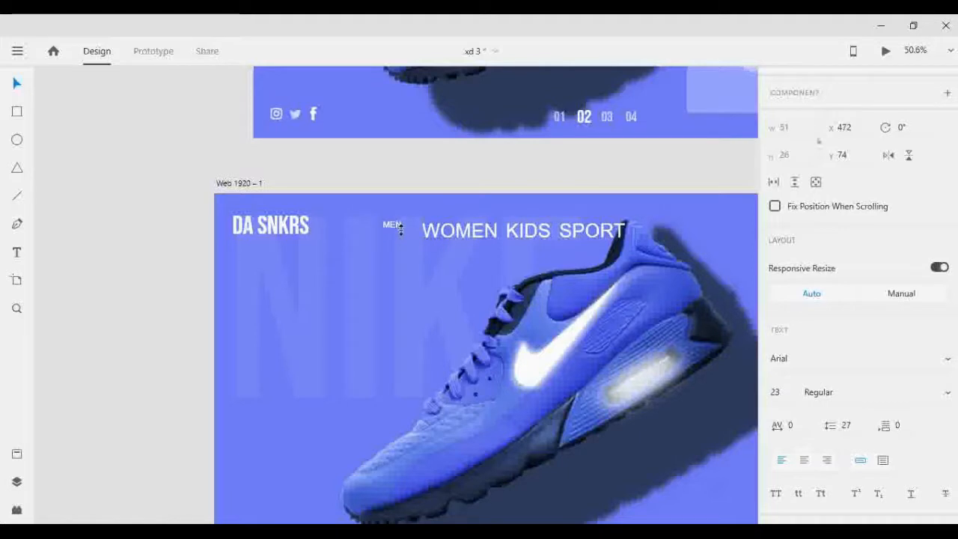
pyautogui.moveTo(785, 395); pyautogui.dragTo(759, 389)
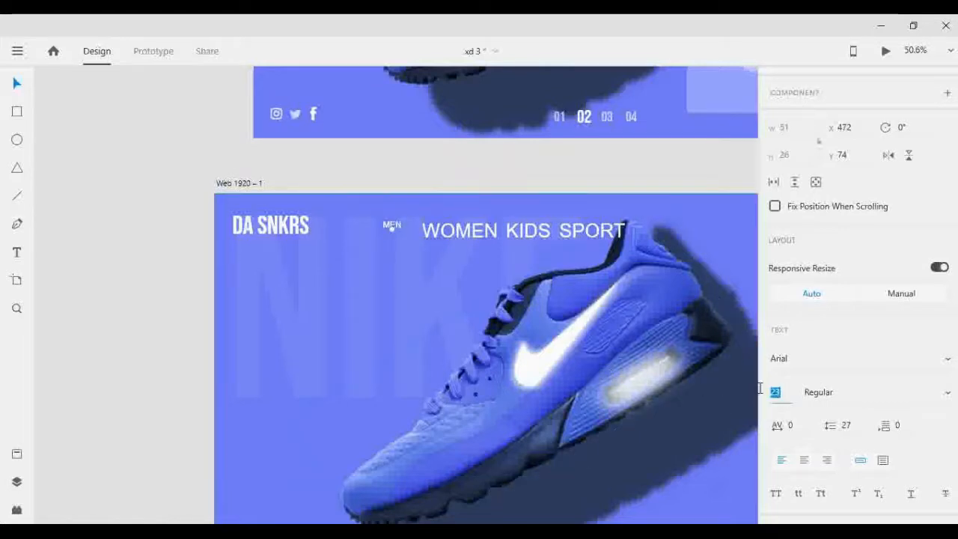
pyautogui.write('2')
pyautogui.press('Return')
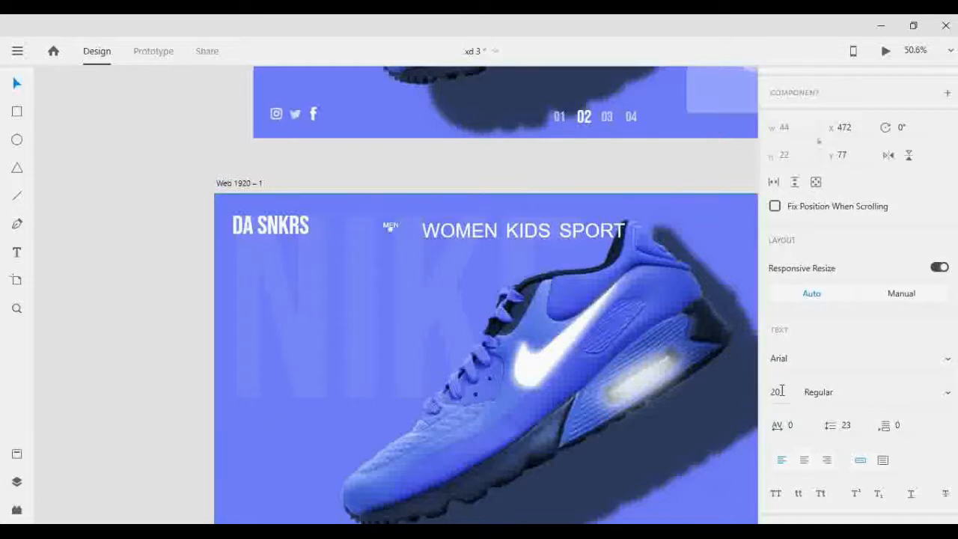
pyautogui.moveTo(782, 391); pyautogui.dragTo(757, 388)
pyautogui.write('25')
pyautogui.press('Return')
# Step: Set the text size of the WOMEN, KIDS and SPORT labels to 25
pyautogui.click(450, 238)
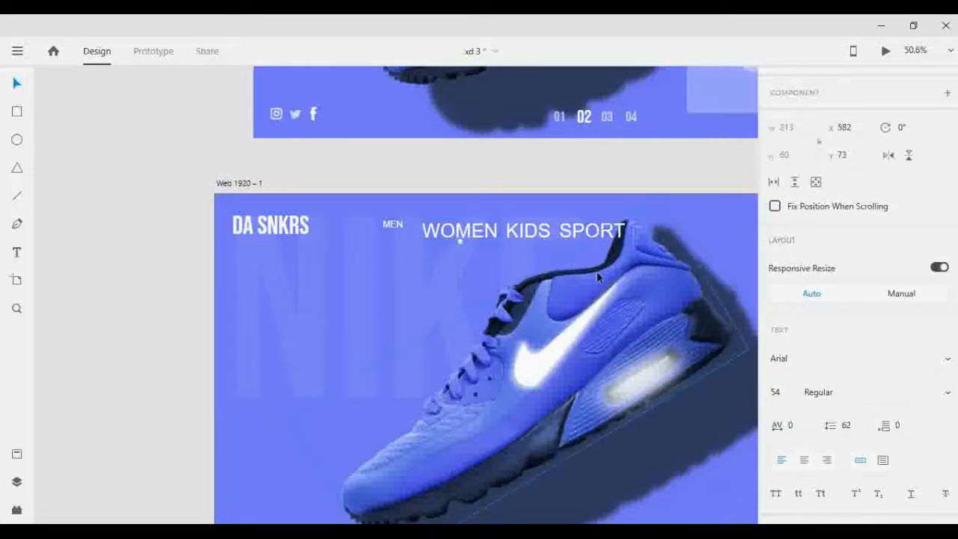
pyautogui.keyDown('shift'); pyautogui.click(545, 238); pyautogui.keyUp('shift')
pyautogui.keyDown('shift'); pyautogui.click(584, 233); pyautogui.keyUp('shift')
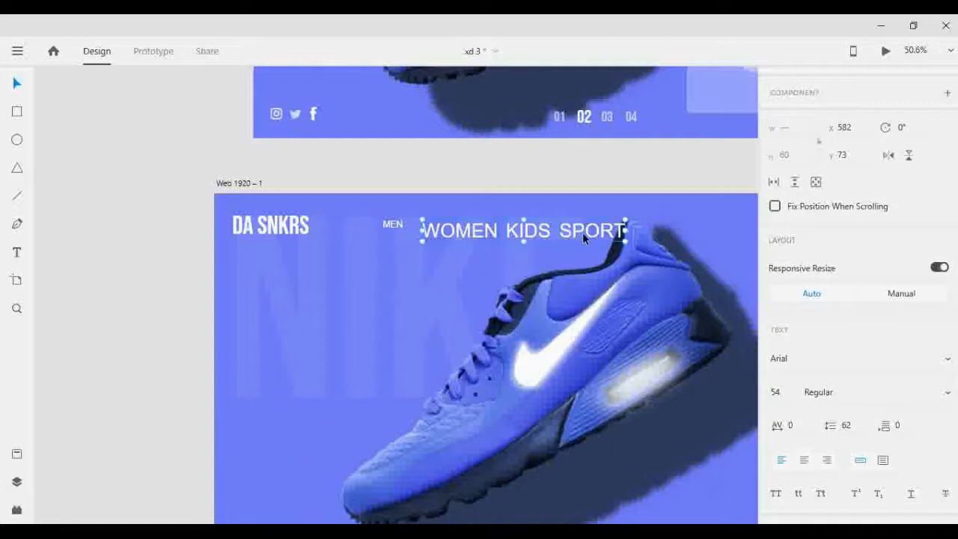
pyautogui.click(777, 393)
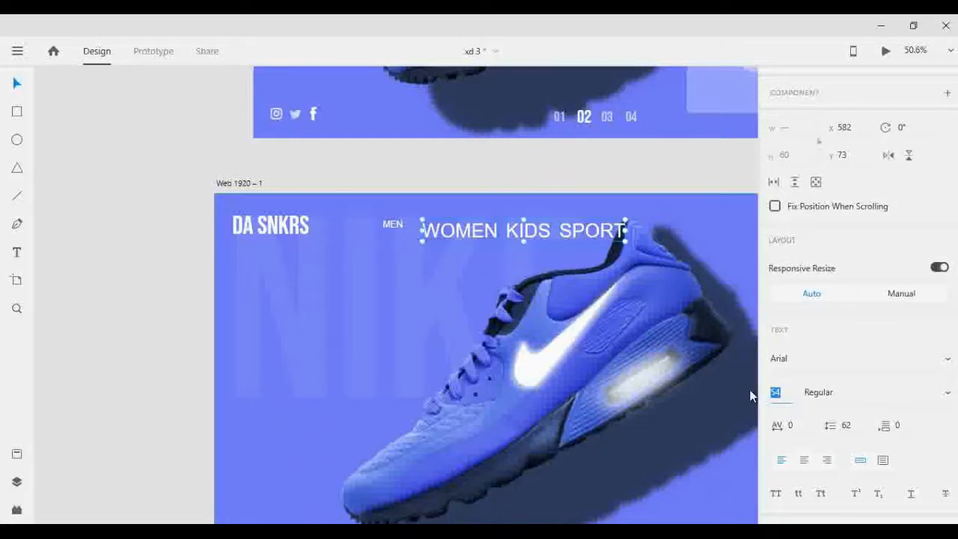
pyautogui.write('25')
pyautogui.press('Return')
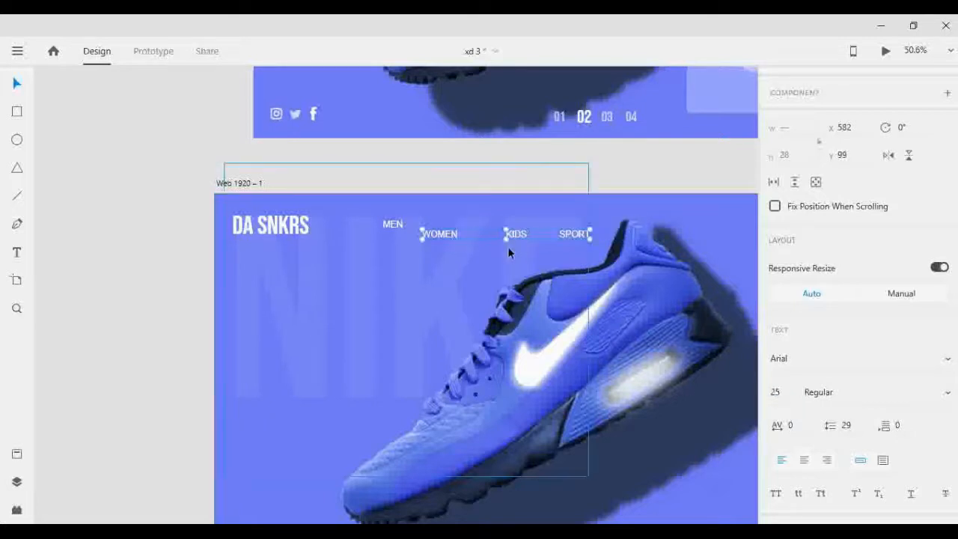
# Step: Align all four navigation labels, including MEN, along their vertical middles
pyautogui.keyDown('shift'); pyautogui.click(394, 225); pyautogui.keyUp('shift')
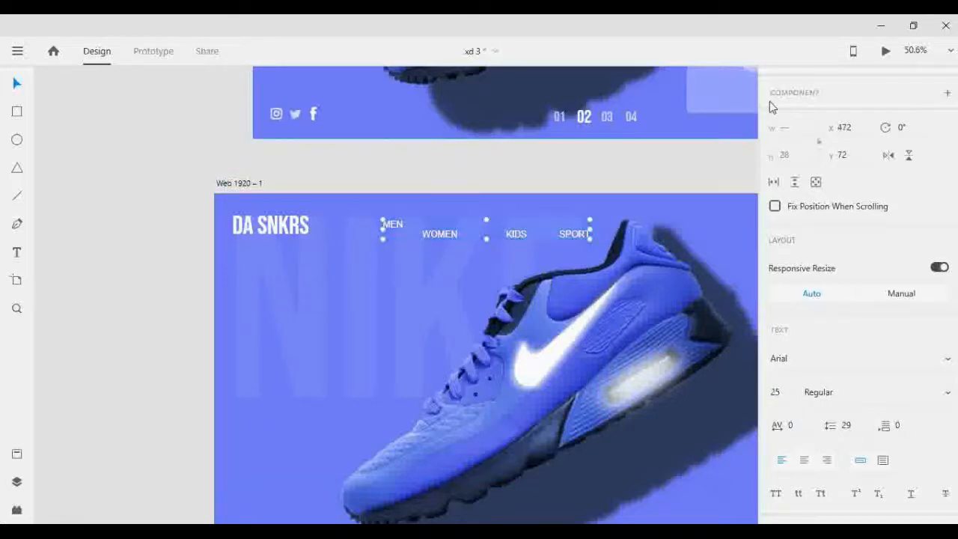
pyautogui.scroll(2, 808, 144)
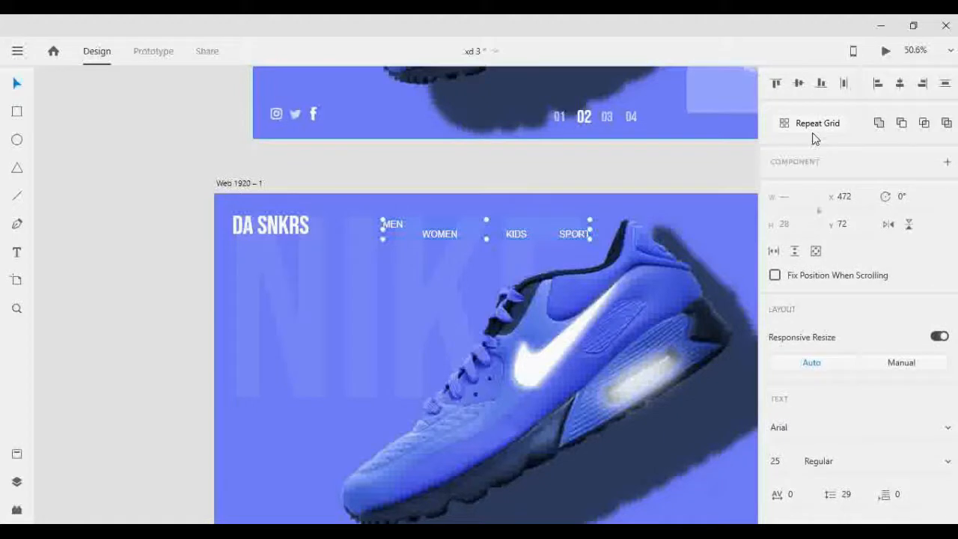
pyautogui.click(800, 85)
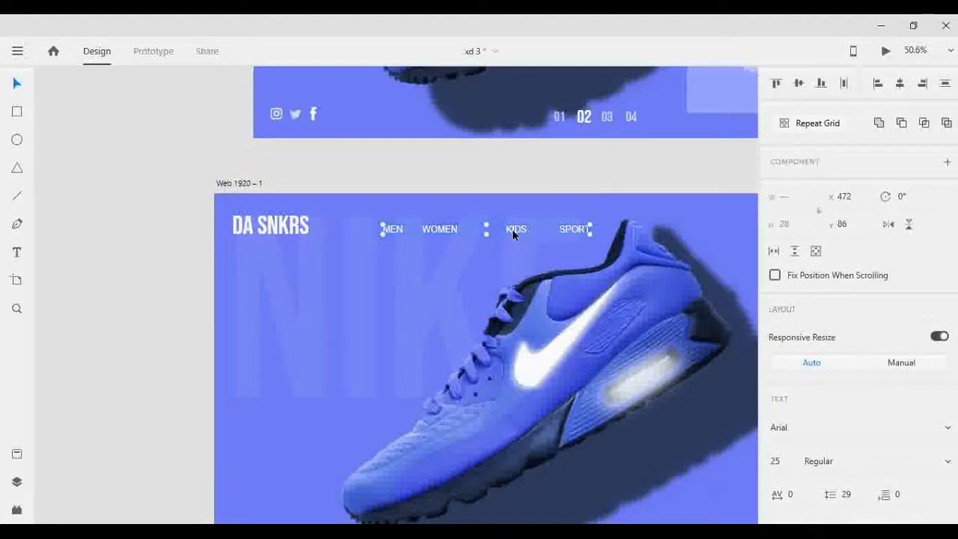
# Step: Shift the MEN, WOMEN and KIDS labels together toward SPORT so the group starts at X 565
pyautogui.keyDown('shift'); pyautogui.click(567, 229); pyautogui.keyUp('shift')
pyautogui.hotkey('shift', 'Right')
pyautogui.hotkey('shift', 'Right')
pyautogui.hotkey('shift', 'Right')
pyautogui.hotkey('shift', 'Right')
pyautogui.hotkey('shift', 'Right')
pyautogui.hotkey('shift', 'Right')
pyautogui.hotkey('shift', 'Right')
pyautogui.press('Right')
pyautogui.press('Right')
pyautogui.press('Right')
pyautogui.press('Right')
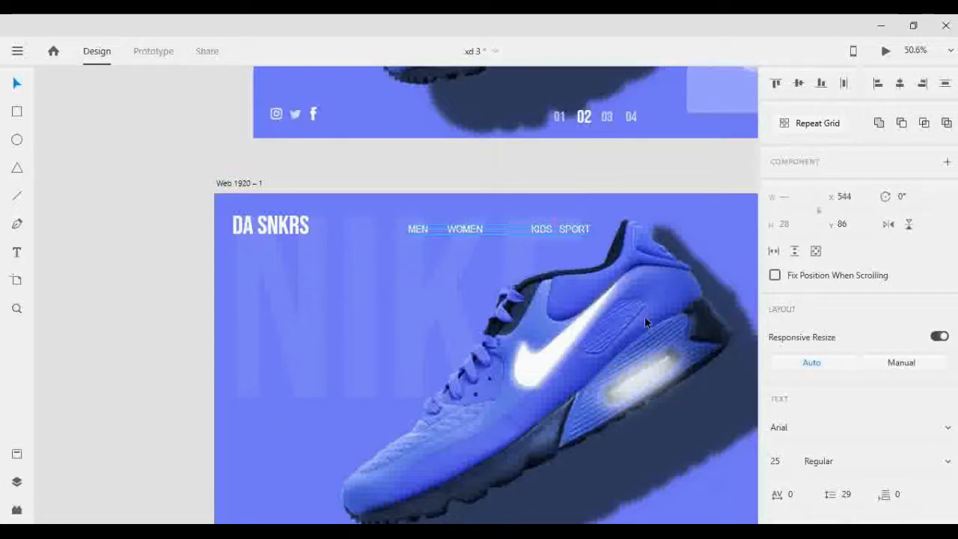
pyautogui.hotkey('shift', 'Right')
pyautogui.press('Right')
pyautogui.press('Right')
pyautogui.press('Right')
pyautogui.press('Right')
pyautogui.press('Right')
pyautogui.press('Right')
pyautogui.press('Right')
pyautogui.press('Right')
pyautogui.press('Right')
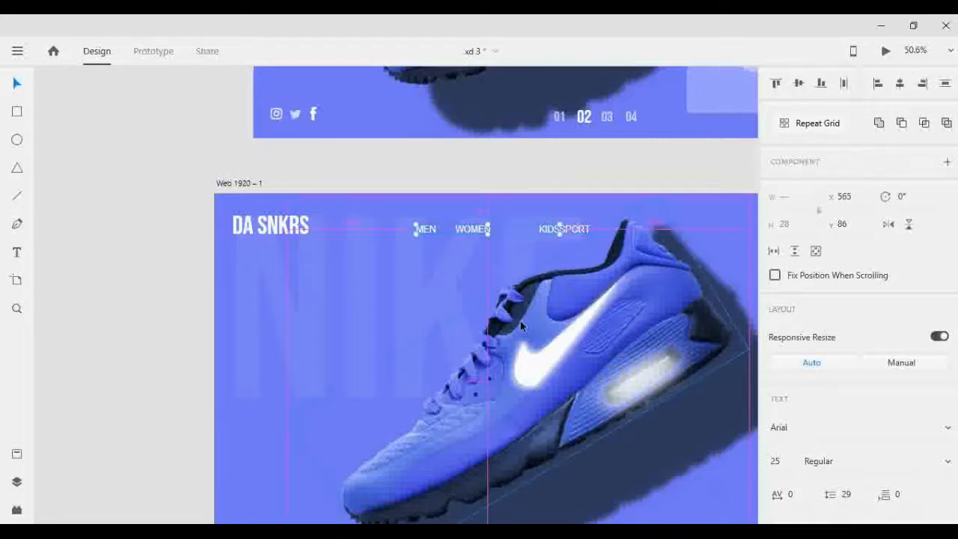
# Step: Shift the MEN, WOMEN and KIDS labels away from SPORT so the group starts at X 535
pyautogui.scroll(3, 562, 303)
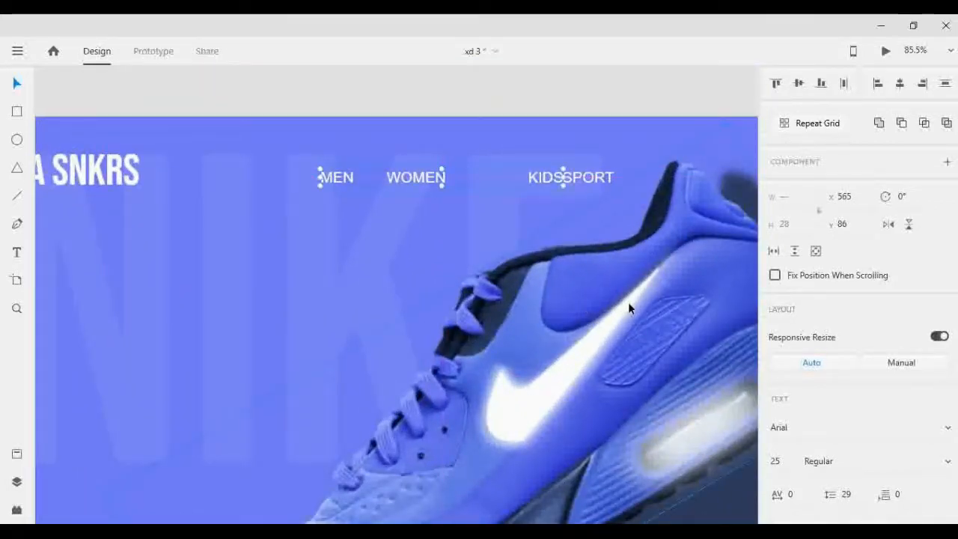
pyautogui.hotkey('shift', 'Left')
pyautogui.hotkey('shift', 'Left')
pyautogui.hotkey('shift', 'Left')
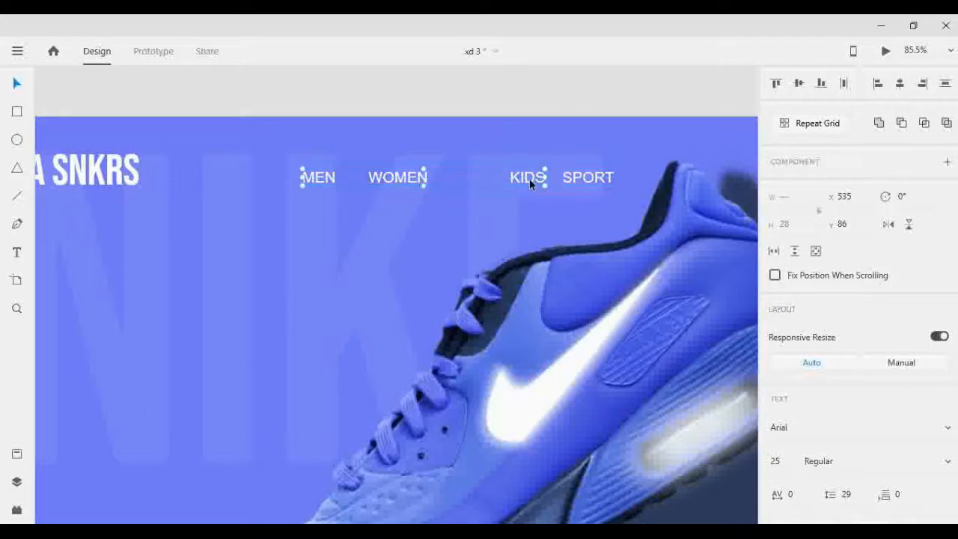
# Step: Exclude KIDS from the selection and move MEN and WOMEN toward it so MEN sits at X 645
pyautogui.keyDown('shift'); pyautogui.click(528, 177); pyautogui.keyUp('shift')
pyautogui.hotkey('shift', 'Right')
pyautogui.hotkey('shift', 'Right')
pyautogui.hotkey('shift', 'Right')
pyautogui.hotkey('shift', 'Right')
pyautogui.hotkey('shift', 'Right')
pyautogui.hotkey('shift', 'Right')
pyautogui.hotkey('shift', 'Right')
pyautogui.hotkey('shift', 'Right')
pyautogui.hotkey('shift', 'Right')
pyautogui.hotkey('shift', 'Right')
pyautogui.hotkey('shift', 'Right')
pyautogui.hotkey('shift', 'Right')
pyautogui.hotkey('shift', 'Right')
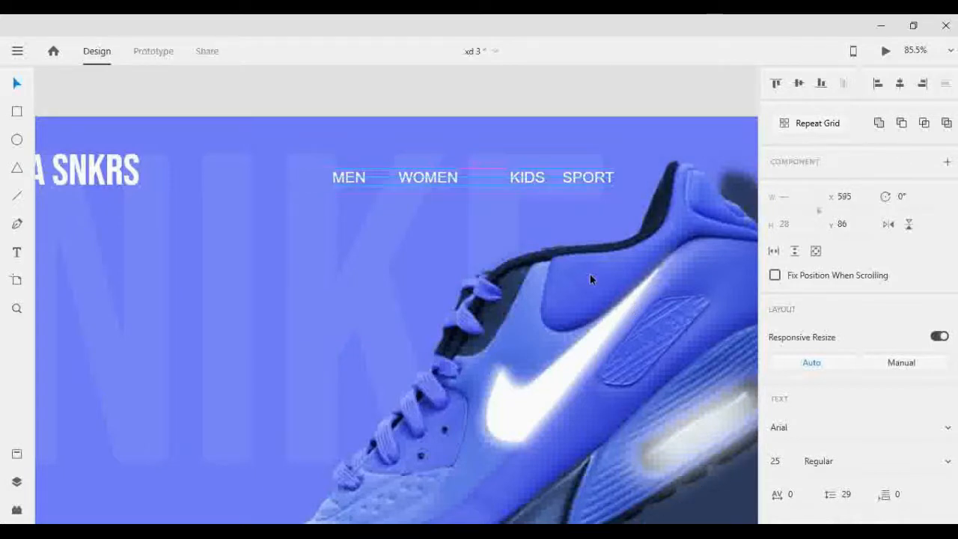
pyautogui.hotkey('shift', 'Right')
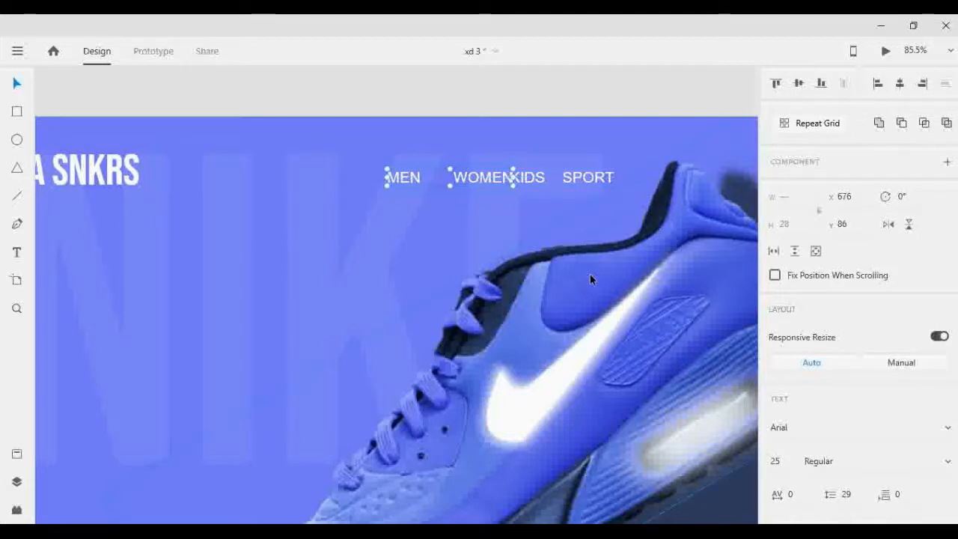
pyautogui.hotkey('shift', 'Left')
pyautogui.hotkey('shift', 'Left')
pyautogui.hotkey('shift', 'Left')
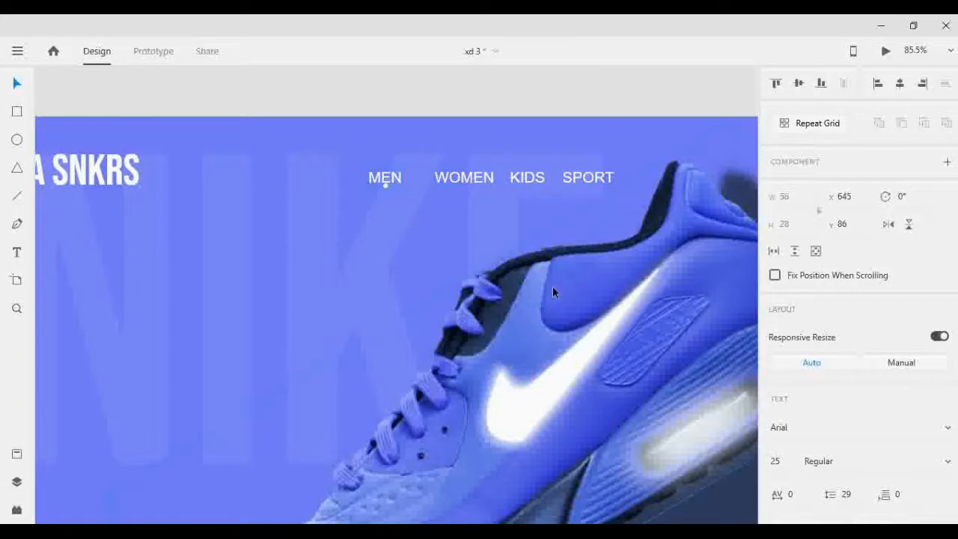
# Step: Move the MEN label alone closer to WOMEN, placing it at X 671
pyautogui.hotkey('shift', 'Right')
pyautogui.hotkey('shift', 'Right')
pyautogui.hotkey('shift', 'Right')
pyautogui.hotkey('shift', 'Right')
pyautogui.hotkey('shift', 'Right')
pyautogui.hotkey('shift', 'Right')
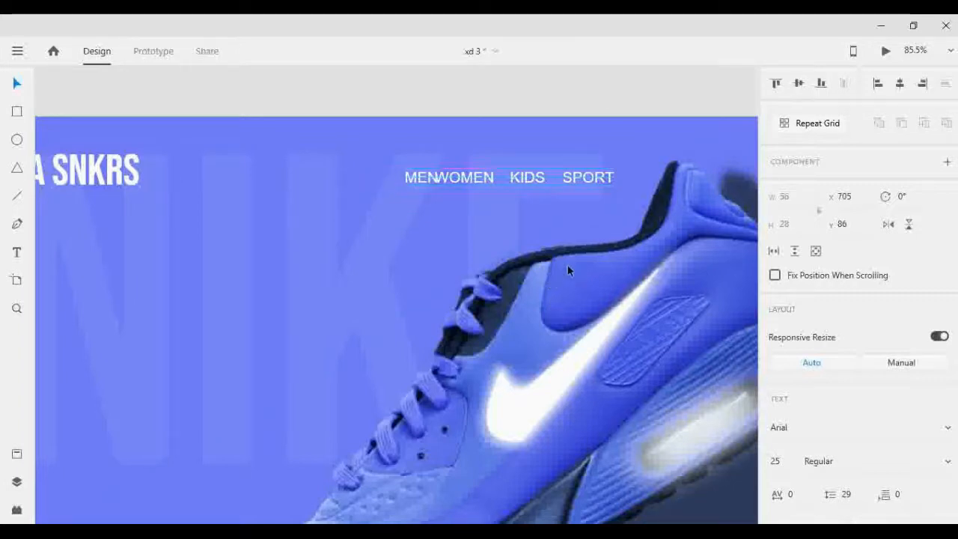
pyautogui.press('Left')
pyautogui.press('Left')
pyautogui.press('Left')
pyautogui.press('Left')
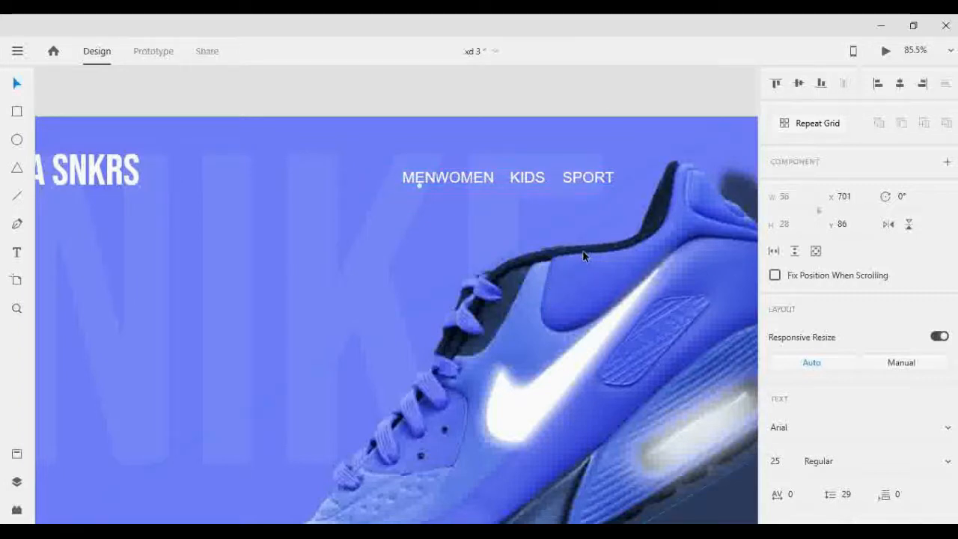
pyautogui.hotkey('shift', 'Left')
pyautogui.hotkey('shift', 'Left')
pyautogui.hotkey('shift', 'Left')
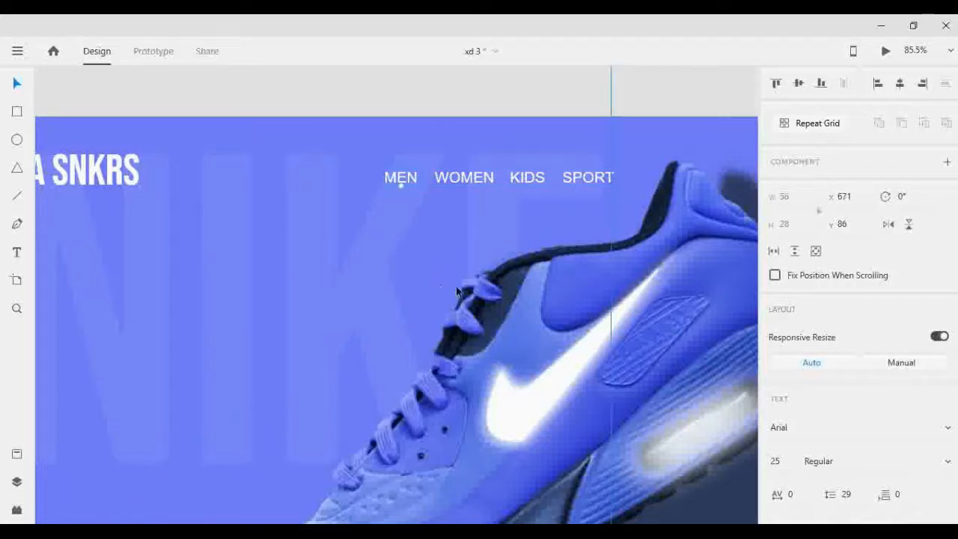
# Step: Compare the new artboard with the reference design and inspect the appearance settings of the reference SPORT label
pyautogui.scroll(2, 479, 278)
pyautogui.scroll(-3, 491, 271)
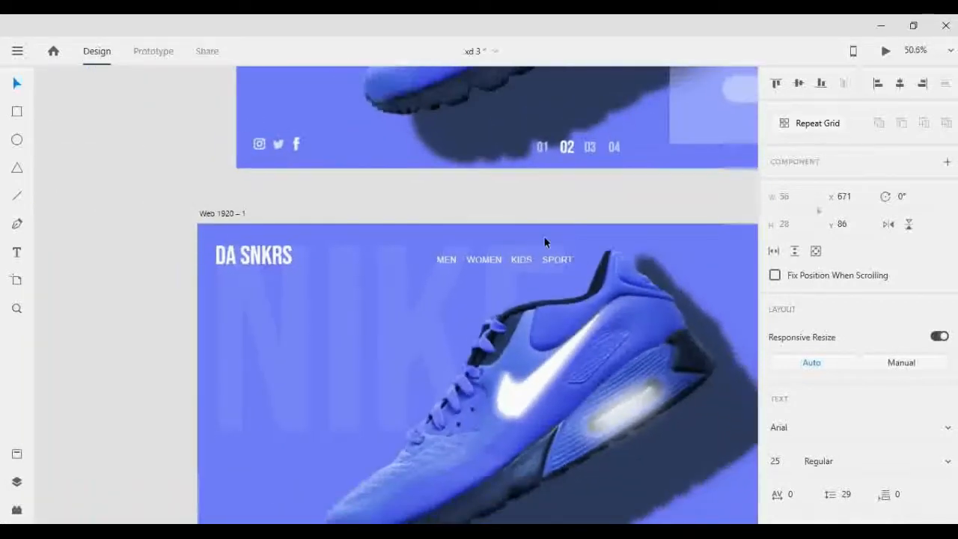
pyautogui.scroll(-4, 558, 238)
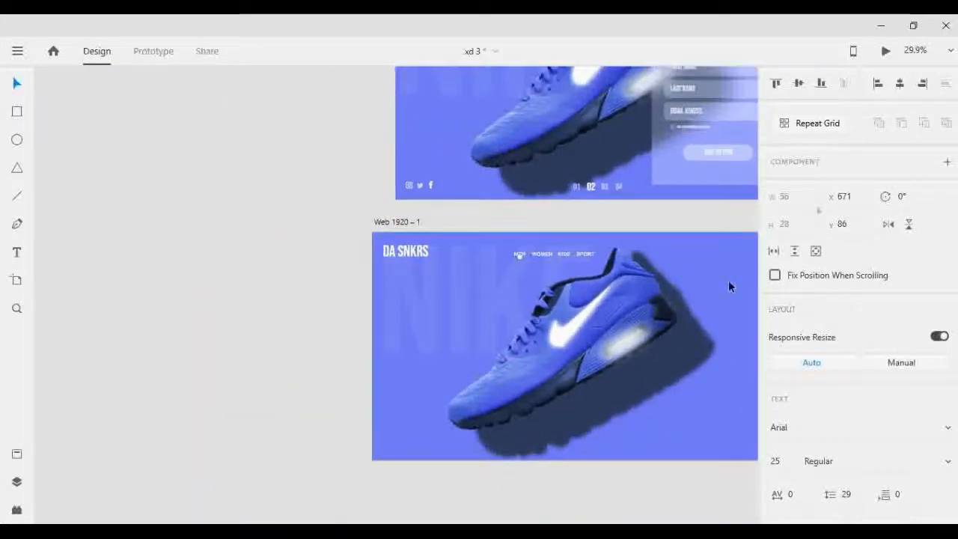
pyautogui.hscroll(3, 721, 300)
pyautogui.scroll(5, 711, 301)
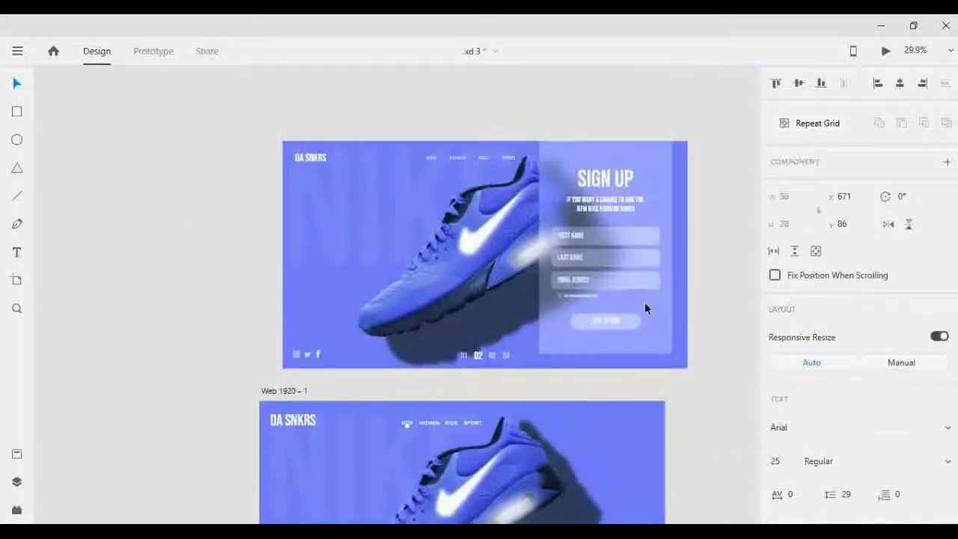
pyautogui.scroll(-2, 554, 217)
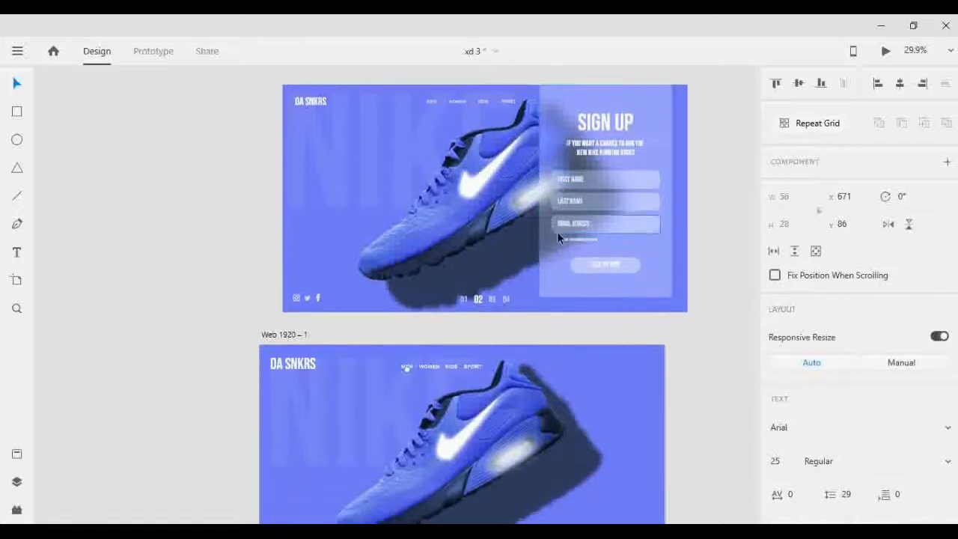
pyautogui.scroll(-1, 557, 231)
pyautogui.scroll(1, 488, 298)
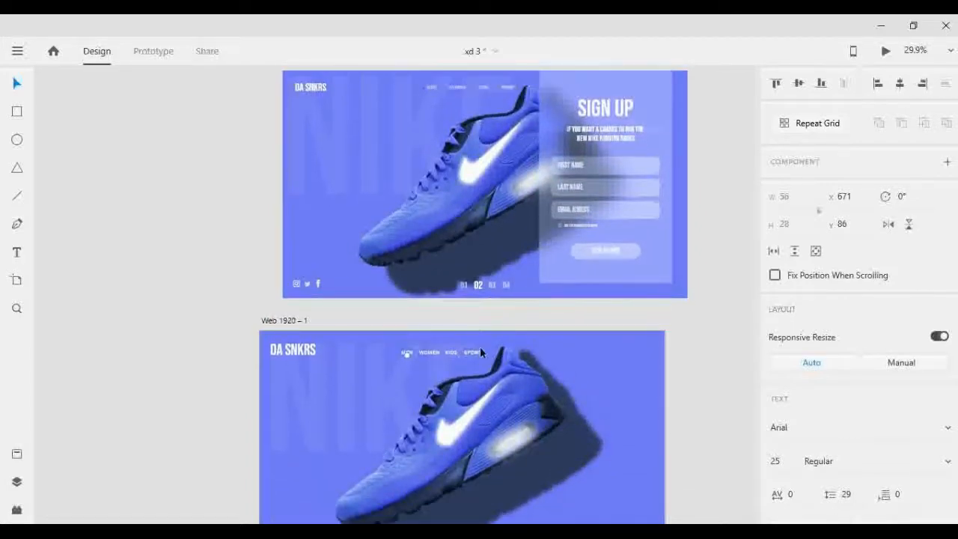
pyautogui.click(508, 89)
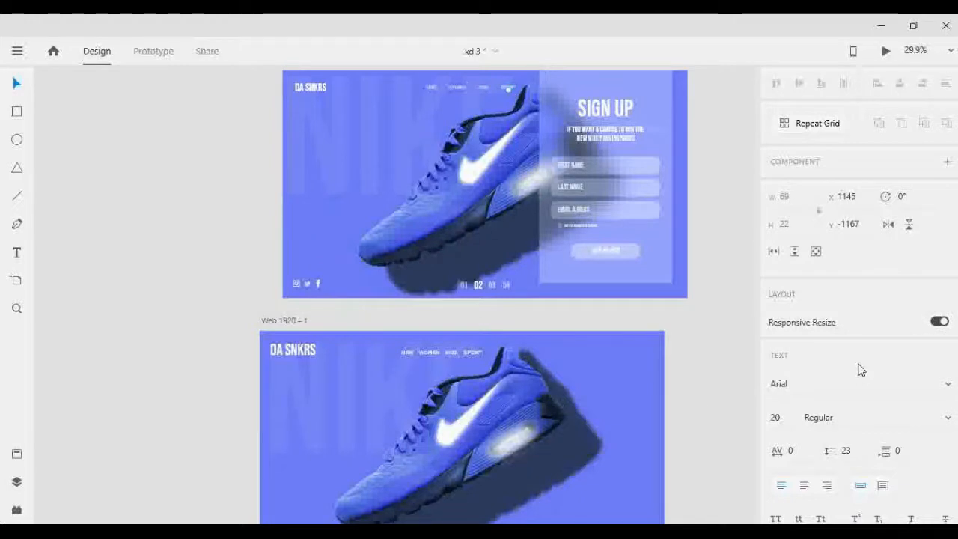
pyautogui.scroll(-3, 861, 370)
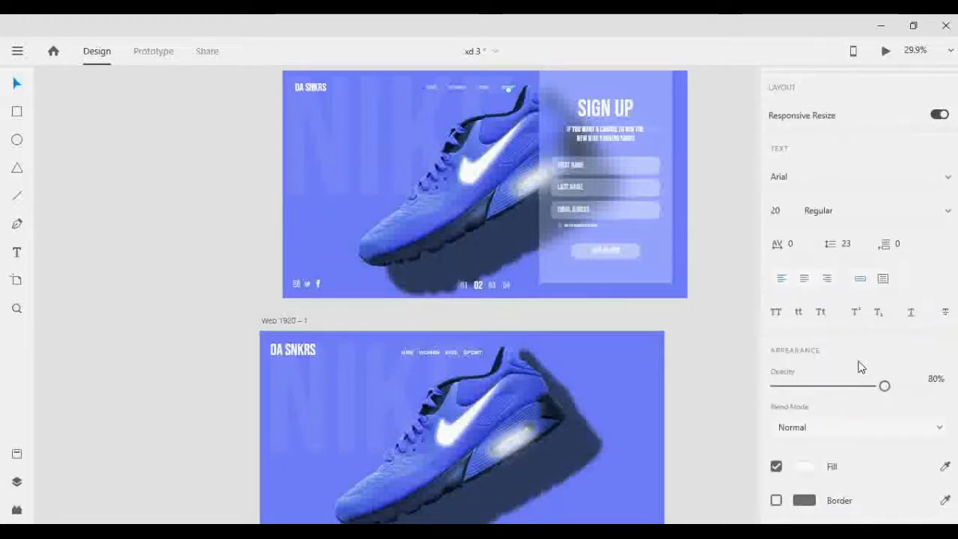
# Step: Set the opacity of the SPORT, KIDS, WOMEN and MEN labels to 80% and group them
pyautogui.click(473, 353)
pyautogui.keyDown('shift'); pyautogui.click(451, 353); pyautogui.keyUp('shift')
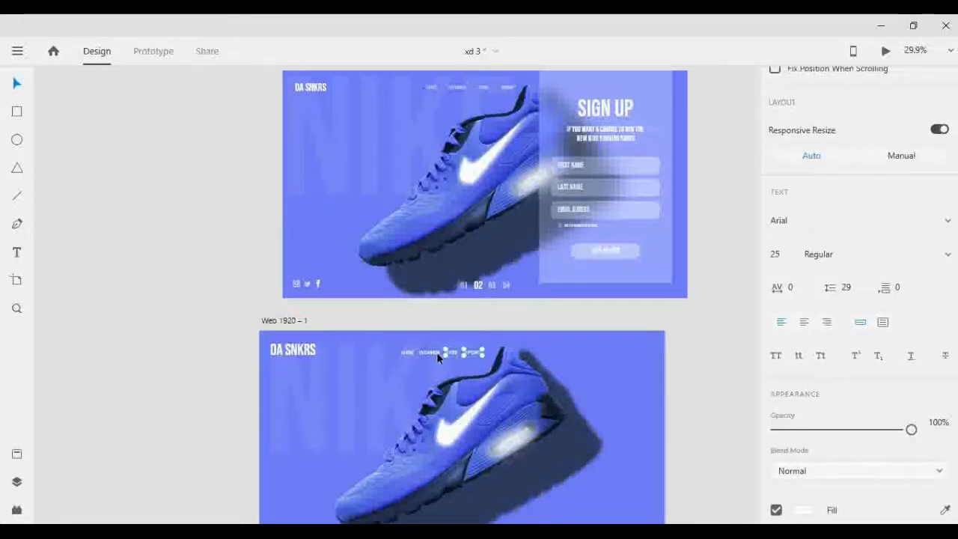
pyautogui.keyDown('shift'); pyautogui.click(433, 353); pyautogui.keyUp('shift')
pyautogui.keyDown('shift'); pyautogui.click(406, 353); pyautogui.keyUp('shift')
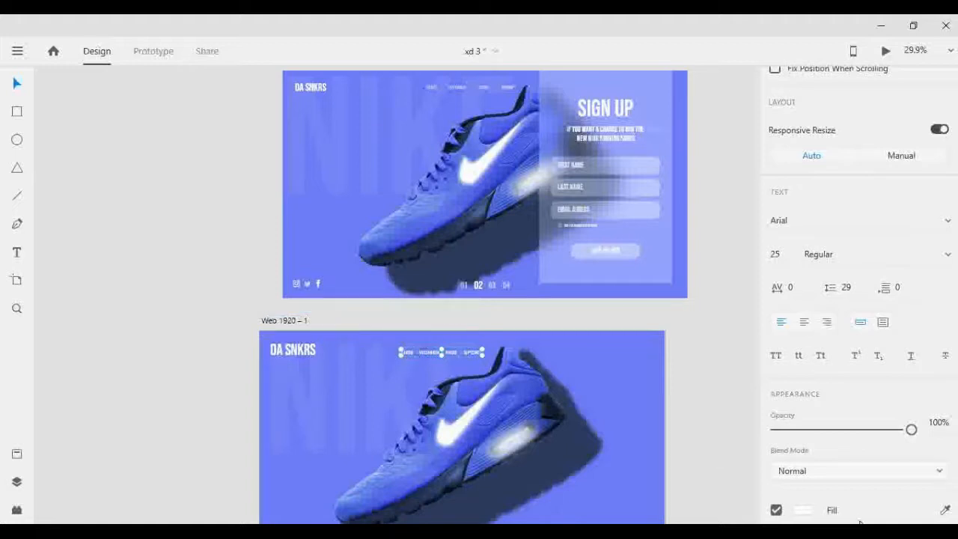
pyautogui.moveTo(942, 424); pyautogui.dragTo(915, 426)
pyautogui.write('80')
pyautogui.press('Return')
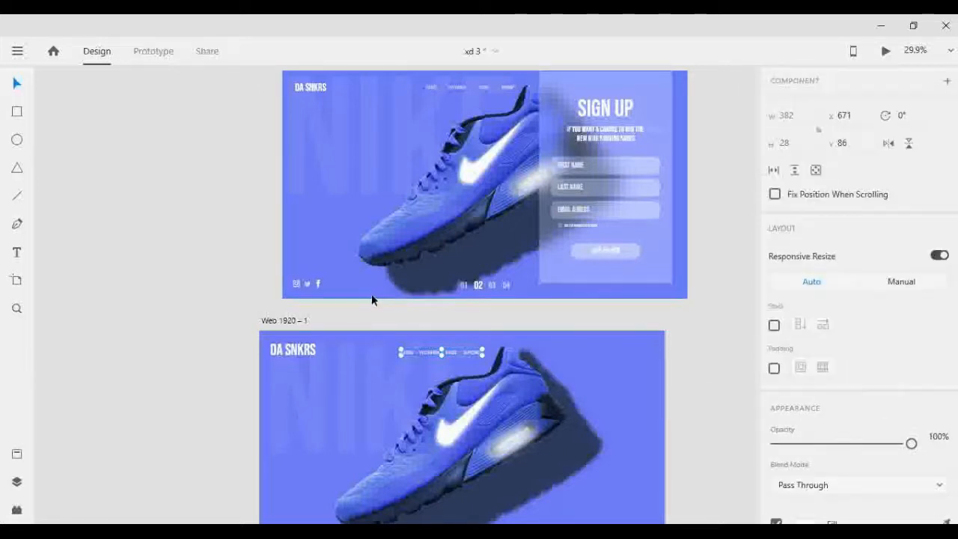
# Step: Align the navigation group with the DA SNKRS logo along their vertical middles
pyautogui.click(305, 354)
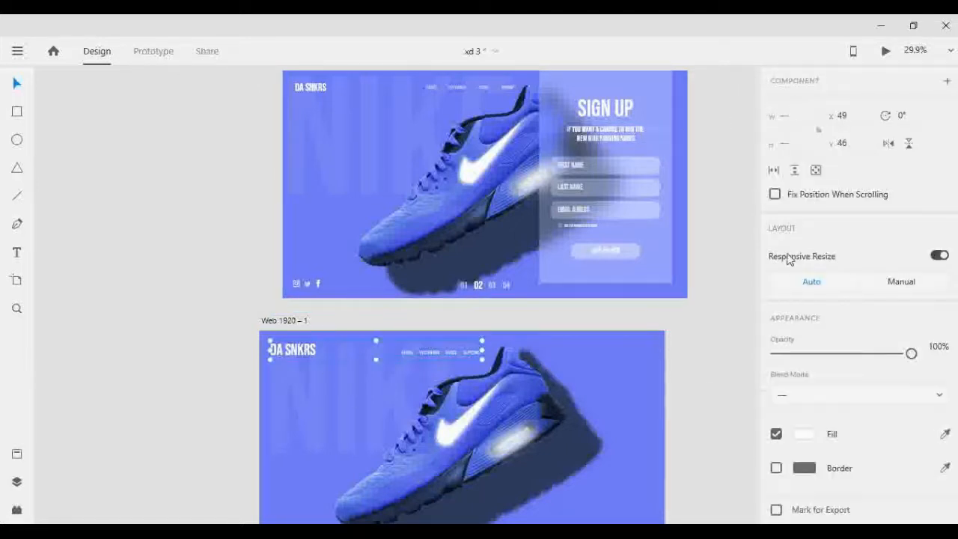
pyautogui.scroll(2, 795, 149)
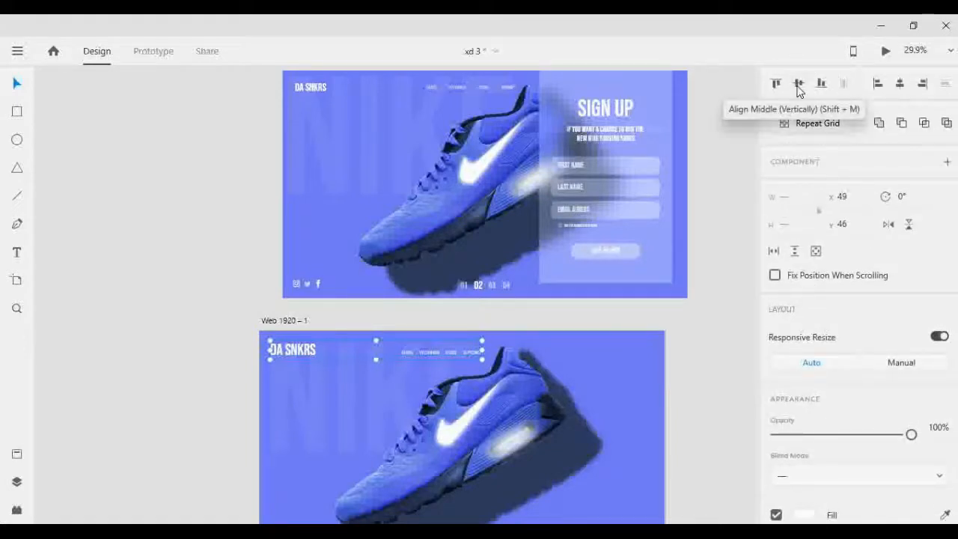
pyautogui.click(740, 361)
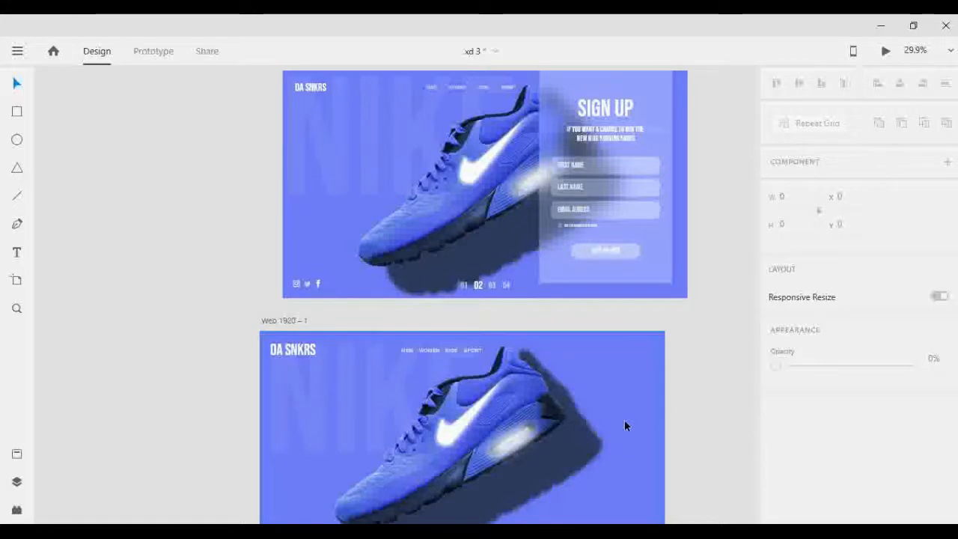
# Step: Draw a tall rectangle of about 591 by 993 over the heel of the shoe at about X 1290, Y 6
pyautogui.scroll(-3, 656, 391)
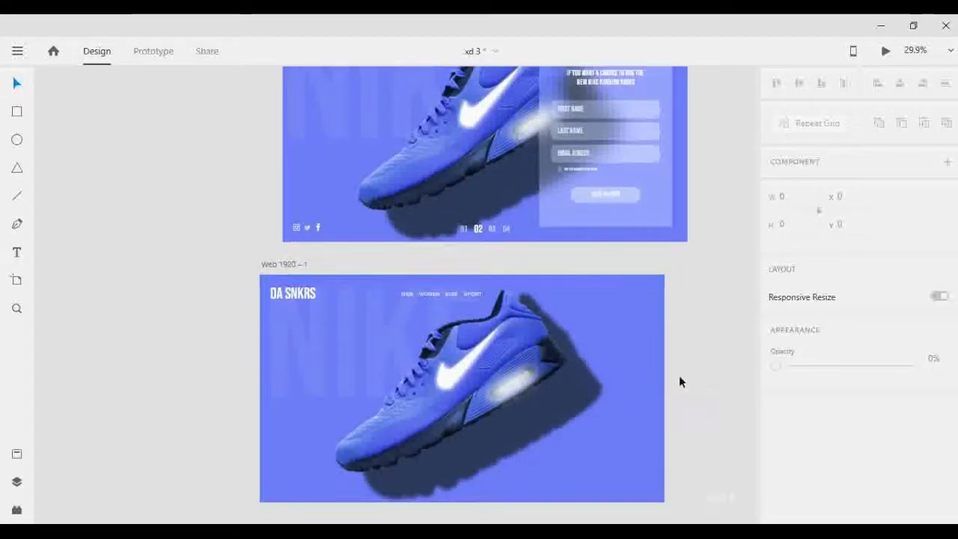
pyautogui.scroll(4, 679, 375)
pyautogui.scroll(-2, 677, 381)
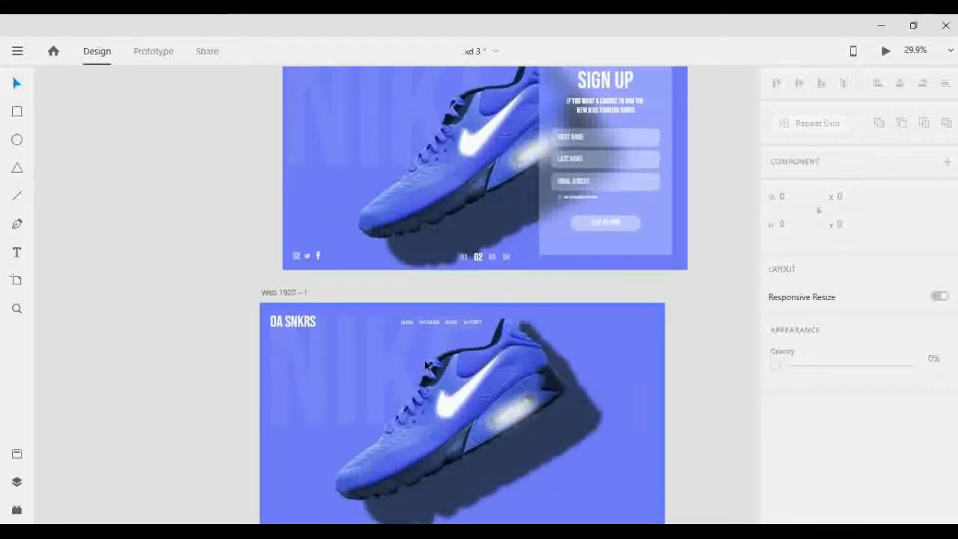
pyautogui.click(16, 111)
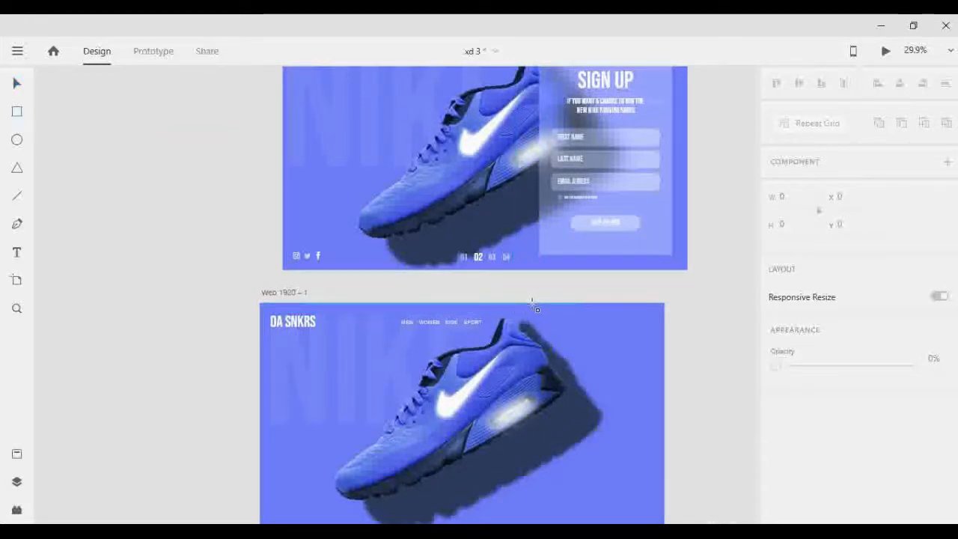
pyautogui.moveTo(533, 304)
pyautogui.mouseDown()
pyautogui.moveTo(614, 451)
pyautogui.moveTo(619, 411)
pyautogui.moveTo(623, 482)
pyautogui.moveTo(643, 513)
pyautogui.moveTo(658, 514)
pyautogui.mouseUp()
pyautogui.click(19, 86)
# Step: Enable background blur on the new rectangle
pyautogui.scroll(-3, 734, 344)
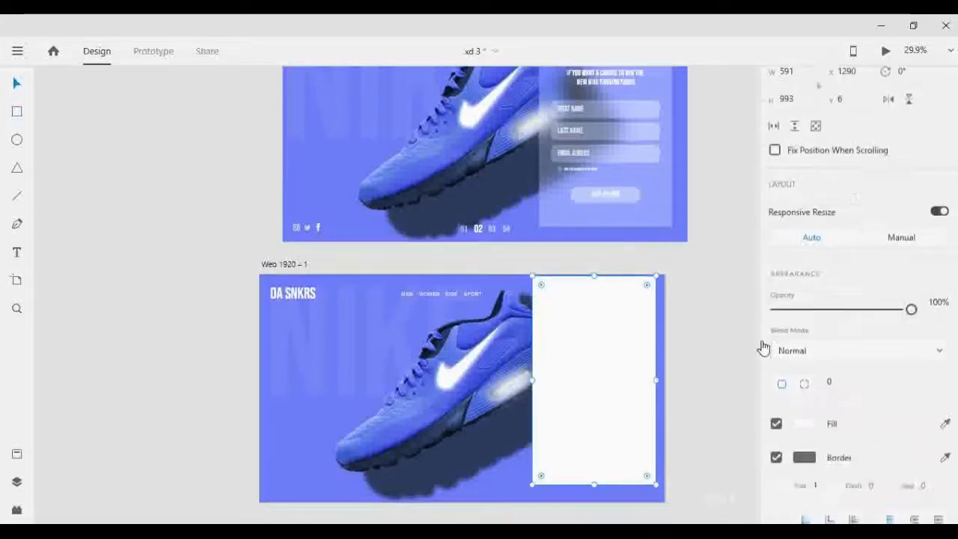
pyautogui.scroll(-3, 763, 349)
pyautogui.scroll(-1, 676, 353)
pyautogui.scroll(-1, 856, 327)
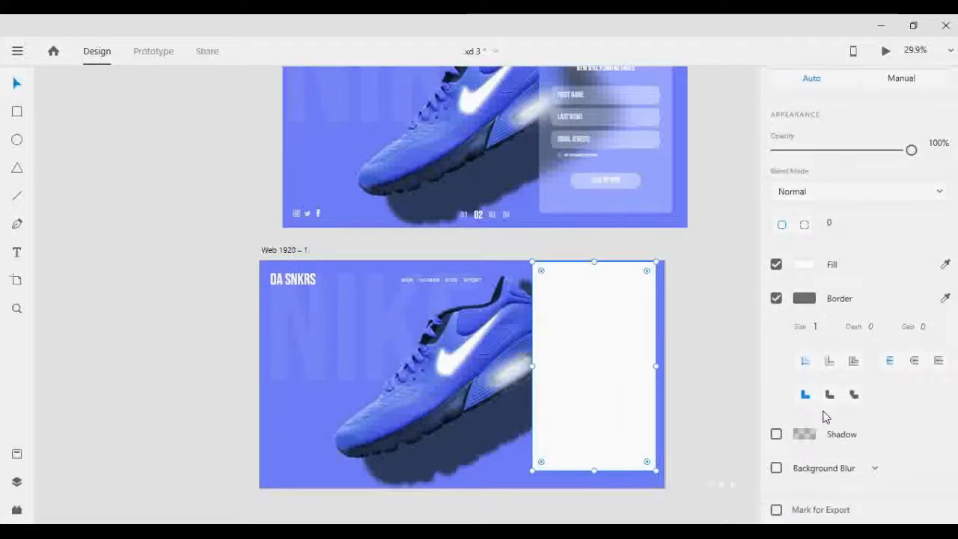
pyautogui.click(777, 469)
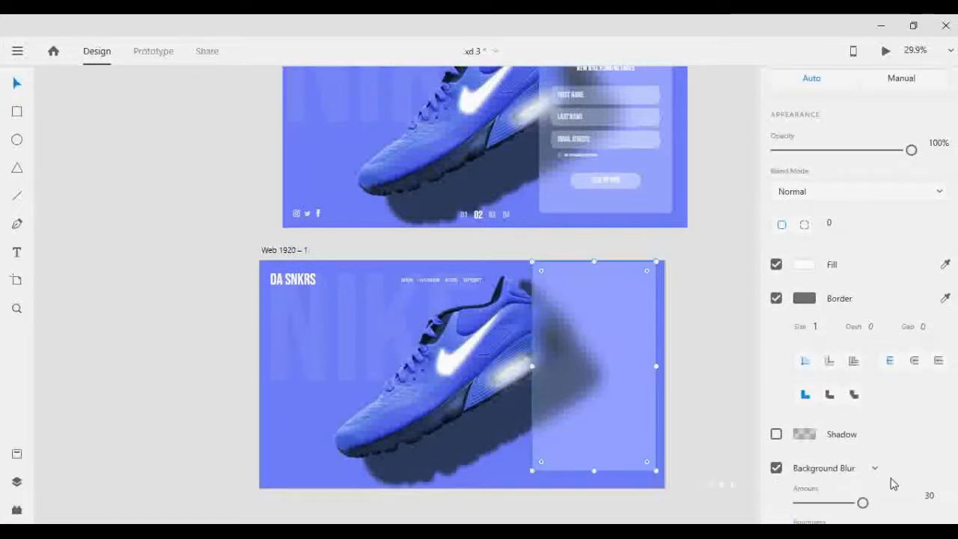
# Step: Set the rectangle's background blur amount to 50
pyautogui.scroll(-2, 917, 460)
pyautogui.scroll(-1, 921, 455)
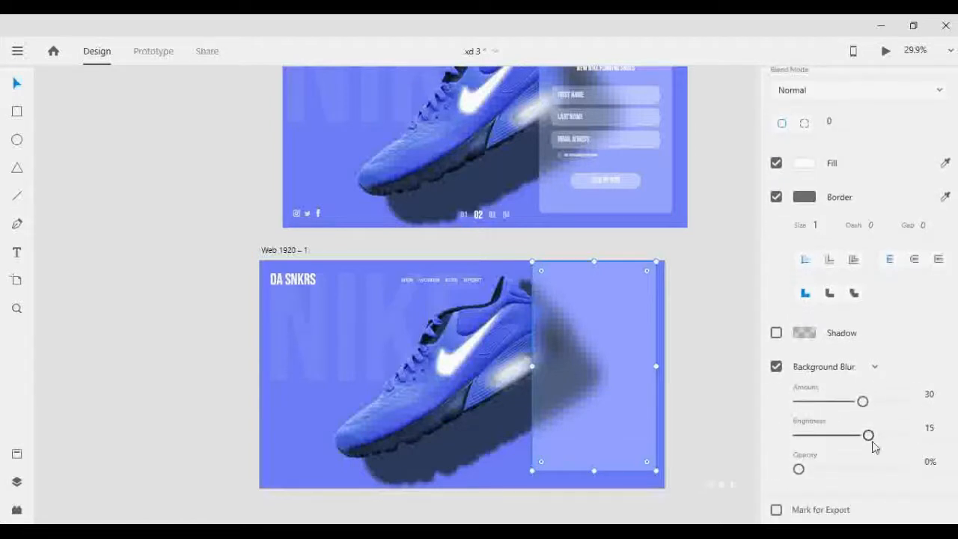
pyautogui.click(938, 395)
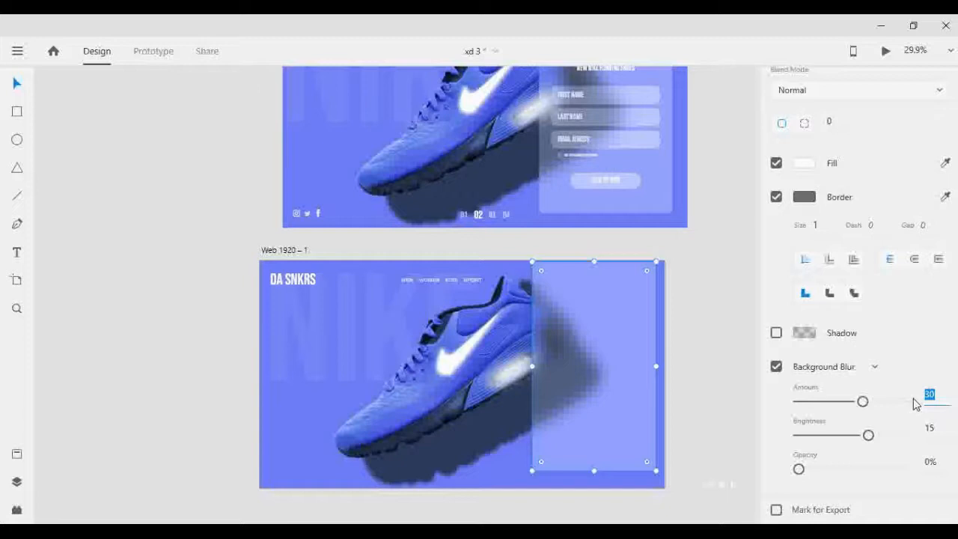
pyautogui.write('50')
pyautogui.press('Return')
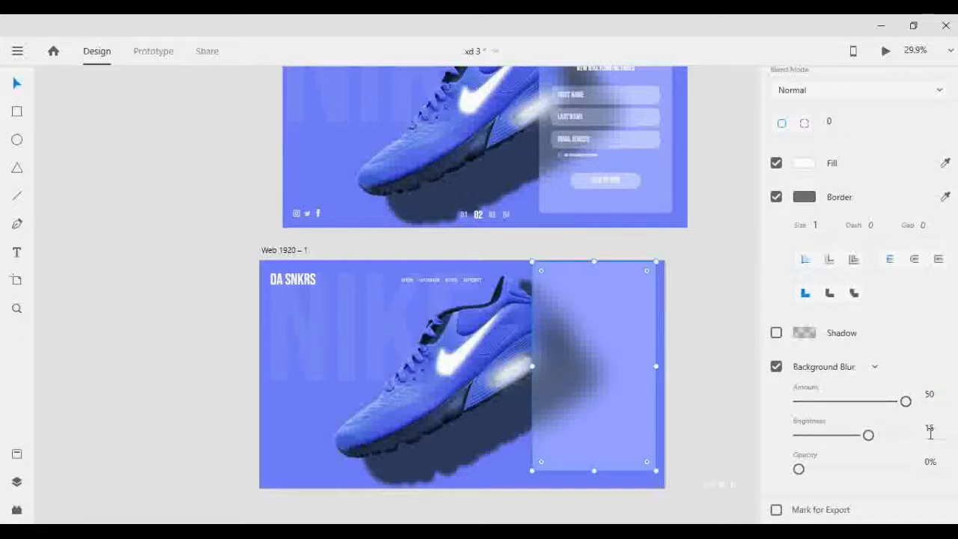
# Step: Set the opacity of the rectangle's background blur to 4%
pyautogui.click(930, 461)
pyautogui.write('4')
pyautogui.press('Return')
pyautogui.click(664, 189)
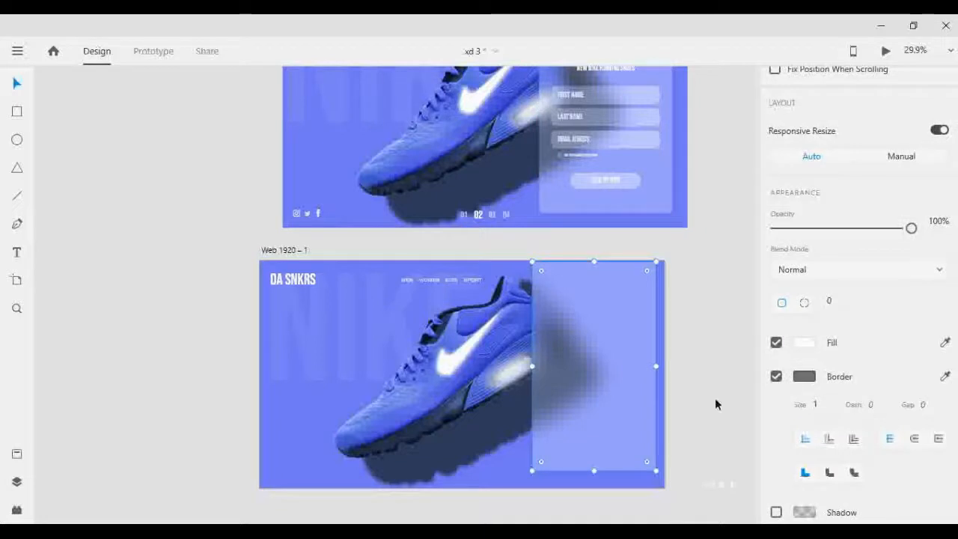
# Step: Set the rectangle's background blur amount to 30 and deselect it
pyautogui.scroll(-5, 891, 411)
pyautogui.click(906, 402)
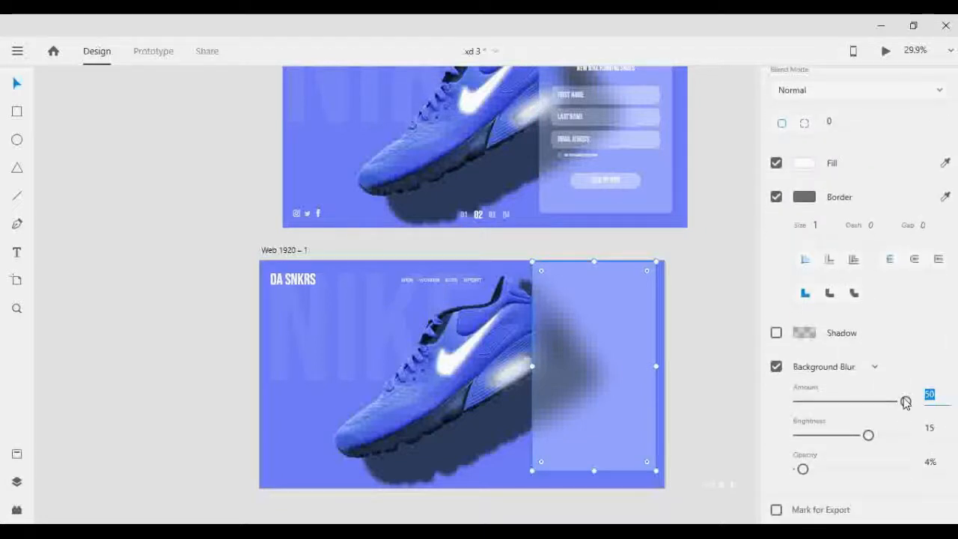
pyautogui.write('30')
pyautogui.press('Return')
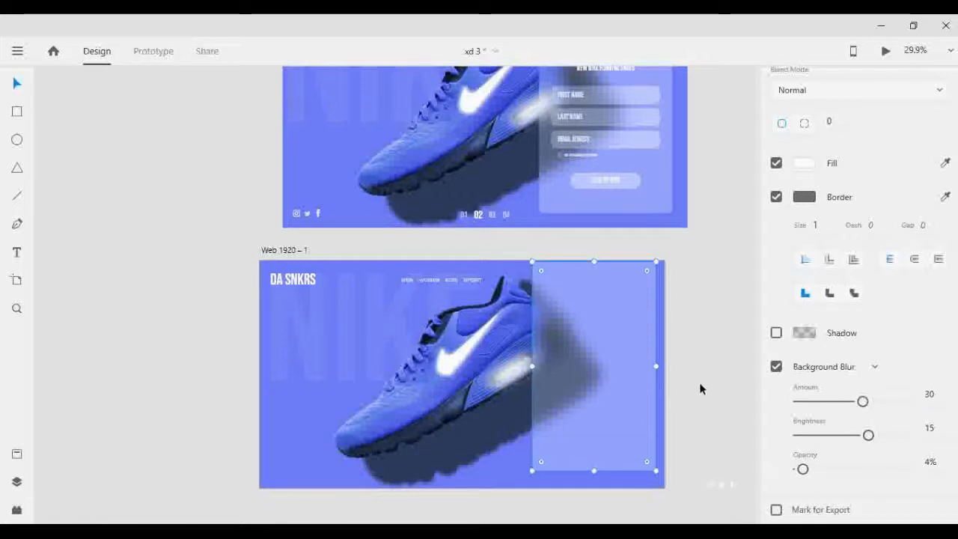
pyautogui.click(699, 389)
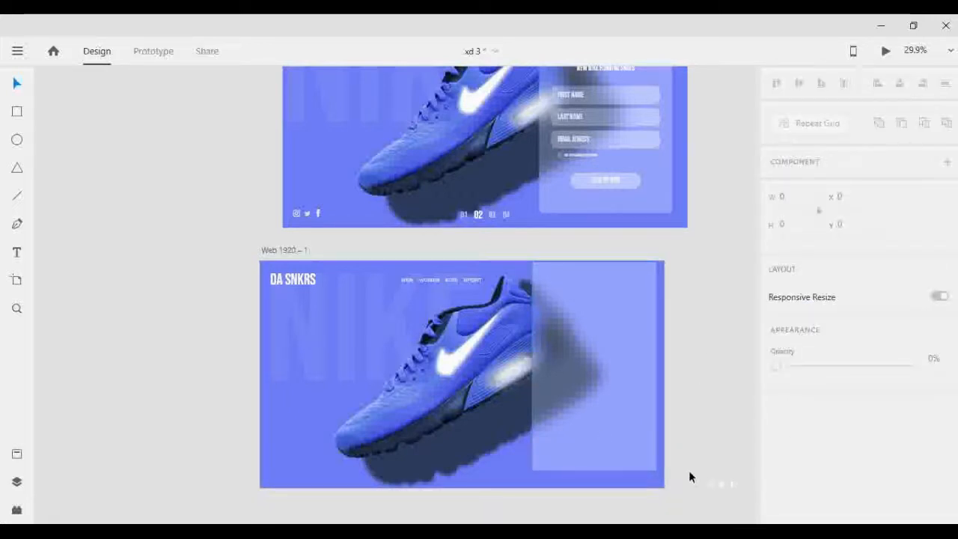
pyautogui.scroll(-2, 693, 461)
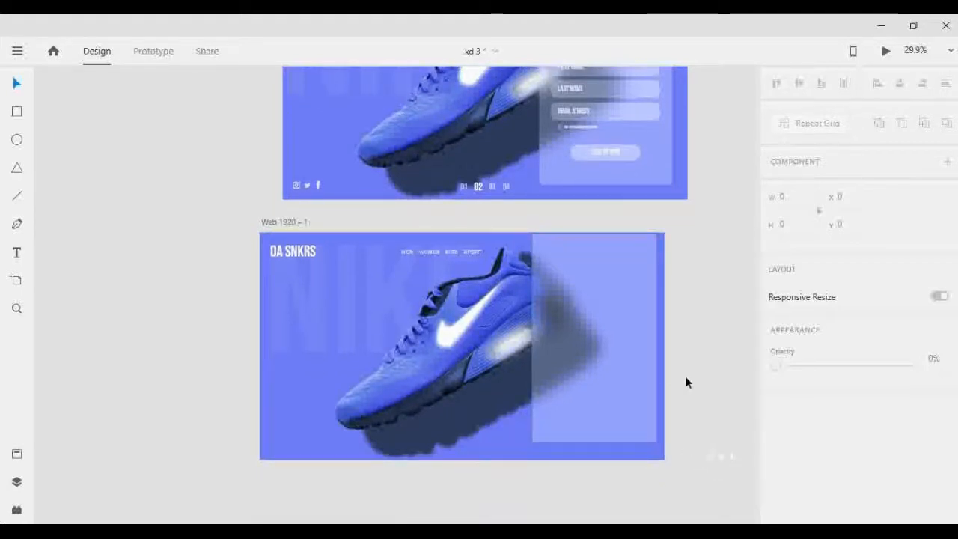
# Step: Edit the frosted panel's points and move its two top corners up to the artboard's top edge at Y 0
pyautogui.scroll(3, 694, 382)
pyautogui.scroll(1, 694, 378)
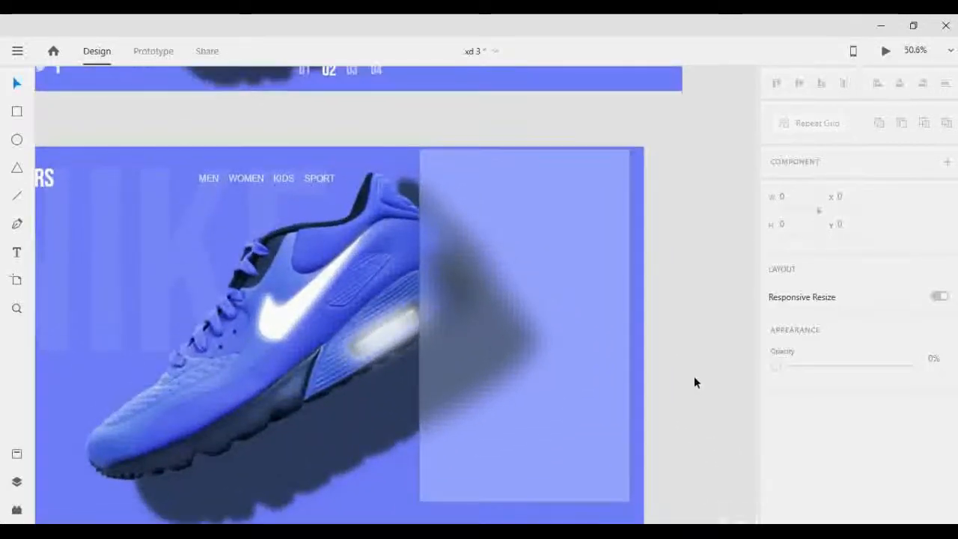
pyautogui.click(565, 323)
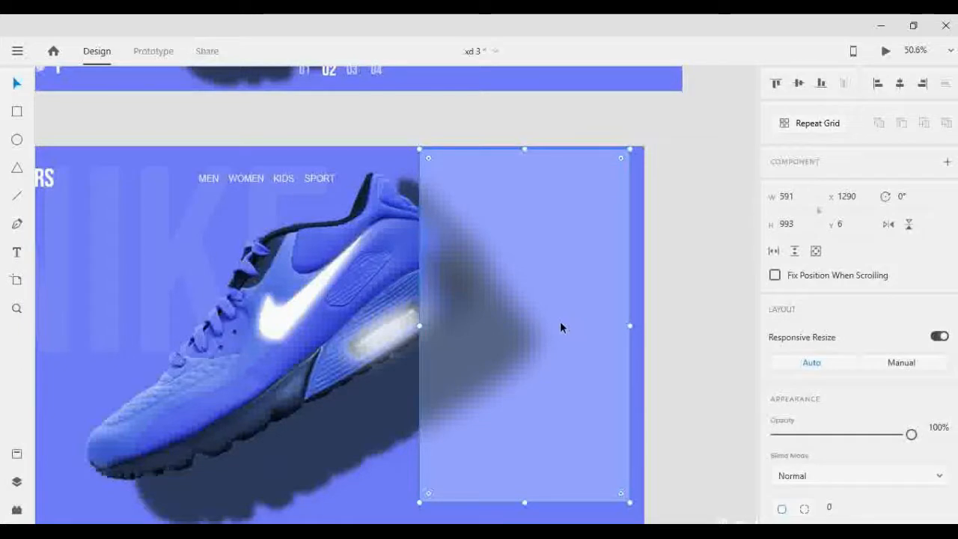
pyautogui.doubleClick(561, 327)
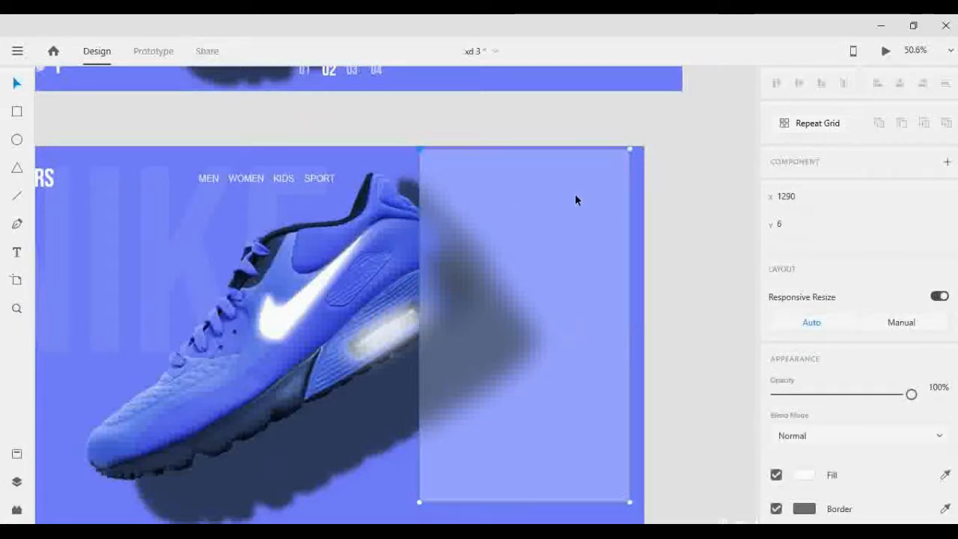
pyautogui.click(631, 147)
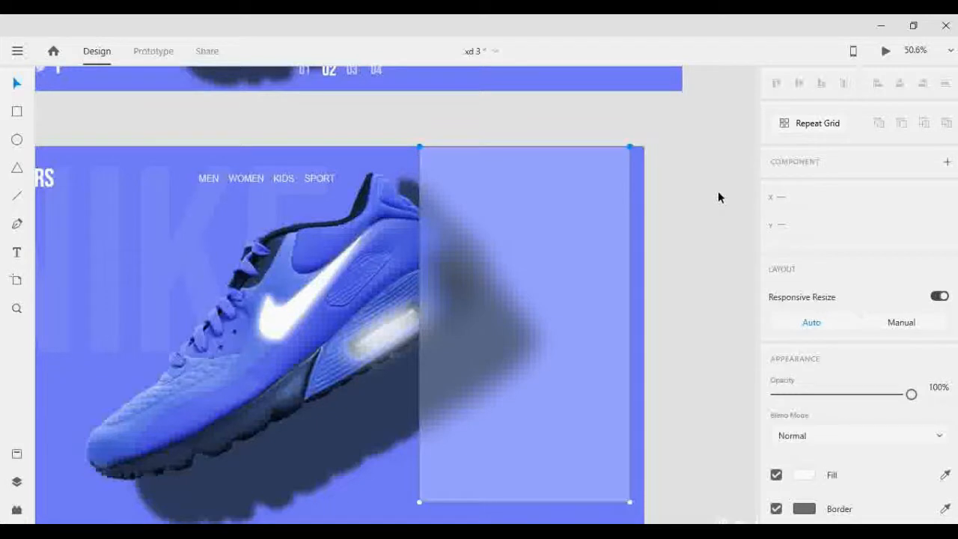
# Step: Move the panel's two bottom corner points down to Y 1019, keeping a gap above the artboard's bottom edge
pyautogui.scroll(1, 658, 211)
pyautogui.scroll(-5, 600, 259)
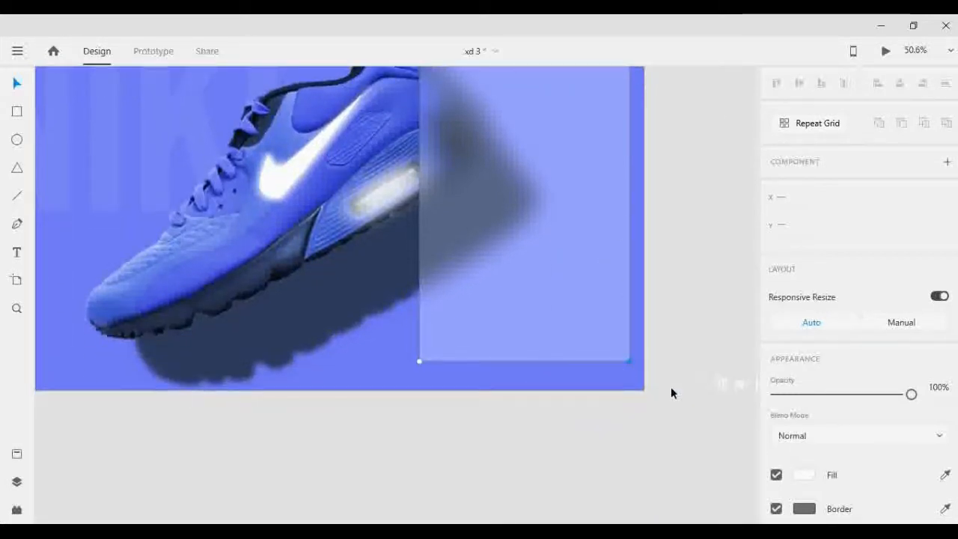
pyautogui.click(420, 361)
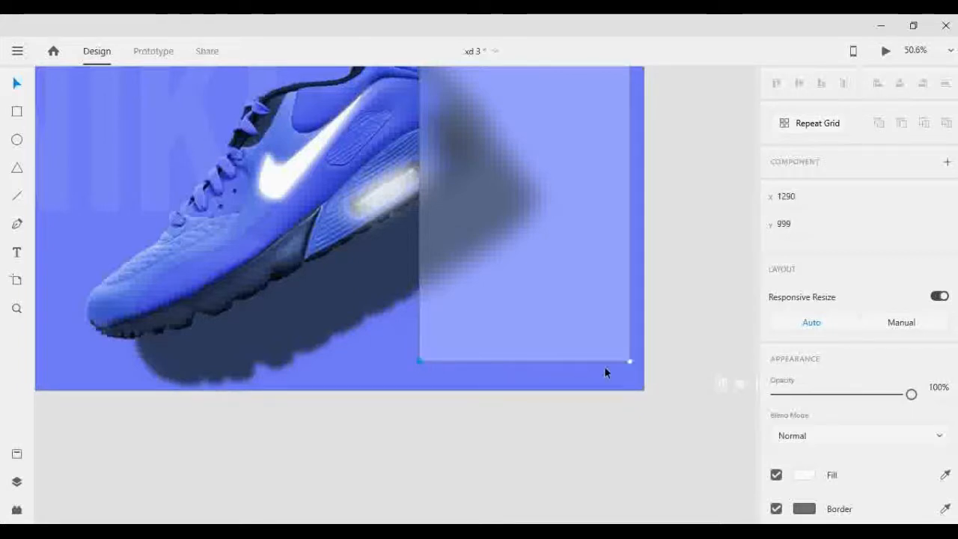
pyautogui.keyDown('shift'); pyautogui.click(629, 361); pyautogui.keyUp('shift')
pyautogui.hotkey('shift', 'Down')
pyautogui.hotkey('shift', 'Down')
pyautogui.hotkey('shift', 'Down')
pyautogui.hotkey('shift', 'Down')
pyautogui.hotkey('shift', 'Down')
pyautogui.hotkey('shift', 'Down')
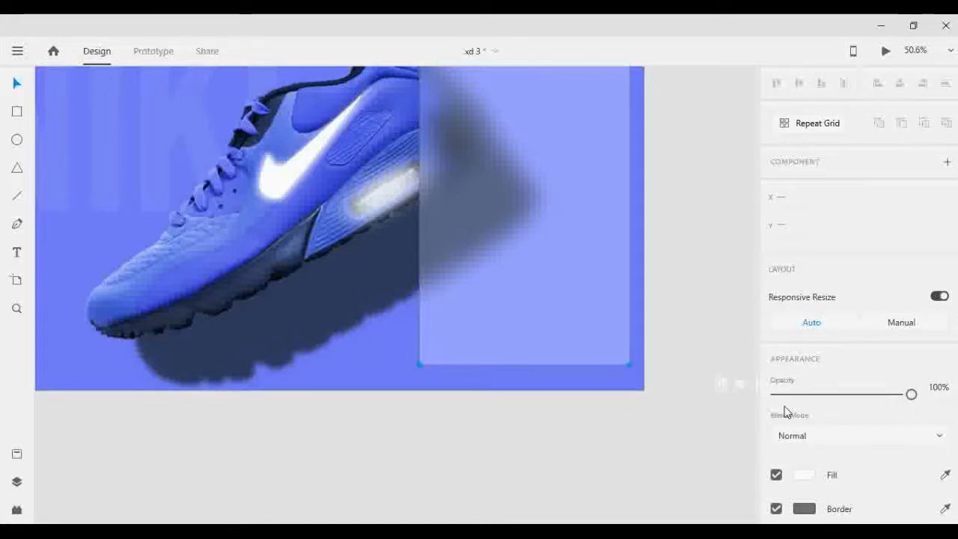
pyautogui.hotkey('shift', 'Down')
pyautogui.hotkey('shift', 'Down')
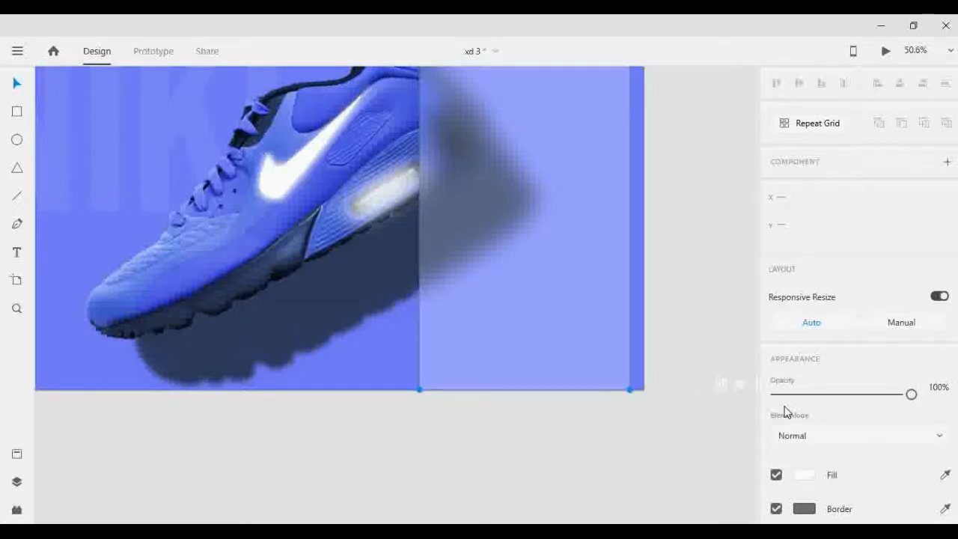
pyautogui.hotkey('shift', 'Up')
pyautogui.hotkey('shift', 'Up')
pyautogui.hotkey('shift', 'Up')
pyautogui.hotkey('shift', 'Up')
pyautogui.hotkey('shift', 'Up')
pyautogui.hotkey('shift', 'Up')
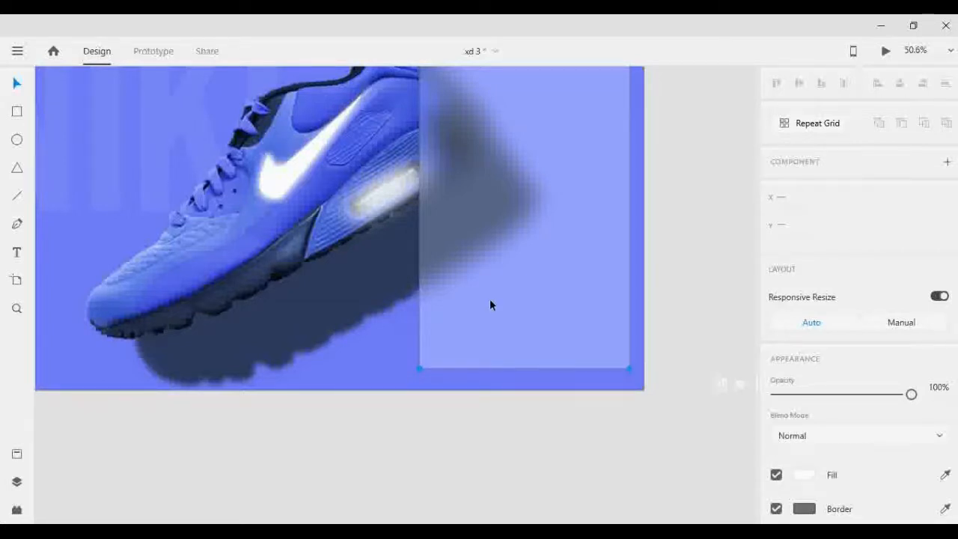
# Step: Widen the panel by moving its two left corner points left to X 1250
pyautogui.scroll(2, 494, 318)
pyautogui.click(419, 90)
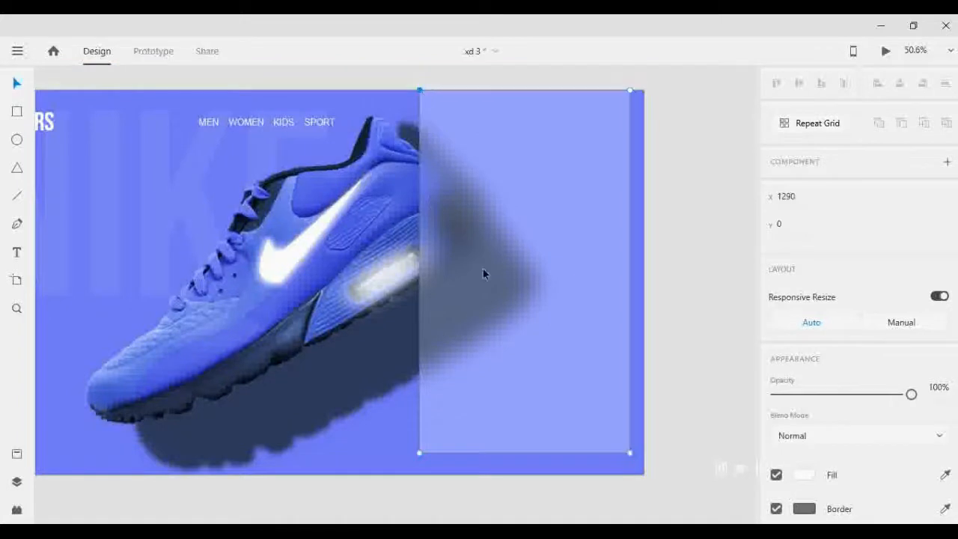
pyautogui.keyDown('shift'); pyautogui.click(420, 452); pyautogui.keyUp('shift')
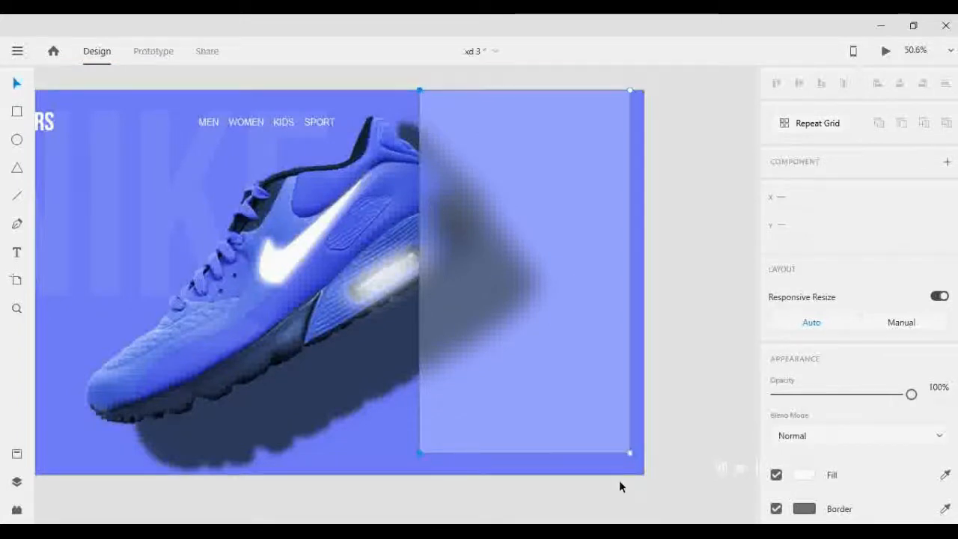
pyautogui.hotkey('shift', 'Left')
pyautogui.hotkey('shift', 'Left')
pyautogui.hotkey('shift', 'Left')
pyautogui.hotkey('shift', 'Left')
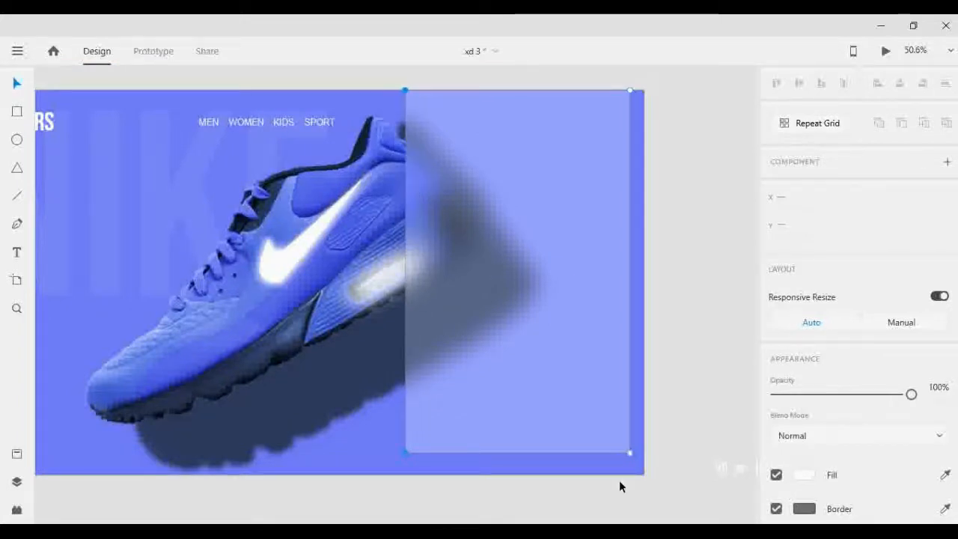
# Step: Adjust the panel's two right corner points to make it 619 wide with a gap at the artboard's right edge, and finish point editing
pyautogui.click(630, 453)
pyautogui.hotkey('ctrl', 'z')
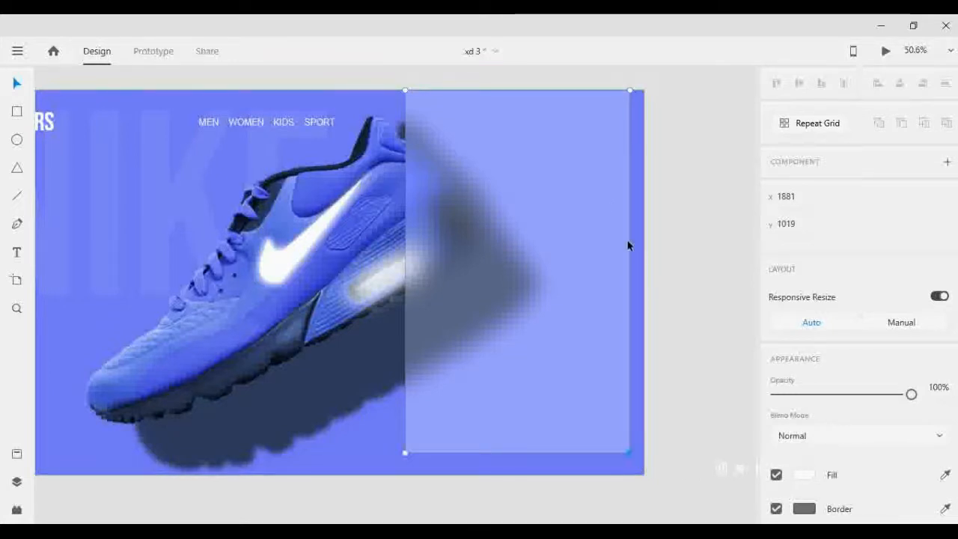
pyautogui.keyDown('shift'); pyautogui.click(630, 89); pyautogui.keyUp('shift')
pyautogui.hotkey('shift', 'Left')
pyautogui.hotkey('shift', 'Right')
pyautogui.hotkey('shift', 'Right')
pyautogui.hotkey('shift', 'Right')
pyautogui.hotkey('shift', 'Right')
pyautogui.press('Right')
pyautogui.press('Right')
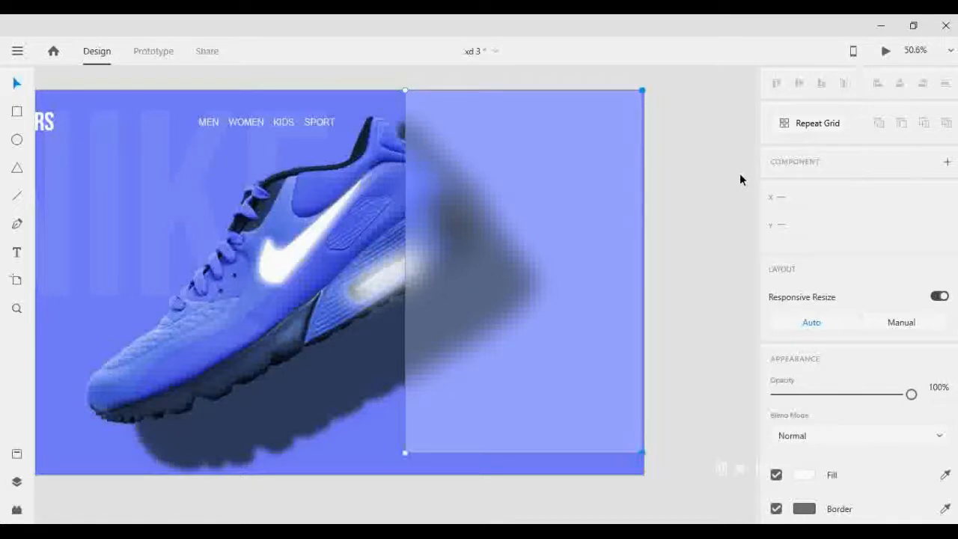
pyautogui.hotkey('shift', 'Left')
pyautogui.hotkey('shift', 'Left')
pyautogui.hotkey('shift', 'Left')
pyautogui.hotkey('shift', 'Left')
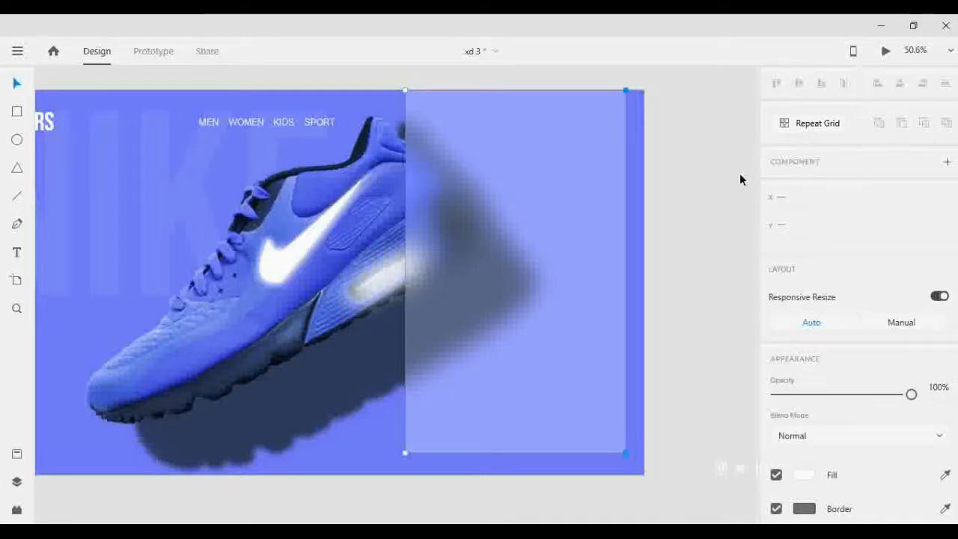
pyautogui.press('Escape')
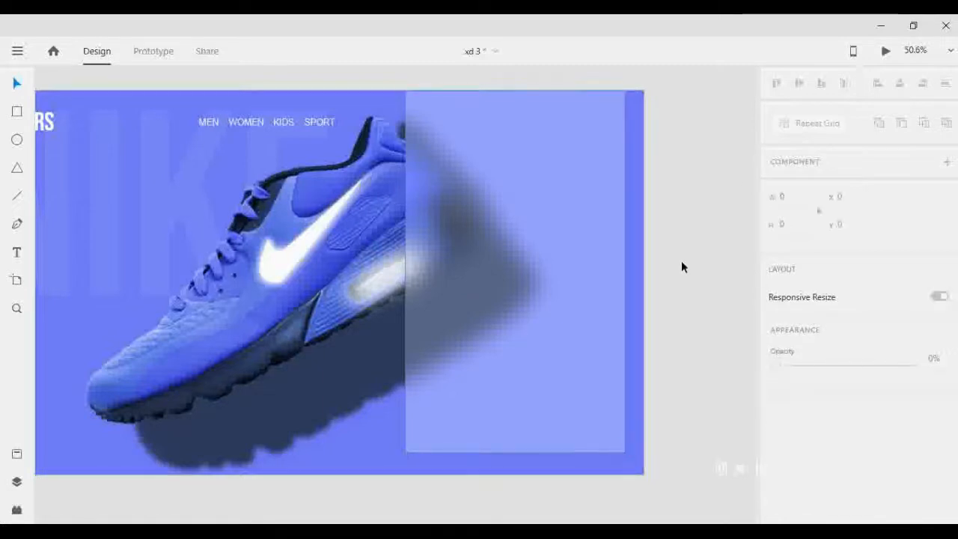
# Step: Remove the border from the frosted panel and deselect it
pyautogui.click(610, 314)
pyautogui.scroll(-2, 711, 329)
pyautogui.scroll(-3, 839, 406)
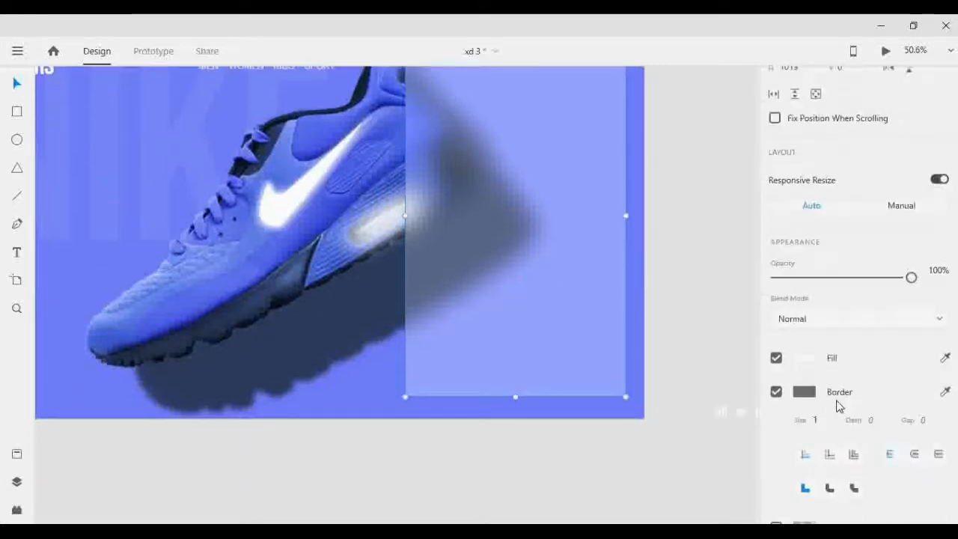
pyautogui.scroll(-3, 838, 405)
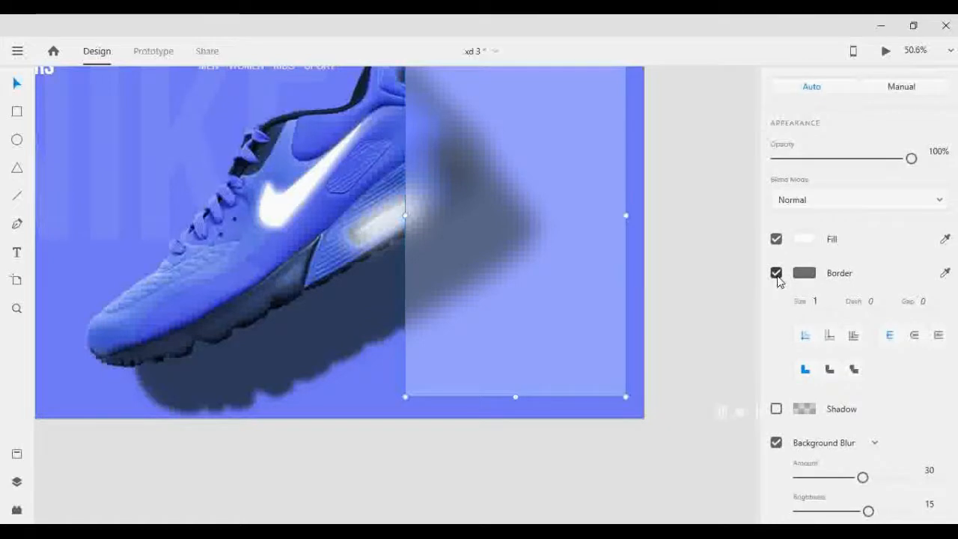
pyautogui.click(776, 273)
pyautogui.click(701, 292)
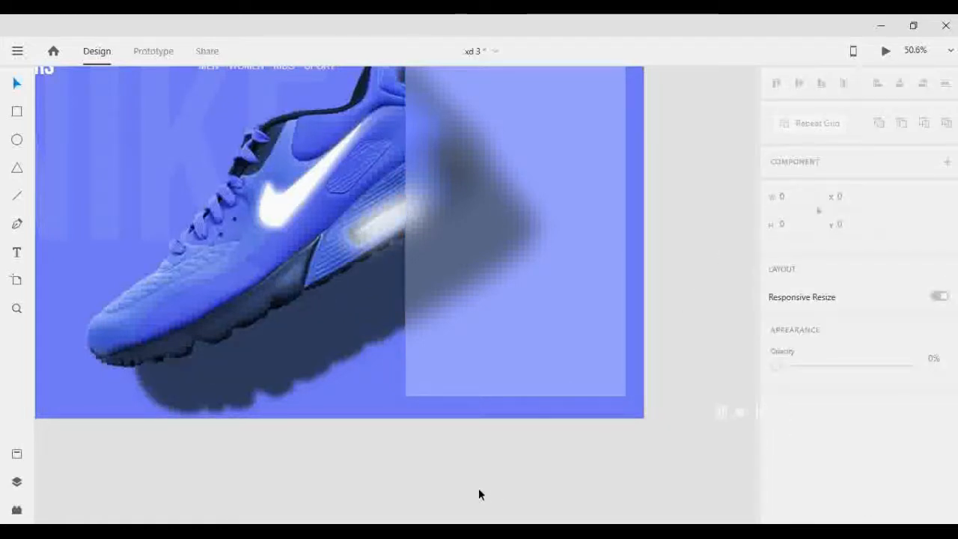
# Step: Ungroup the MEN, WOMEN, KIDS and SPORT navigation links
pyautogui.scroll(3, 478, 494)
pyautogui.scroll(-1, 375, 419)
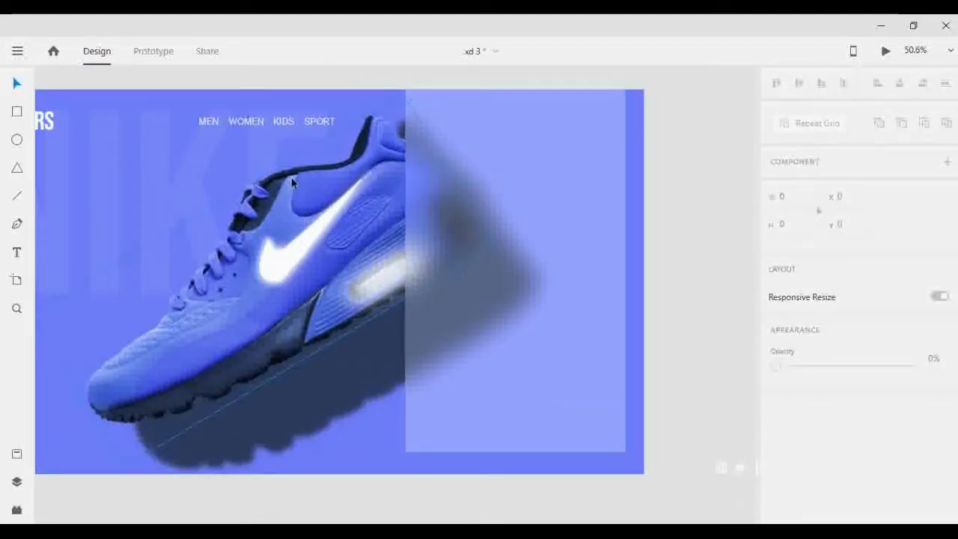
pyautogui.scroll(1, 358, 277)
pyautogui.click(305, 153)
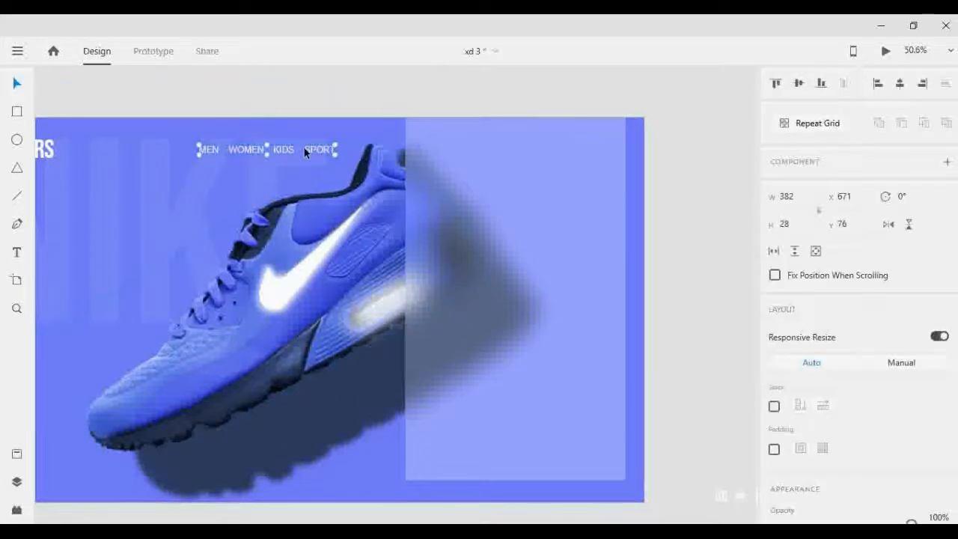
pyautogui.hotkey('ctrl', 'shift', 'g')
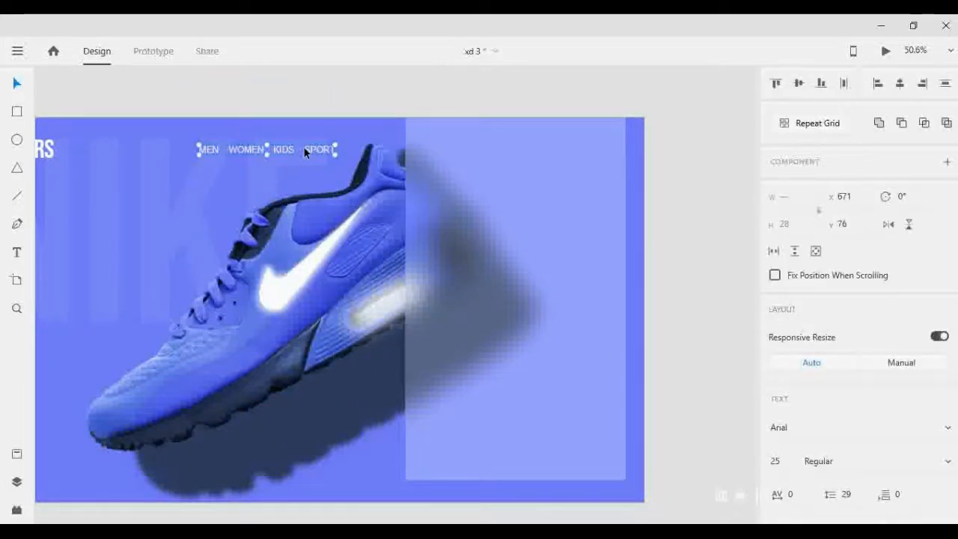
pyautogui.click(355, 129)
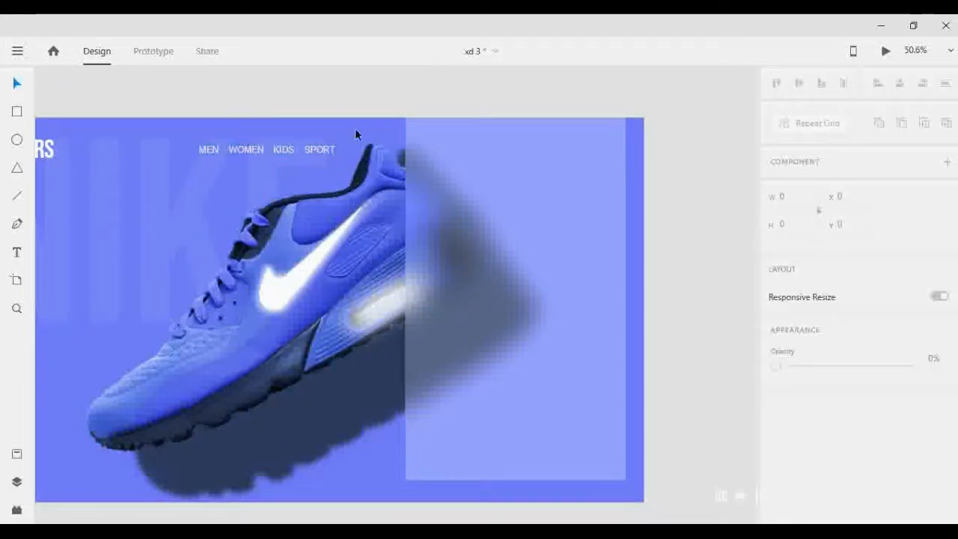
# Step: Move the MEN, WOMEN and KIDS links together 20 px left, away from SPORT, with MEN at X 651
pyautogui.click(321, 148)
pyautogui.click(283, 149)
pyautogui.keyDown('shift'); pyautogui.click(250, 150); pyautogui.keyUp('shift')
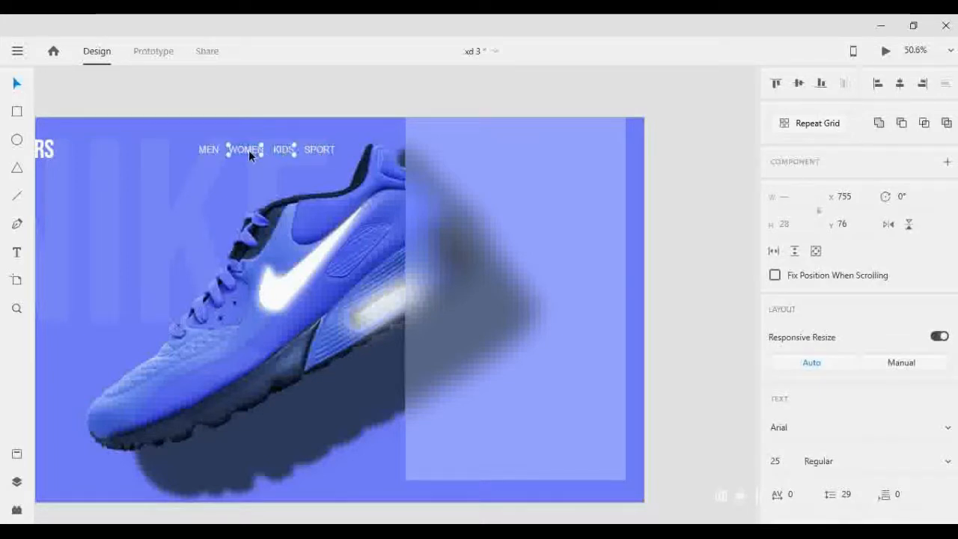
pyautogui.keyDown('shift'); pyautogui.click(212, 147); pyautogui.keyUp('shift')
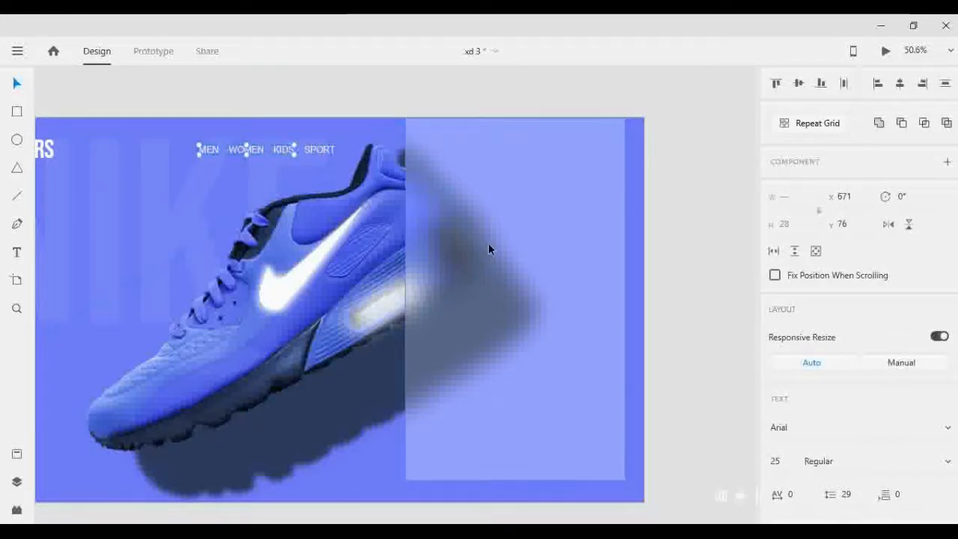
pyautogui.hotkey('shift', 'Left')
pyautogui.hotkey('shift', 'Left')
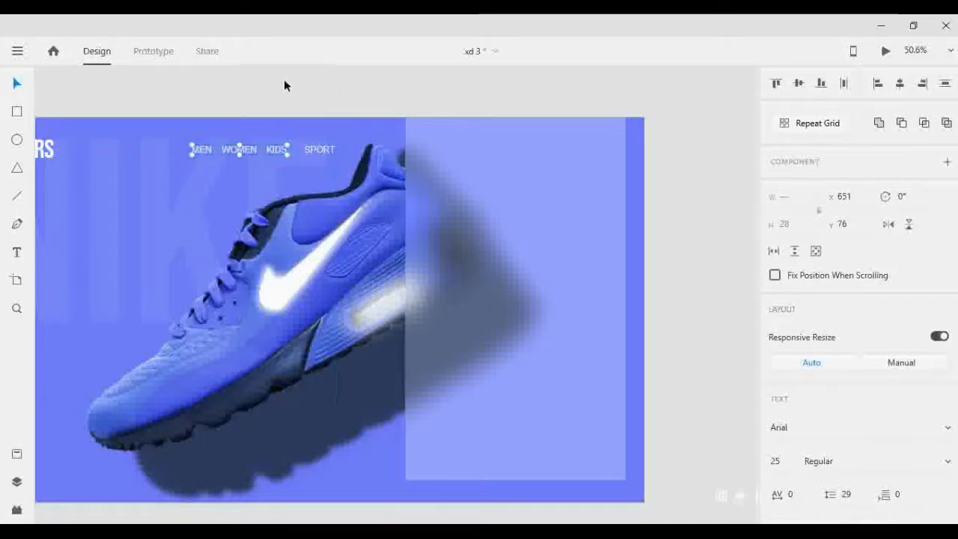
pyautogui.click(283, 78)
# Step: Move the MEN and WOMEN links together 20 px left, away from KIDS, with MEN at X 631
pyautogui.click(246, 149)
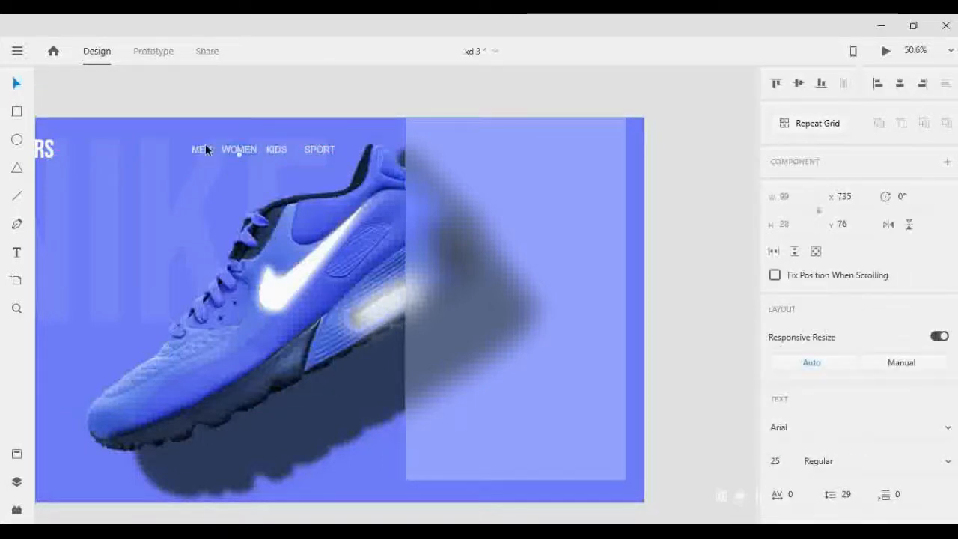
pyautogui.keyDown('shift'); pyautogui.click(205, 144); pyautogui.keyUp('shift')
pyautogui.hotkey('shift', 'Left')
pyautogui.hotkey('shift', 'Left')
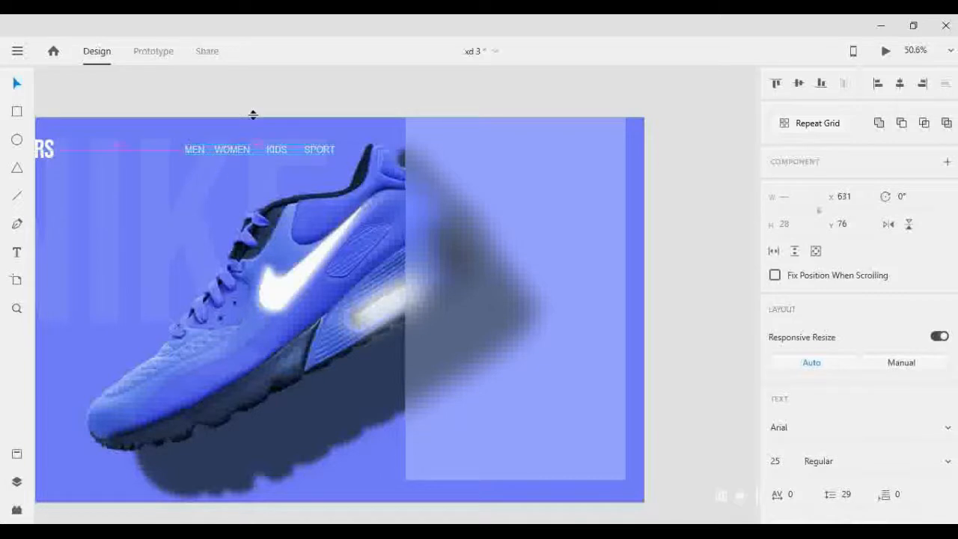
pyautogui.click(264, 91)
# Step: Move only the MEN link 20 px further left to even out the navigation spacing
pyautogui.click(200, 152)
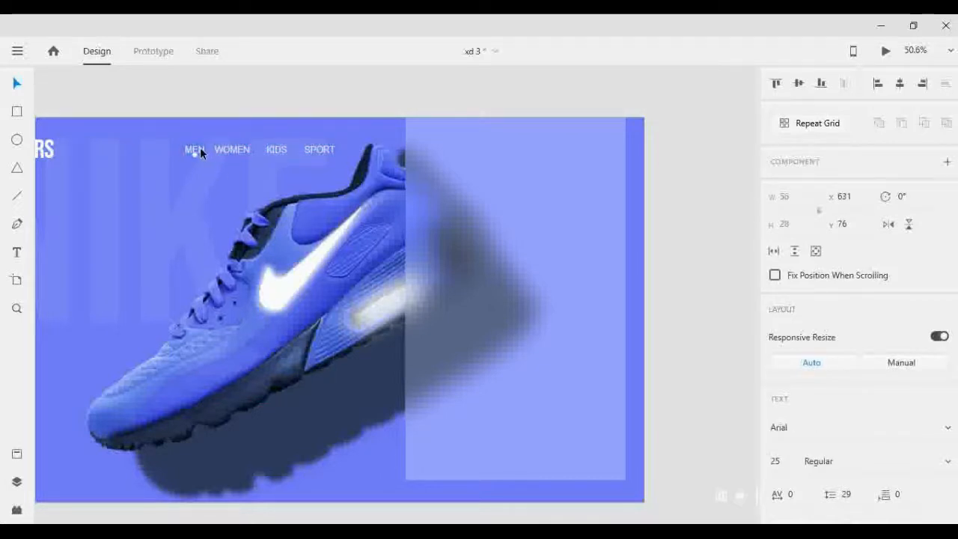
pyautogui.hotkey('shift', 'Left')
pyautogui.hotkey('shift', 'Left')
pyautogui.click(306, 86)
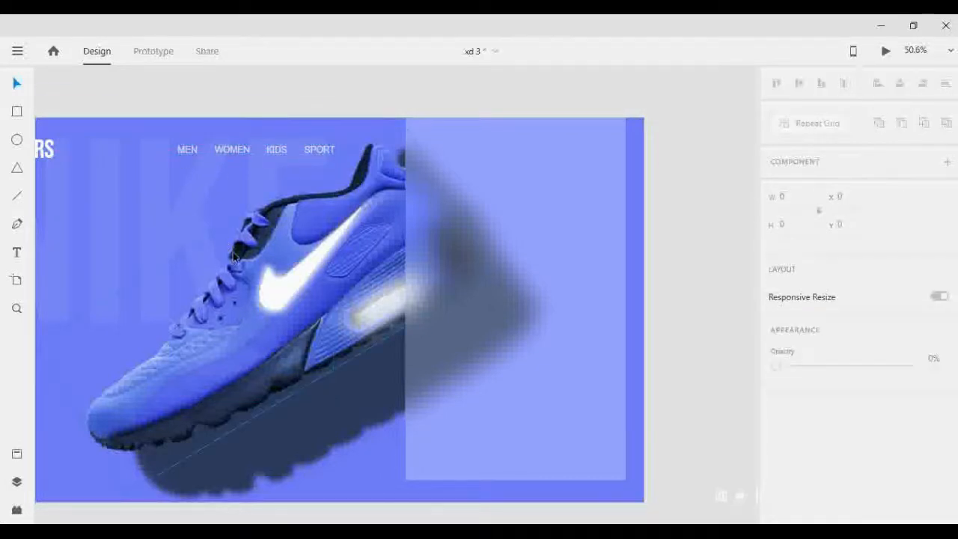
pyautogui.scroll(-2, 239, 259)
pyautogui.scroll(2, 230, 321)
pyautogui.scroll(-1, 258, 370)
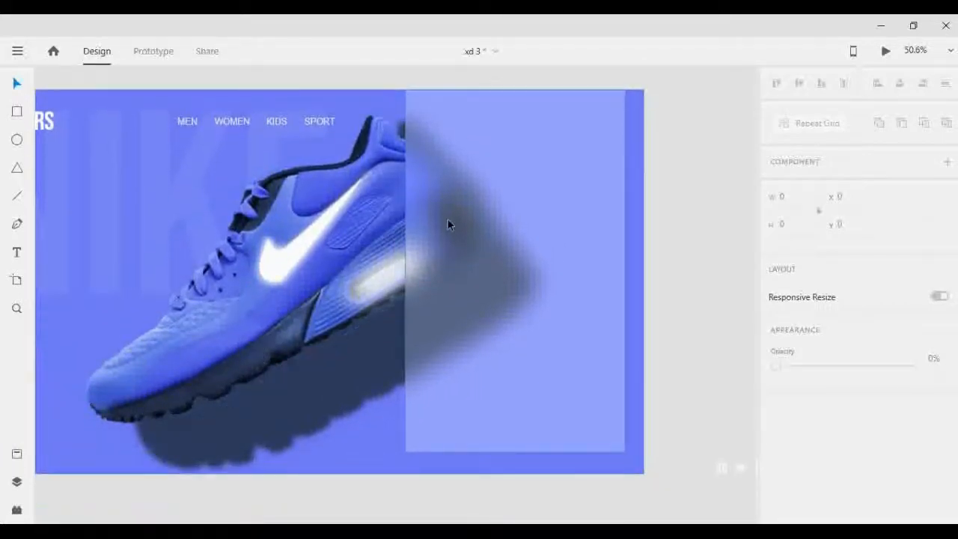
pyautogui.click(452, 252)
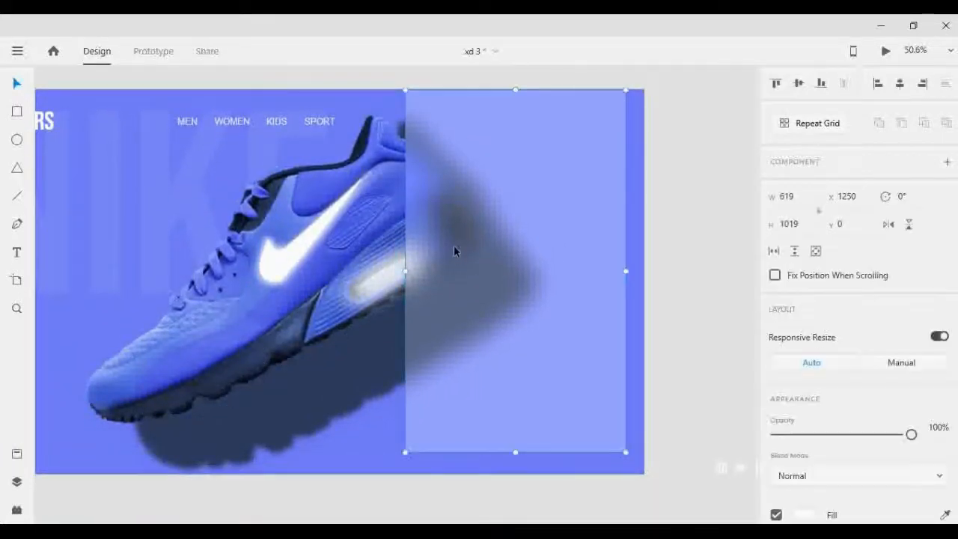
pyautogui.click(17, 112)
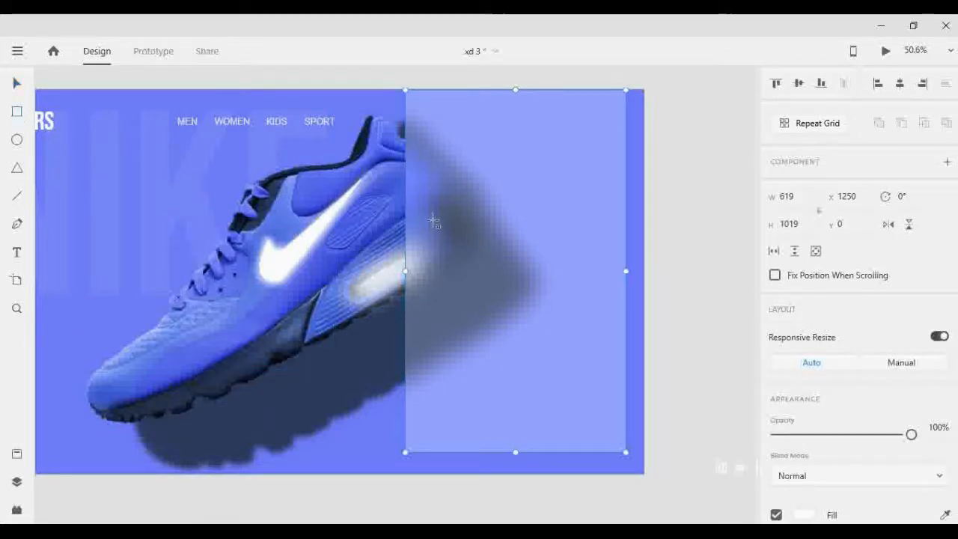
pyautogui.click(17, 82)
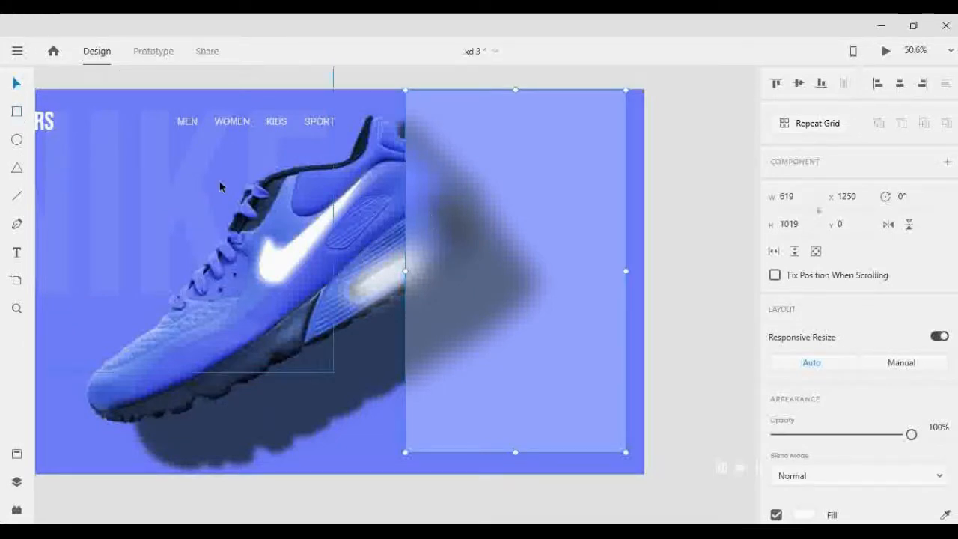
# Step: Place a copy of the DA SNKRS logo text over the upper part of the frosted panel, at about X 1393, Y 104
pyautogui.click(43, 125)
pyautogui.moveTo(40, 125); pyautogui.dragTo(532, 150)
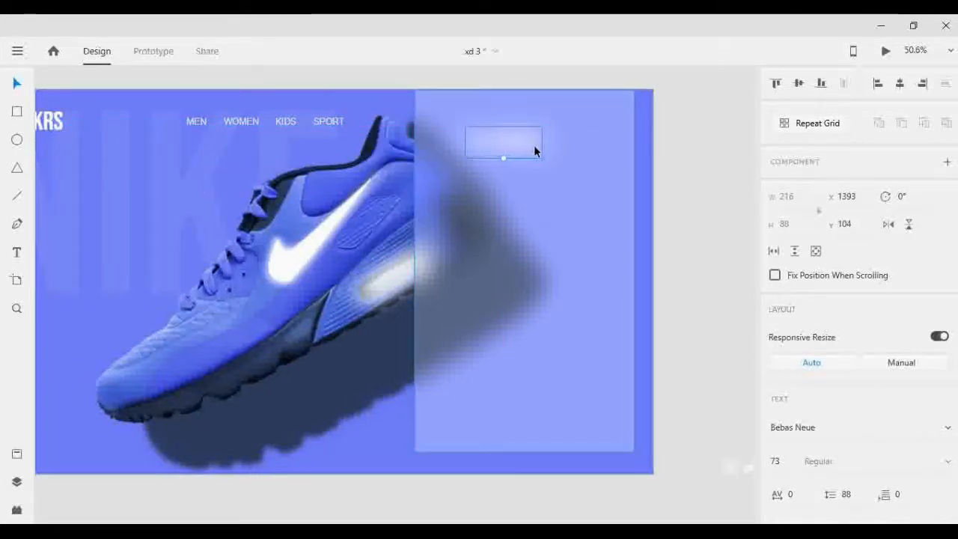
# Step: Bring the DA SNKRS copy in front of the frosted panel and move it horizontally to X 1452, keeping Y 104
pyautogui.rightClick(535, 149)
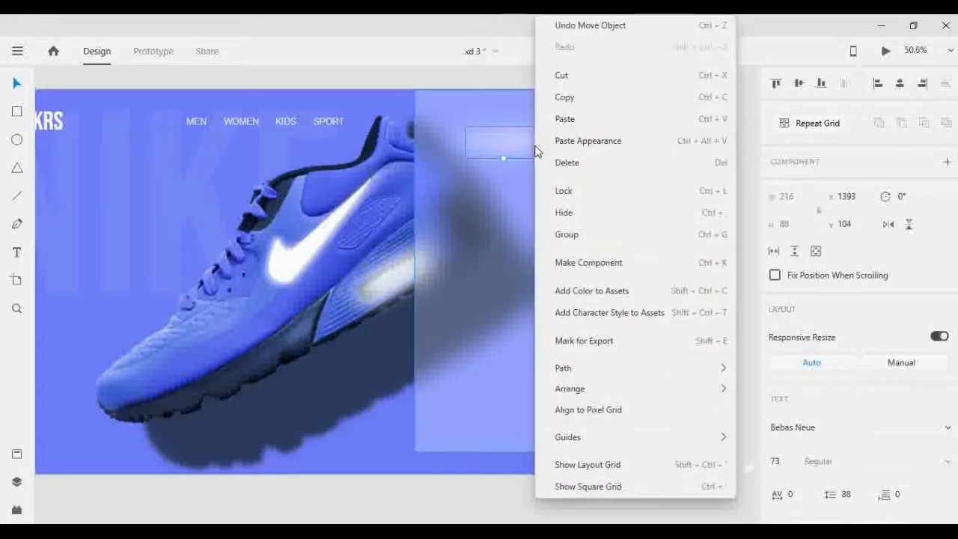
pyautogui.moveTo(626, 384)
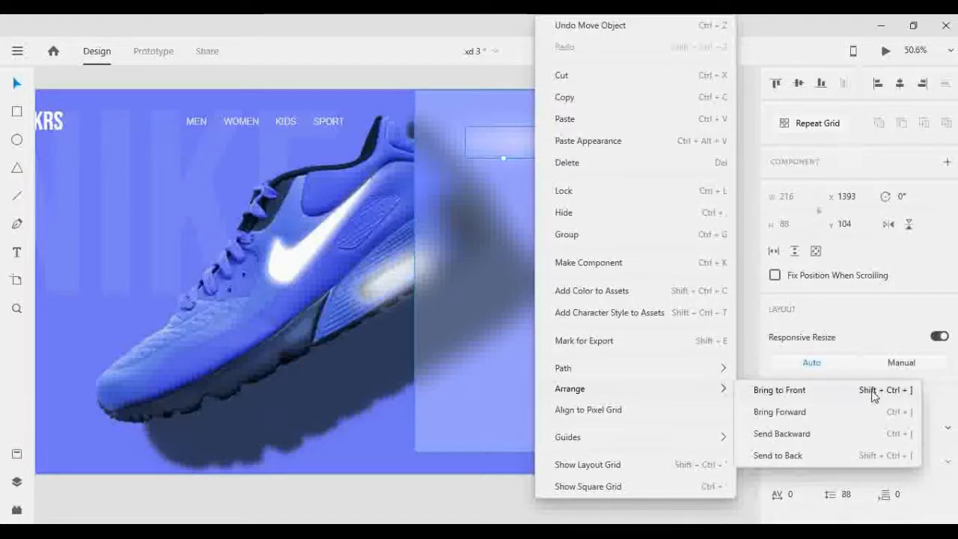
pyautogui.click(790, 396)
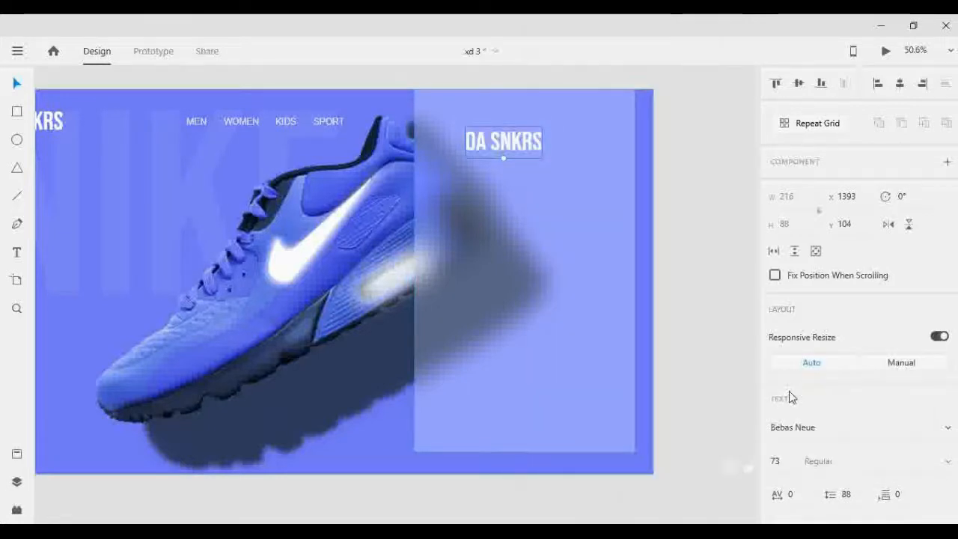
pyautogui.click(706, 266)
pyautogui.moveTo(529, 142); pyautogui.dragTo(541, 142)
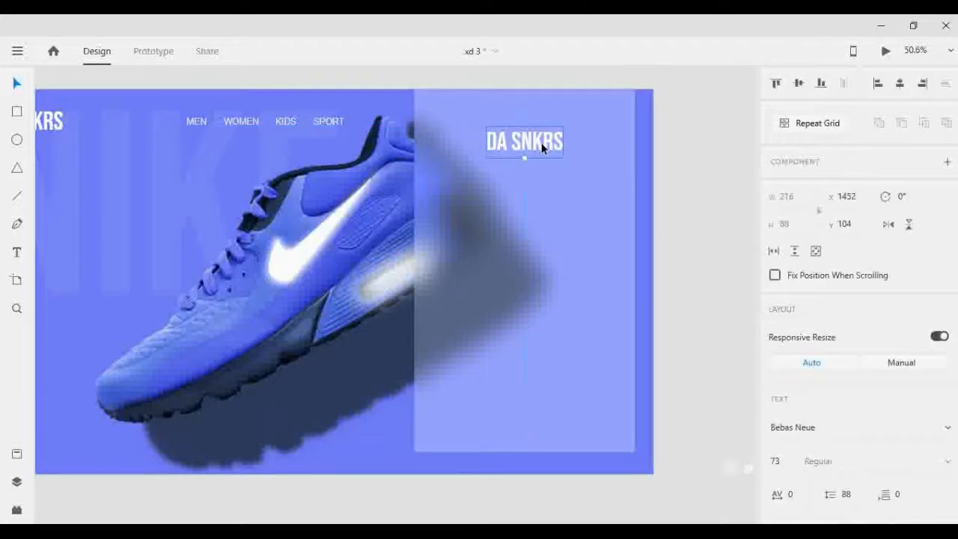
# Step: Replace the wording of the DA SNKRS copy on the frosted panel with SIGN UP
pyautogui.scroll(4, 592, 186)
pyautogui.scroll(-5, 587, 200)
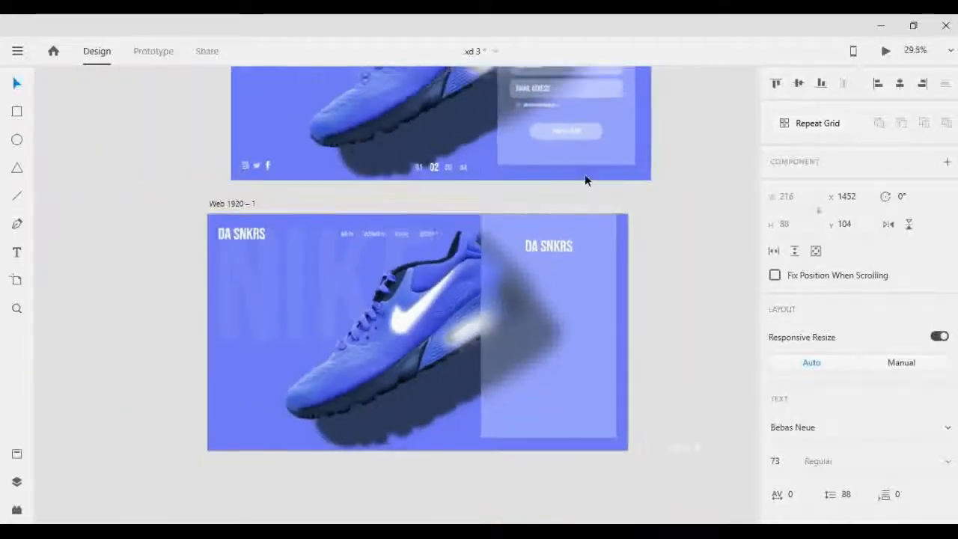
pyautogui.scroll(1, 636, 192)
pyautogui.scroll(2, 651, 243)
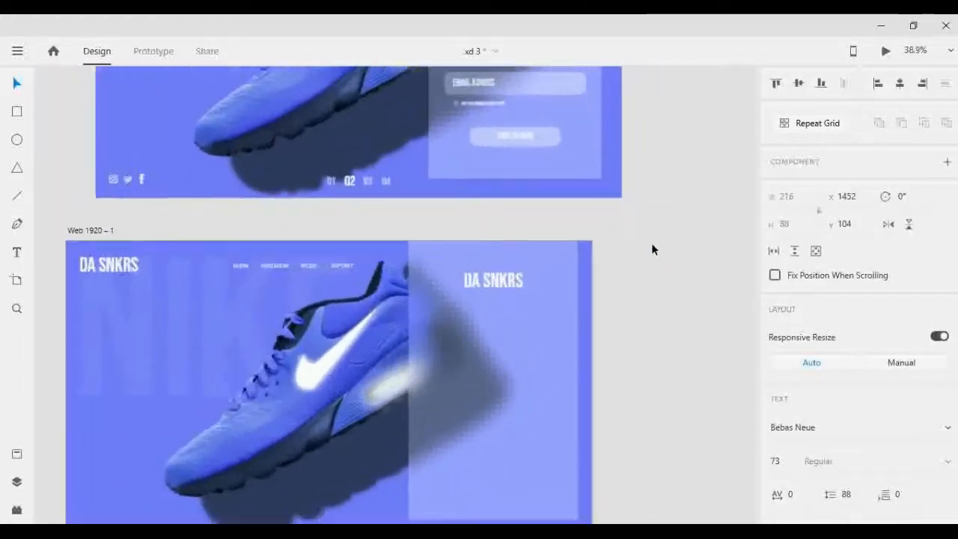
pyautogui.scroll(3, 642, 242)
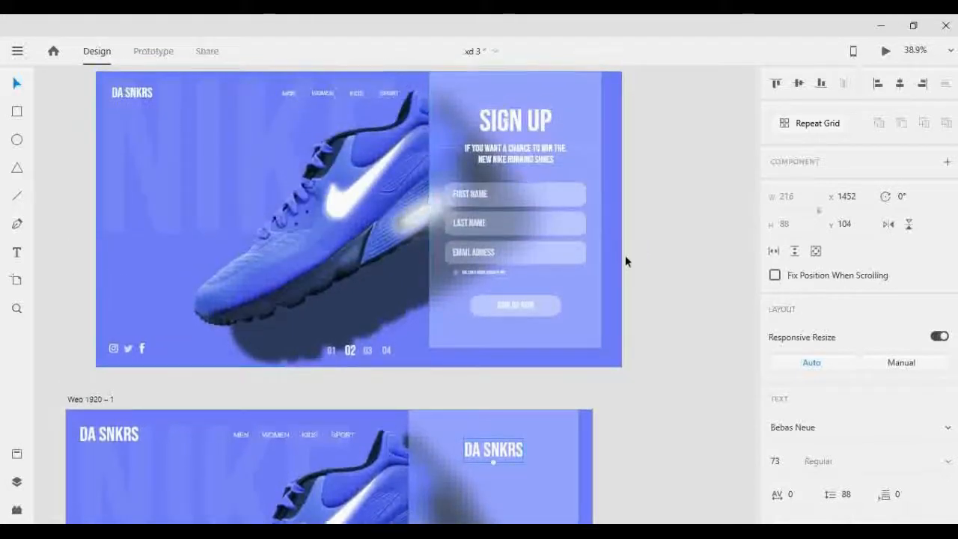
pyautogui.scroll(-2, 625, 256)
pyautogui.doubleClick(487, 379)
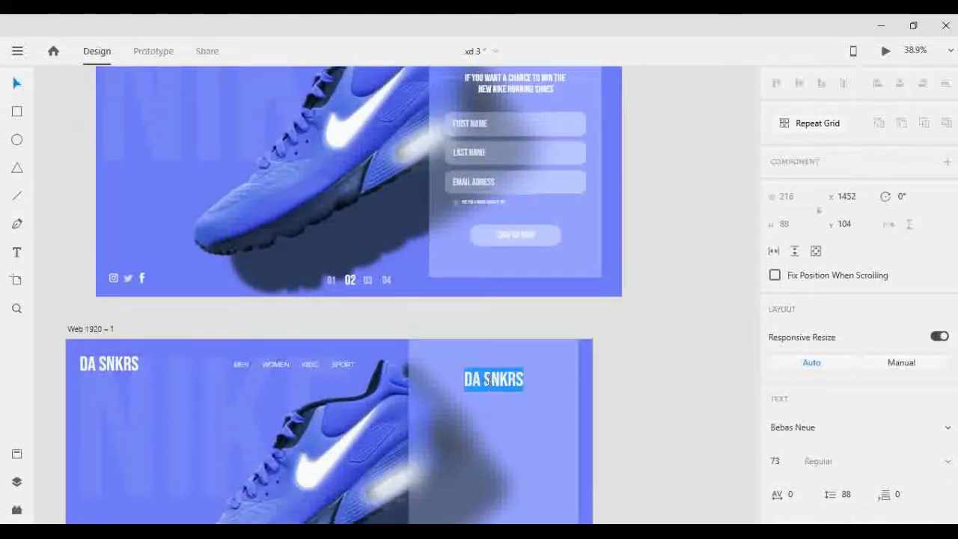
pyautogui.write('SI')
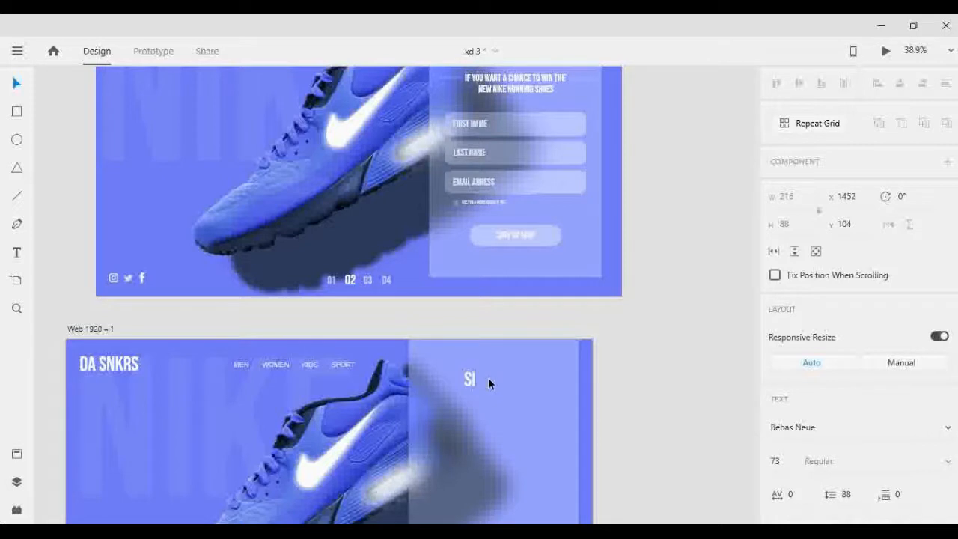
pyautogui.write('GN UP')
pyautogui.press('Escape')
pyautogui.click(676, 395)
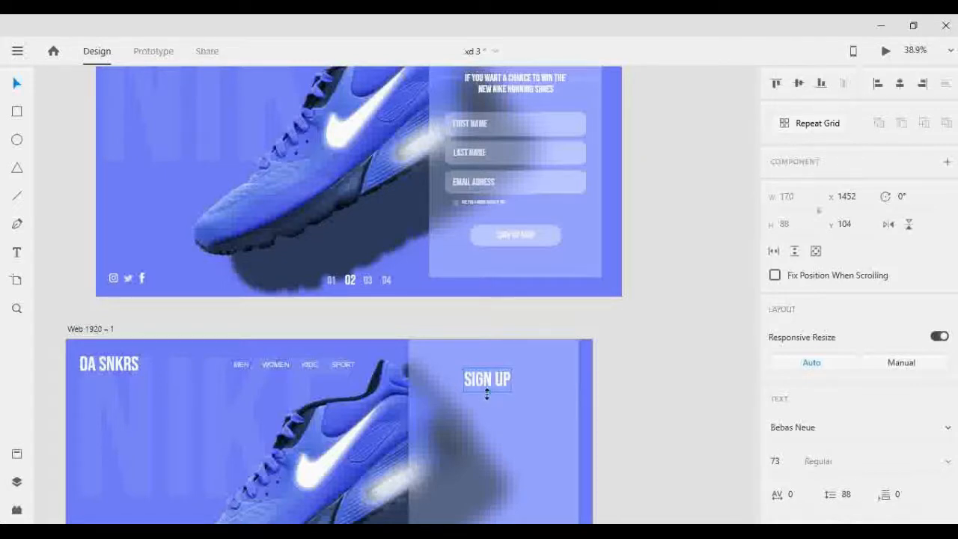
# Step: Enlarge the SIGN UP heading to font size 121 and centre it horizontally on the frosted panel at X 1419, Y 134
pyautogui.moveTo(487, 395); pyautogui.dragTo(492, 407)
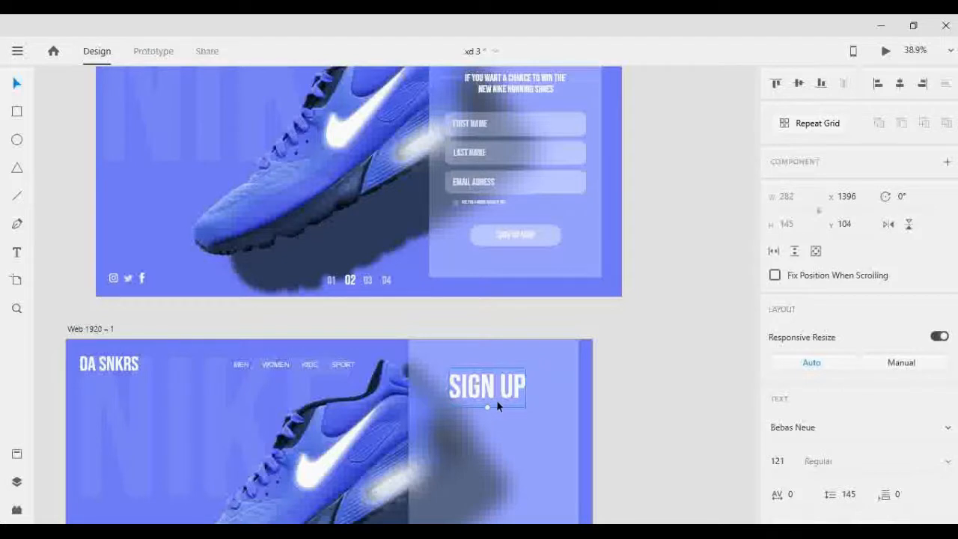
pyautogui.moveTo(497, 404)
pyautogui.mouseDown()
pyautogui.moveTo(511, 411)
pyautogui.moveTo(502, 410)
pyautogui.mouseUp()
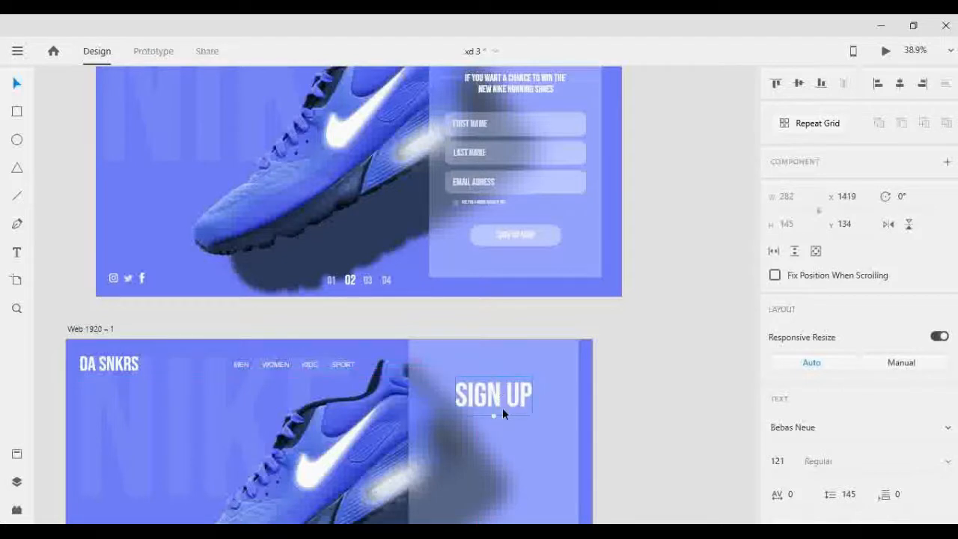
pyautogui.keyDown('shift'); pyautogui.click(553, 406); pyautogui.keyUp('shift')
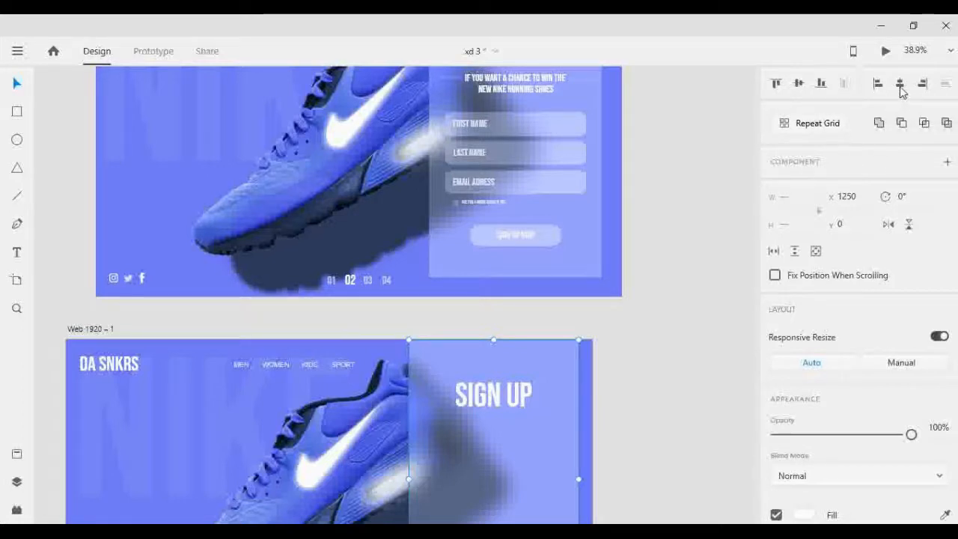
pyautogui.click(708, 360)
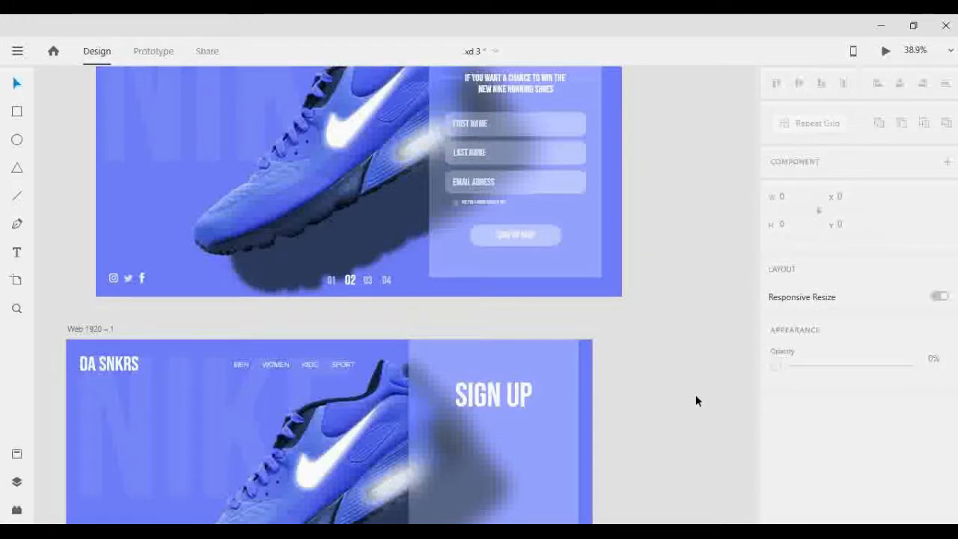
# Step: Place another copy of the DA SNKRS logo text below the SIGN UP heading, at about X 1406, Y 354
pyautogui.click(492, 400)
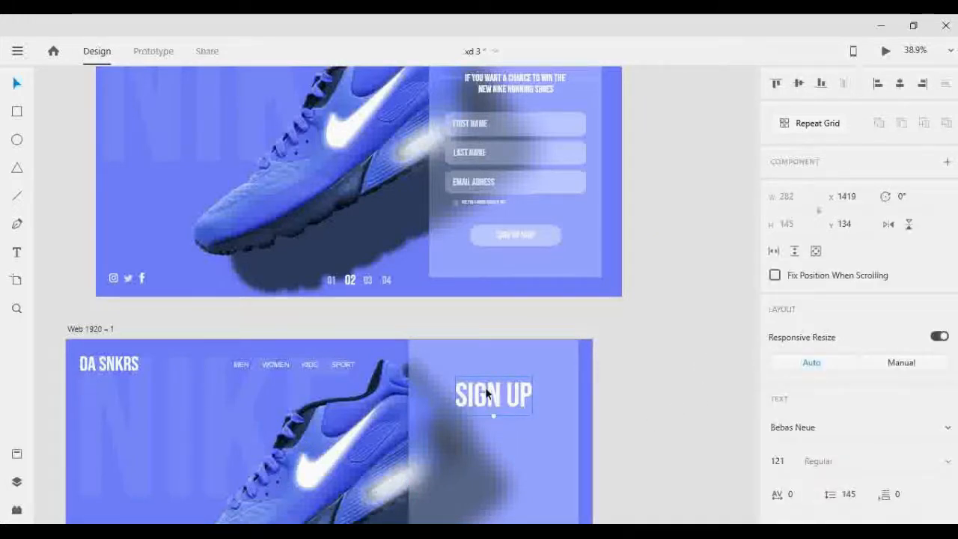
pyautogui.scroll(-1, 487, 389)
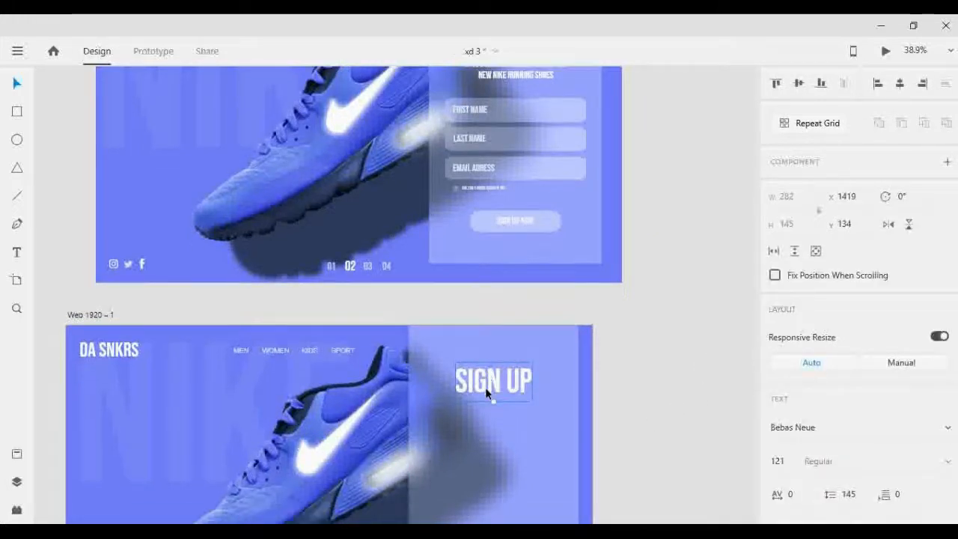
pyautogui.click(103, 355)
pyautogui.moveTo(102, 355); pyautogui.dragTo(479, 441)
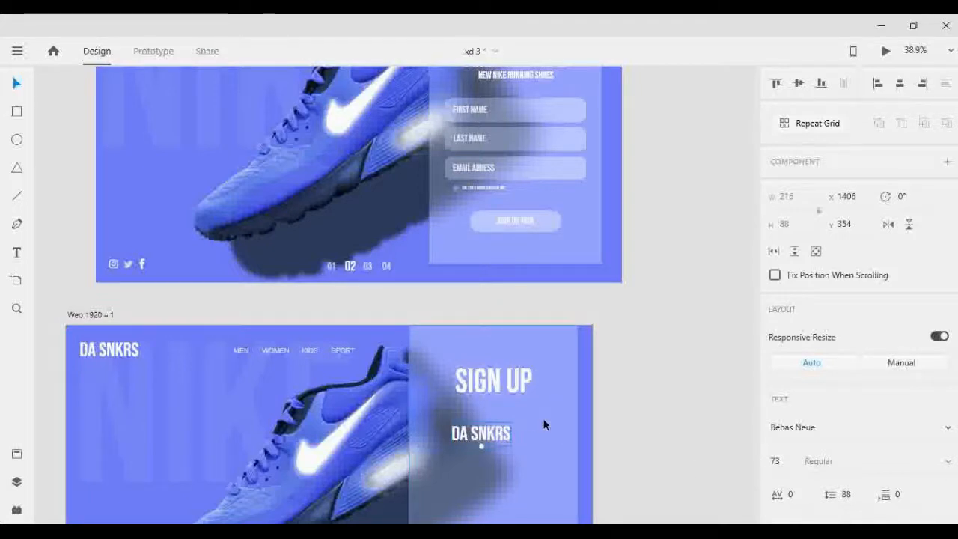
pyautogui.scroll(1, 543, 419)
# Step: Replace the lower logo copy's text with IF YOU WANT A CHANCE TO WIN THE / NEW NIKE RUNNING SHOES on two lines
pyautogui.doubleClick(473, 449)
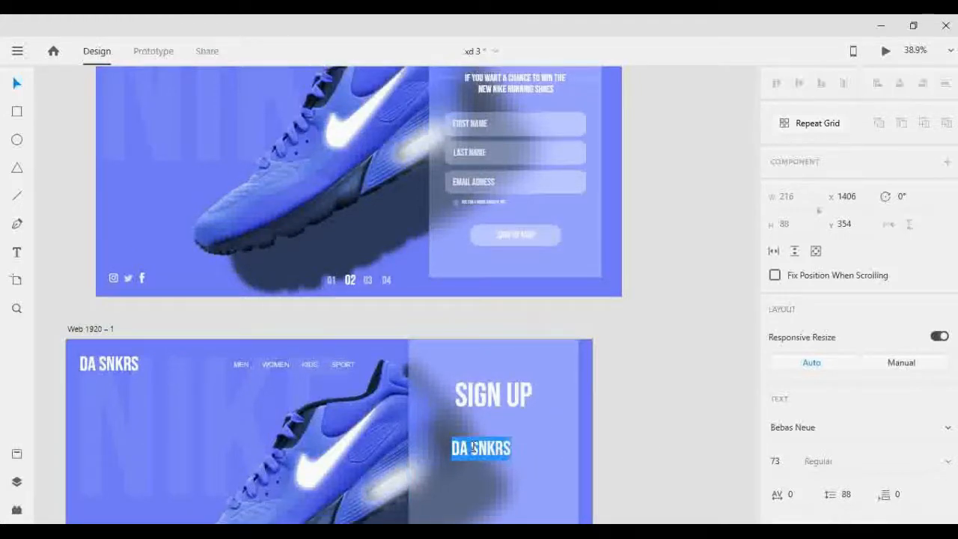
pyautogui.write('IF YOU')
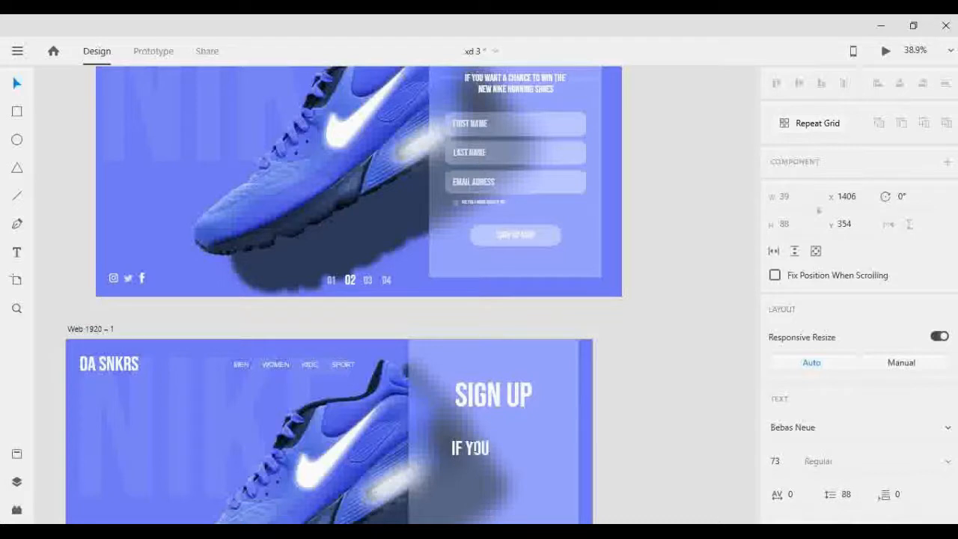
pyautogui.write(' WANT')
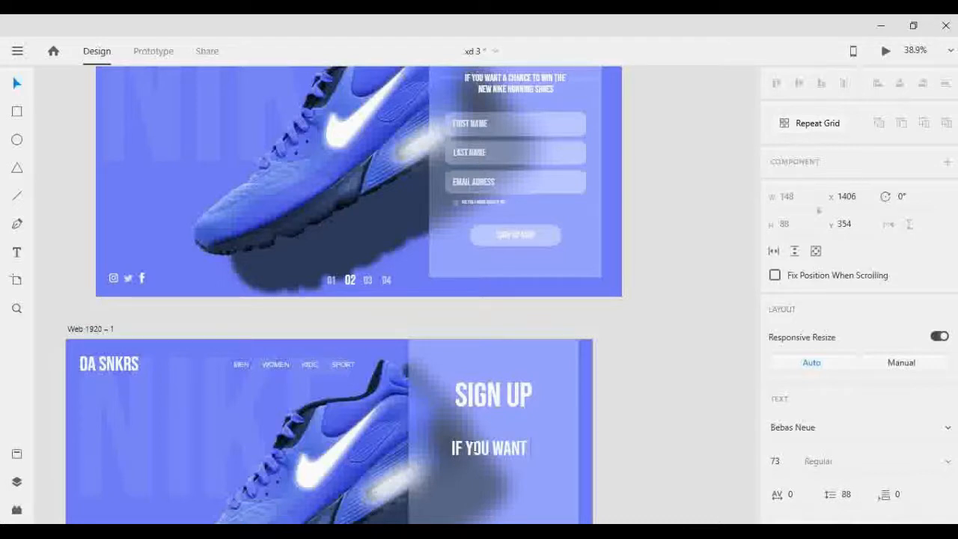
pyautogui.write(' A CHA')
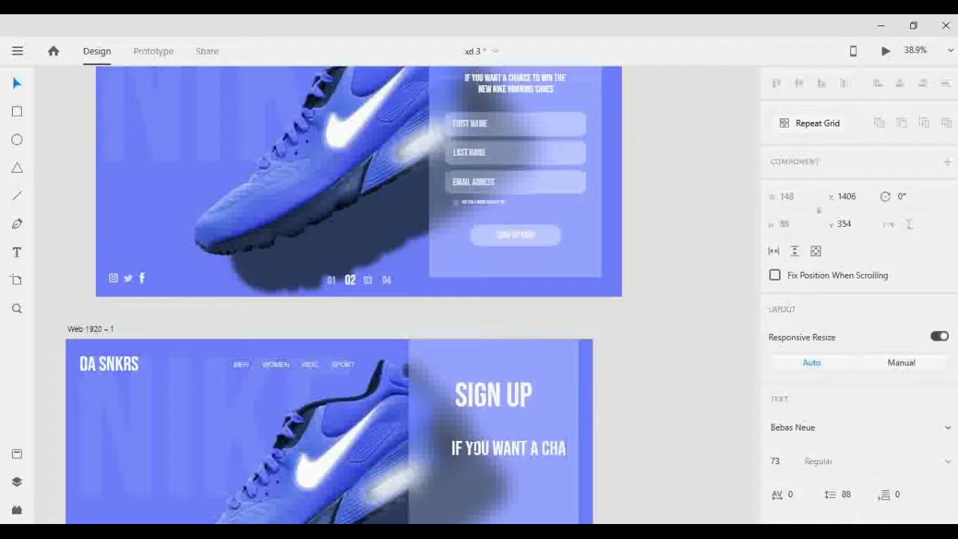
pyautogui.write('NCE T')
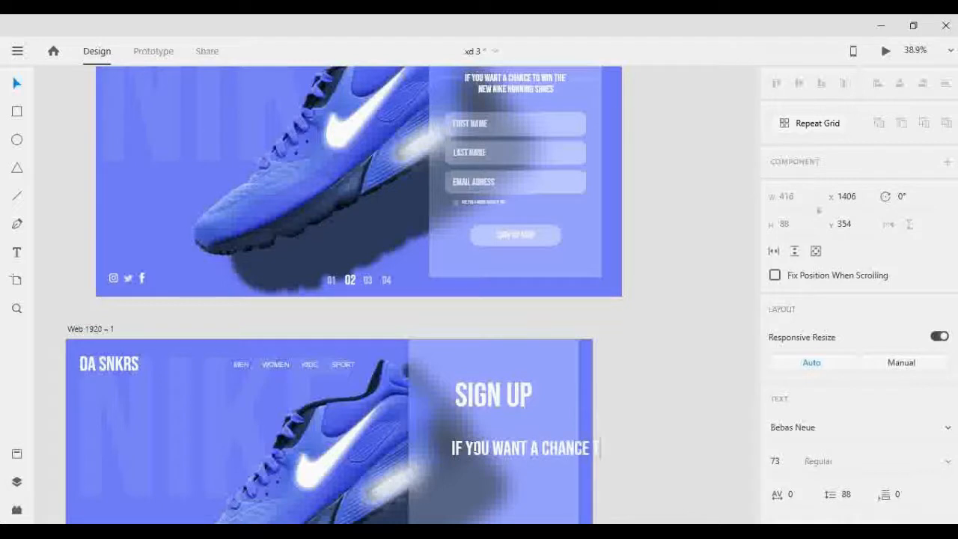
pyautogui.write('O WIN')
pyautogui.write(' YOU')
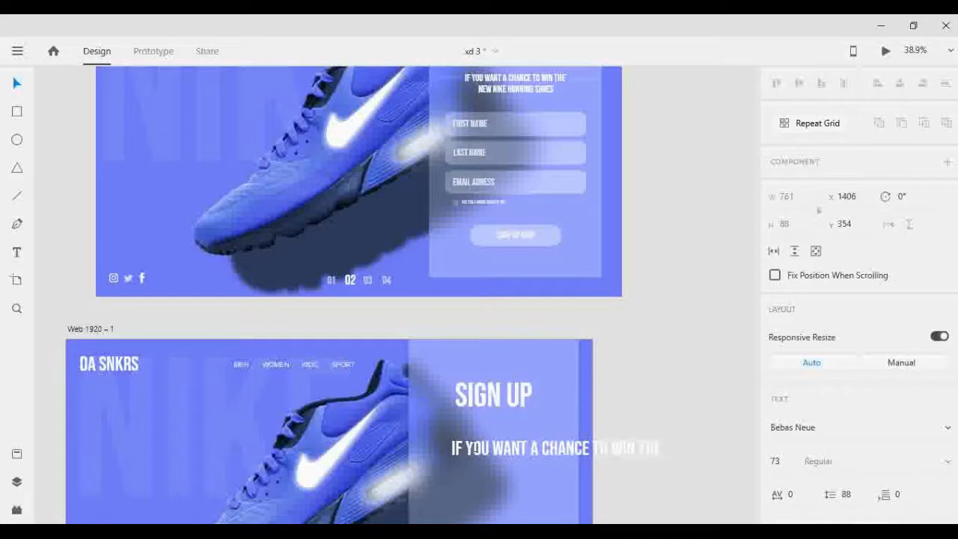
pyautogui.press('Return')
pyautogui.write('NEW NIKE')
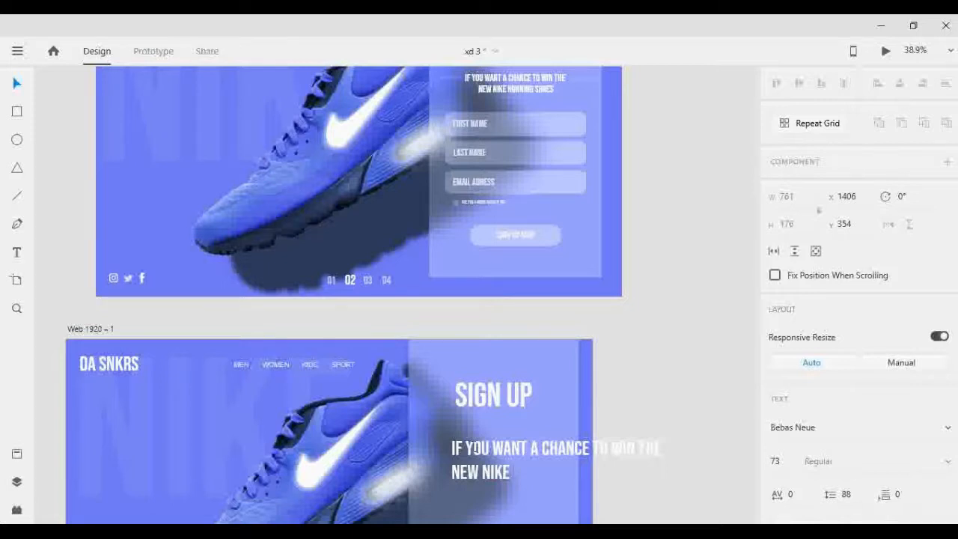
pyautogui.write(' RUNNING SHO')
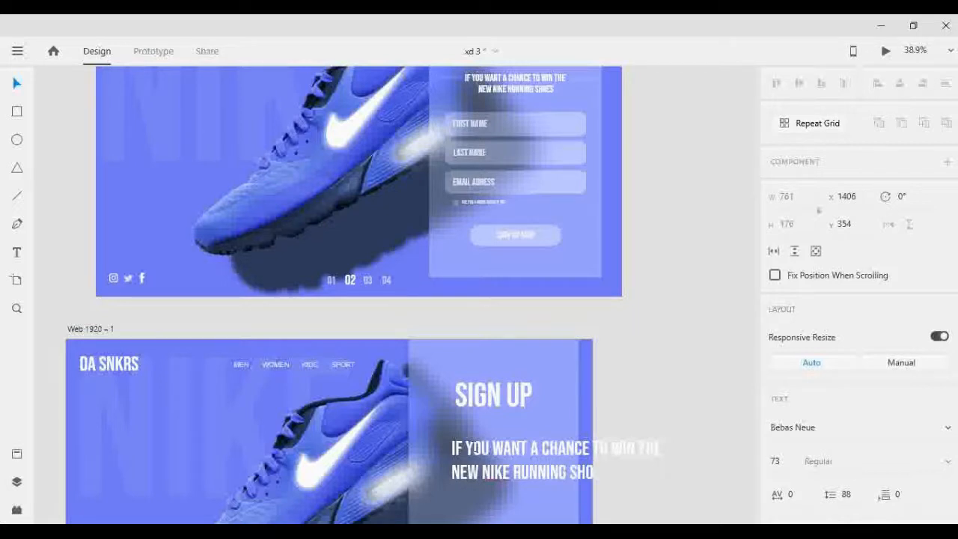
pyautogui.write('ES')
pyautogui.click(18, 83)
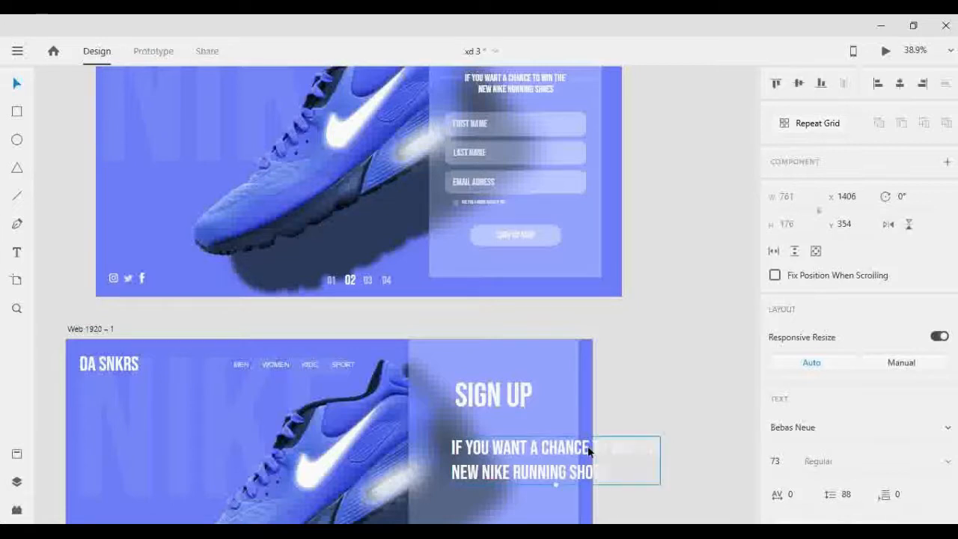
# Step: Move the two-line tagline to X 1250, Y 334 and centre-align its text
pyautogui.moveTo(590, 450); pyautogui.dragTo(543, 425)
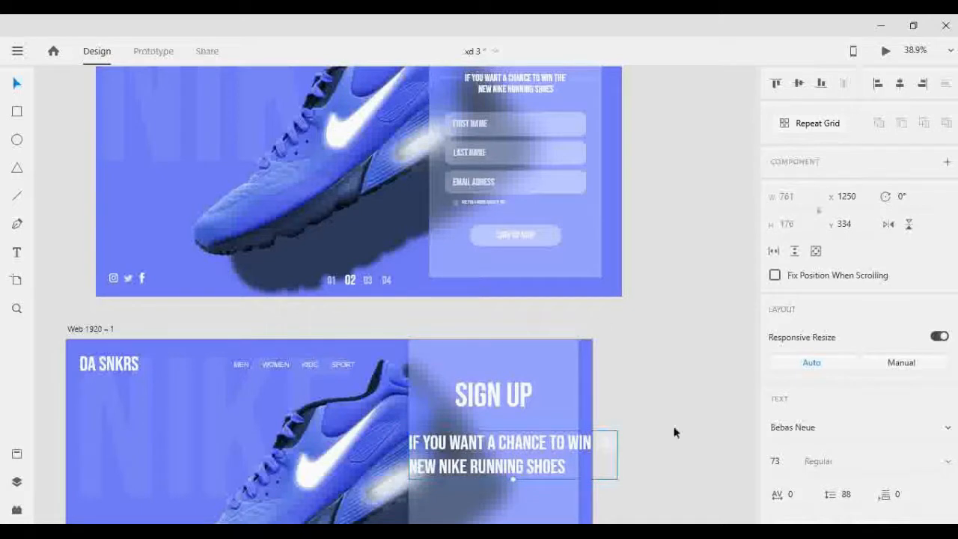
pyautogui.scroll(-3, 839, 338)
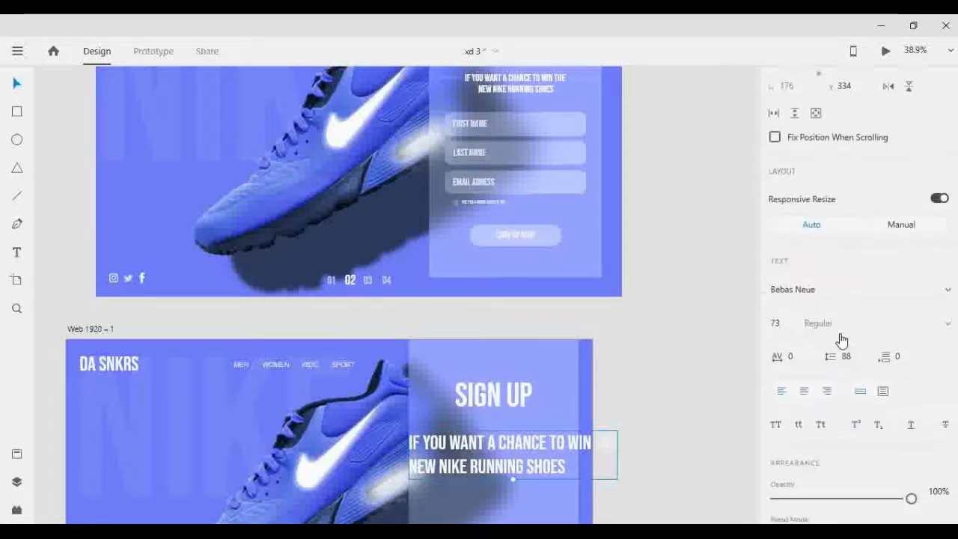
pyautogui.click(804, 395)
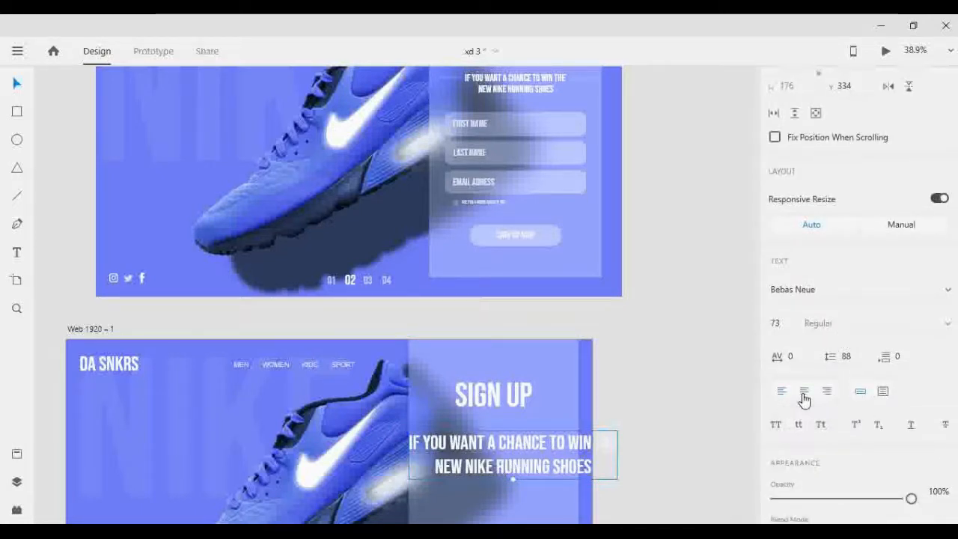
# Step: Ungroup the two-line tagline in the finished reference design and select its text to check the font size
pyautogui.click(533, 96)
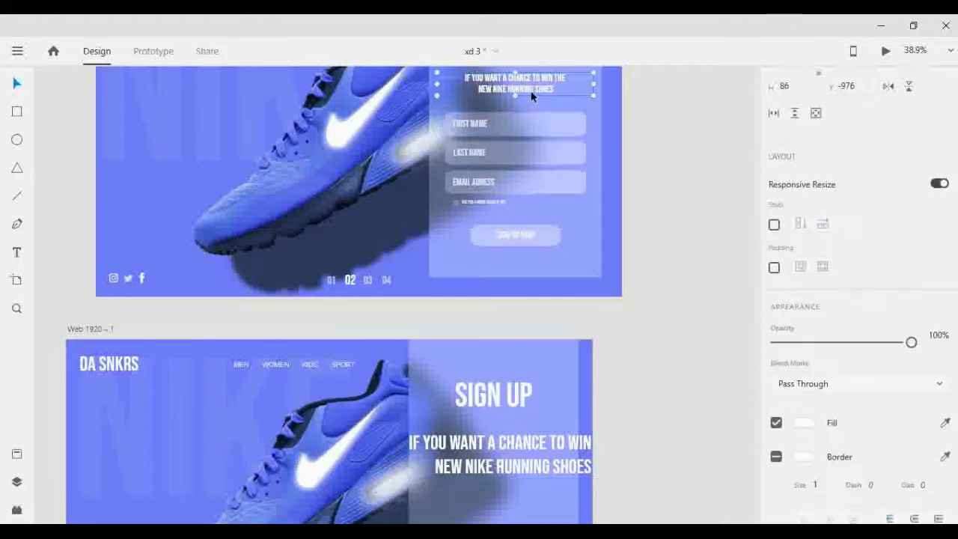
pyautogui.rightClick(533, 96)
pyautogui.click(573, 253)
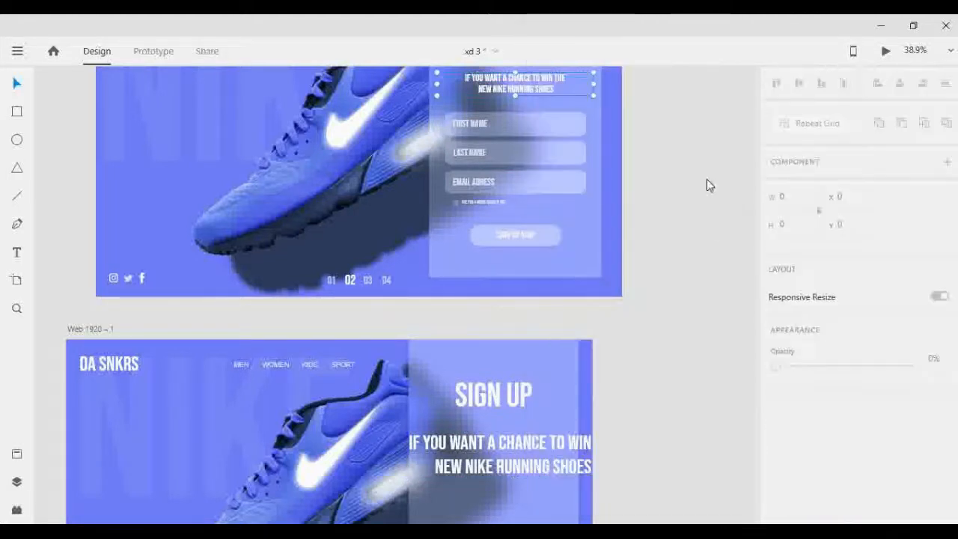
pyautogui.click(551, 88)
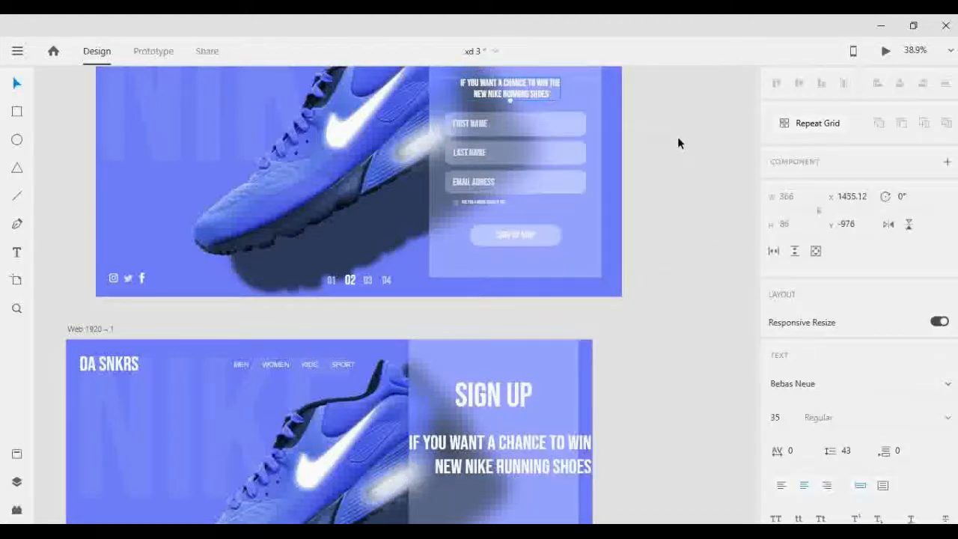
pyautogui.scroll(-2, 854, 300)
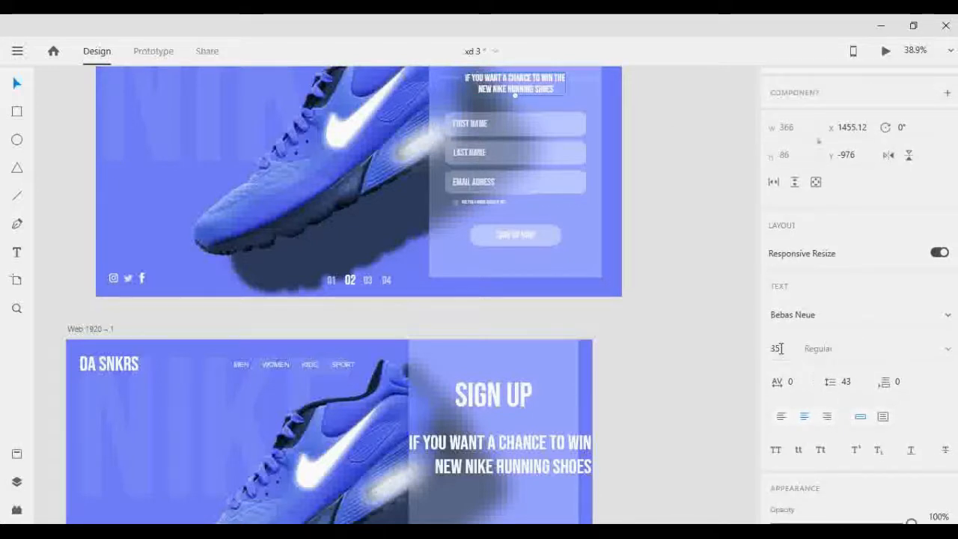
# Step: Set the font size of the two-line tagline on the Web 1920 – 1 artboard to 35
pyautogui.click(586, 431)
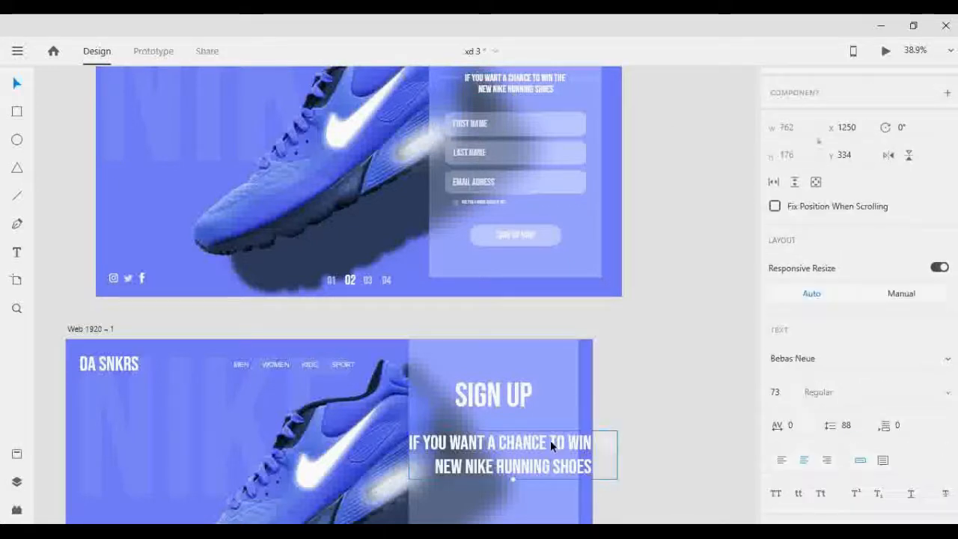
pyautogui.click(777, 394)
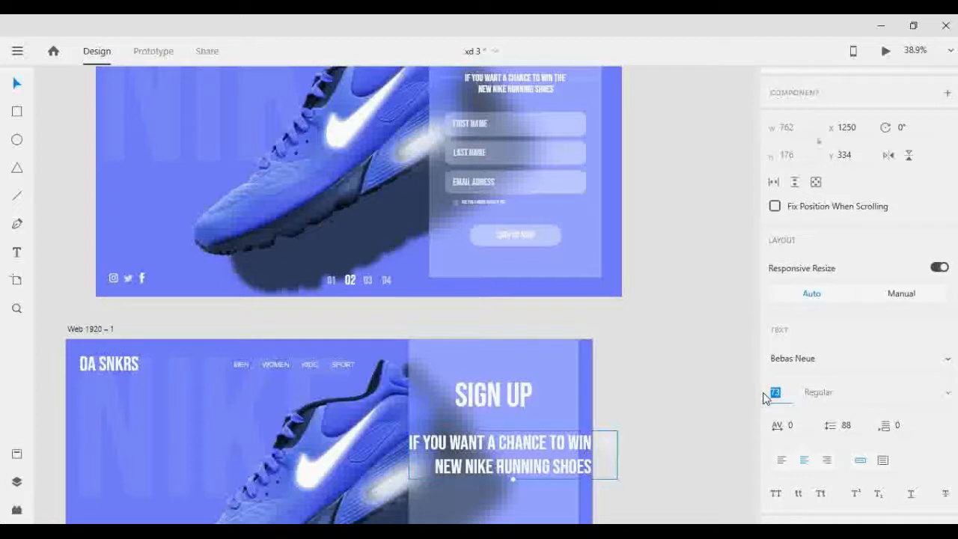
pyautogui.write('35')
pyautogui.press('Return')
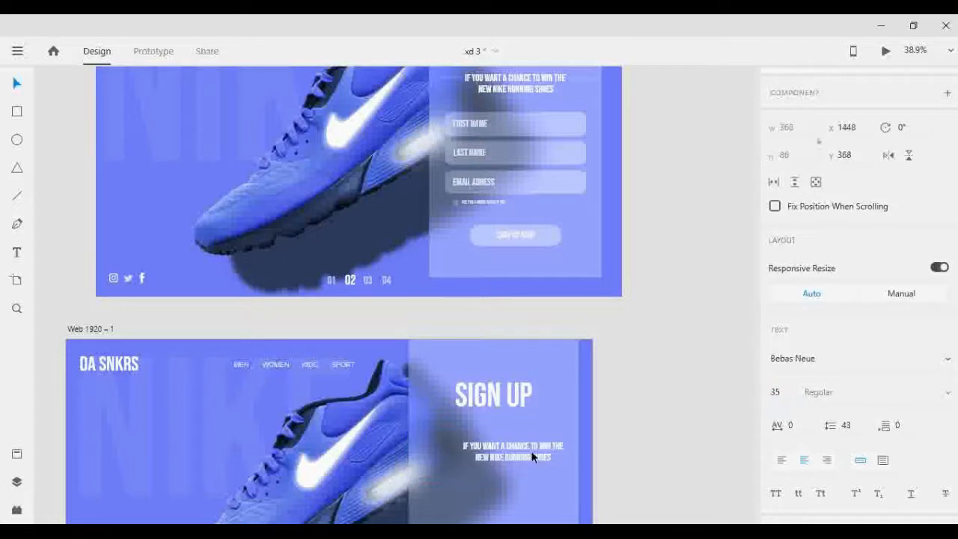
# Step: Move the tagline to X 1377, Y 354 under the SIGN UP heading and centre it horizontally on the sign-up panel
pyautogui.moveTo(524, 448); pyautogui.dragTo(512, 447)
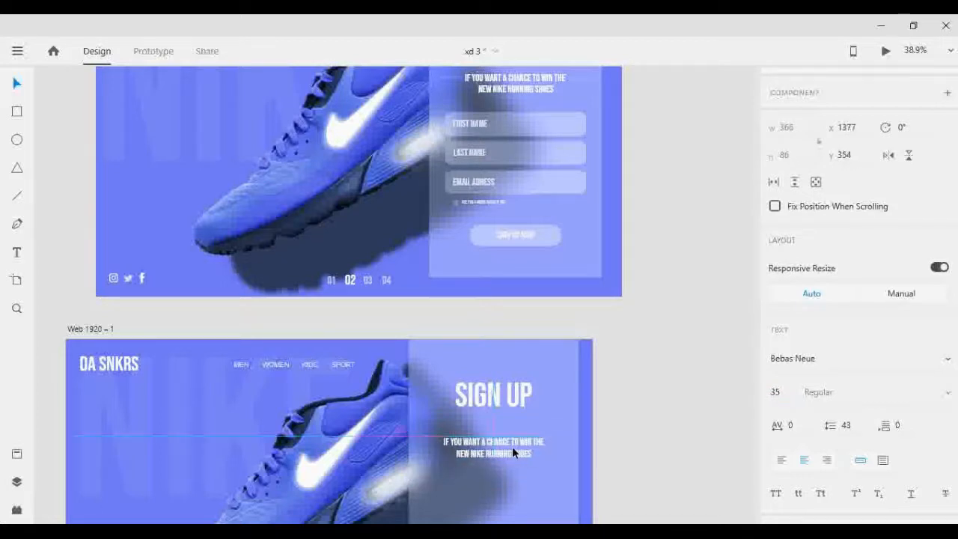
pyautogui.click(563, 462)
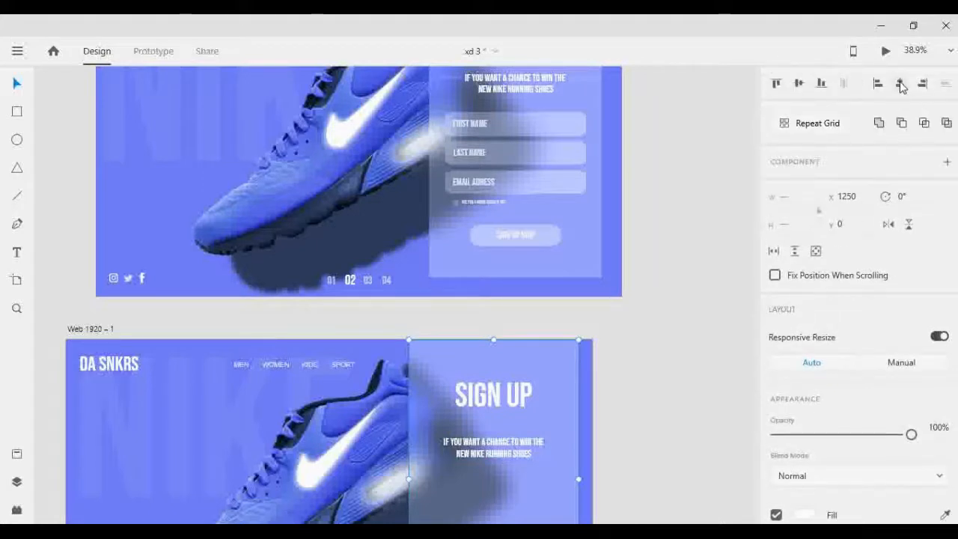
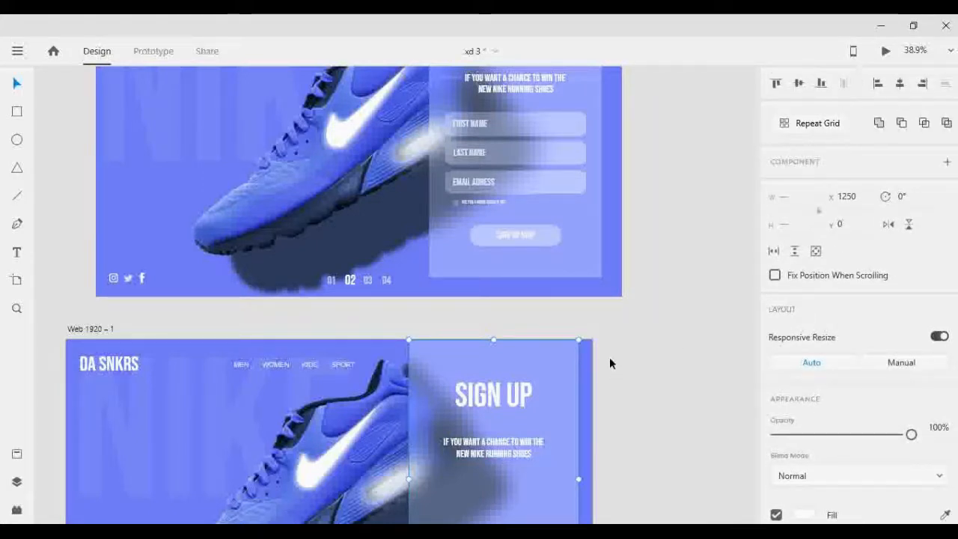
pyautogui.click(664, 403)
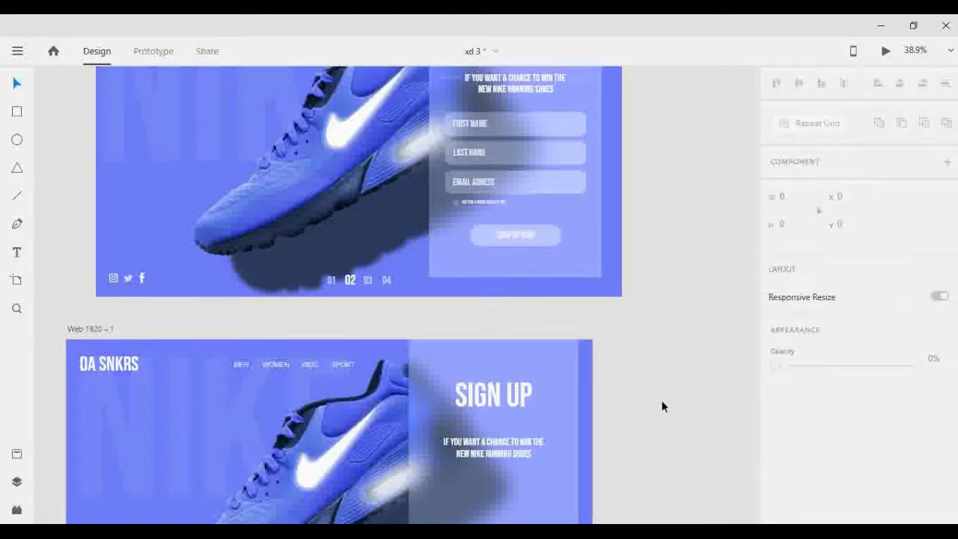
# Step: Nudge the tagline up to Y 289, closer beneath the SIGN UP heading
pyautogui.scroll(1, 663, 403)
pyautogui.click(494, 475)
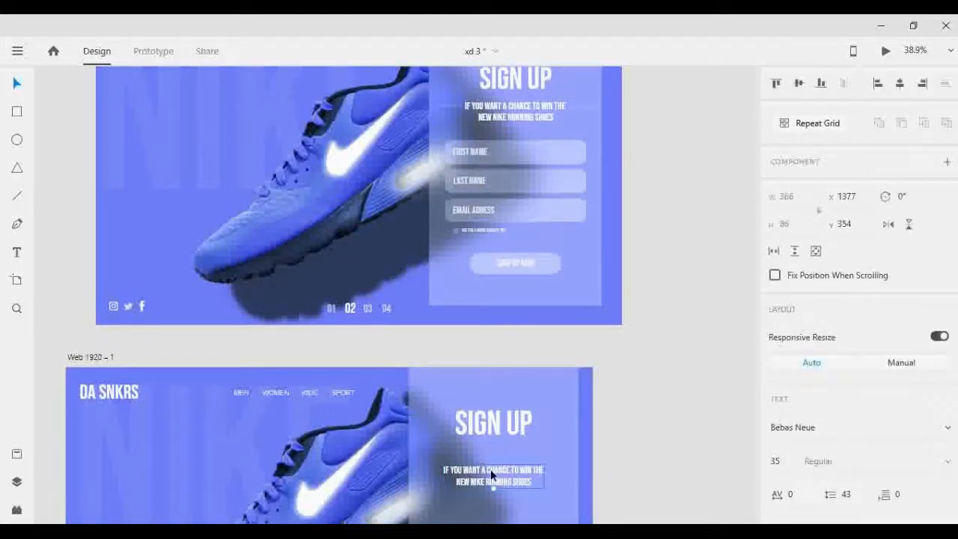
pyautogui.hotkey('shift', 'Up')
pyautogui.hotkey('shift', 'Up')
pyautogui.hotkey('shift', 'Up')
pyautogui.hotkey('shift', 'Up')
pyautogui.hotkey('shift', 'Up')
pyautogui.hotkey('shift', 'Up')
pyautogui.hotkey('shift', 'Up')
pyautogui.hotkey('shift', 'Up')
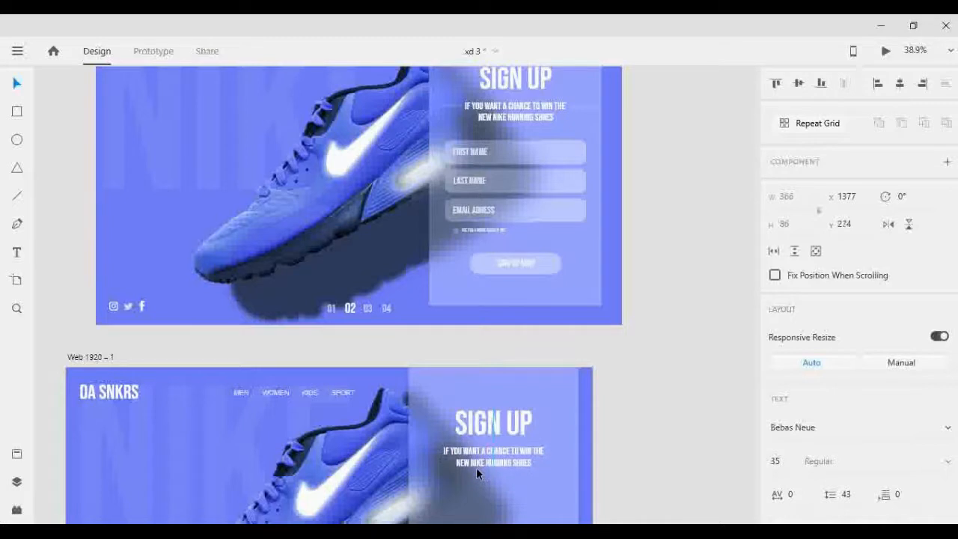
pyautogui.hotkey('shift', 'Up')
pyautogui.hotkey('shift', 'Up')
pyautogui.press('Up')
pyautogui.press('Up')
pyautogui.press('Up')
pyautogui.press('Up')
pyautogui.press('Up')
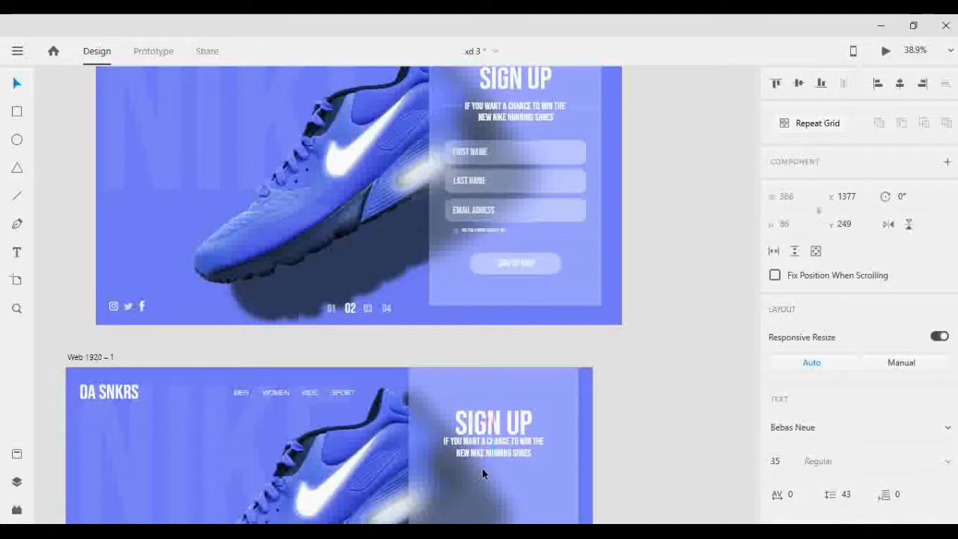
pyautogui.press('Up')
pyautogui.press('Up')
pyautogui.press('Up')
pyautogui.press('Up')
pyautogui.press('Up')
pyautogui.press('Up')
pyautogui.press('Up')
pyautogui.press('Up')
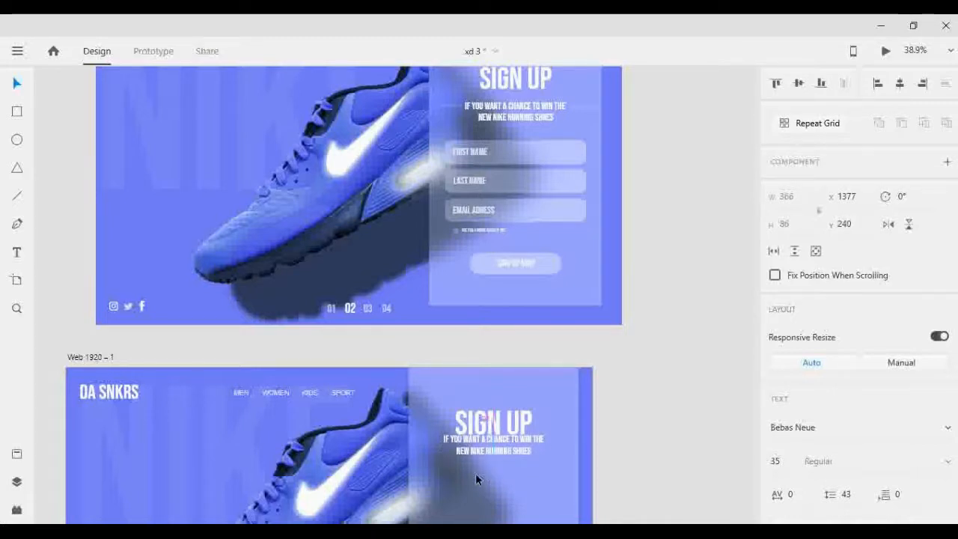
pyautogui.press('Up')
pyautogui.hotkey('shift', 'Down')
pyautogui.hotkey('shift', 'Down')
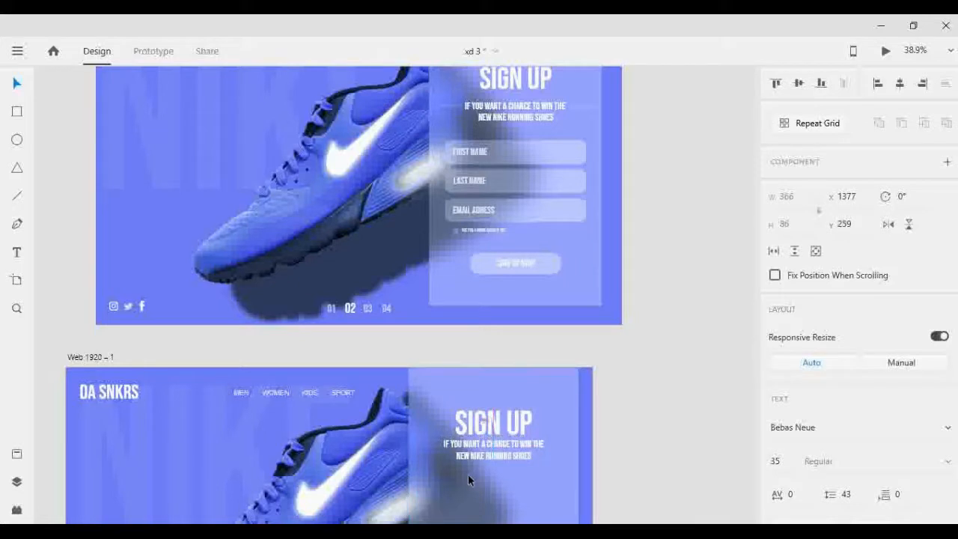
pyautogui.hotkey('shift', 'Down')
pyautogui.hotkey('shift', 'Down')
pyautogui.hotkey('shift', 'Down')
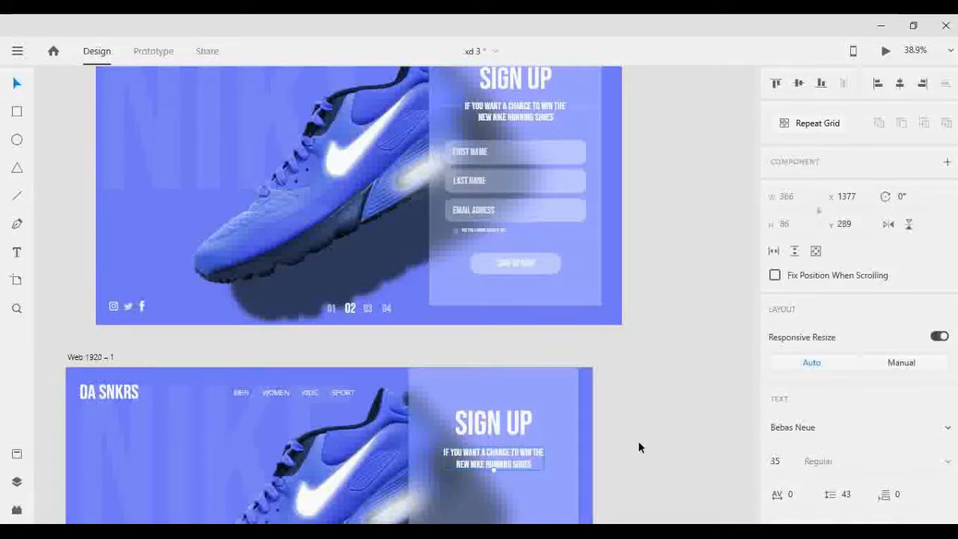
# Step: Draw a horizontal line about 81 px wide with the Pen tool just right of the tagline's first line, at about X 1751, Y 304
pyautogui.scroll(-3, 639, 444)
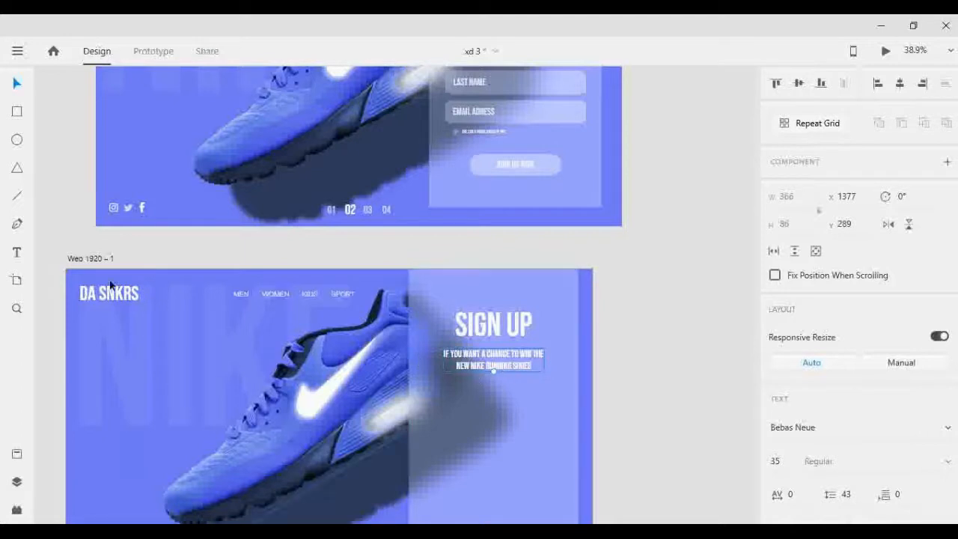
pyautogui.scroll(5, 546, 398)
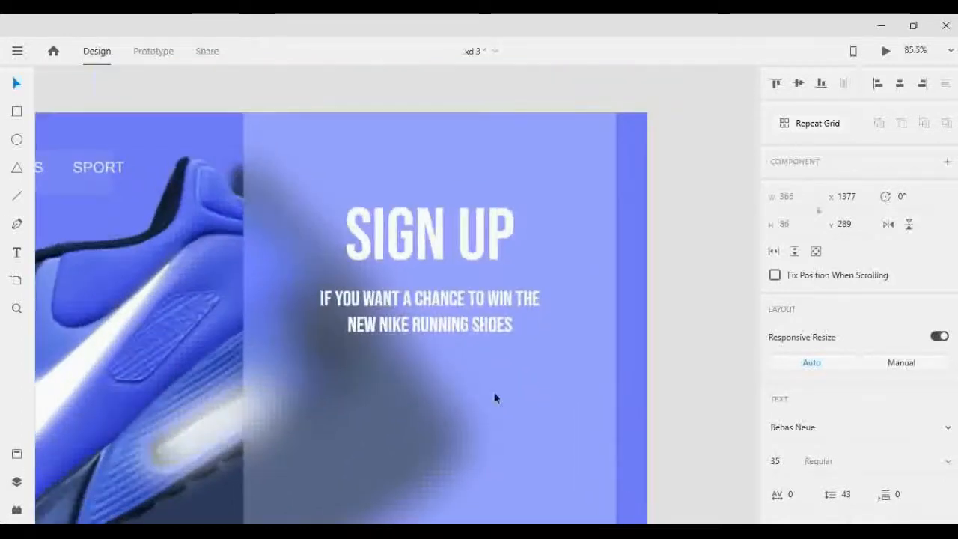
pyautogui.click(17, 223)
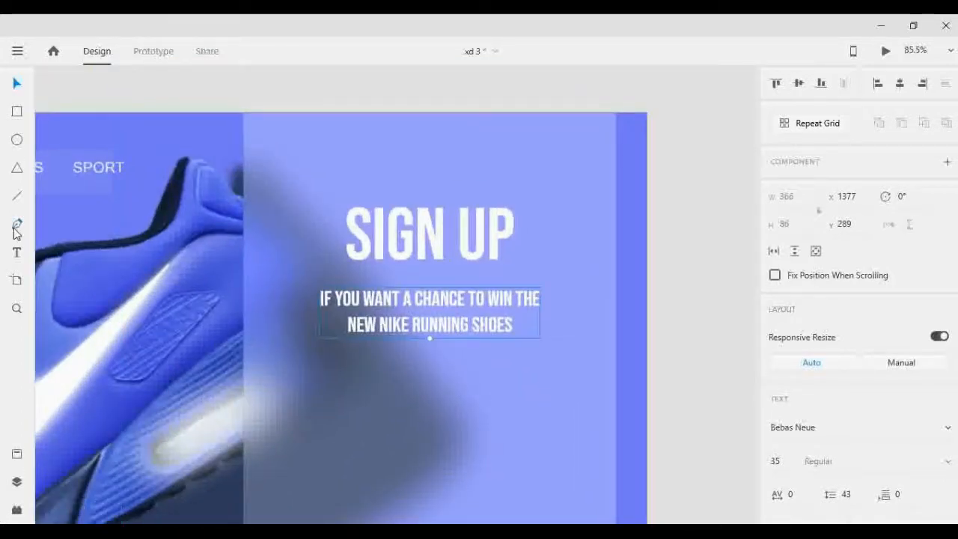
pyautogui.click(546, 297)
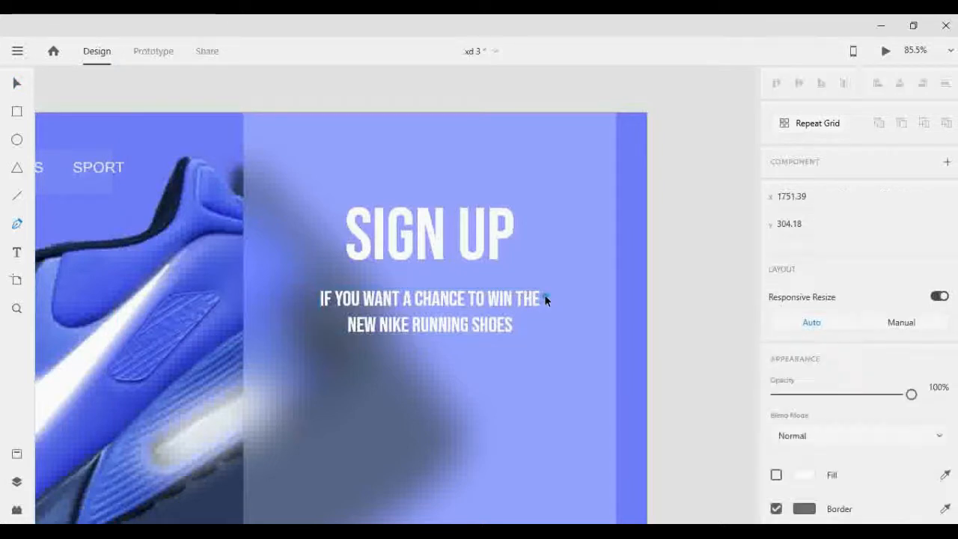
pyautogui.click(594, 295)
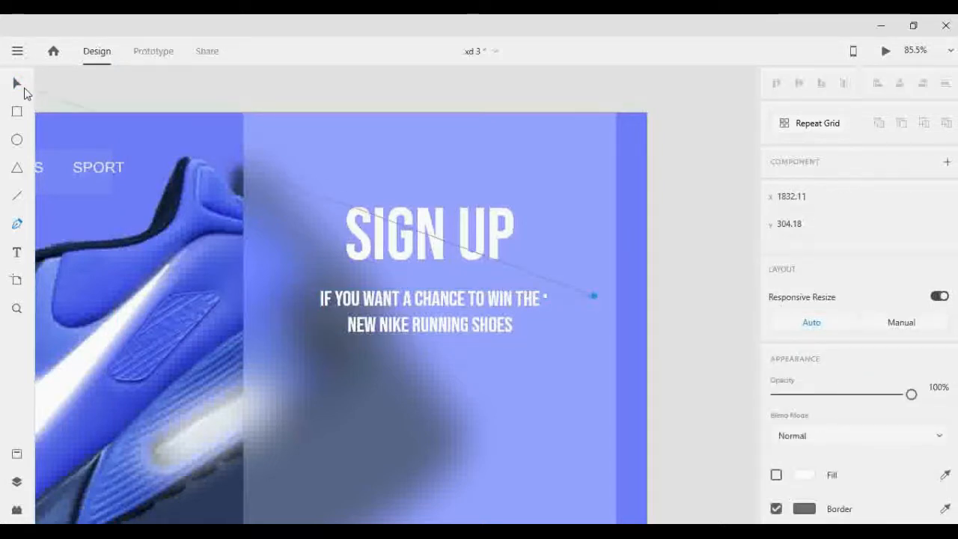
pyautogui.press('Escape')
# Step: Set the border colour of the line beside the tagline to white, #FFFFFF
pyautogui.scroll(-1, 750, 325)
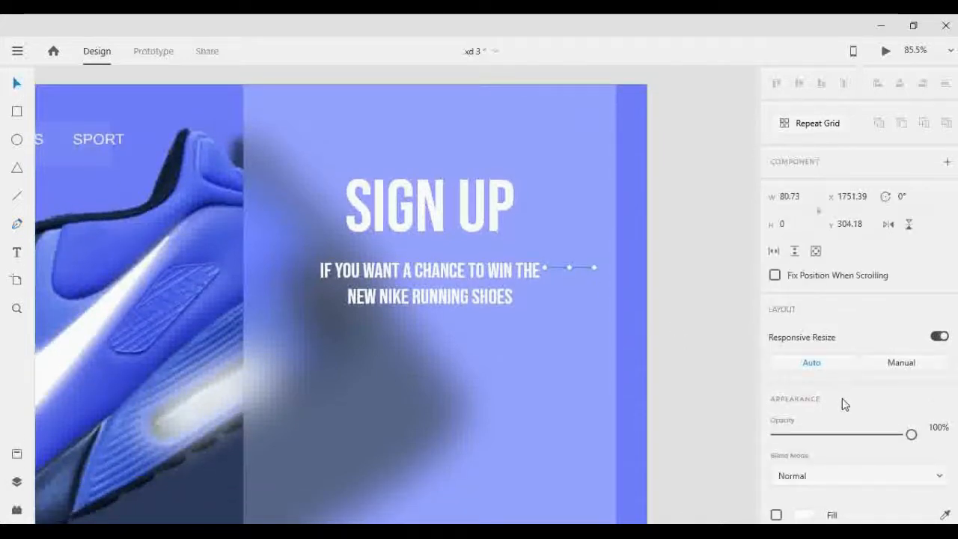
pyautogui.scroll(-3, 845, 400)
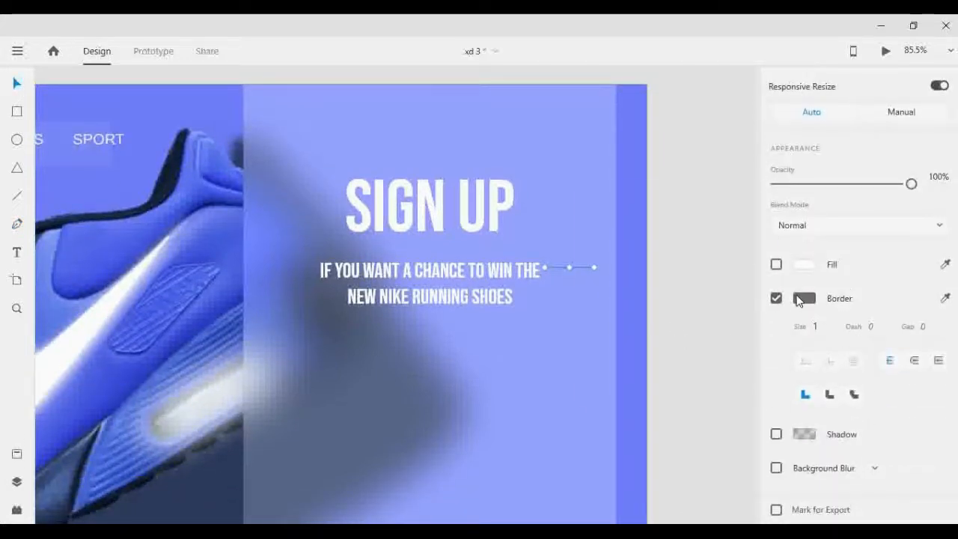
pyautogui.click(799, 300)
pyautogui.moveTo(680, 259); pyautogui.dragTo(586, 192)
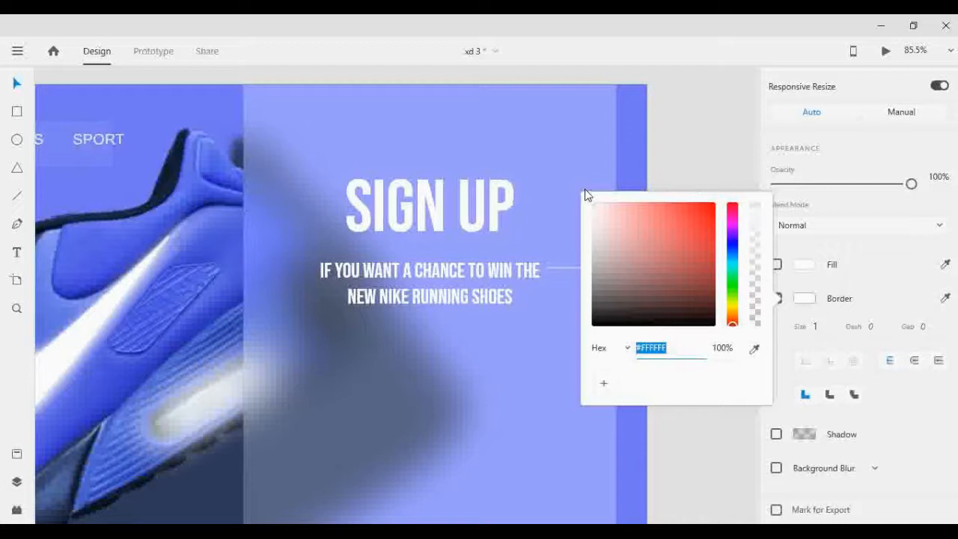
pyautogui.click(904, 298)
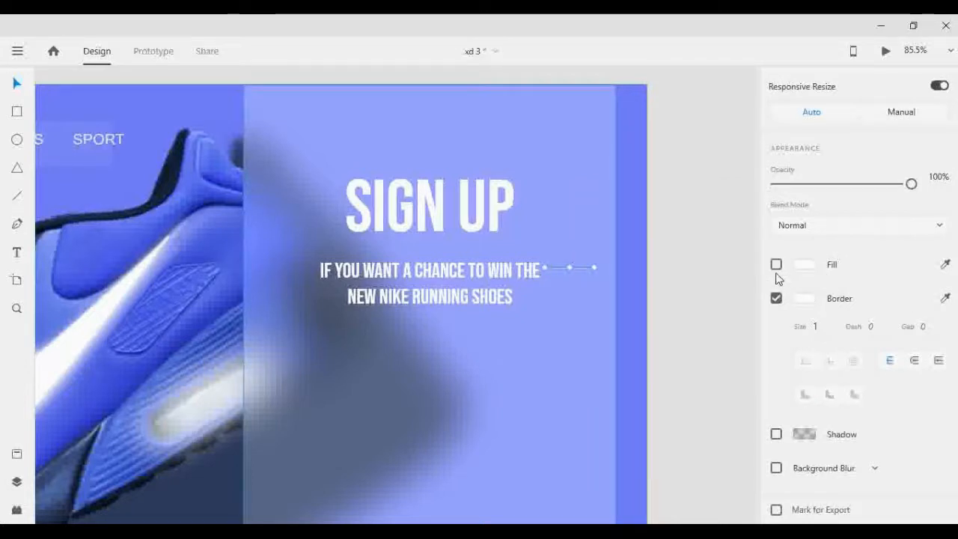
pyautogui.click(696, 301)
# Step: Place a copy of the white line left of the tagline's first line, at X 1279.39, Y 307.18
pyautogui.click(570, 267)
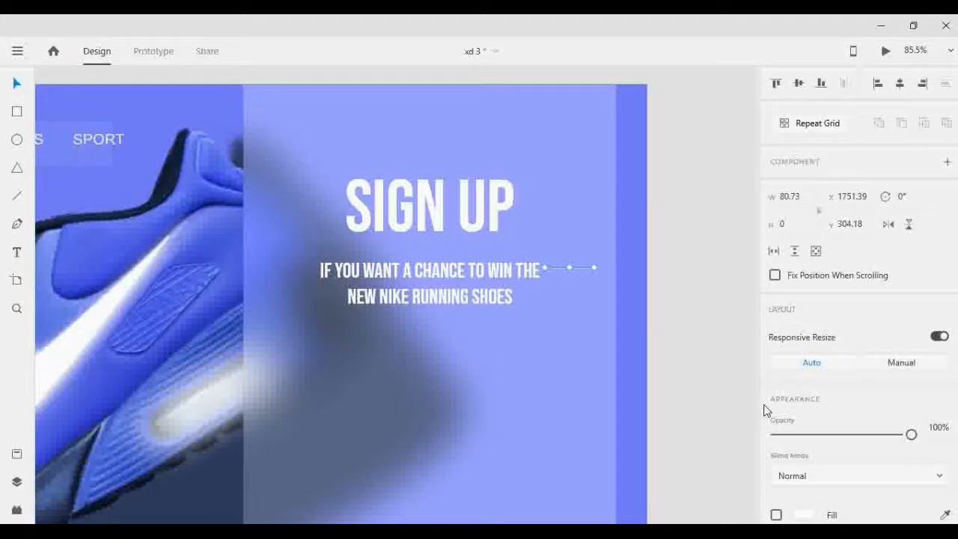
pyautogui.hotkey('shift', 'Left')
pyautogui.hotkey('shift', 'Left')
pyautogui.hotkey('shift', 'Left')
pyautogui.hotkey('shift', 'Left')
pyautogui.hotkey('shift', 'Left')
pyautogui.hotkey('shift', 'Left')
pyautogui.hotkey('shift', 'Left')
pyautogui.hotkey('shift', 'Left')
pyautogui.hotkey('shift', 'Left')
pyautogui.hotkey('shift', 'Left')
pyautogui.hotkey('shift', 'Left')
pyautogui.hotkey('shift', 'Left')
pyautogui.hotkey('shift', 'Left')
pyautogui.hotkey('shift', 'Left')
pyautogui.hotkey('shift', 'Left')
pyautogui.hotkey('shift', 'Left')
pyautogui.hotkey('shift', 'Left')
pyautogui.hotkey('shift', 'Left')
pyautogui.hotkey('shift', 'Left')
pyautogui.hotkey('shift', 'Left')
pyautogui.hotkey('shift', 'Left')
pyautogui.press('Right')
pyautogui.press('Right')
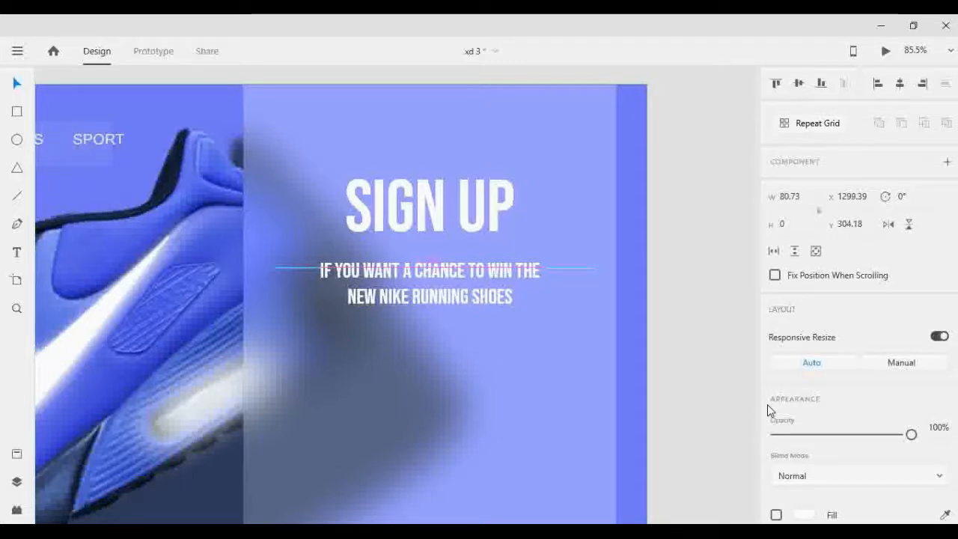
pyautogui.press('Right')
pyautogui.press('Right')
pyautogui.press('Right')
pyautogui.press('Right')
pyautogui.press('Right')
pyautogui.press('Right')
pyautogui.press('Right')
pyautogui.press('Down')
pyautogui.press('Down')
pyautogui.press('Down')
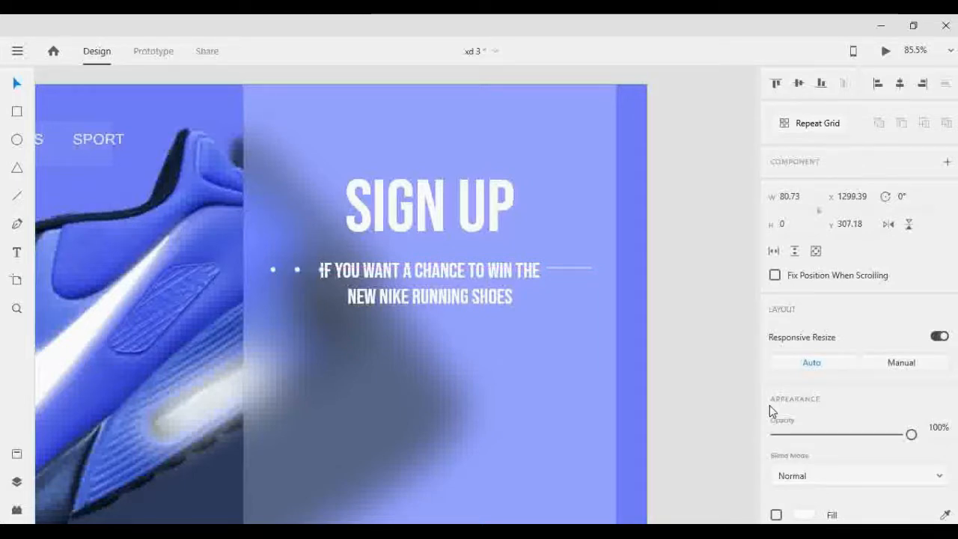
pyautogui.hotkey('shift', 'Left')
pyautogui.hotkey('shift', 'Left')
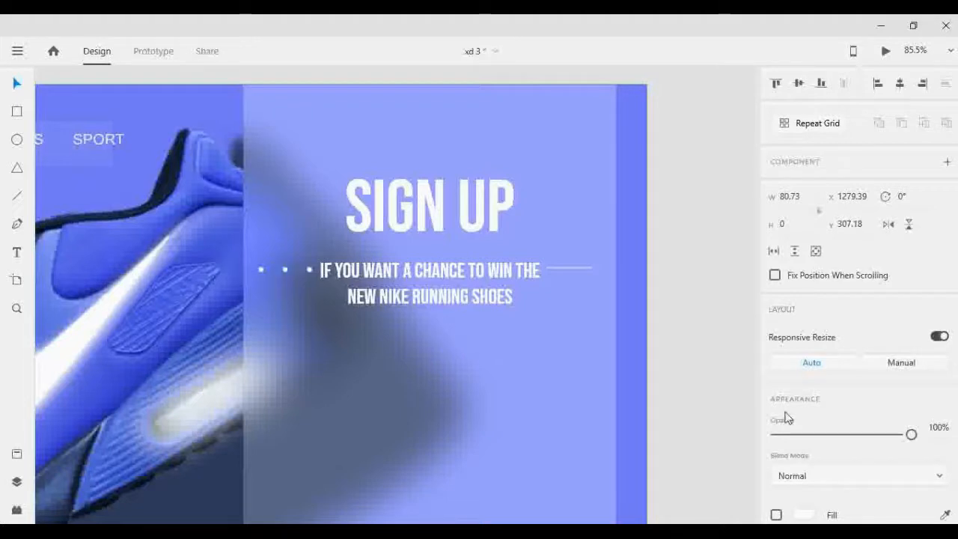
# Step: Delete the original line right of the tagline and replace it with a copy of the left line at X 1761.39, Y 307.18
pyautogui.click(561, 267)
pyautogui.press('Delete')
pyautogui.click(283, 269)
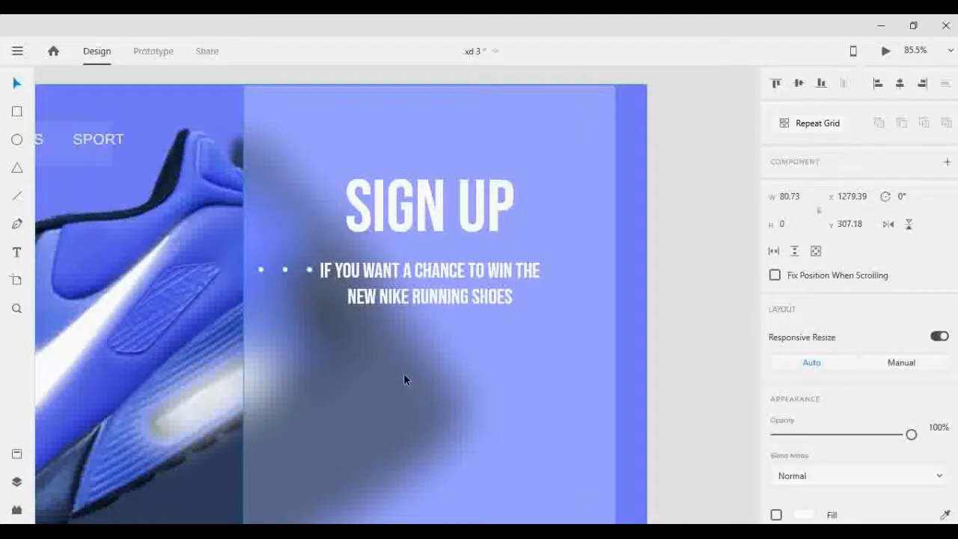
pyautogui.hotkey('shift', 'Right')
pyautogui.hotkey('shift', 'Right')
pyautogui.hotkey('shift', 'Right')
pyautogui.hotkey('shift', 'Right')
pyautogui.hotkey('shift', 'Right')
pyautogui.hotkey('shift', 'Right')
pyautogui.hotkey('shift', 'Right')
pyautogui.hotkey('shift', 'Right')
pyautogui.hotkey('shift', 'Right')
pyautogui.hotkey('shift', 'Right')
pyautogui.hotkey('shift', 'Right')
pyautogui.hotkey('shift', 'Right')
pyautogui.hotkey('shift', 'Right')
pyautogui.hotkey('shift', 'Right')
pyautogui.hotkey('shift', 'Right')
pyautogui.hotkey('shift', 'Right')
pyautogui.hotkey('shift', 'Right')
pyautogui.hotkey('shift', 'Right')
pyautogui.hotkey('shift', 'Right')
pyautogui.hotkey('shift', 'Right')
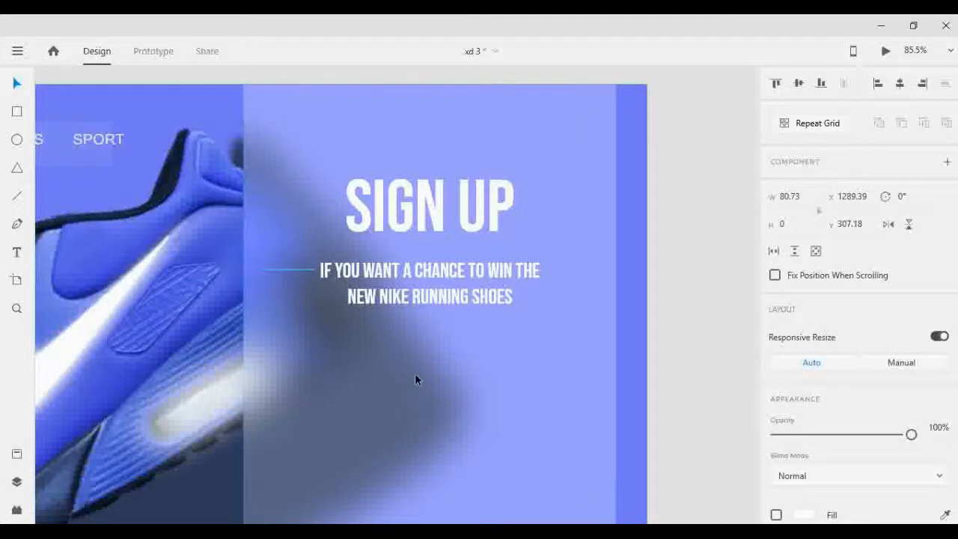
pyautogui.hotkey('shift', 'Right')
pyautogui.hotkey('shift', 'Right')
pyautogui.hotkey('shift', 'Right')
pyautogui.hotkey('shift', 'Right')
pyautogui.hotkey('shift', 'Right')
pyautogui.hotkey('shift', 'Right')
pyautogui.hotkey('shift', 'Right')
pyautogui.hotkey('shift', 'Right')
pyautogui.hotkey('shift', 'Right')
pyautogui.hotkey('shift', 'Right')
pyautogui.hotkey('shift', 'Right')
pyautogui.hotkey('shift', 'Right')
pyautogui.hotkey('shift', 'Right')
pyautogui.hotkey('shift', 'Right')
pyautogui.hotkey('shift', 'Right')
pyautogui.hotkey('shift', 'Right')
pyautogui.hotkey('shift', 'Right')
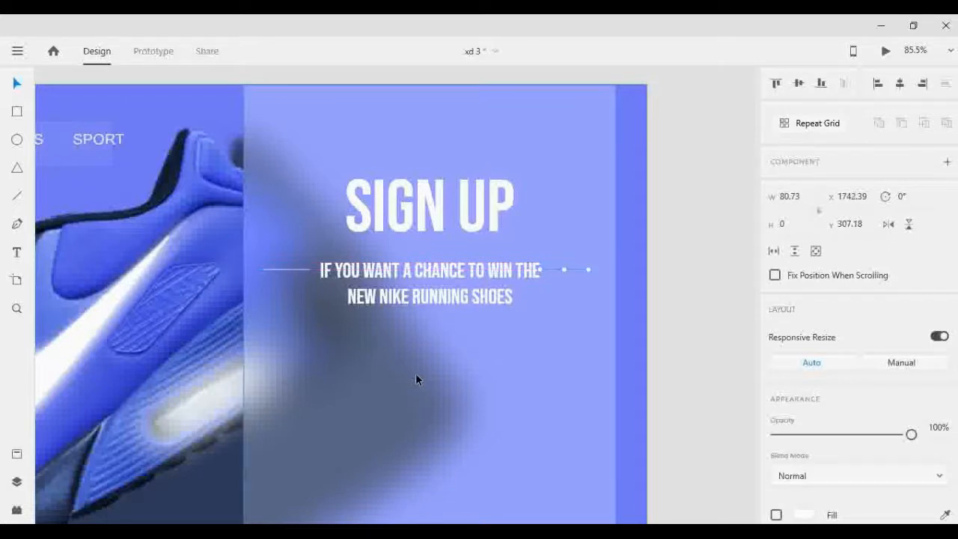
pyautogui.hotkey('shift', 'Right')
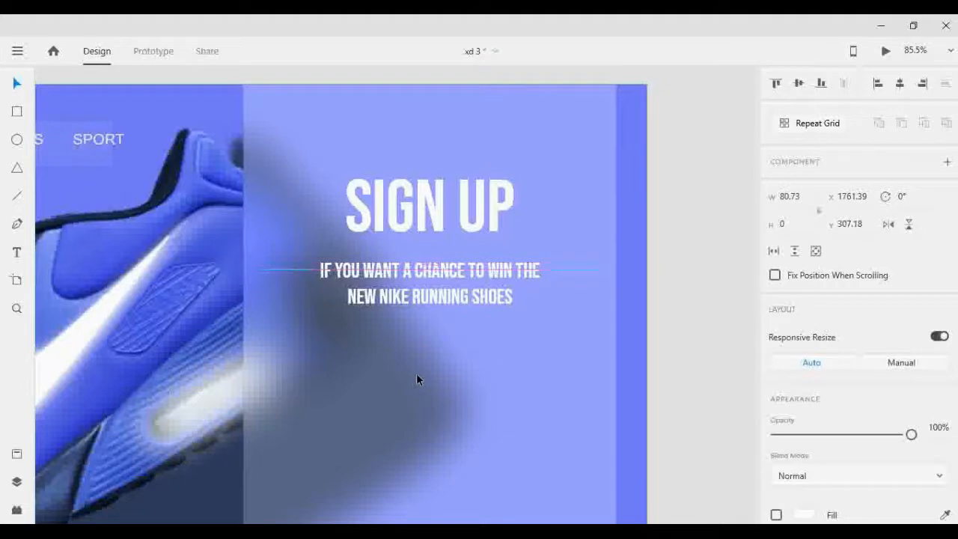
pyautogui.click(673, 364)
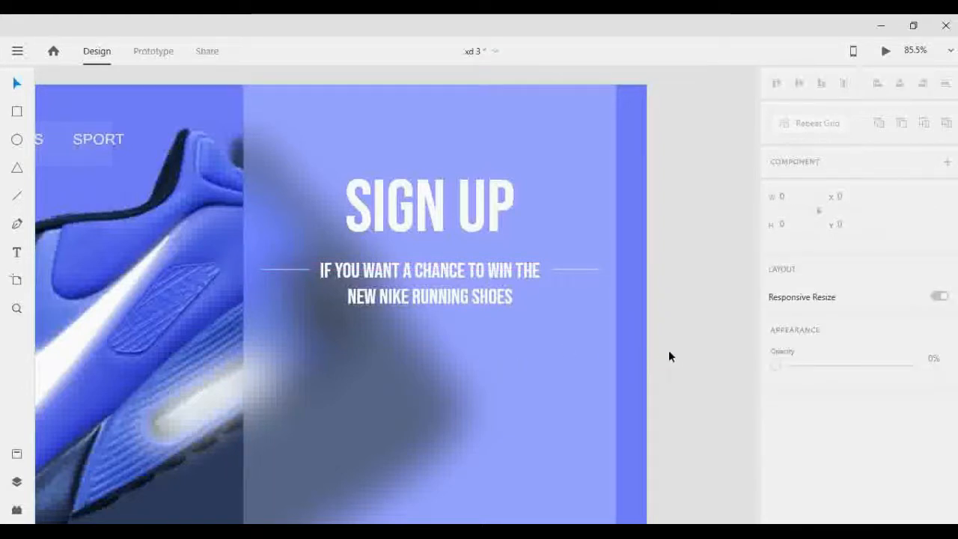
# Step: Compare the sign-up panel's heading, tagline and side lines with the finished reference design
pyautogui.scroll(-5, 676, 352)
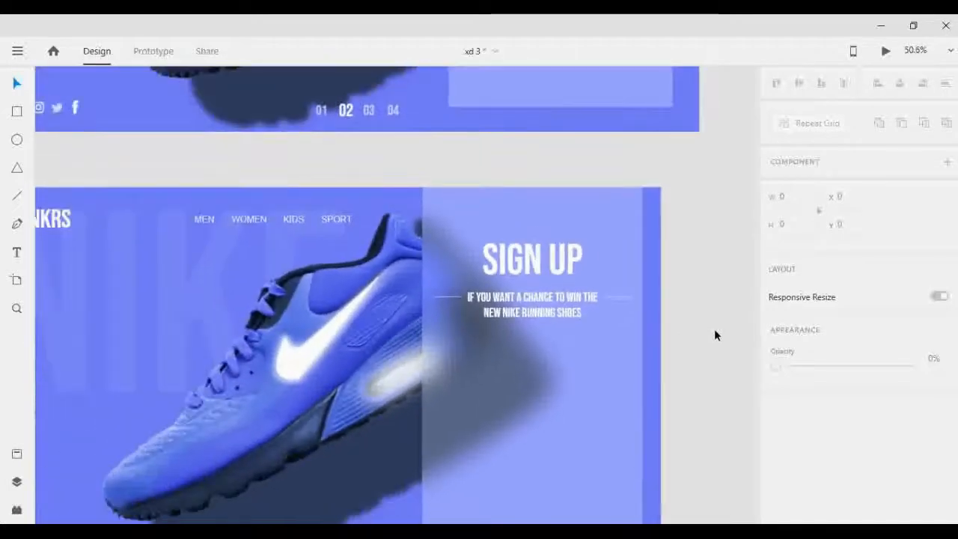
pyautogui.scroll(-2, 716, 334)
pyautogui.scroll(3, 720, 335)
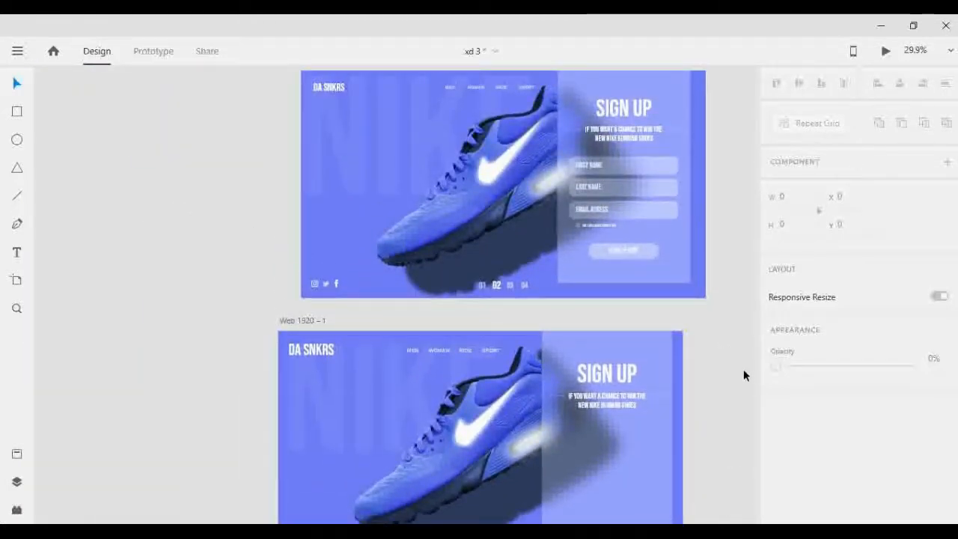
pyautogui.scroll(-1, 745, 374)
pyautogui.hscroll(2, 747, 369)
pyautogui.scroll(4, 676, 392)
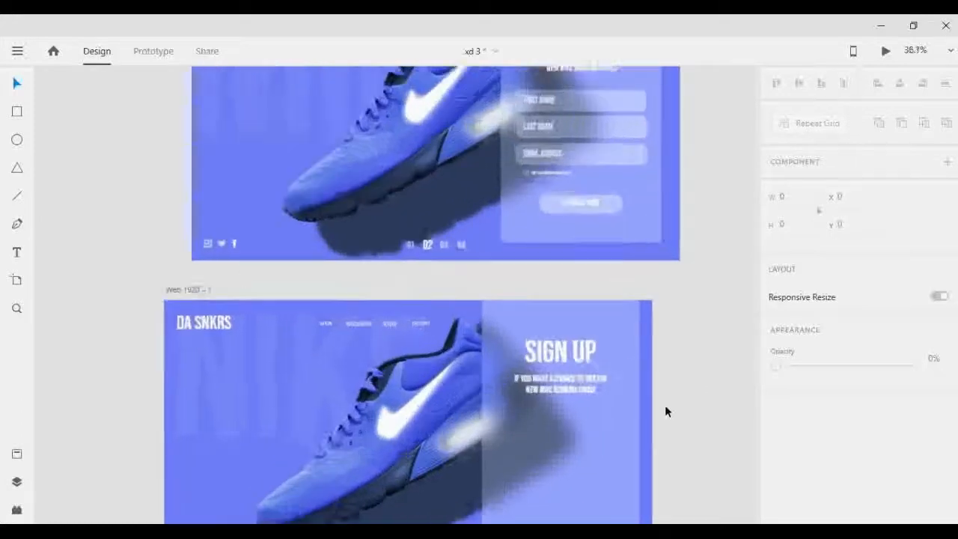
pyautogui.scroll(-3, 670, 399)
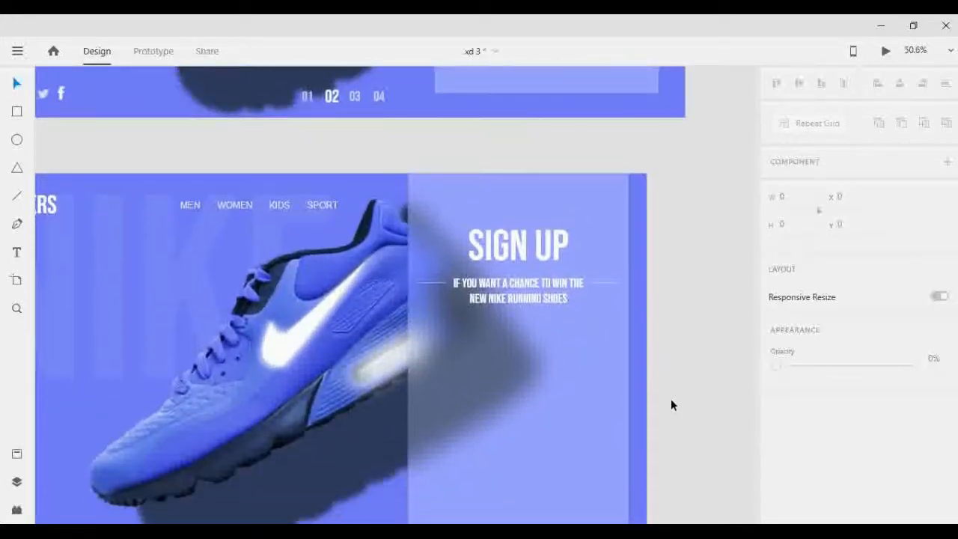
# Step: Draw a rectangle about 513 by 105 below the tagline and centre it horizontally on the sign-up panel
pyautogui.click(16, 111)
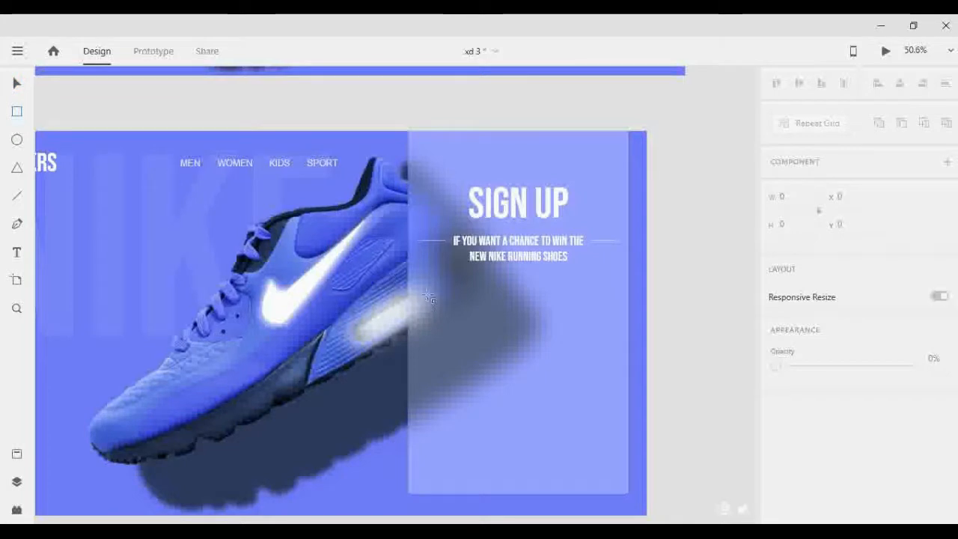
pyautogui.moveTo(434, 290)
pyautogui.mouseDown()
pyautogui.moveTo(454, 321)
pyautogui.moveTo(584, 337)
pyautogui.moveTo(620, 331)
pyautogui.mouseUp()
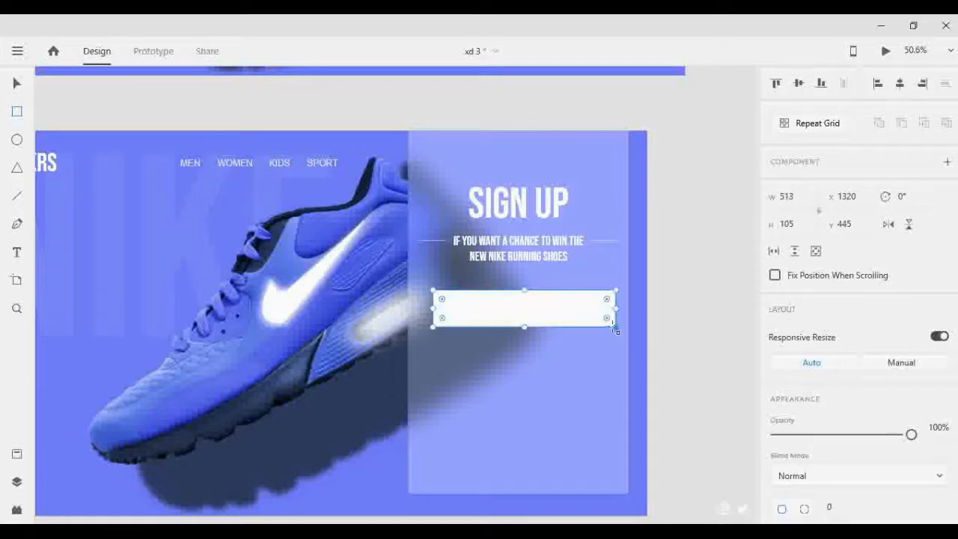
pyautogui.click(18, 88)
pyautogui.keyDown('shift'); pyautogui.click(537, 388); pyautogui.keyUp('shift')
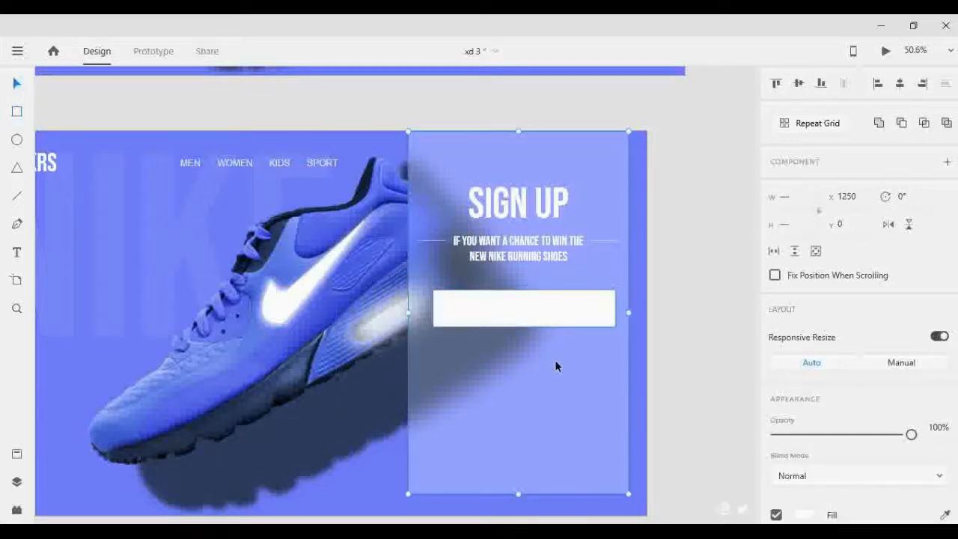
pyautogui.click(900, 84)
pyautogui.click(641, 379)
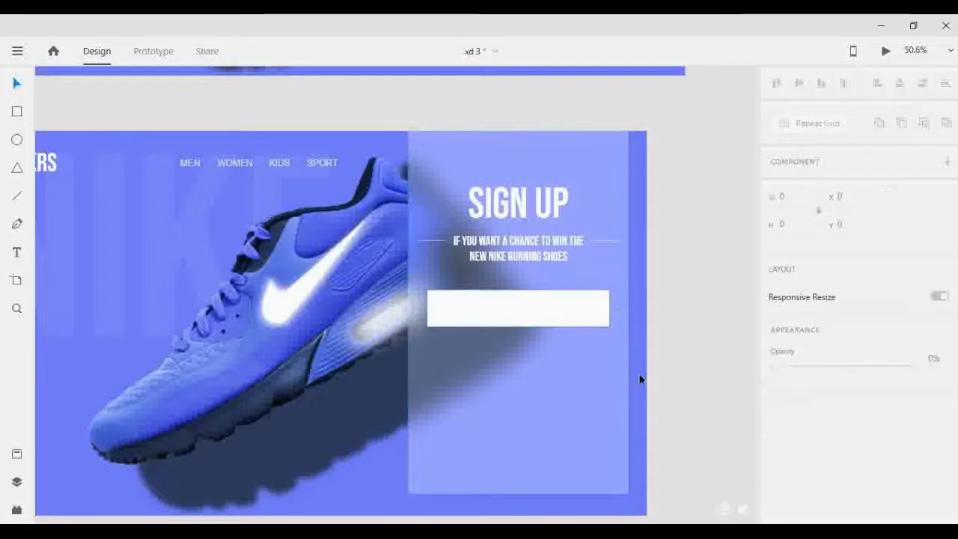
# Step: Round all corners of the white rectangle below the tagline to a radius of about 22
pyautogui.click(593, 315)
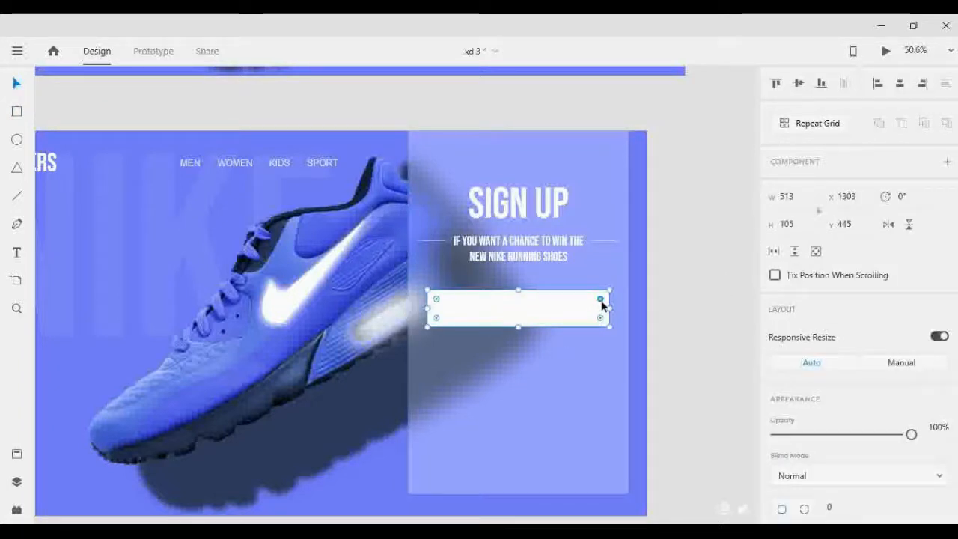
pyautogui.scroll(5, 602, 305)
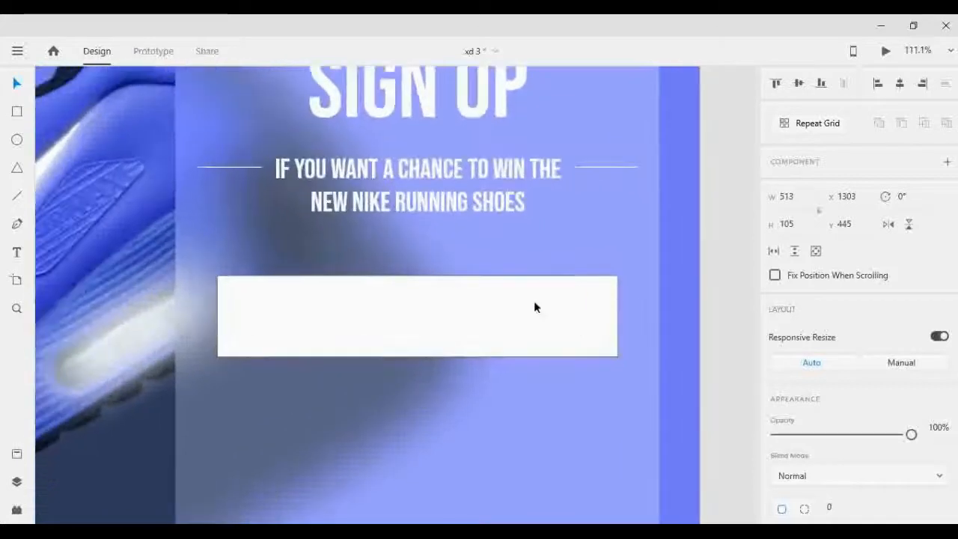
pyautogui.moveTo(610, 283); pyautogui.dragTo(603, 292)
pyautogui.click(727, 322)
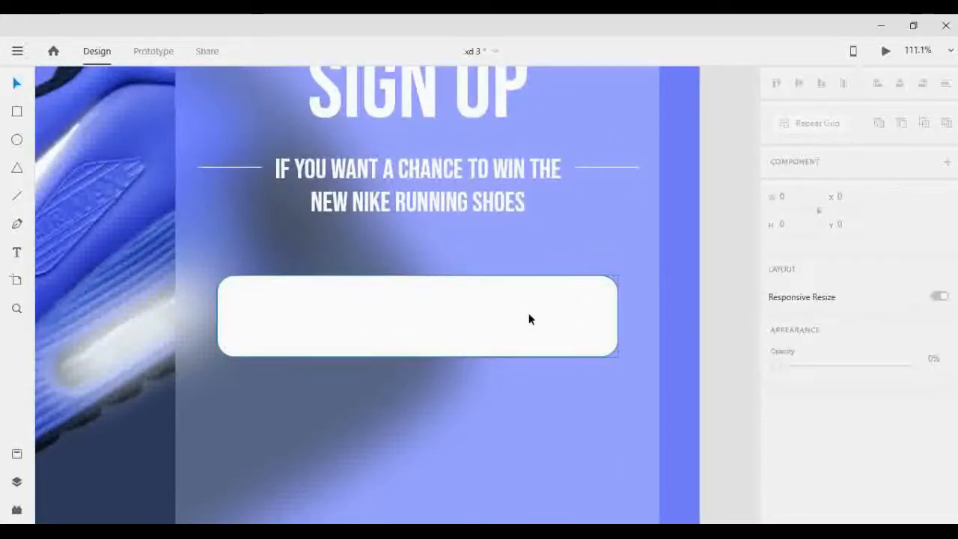
# Step: Remove the border from the rounded white rectangle below the tagline
pyautogui.moveTo(535, 315); pyautogui.dragTo(540, 287)
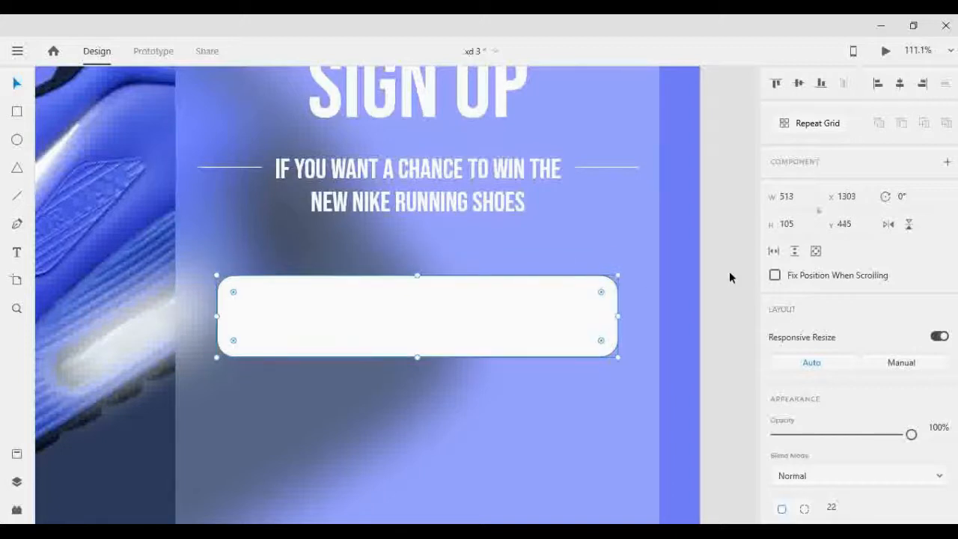
pyautogui.scroll(-1, 729, 271)
pyautogui.scroll(-1, 730, 277)
pyautogui.scroll(-5, 824, 299)
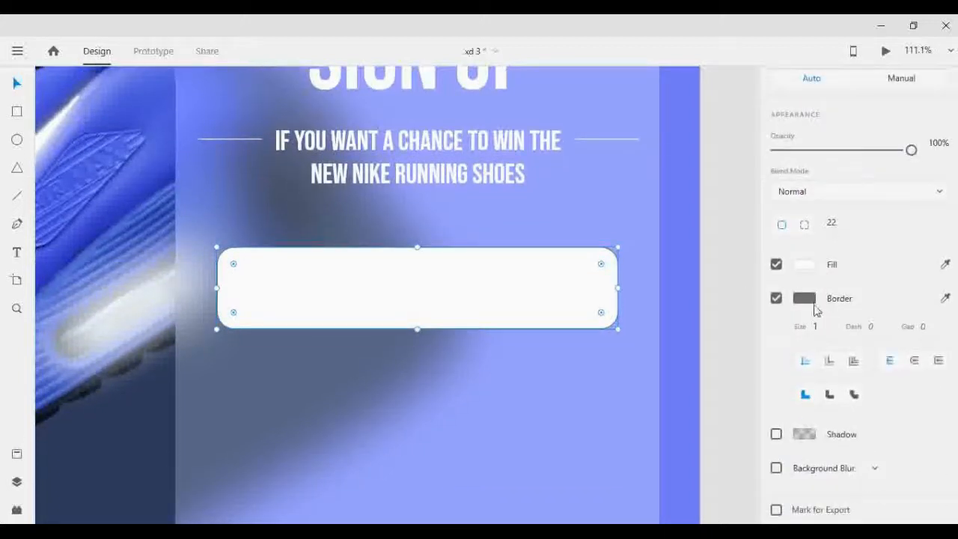
pyautogui.click(776, 300)
pyautogui.scroll(3, 851, 295)
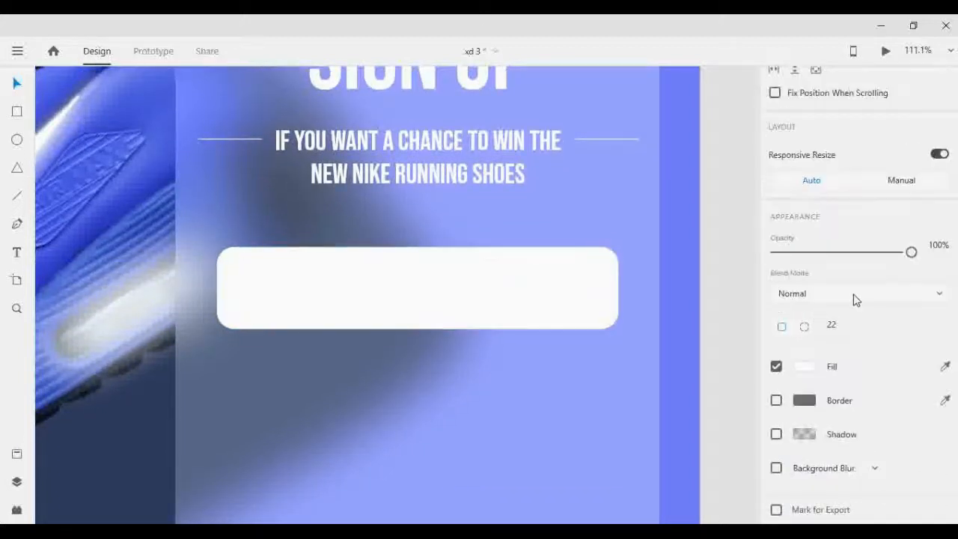
# Step: Enable background blur on the white rounded rectangle below the NEW NIKE RUNNING SHOES text
pyautogui.click(776, 469)
pyautogui.scroll(-3, 872, 450)
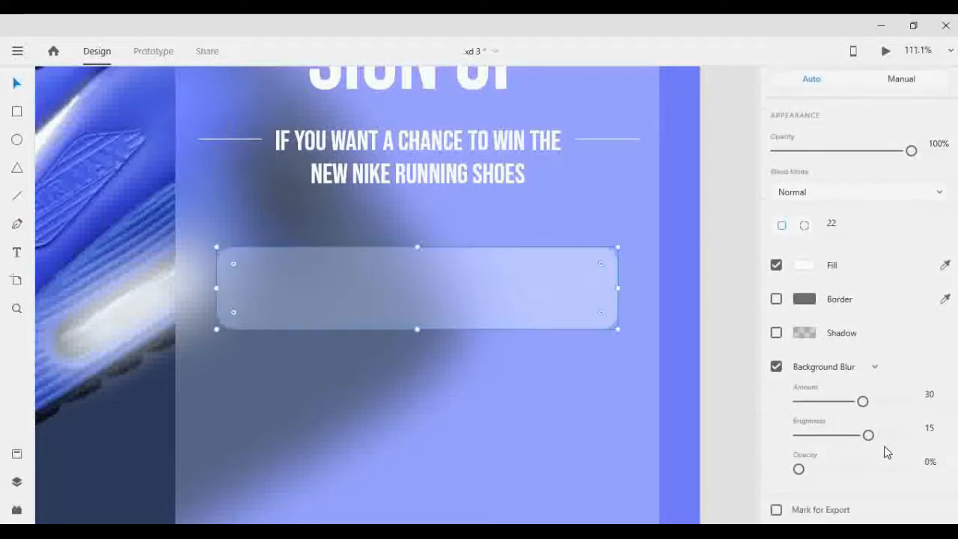
pyautogui.click(729, 405)
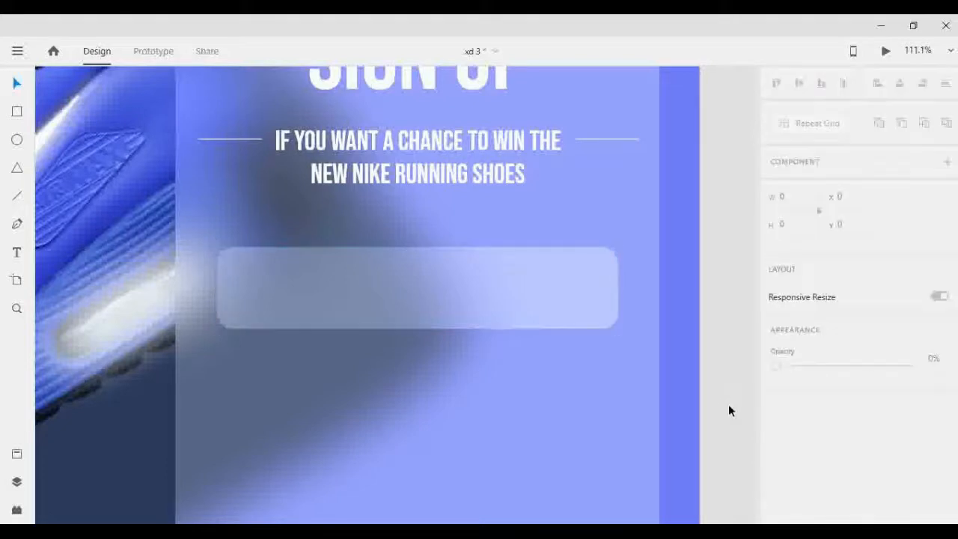
# Step: Duplicate the blurred rounded rectangle and place the copy directly below the original at Y 571
pyautogui.click(466, 300)
pyautogui.scroll(-1, 472, 299)
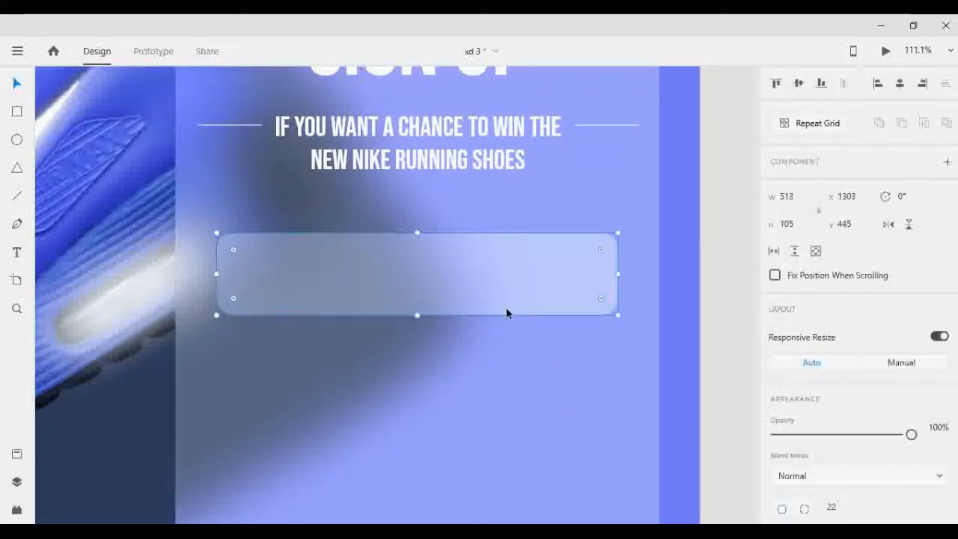
pyautogui.hotkey('shift', 'Down')
pyautogui.hotkey('shift', 'Down')
pyautogui.hotkey('shift', 'Down')
pyautogui.hotkey('shift', 'Down')
pyautogui.hotkey('shift', 'Down')
pyautogui.hotkey('shift', 'Down')
pyautogui.hotkey('shift', 'Down')
pyautogui.hotkey('shift', 'Down')
pyautogui.hotkey('shift', 'Down')
pyautogui.hotkey('shift', 'Down')
pyautogui.hotkey('shift', 'Down')
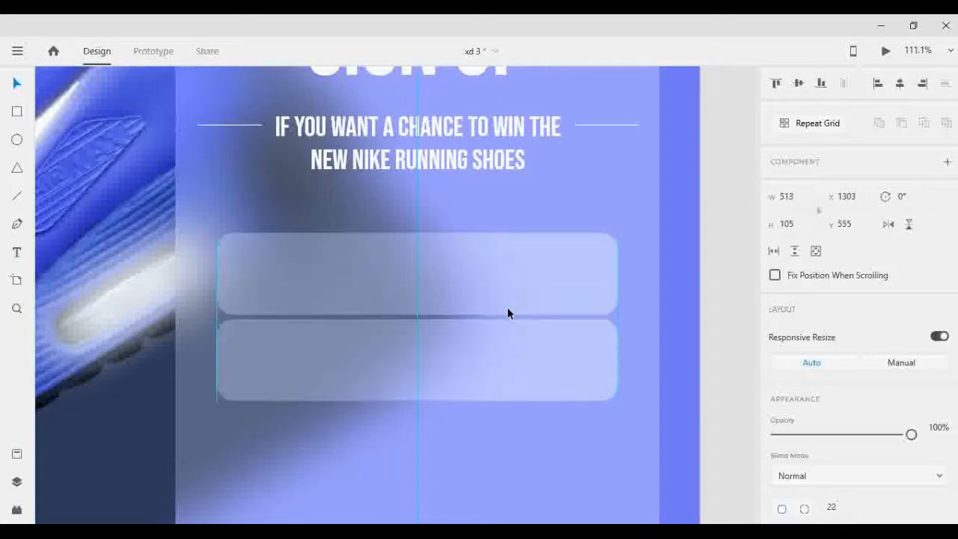
pyautogui.hotkey('shift', 'Up')
pyautogui.press('Down')
pyautogui.press('Down')
pyautogui.press('Down')
pyautogui.press('Down')
pyautogui.press('Down')
pyautogui.press('Down')
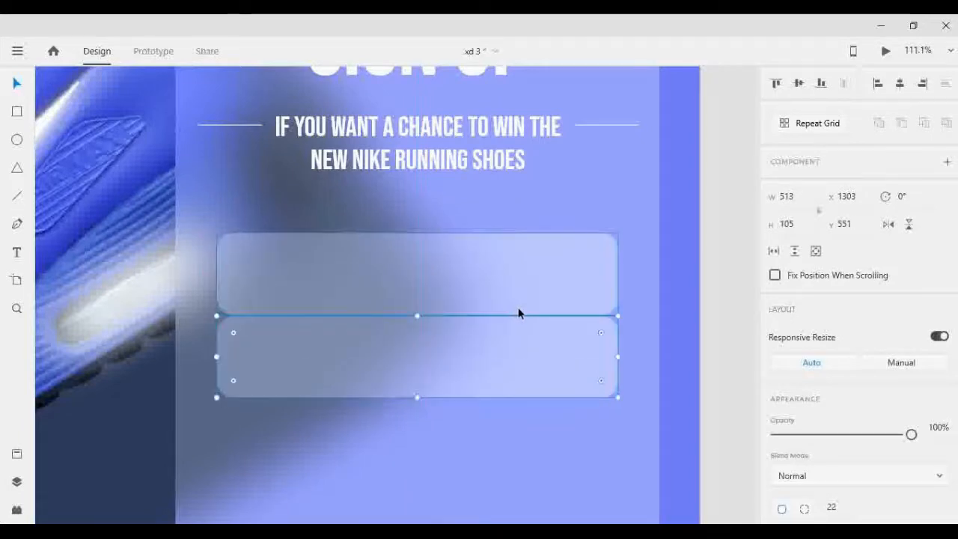
pyautogui.press('Down')
pyautogui.press('Down')
pyautogui.press('Down')
pyautogui.press('Down')
pyautogui.press('Down')
pyautogui.press('Down')
pyautogui.press('Down')
pyautogui.press('Down')
pyautogui.press('Down')
pyautogui.press('Down')
pyautogui.press('Down')
pyautogui.press('Down')
pyautogui.press('Down')
pyautogui.press('Down')
pyautogui.press('Down')
pyautogui.press('Down')
pyautogui.press('Down')
pyautogui.press('Down')
pyautogui.press('Down')
pyautogui.press('Down')
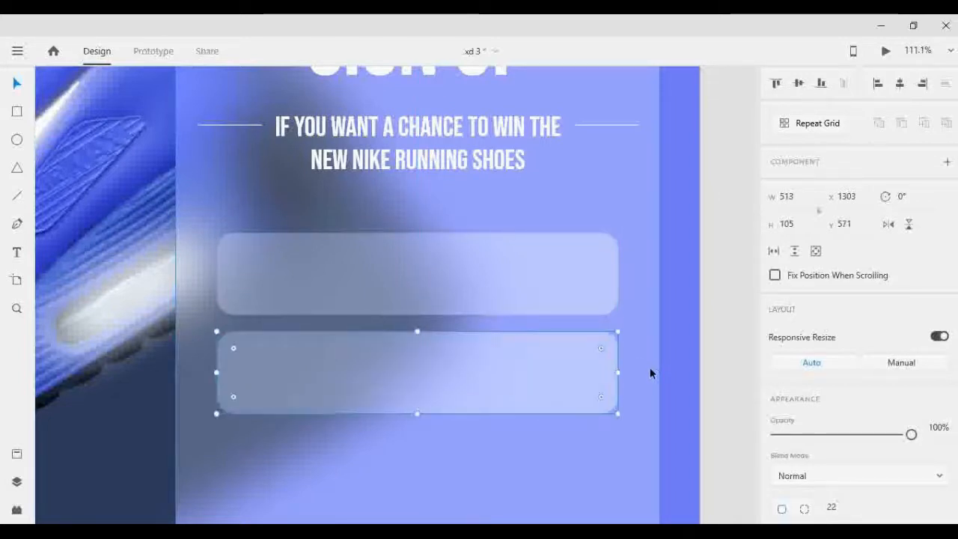
# Step: Duplicate the second field rectangle and place the copy below it at Y 696, matching the existing gap
pyautogui.hotkey('shift', 'Down')
pyautogui.hotkey('shift', 'Down')
pyautogui.hotkey('shift', 'Down')
pyautogui.hotkey('shift', 'Down')
pyautogui.hotkey('shift', 'Down')
pyautogui.hotkey('shift', 'Down')
pyautogui.hotkey('shift', 'Down')
pyautogui.hotkey('shift', 'Down')
pyautogui.hotkey('shift', 'Down')
pyautogui.hotkey('shift', 'Down')
pyautogui.hotkey('shift', 'Down')
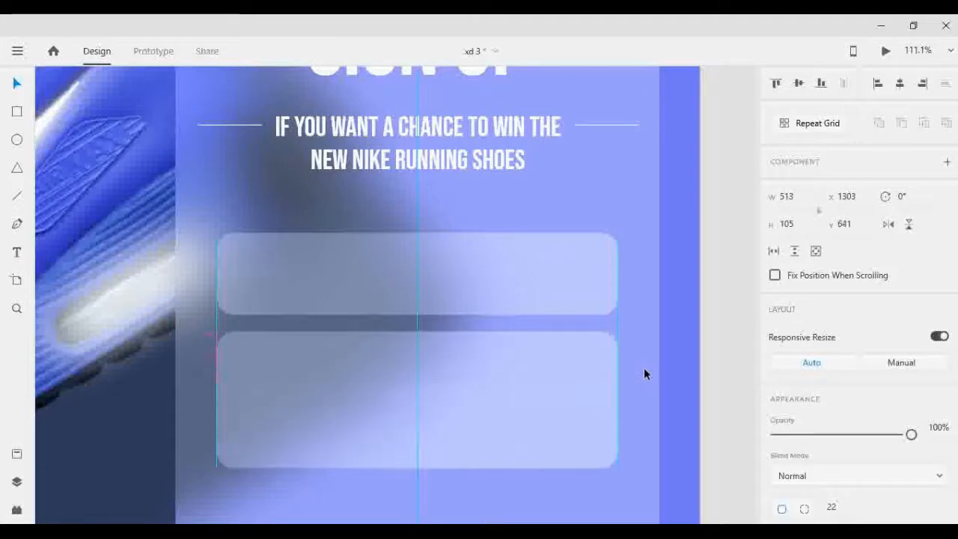
pyautogui.press('Up')
pyautogui.press('Up')
pyautogui.press('Up')
pyautogui.press('Up')
pyautogui.press('Up')
pyautogui.press('Up')
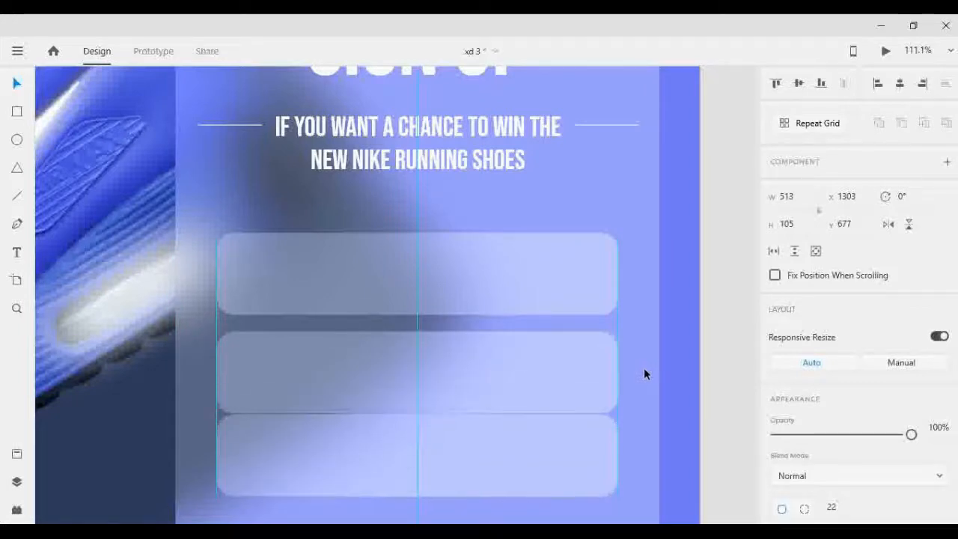
pyautogui.press('Down')
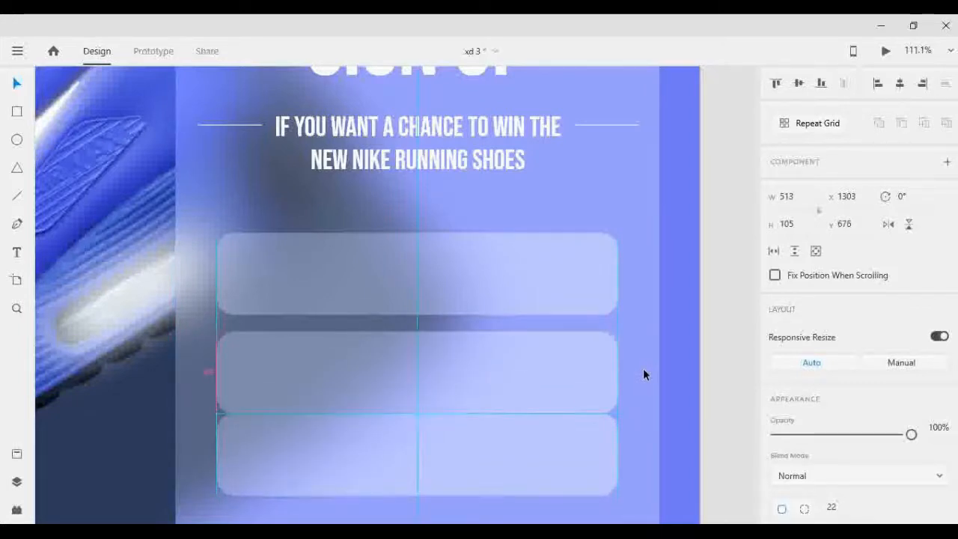
pyautogui.hotkey('shift', 'Down')
pyautogui.hotkey('shift', 'Down')
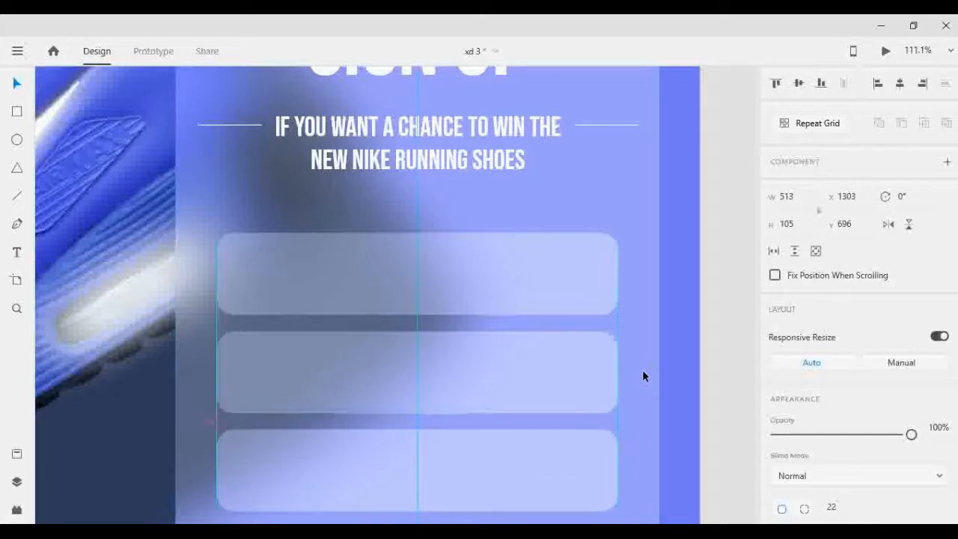
# Step: Move all three field rectangles up together so that the first one sits at Y 435
pyautogui.click(749, 407)
pyautogui.scroll(-4, 425, 268)
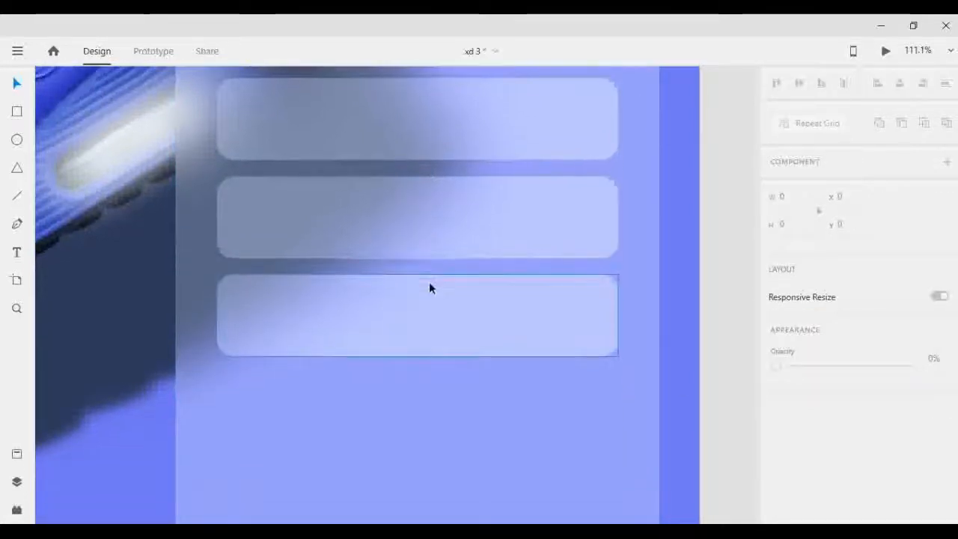
pyautogui.scroll(-2, 434, 281)
pyautogui.scroll(3, 389, 278)
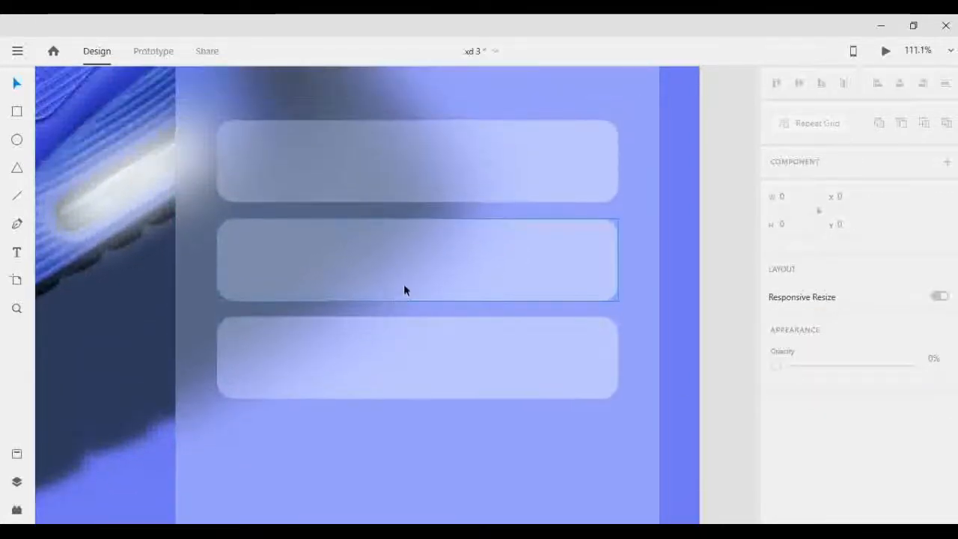
pyautogui.scroll(-4, 404, 284)
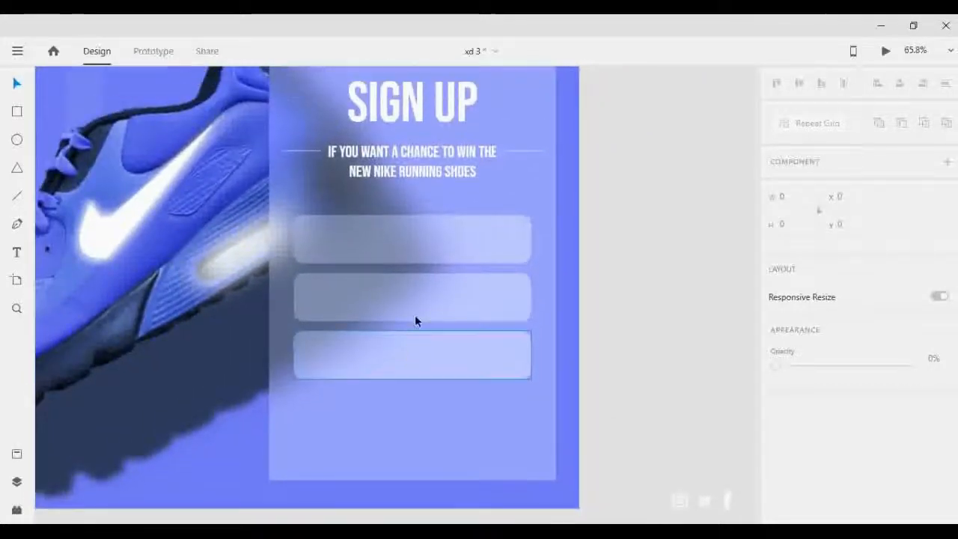
pyautogui.scroll(1, 417, 307)
pyautogui.click(420, 286)
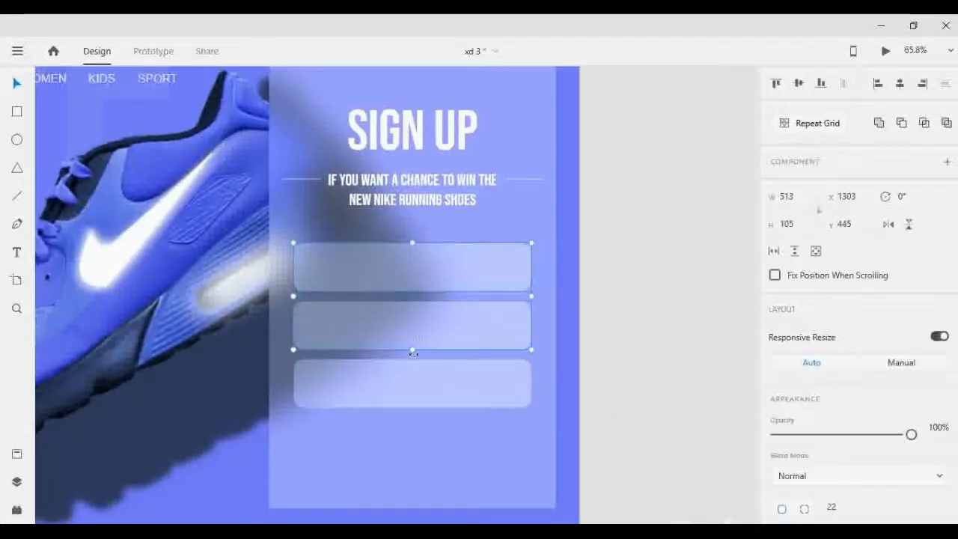
pyautogui.keyDown('shift'); pyautogui.click(417, 374); pyautogui.keyUp('shift')
pyautogui.scroll(1, 426, 362)
pyautogui.scroll(-3, 426, 362)
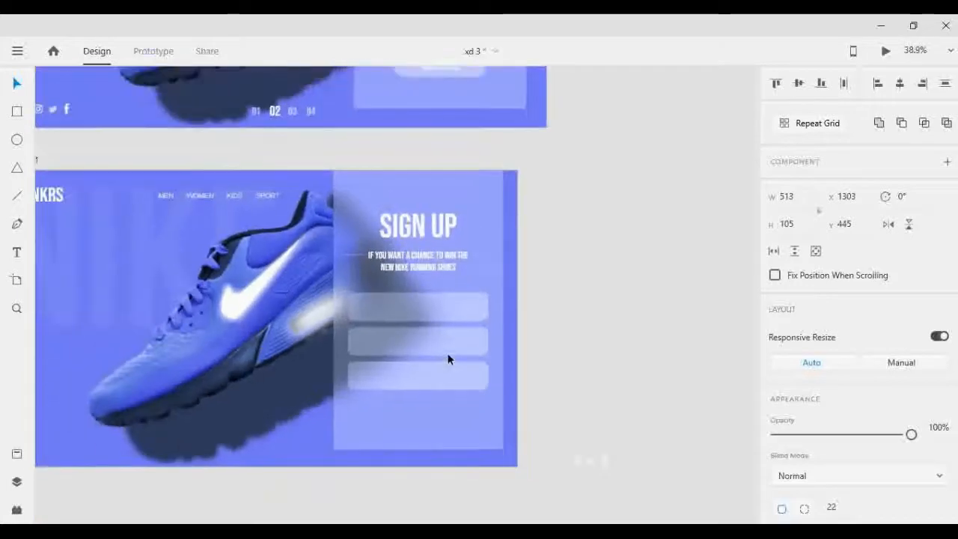
pyautogui.scroll(4, 449, 358)
pyautogui.scroll(1, 527, 393)
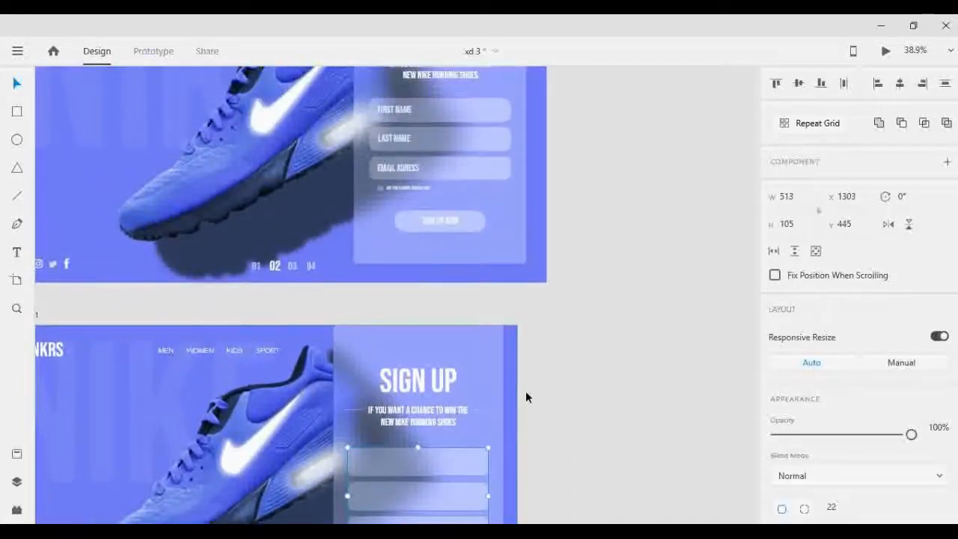
pyautogui.hotkey('shift', 'Up')
pyautogui.hotkey('shift', 'Up')
pyautogui.hotkey('shift', 'Up')
pyautogui.hotkey('shift', 'Up')
pyautogui.hotkey('shift', 'Up')
pyautogui.hotkey('shift', 'Up')
pyautogui.hotkey('shift', 'Up')
pyautogui.hotkey('shift', 'Up')
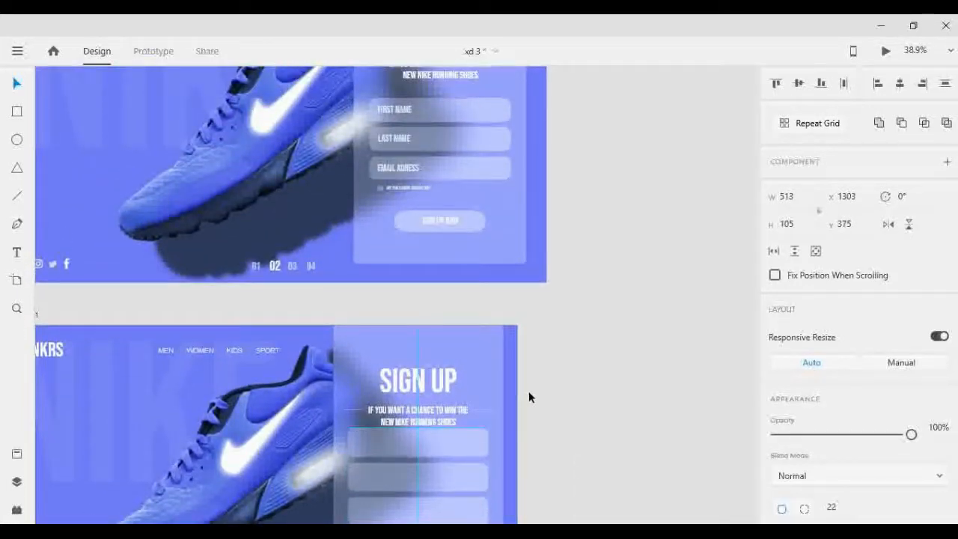
pyautogui.scroll(-2, 558, 388)
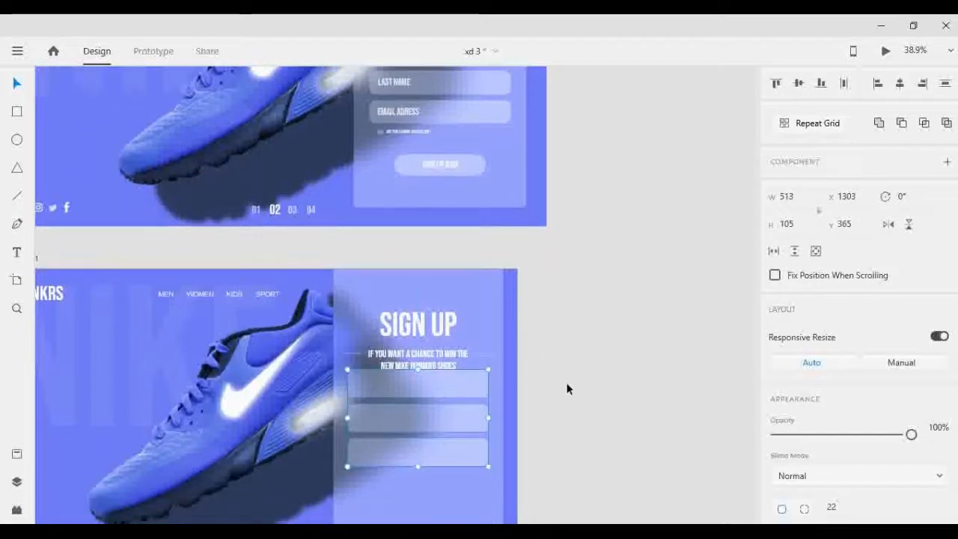
pyautogui.hotkey('shift', 'Down')
pyautogui.hotkey('shift', 'Down')
pyautogui.hotkey('shift', 'Down')
pyautogui.hotkey('shift', 'Down')
pyautogui.hotkey('shift', 'Down')
pyautogui.hotkey('shift', 'Down')
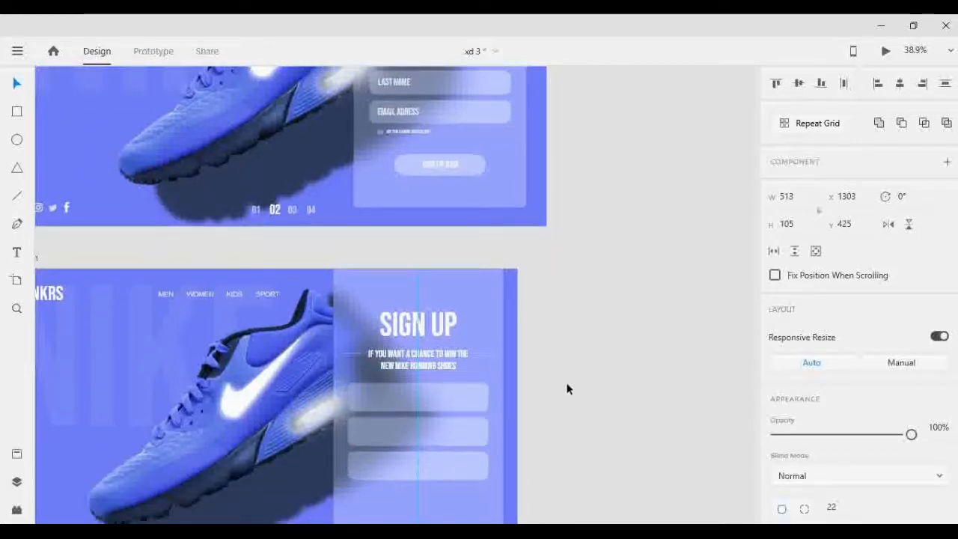
pyautogui.hotkey('shift', 'Down')
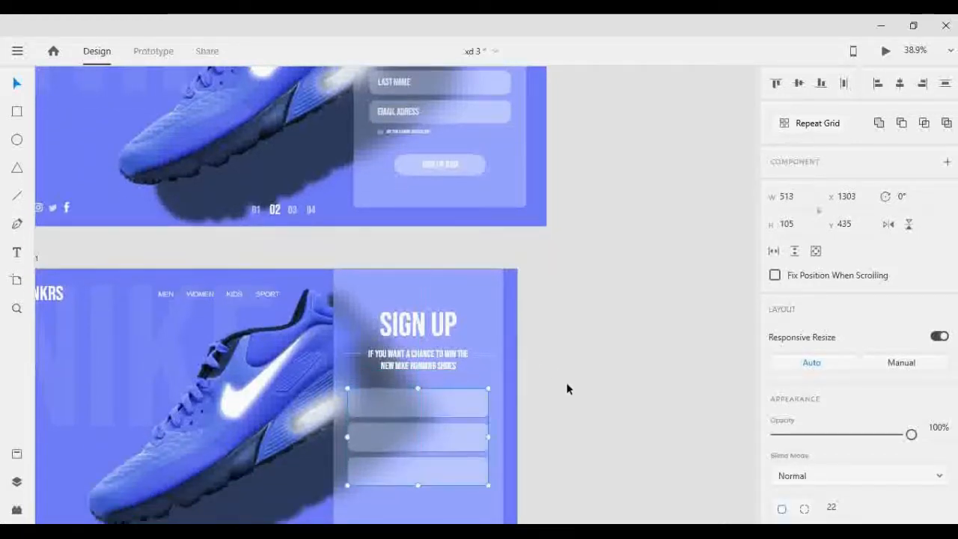
pyautogui.click(566, 389)
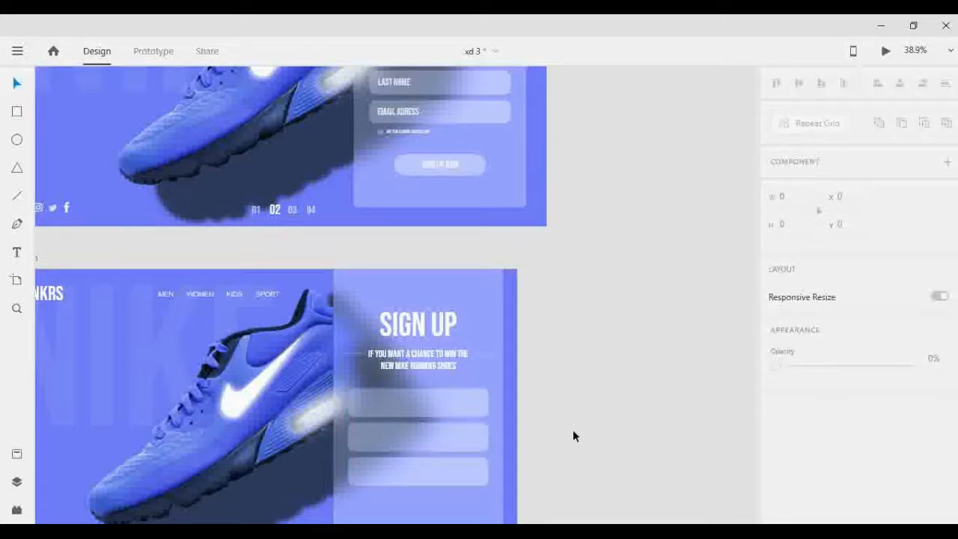
# Step: Duplicate the lowest field rectangle and move the copy straight down to Y 856 near the panel's lower edge
pyautogui.scroll(-1, 584, 374)
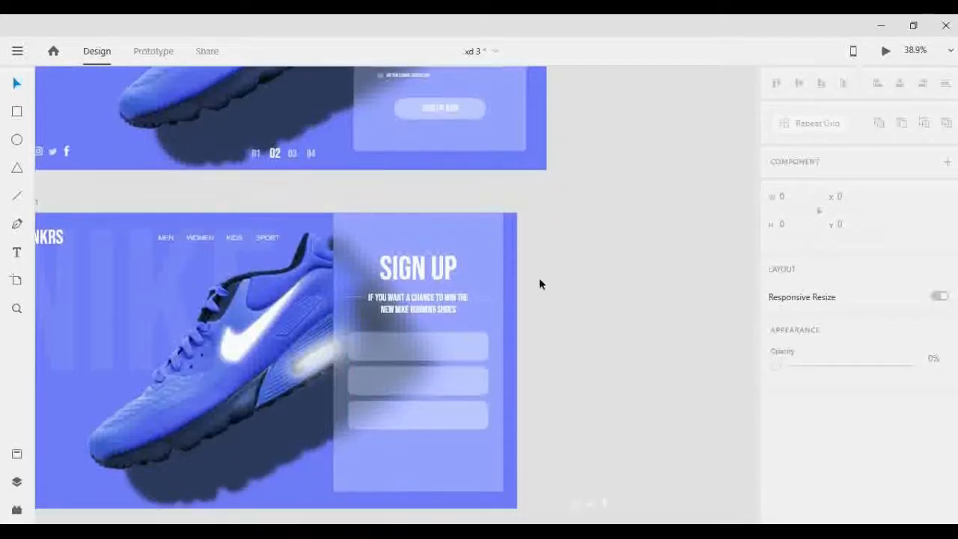
pyautogui.scroll(1, 433, 440)
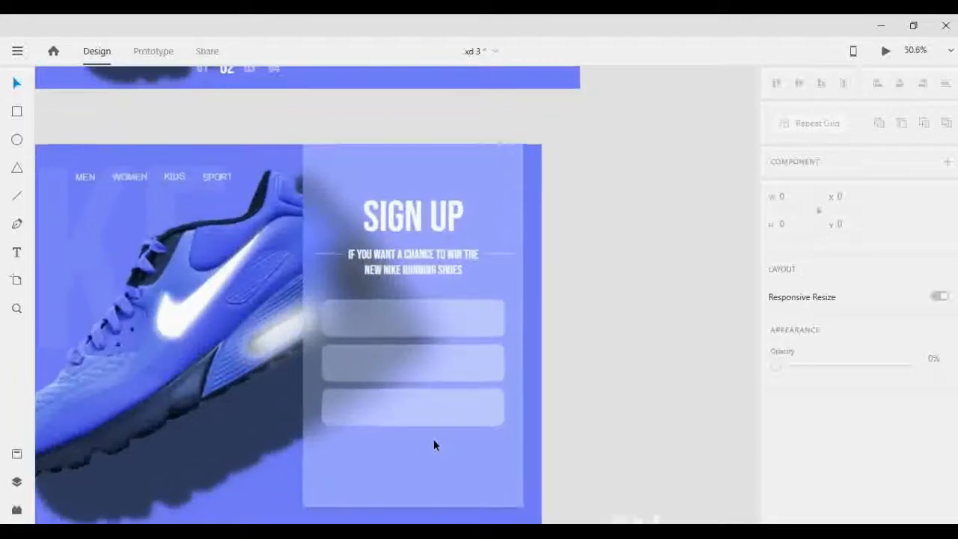
pyautogui.scroll(-1, 410, 419)
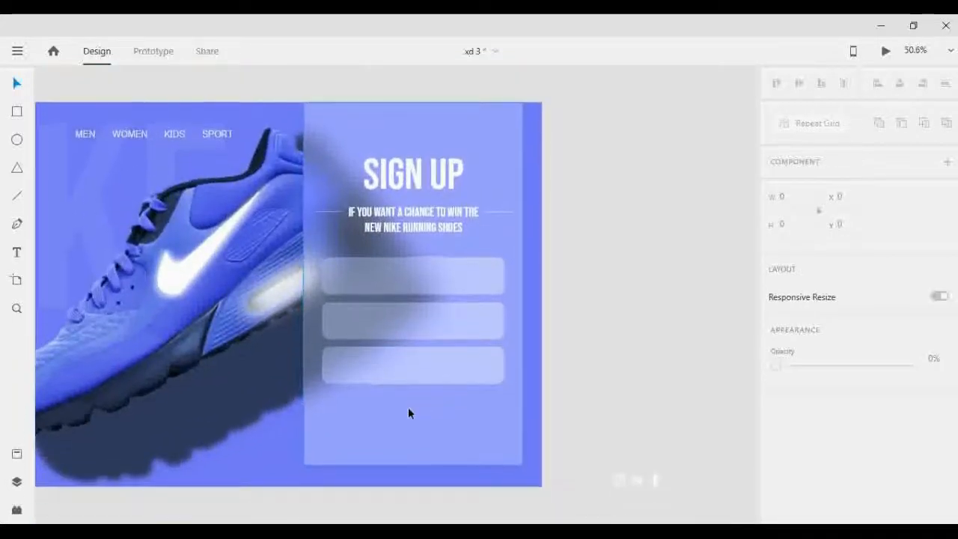
pyautogui.scroll(1, 402, 443)
pyautogui.scroll(1, 406, 426)
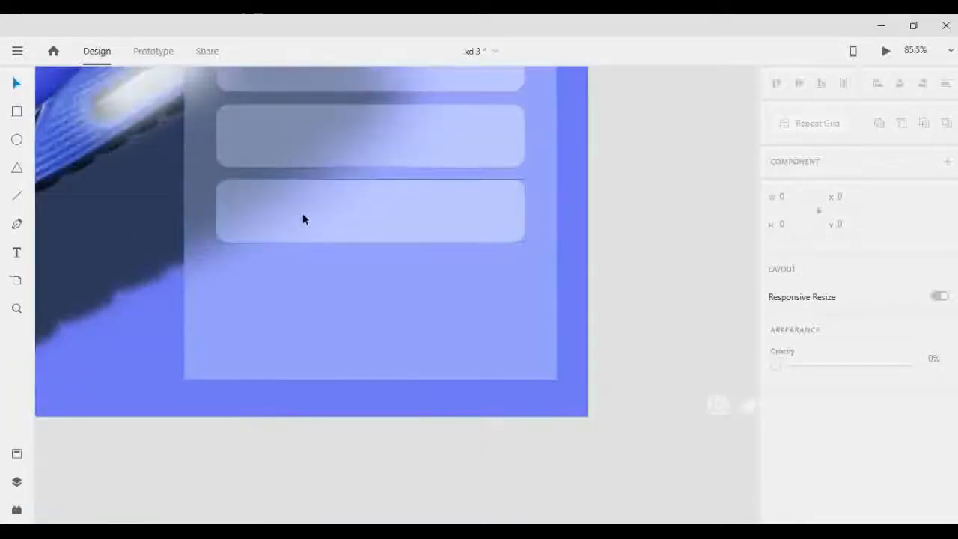
pyautogui.click(303, 215)
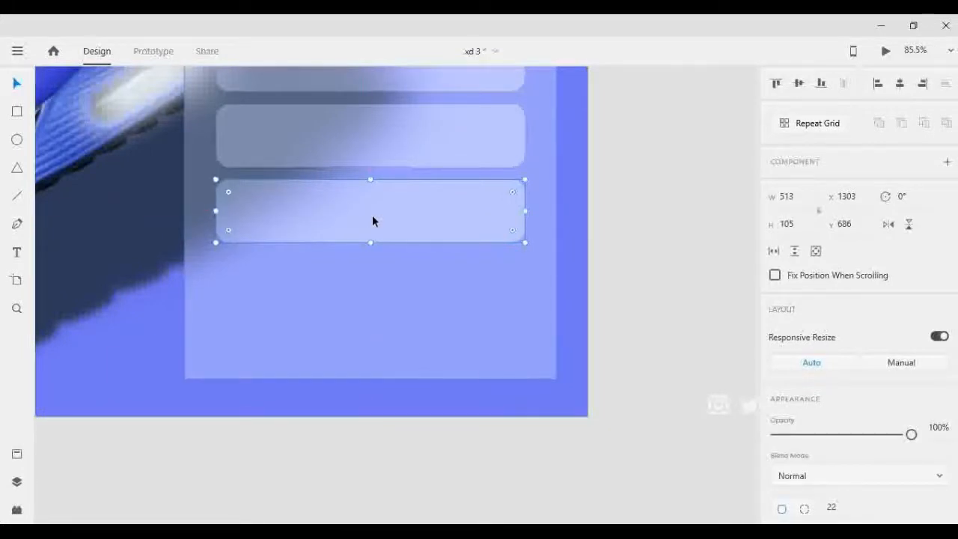
pyautogui.hotkey('ctrl', 'd')
pyautogui.hotkey('shift', 'Down')
pyautogui.hotkey('shift', 'Down')
pyautogui.hotkey('shift', 'Down')
pyautogui.hotkey('shift', 'Down')
pyautogui.hotkey('shift', 'Down')
pyautogui.hotkey('shift', 'Down')
pyautogui.hotkey('shift', 'Down')
pyautogui.hotkey('shift', 'Down')
pyautogui.hotkey('shift', 'Down')
pyautogui.hotkey('shift', 'Down')
pyautogui.hotkey('shift', 'Down')
pyautogui.hotkey('shift', 'Down')
pyautogui.hotkey('shift', 'Down')
pyautogui.hotkey('shift', 'Down')
pyautogui.hotkey('shift', 'Down')
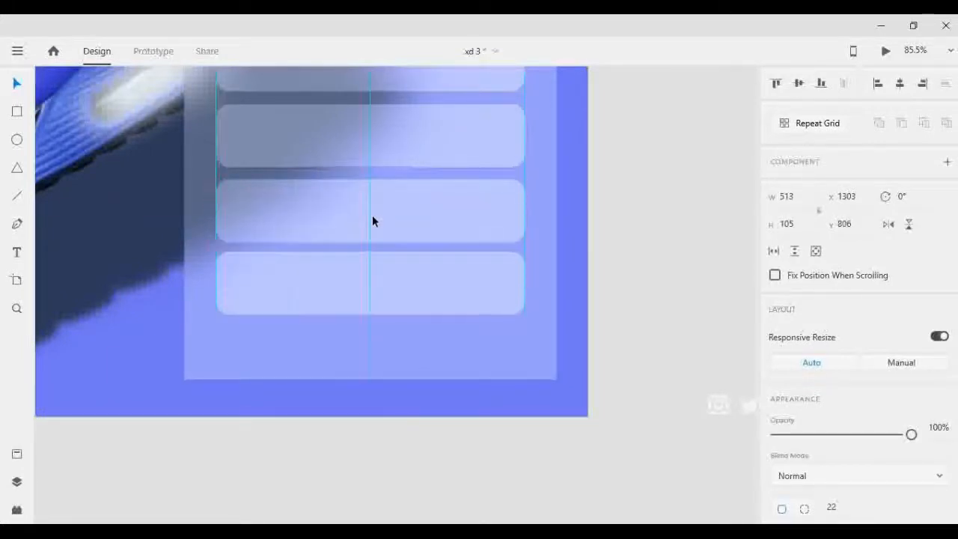
pyautogui.hotkey('shift', 'Down')
pyautogui.hotkey('shift', 'Down')
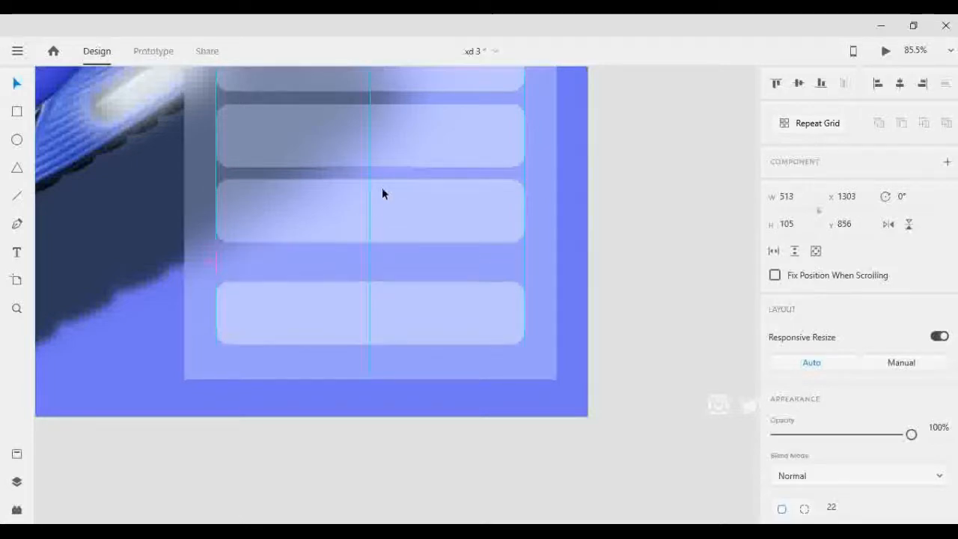
# Step: Round the lowest rectangle's corners to a radius of 53 and shrink it to a centred pill-shaped button about 303 wide
pyautogui.moveTo(513, 296); pyautogui.dragTo(459, 325)
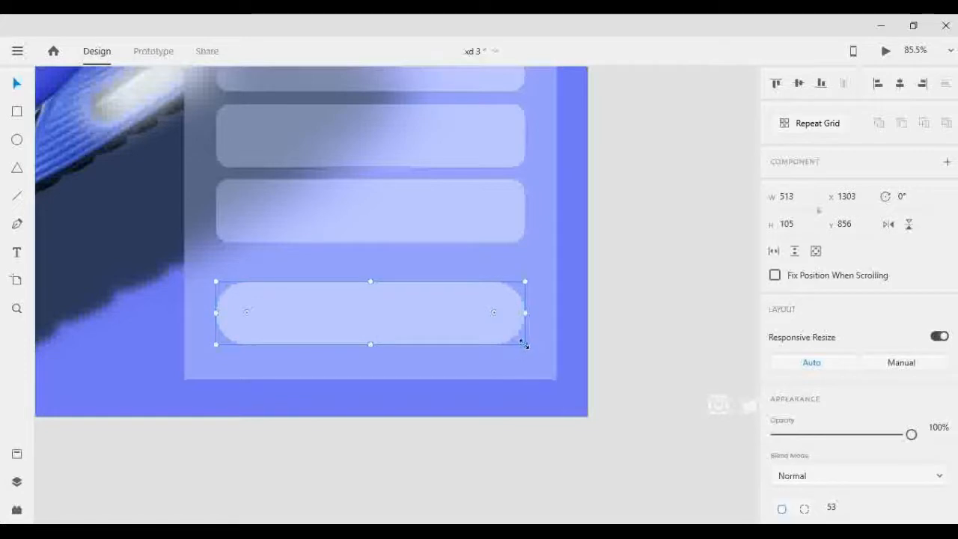
pyautogui.moveTo(525, 345); pyautogui.dragTo(502, 331)
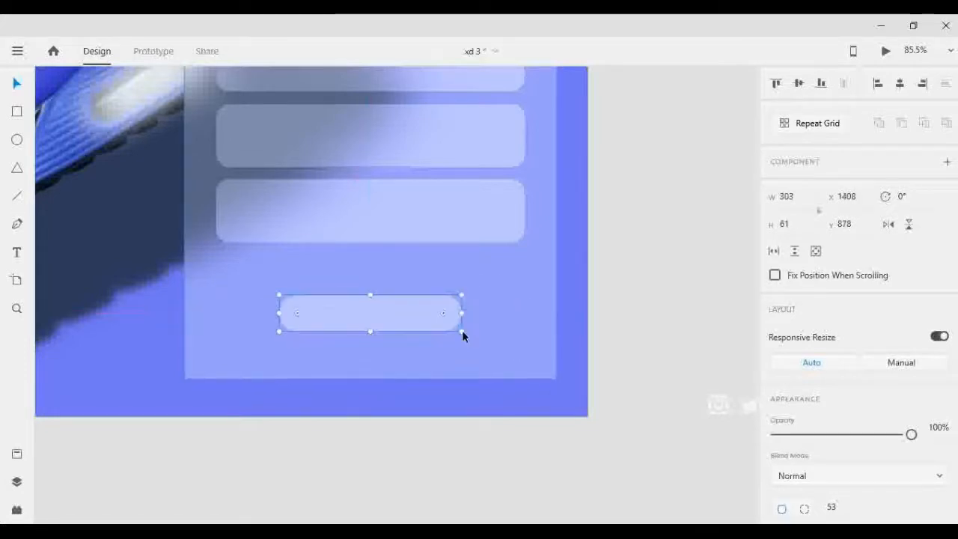
pyautogui.moveTo(371, 294); pyautogui.dragTo(370, 284)
pyautogui.click(583, 377)
# Step: Duplicate the SIGN UP heading and place the copy over the pill-shaped button at X 1408, Y 847
pyautogui.scroll(5, 422, 330)
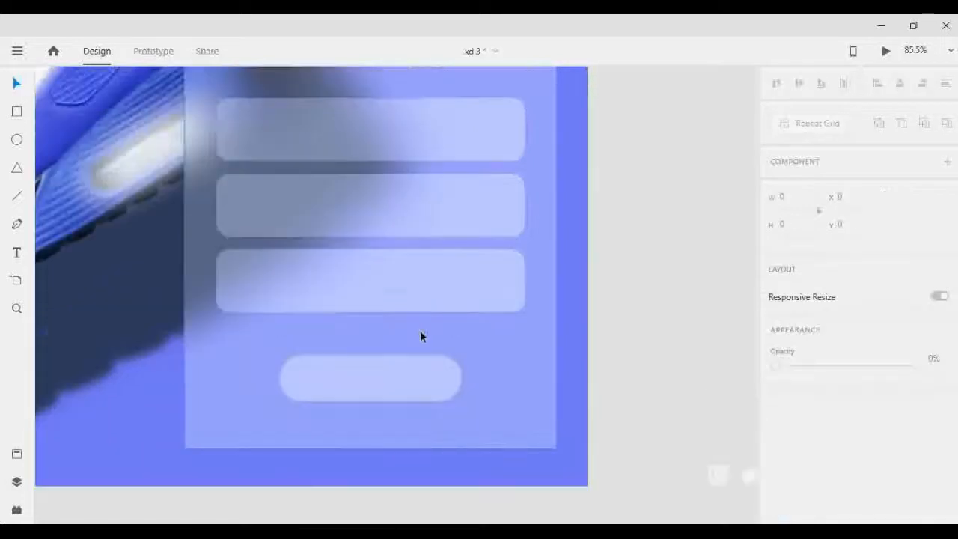
pyautogui.click(396, 176)
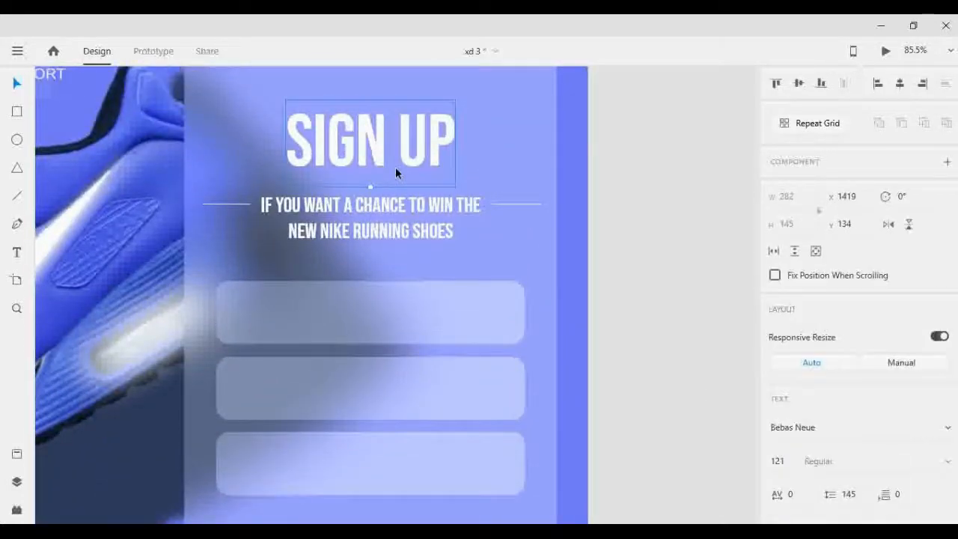
pyautogui.moveTo(413, 159); pyautogui.dragTo(404, 438)
pyautogui.scroll(-5, 422, 315)
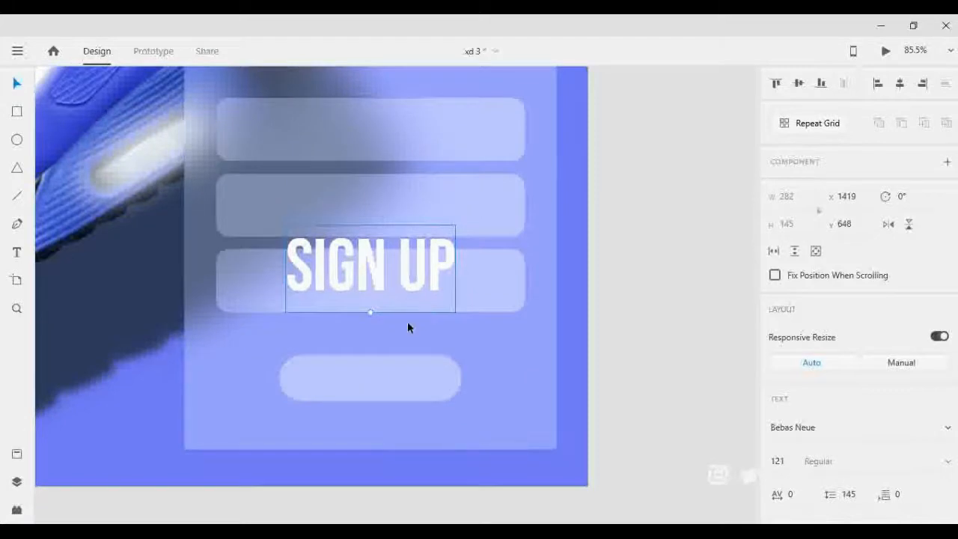
pyautogui.moveTo(434, 271); pyautogui.dragTo(427, 398)
# Step: Change the text of the copied heading over the pill-shaped button to SIGN UP NOW
pyautogui.doubleClick(446, 381)
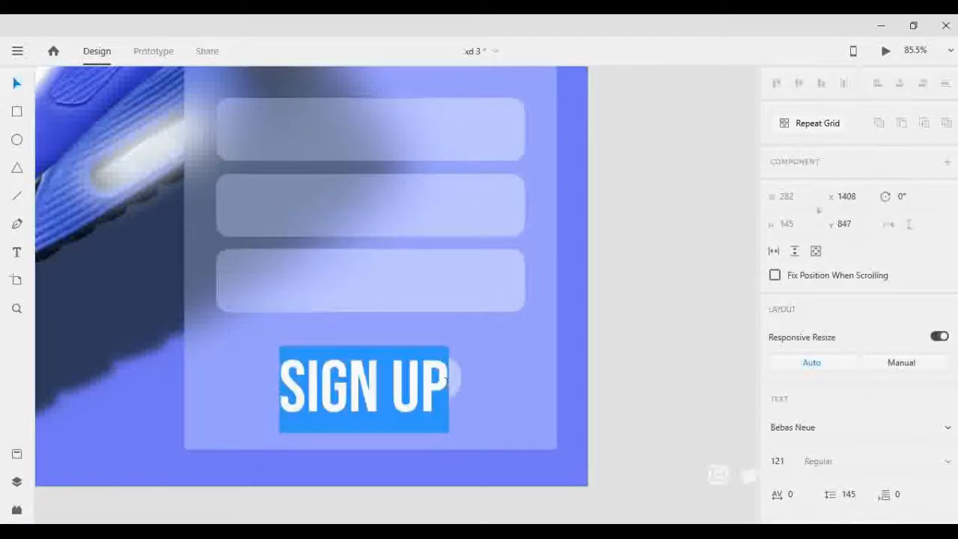
pyautogui.write('S')
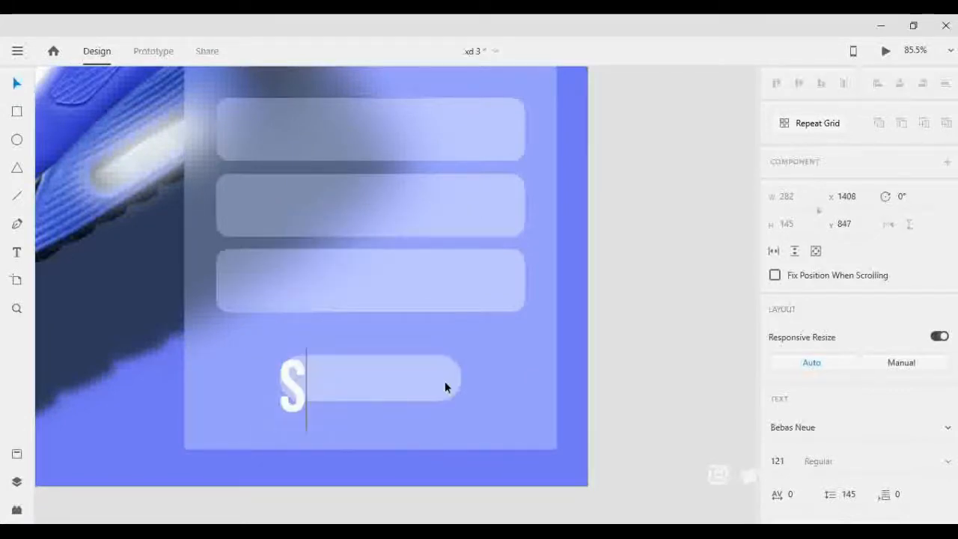
pyautogui.write('IGN UO')
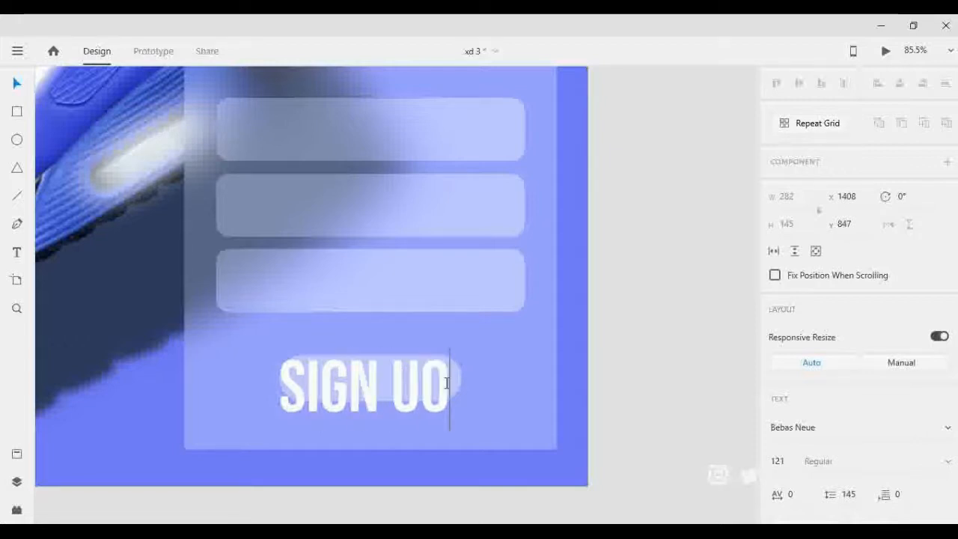
pyautogui.press('BackSpace')
pyautogui.write('P NOW')
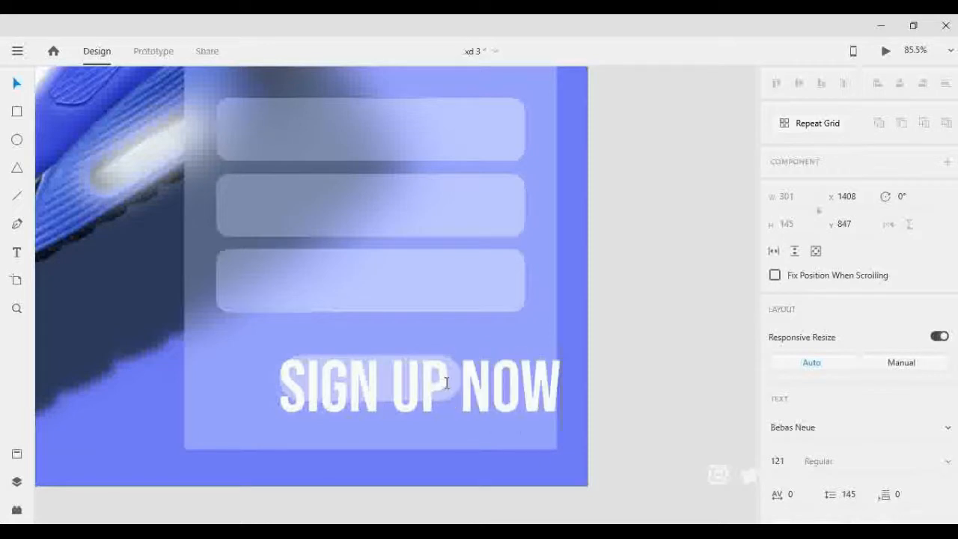
pyautogui.click(546, 395)
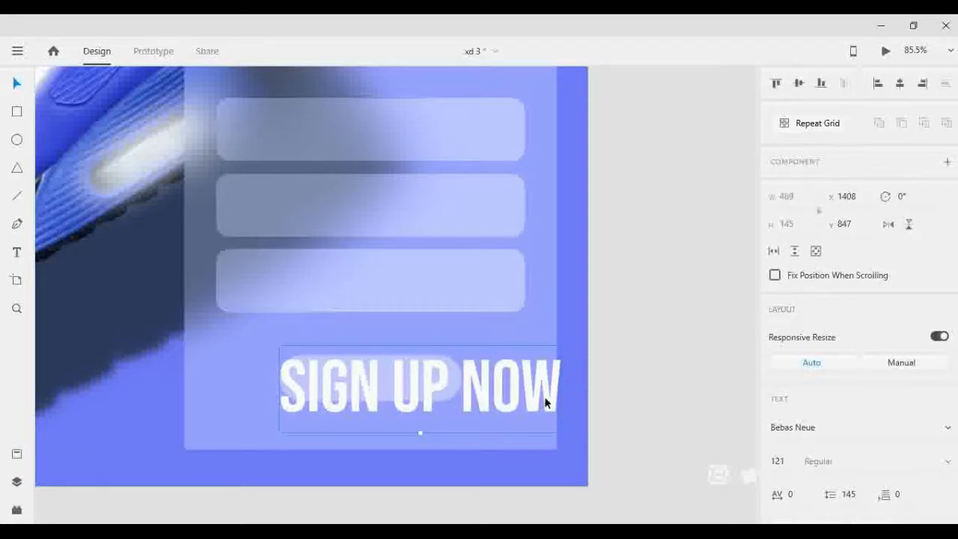
# Step: Shrink the SIGN UP NOW label to fit inside the pill-shaped button and centre the two horizontally
pyautogui.moveTo(422, 434); pyautogui.dragTo(383, 384)
pyautogui.keyDown('shift'); pyautogui.click(431, 385); pyautogui.keyUp('shift')
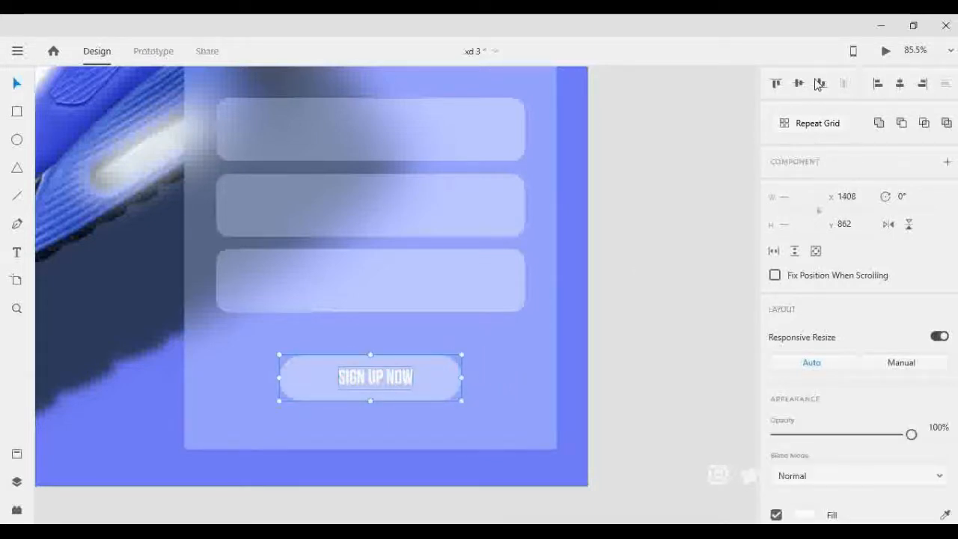
pyautogui.click(900, 84)
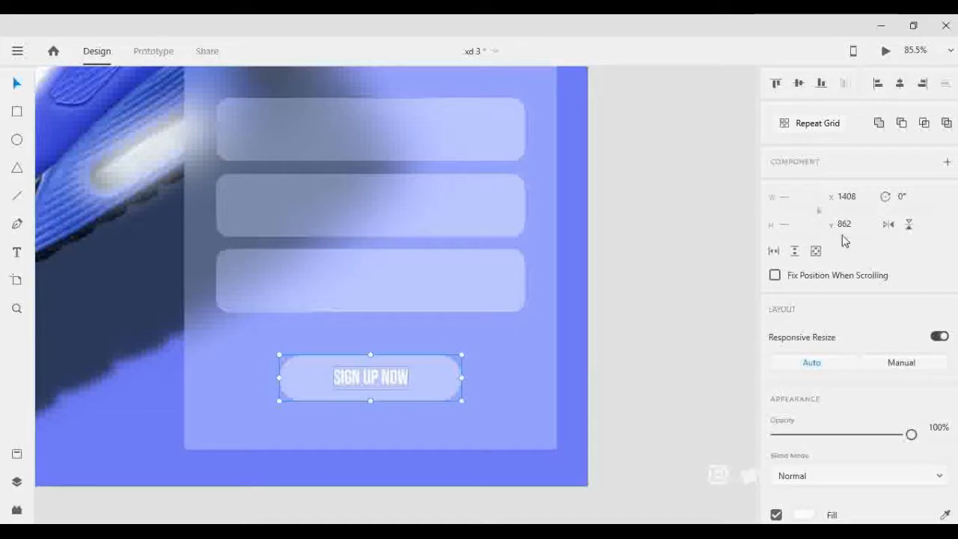
# Step: Group the label with its pill shape and scale the group down around its centre to about 187 × 47
pyautogui.hotkey('ctrl', 'g')
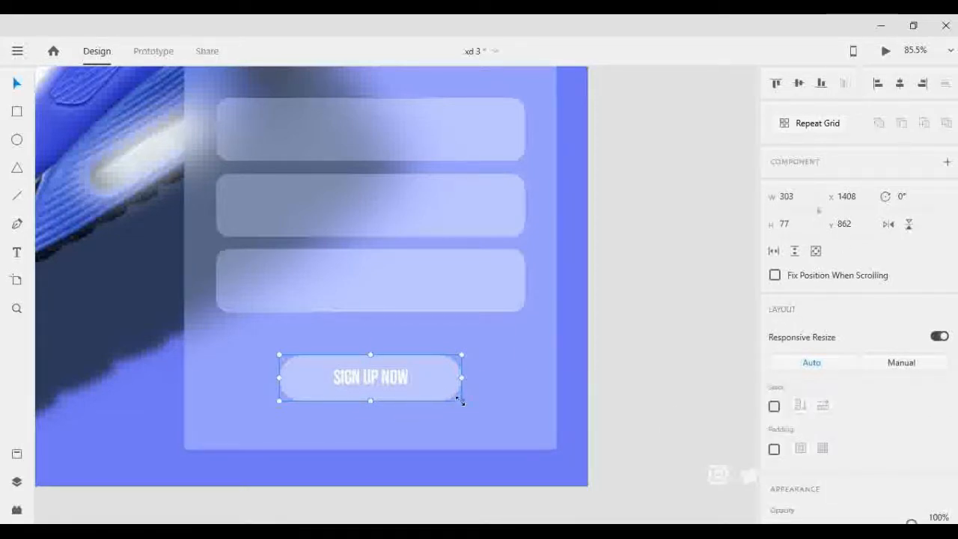
pyautogui.press('alt')
pyautogui.moveTo(459, 401); pyautogui.dragTo(427, 392)
pyautogui.click(494, 405)
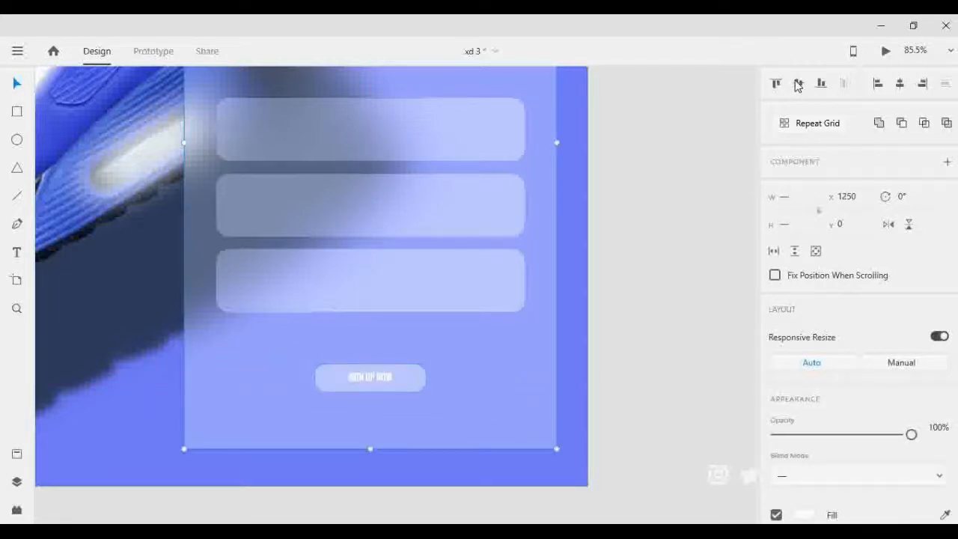
pyautogui.click(687, 359)
# Step: Enlarge the grouped SIGN UP NOW button around its centre to about 215 × 55
pyautogui.scroll(3, 644, 364)
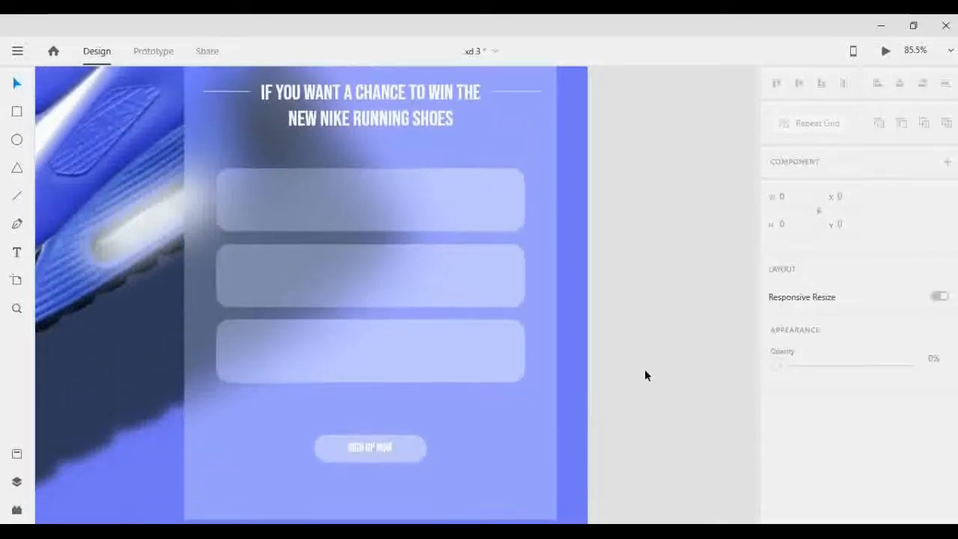
pyautogui.scroll(-2, 646, 375)
pyautogui.click(398, 405)
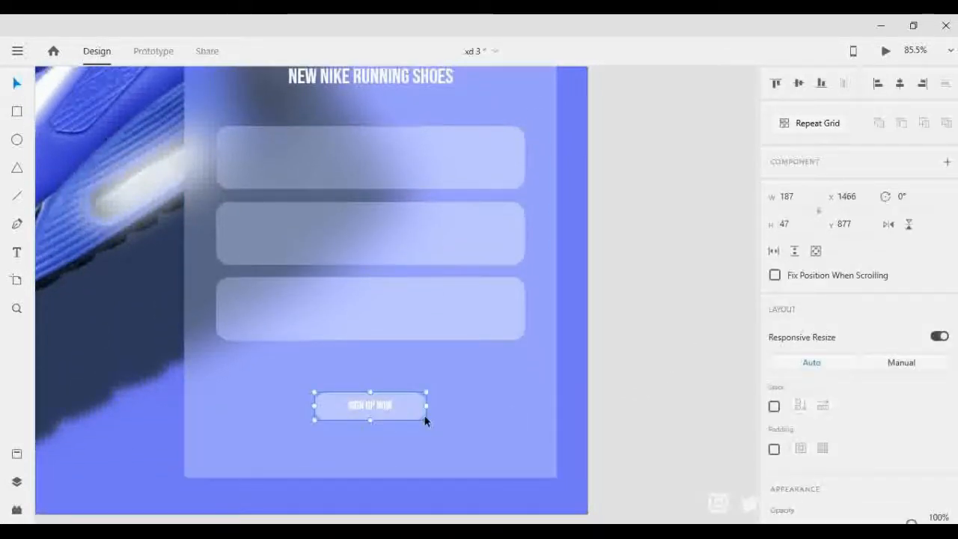
pyautogui.press('alt')
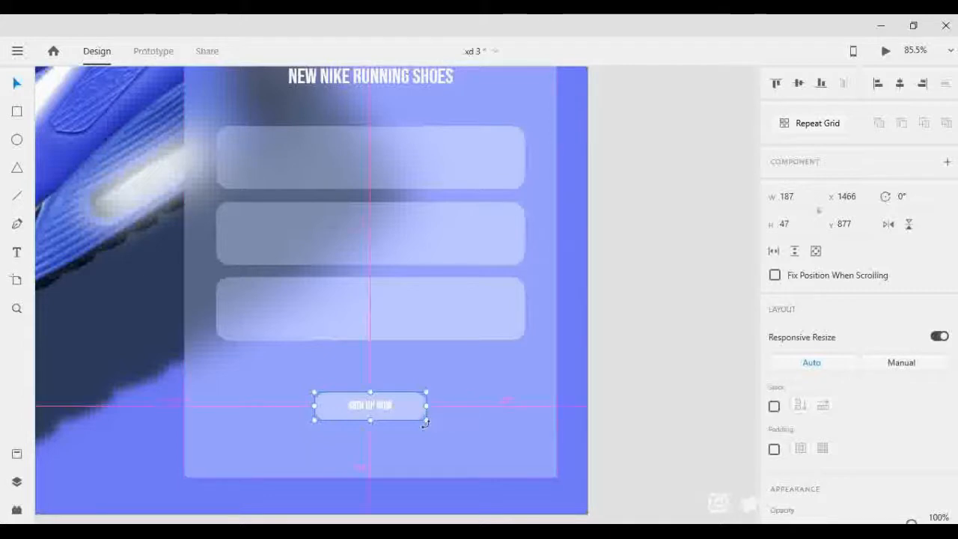
pyautogui.moveTo(426, 420); pyautogui.dragTo(433, 425)
pyautogui.click(649, 423)
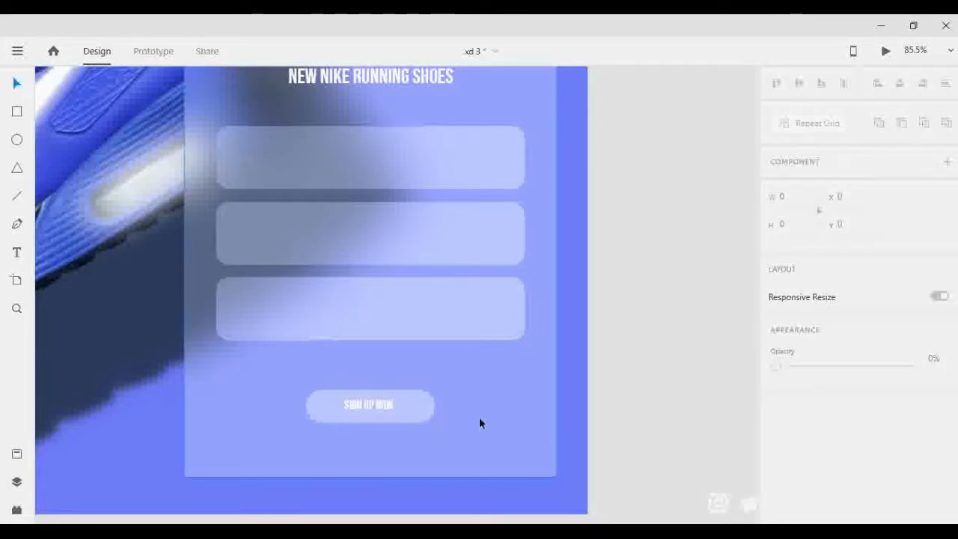
pyautogui.click(415, 402)
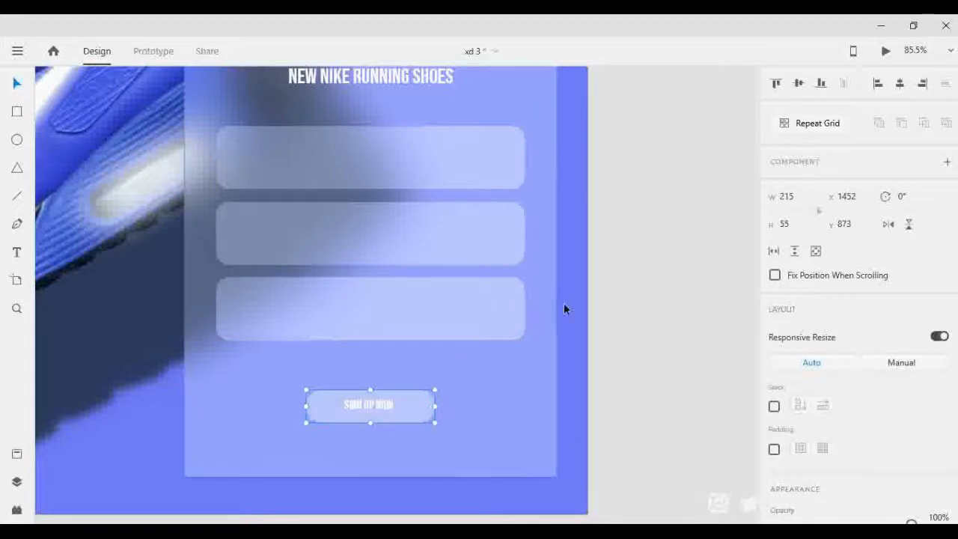
# Step: Duplicate the large SIGN UP heading into the first field at X 1355, Y 444 and shrink the copy to font size 88
pyautogui.scroll(2, 596, 341)
pyautogui.scroll(-2, 595, 354)
pyautogui.click(696, 370)
pyautogui.scroll(3, 693, 370)
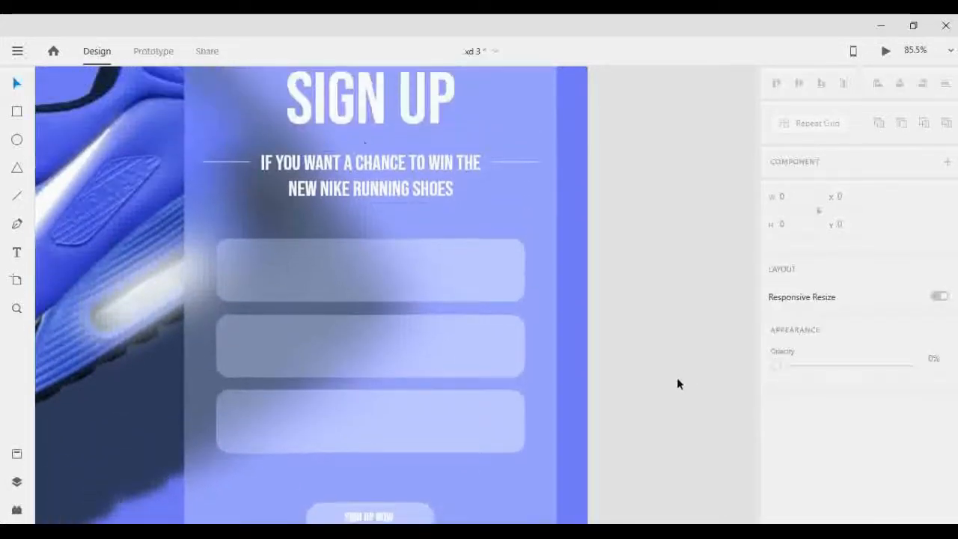
pyautogui.click(376, 152)
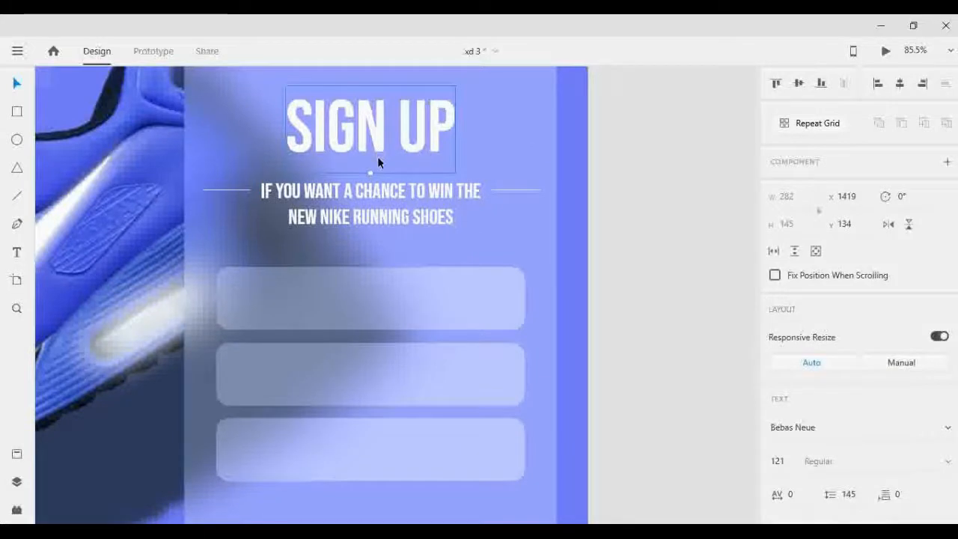
pyautogui.moveTo(378, 161); pyautogui.dragTo(312, 310)
# Step: Change the text in the first field to FIRST NAME
pyautogui.doubleClick(315, 311)
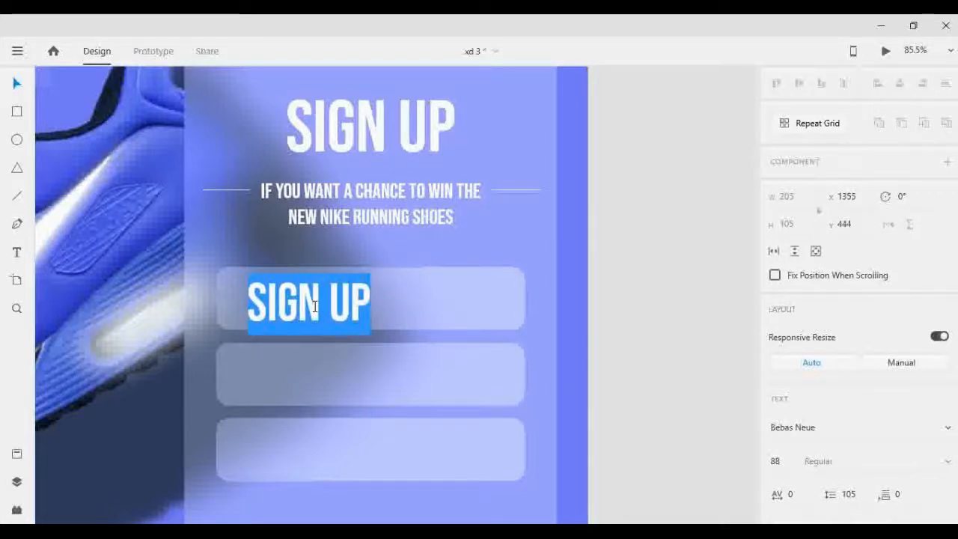
pyautogui.write('FI')
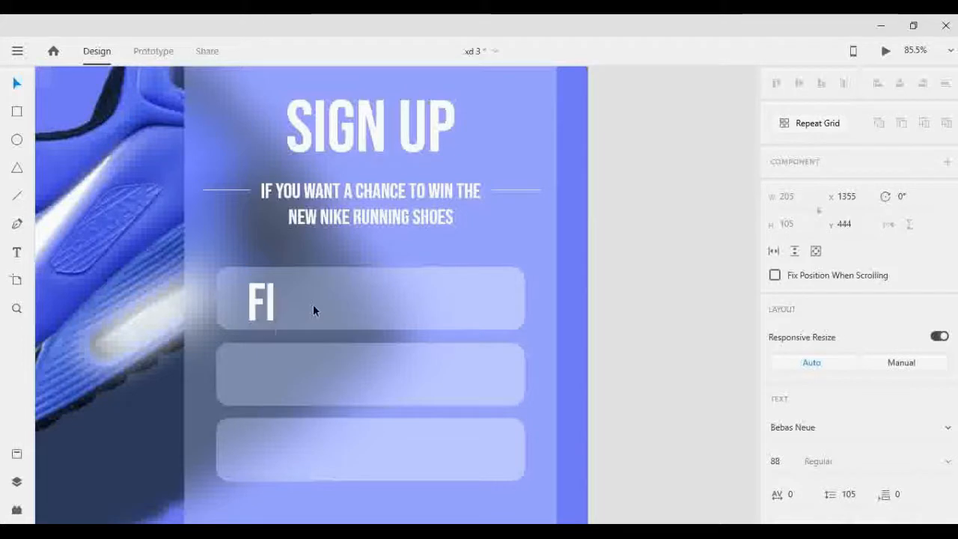
pyautogui.write('RST')
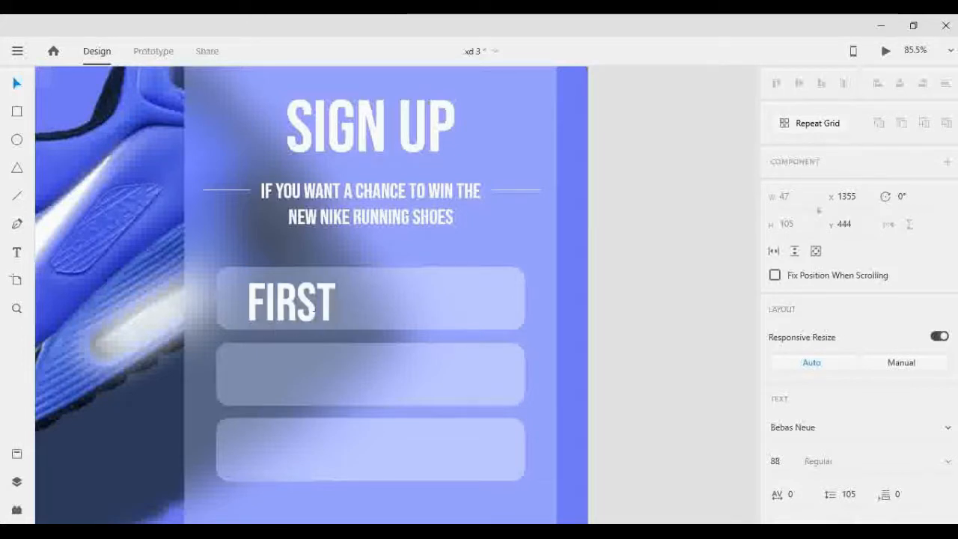
pyautogui.write(' NAME')
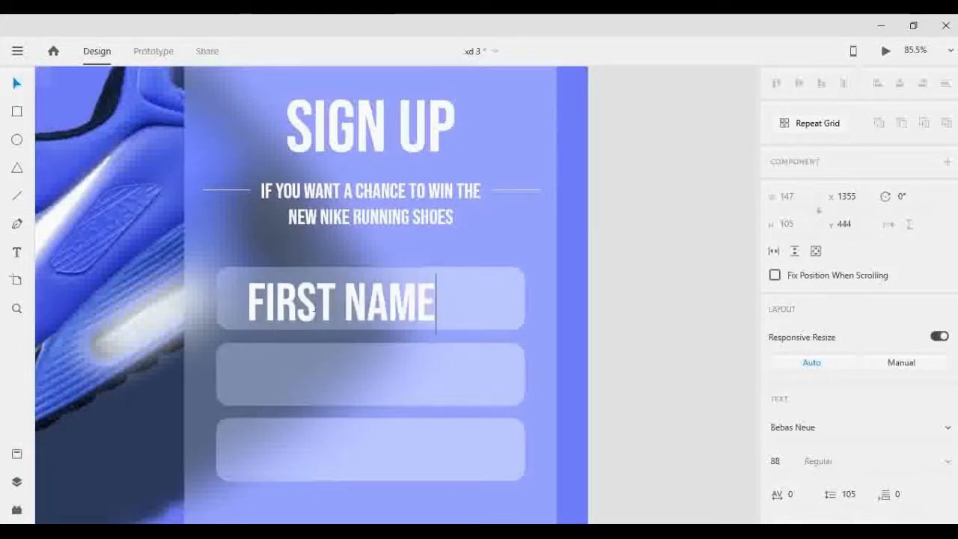
pyautogui.press('Escape')
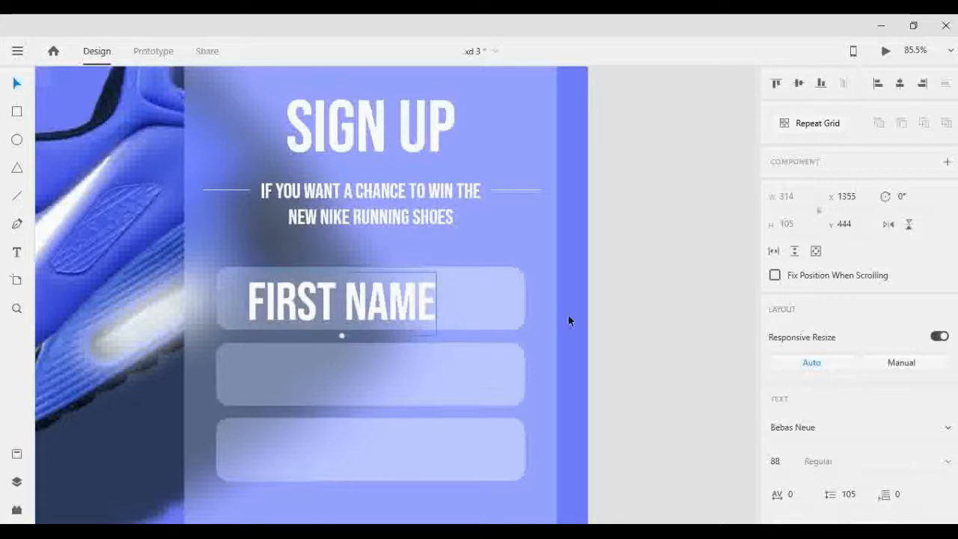
# Step: Duplicate the FIRST NAME label into the second field and change the copy to LAST NAME
pyautogui.moveTo(402, 311); pyautogui.dragTo(396, 385)
pyautogui.doubleClick(327, 384)
pyautogui.moveTo(337, 382); pyautogui.dragTo(253, 369)
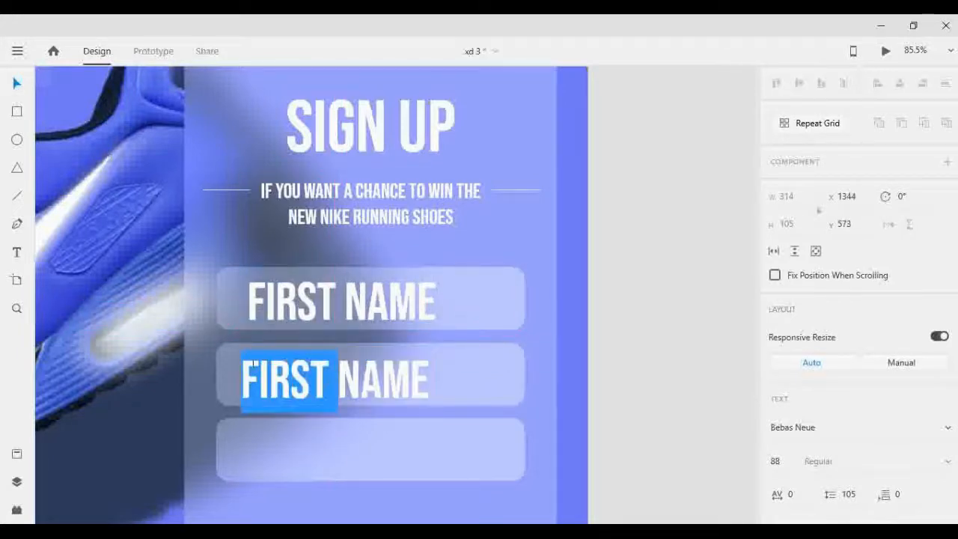
pyautogui.write('LAST')
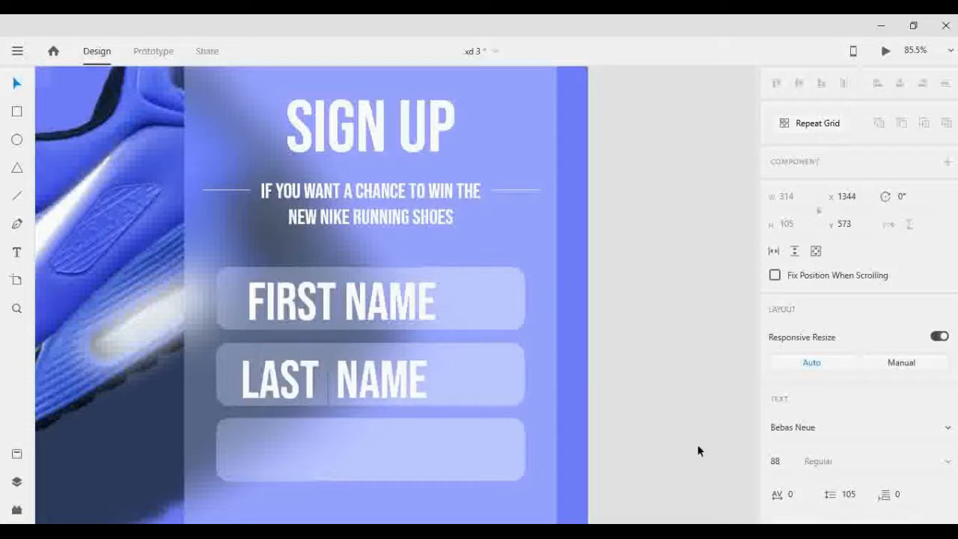
pyautogui.press('Escape')
# Step: Duplicate the LAST NAME label into the third field and replace the copy's text with EMAIL
pyautogui.moveTo(411, 395); pyautogui.dragTo(425, 451)
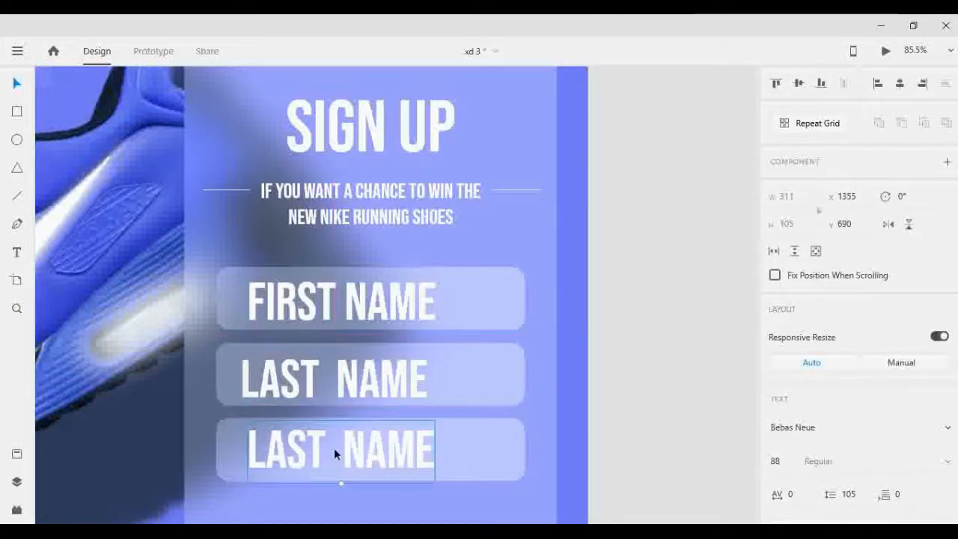
pyautogui.doubleClick(336, 451)
pyautogui.click(341, 452)
pyautogui.hotkey('ctrl', 'a')
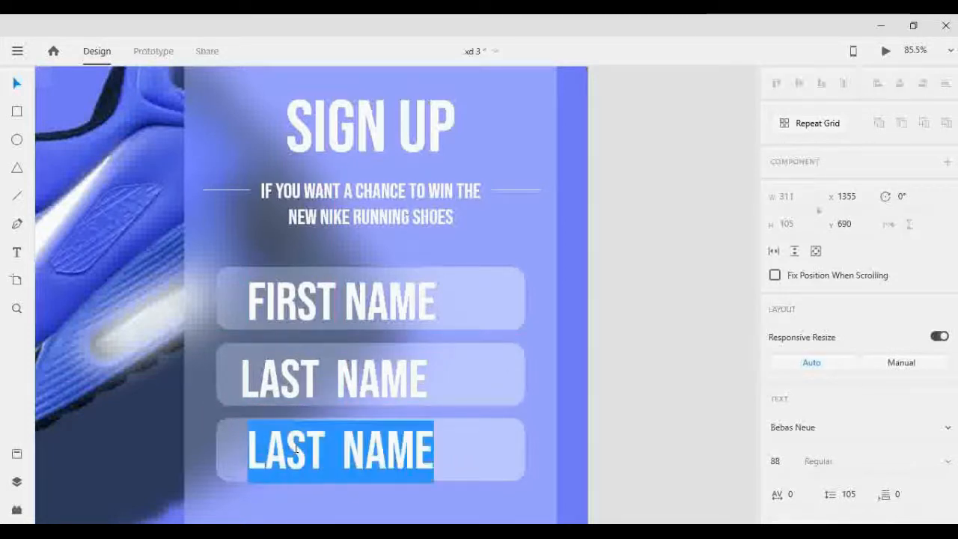
pyautogui.write('EM')
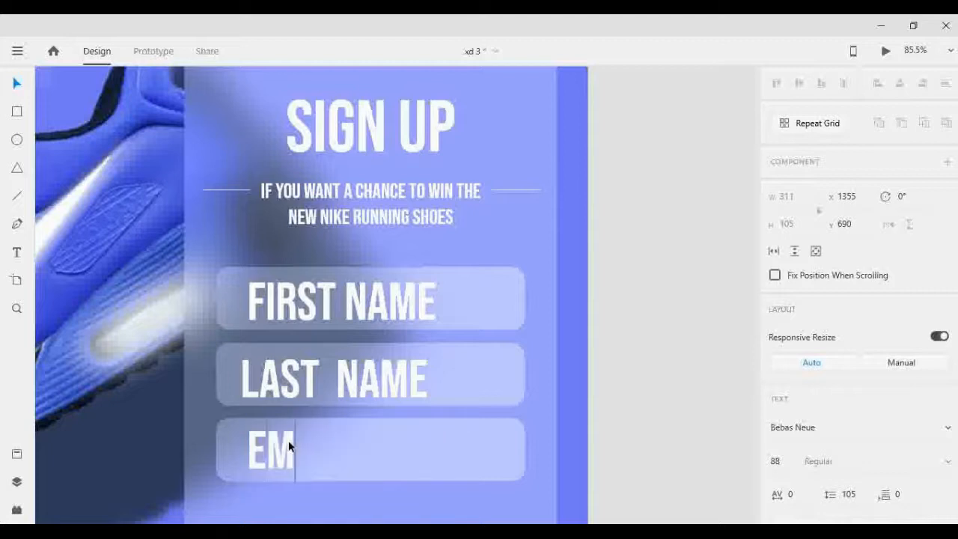
pyautogui.write('AIL')
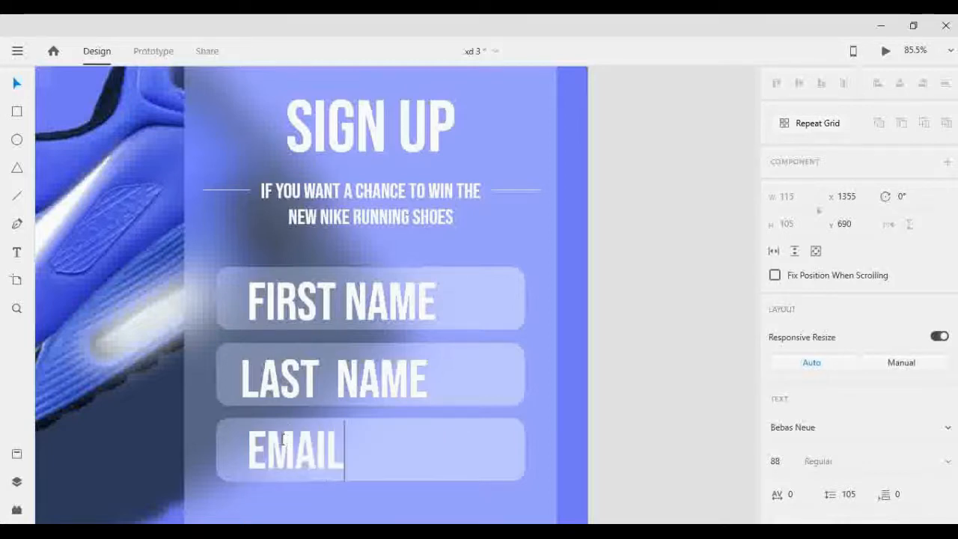
# Step: Remove the extra space between the two words of the LAST NAME label
pyautogui.click(328, 378)
pyautogui.doubleClick(335, 384)
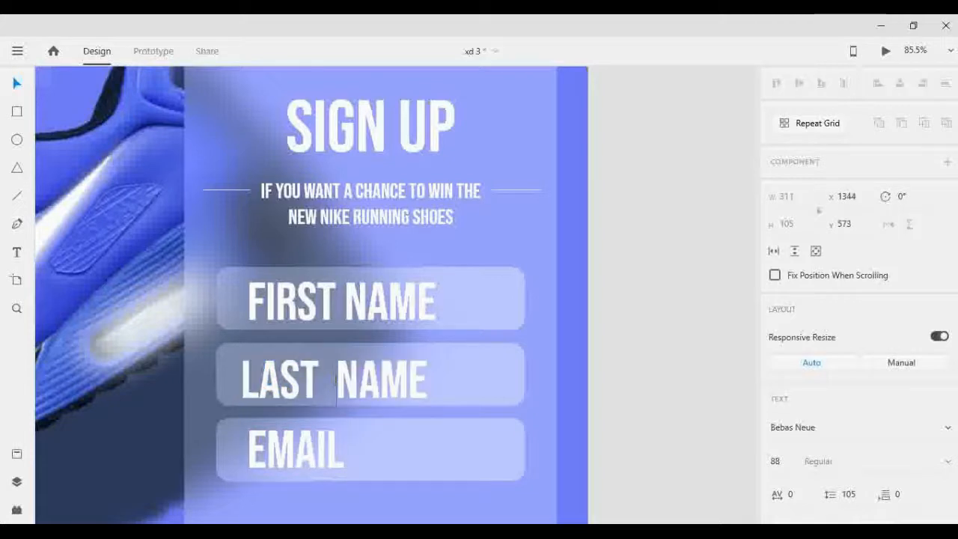
pyautogui.press('BackSpace')
pyautogui.press('Escape')
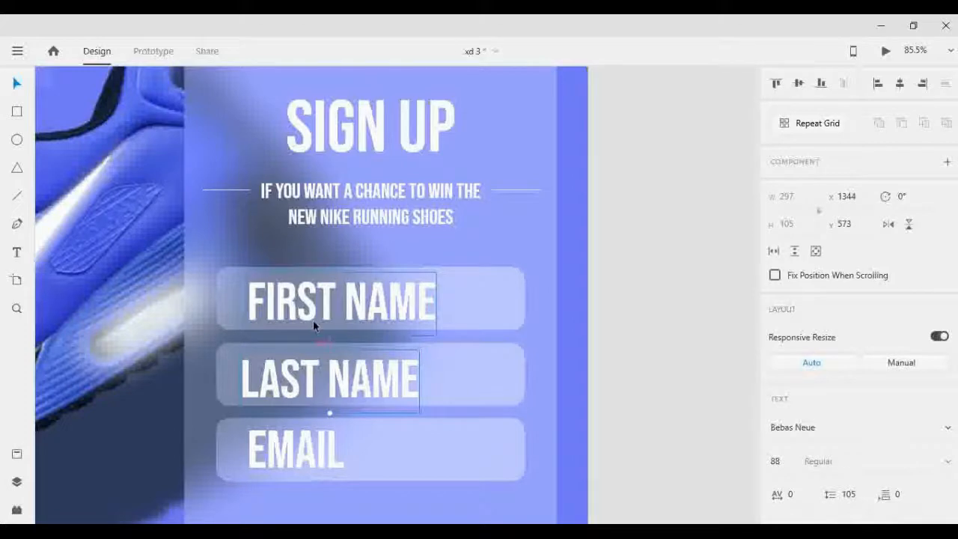
# Step: Check the font size of the FIRST NAME label on the finished sign-up artboard above
pyautogui.keyDown('ctrl'); pyautogui.scroll(-2, 305, 337); pyautogui.keyUp('ctrl')
pyautogui.scroll(2, 364, 306)
pyautogui.scroll(5, 368, 333)
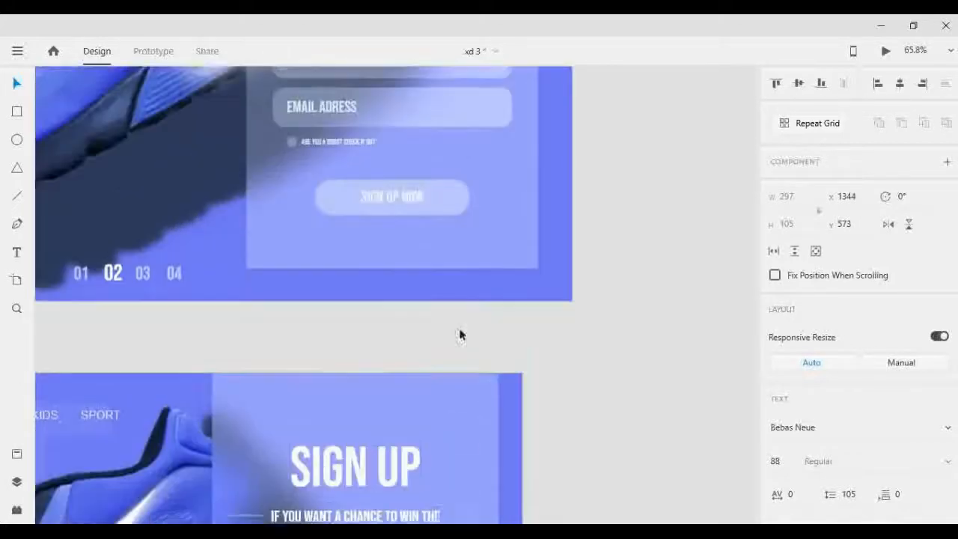
pyautogui.click(332, 184)
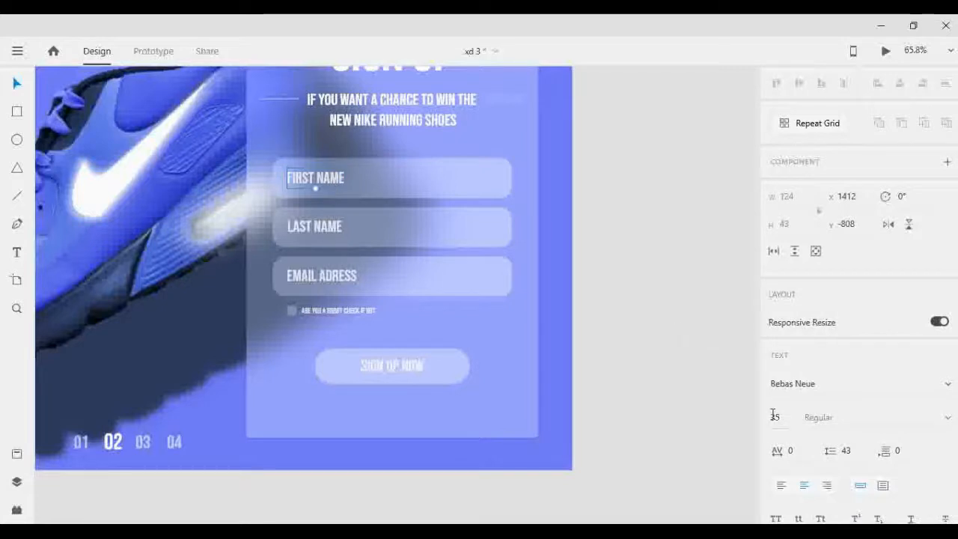
pyautogui.scroll(-5, 696, 349)
pyautogui.scroll(-2, 640, 330)
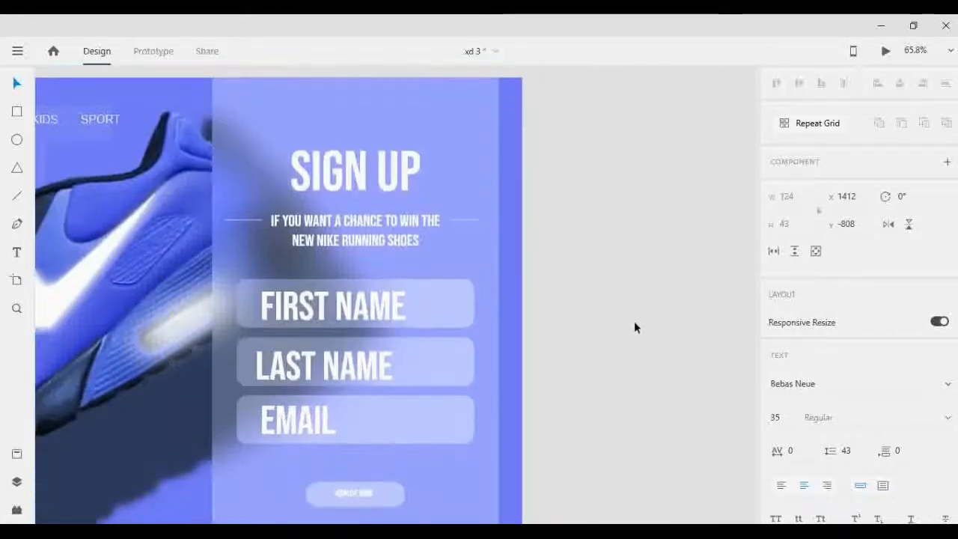
# Step: Set the font size of the FIRST NAME label in the new form to 35
pyautogui.click(350, 282)
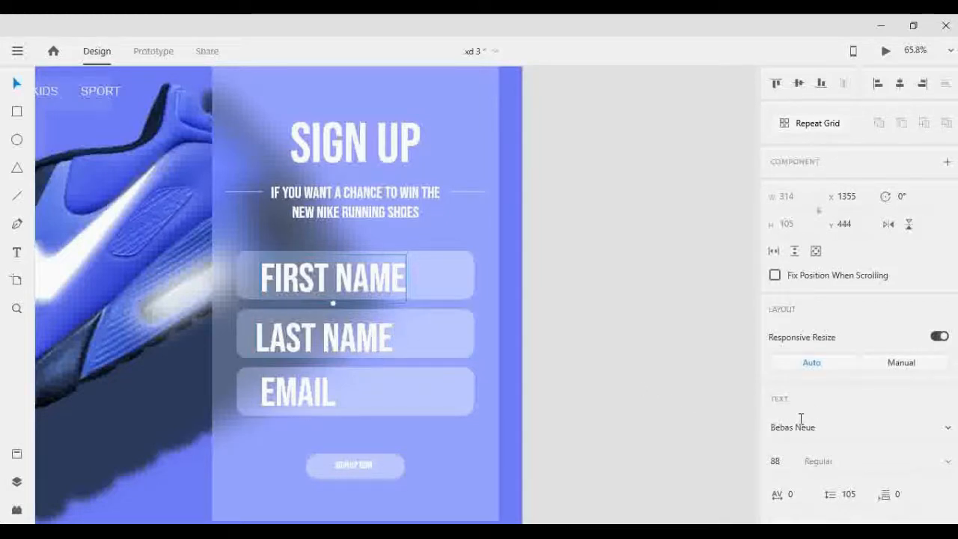
pyautogui.click(772, 463)
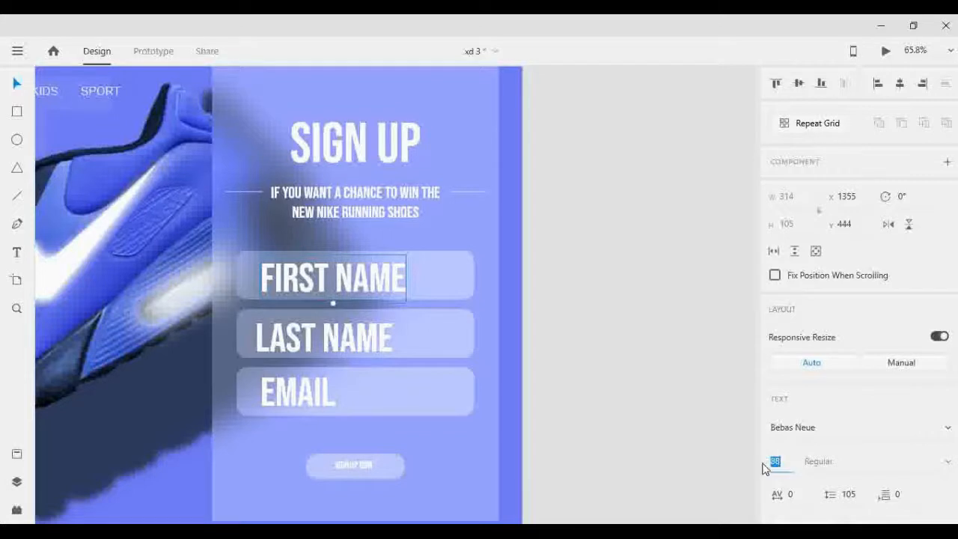
pyautogui.write('35')
pyautogui.press('Return')
# Step: Set the font size of the LAST NAME and EMAIL labels in the new form to 35
pyautogui.click(298, 342)
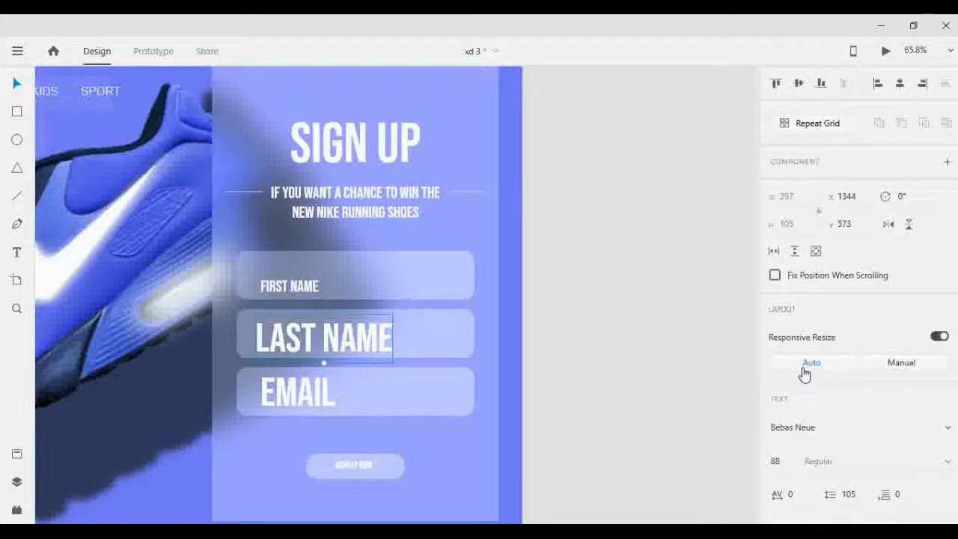
pyautogui.click(780, 462)
pyautogui.press('Return')
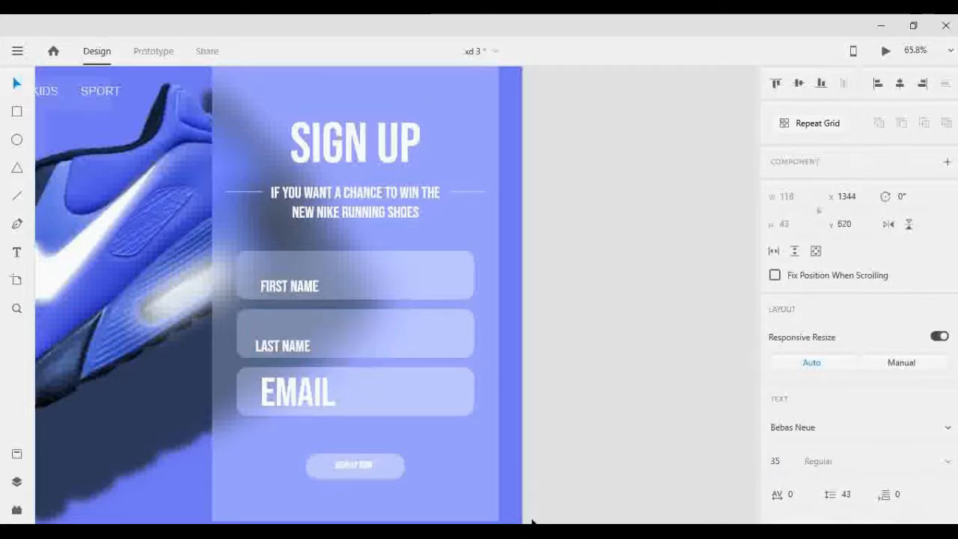
pyautogui.click(274, 394)
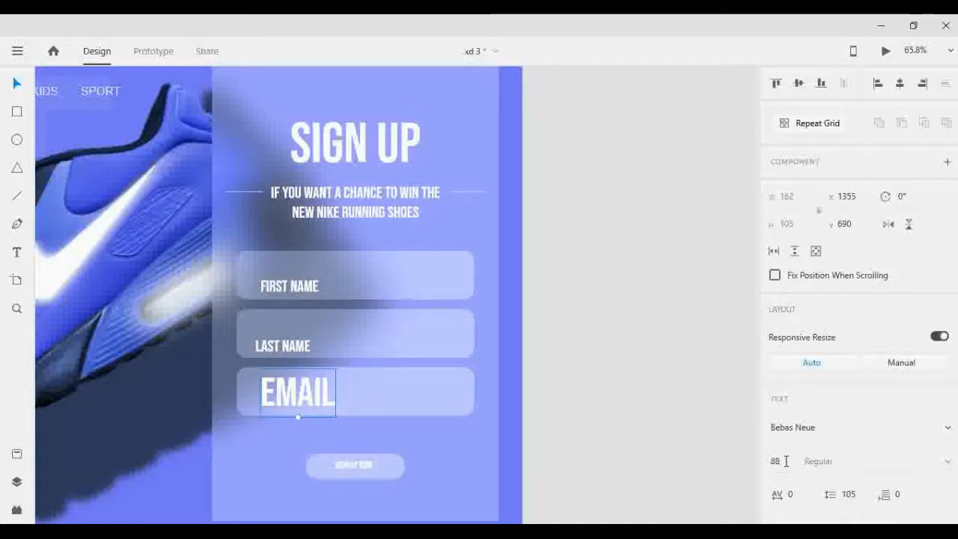
pyautogui.click(778, 462)
pyautogui.write('35')
pyautogui.press('Return')
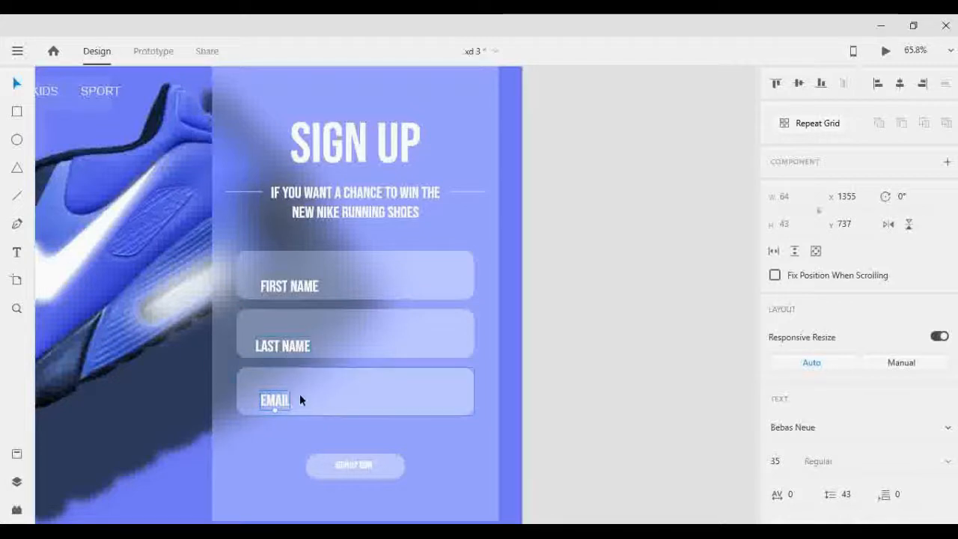
# Step: Centre the EMAIL label horizontally and vertically on the third input field
pyautogui.keyDown('shift'); pyautogui.click(328, 411); pyautogui.keyUp('shift')
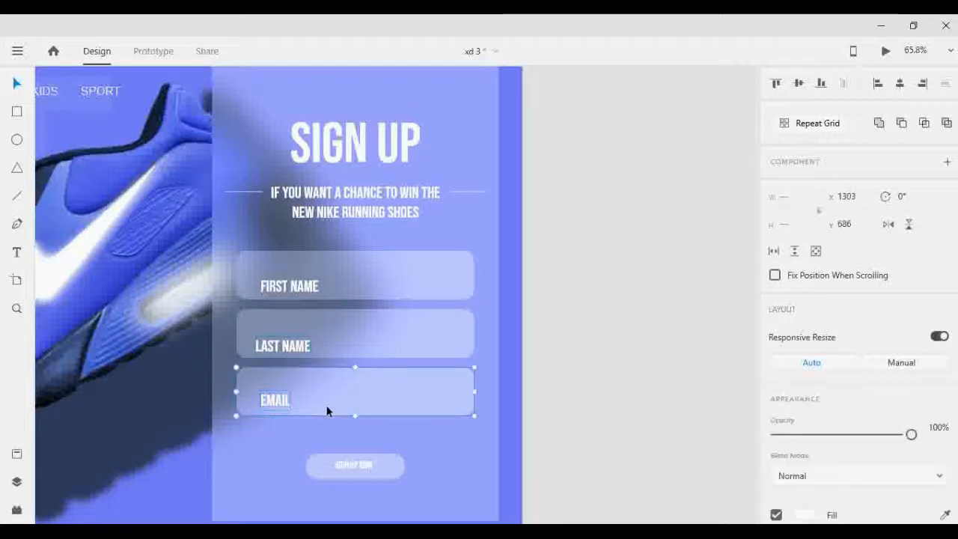
pyautogui.click(799, 84)
pyautogui.click(900, 83)
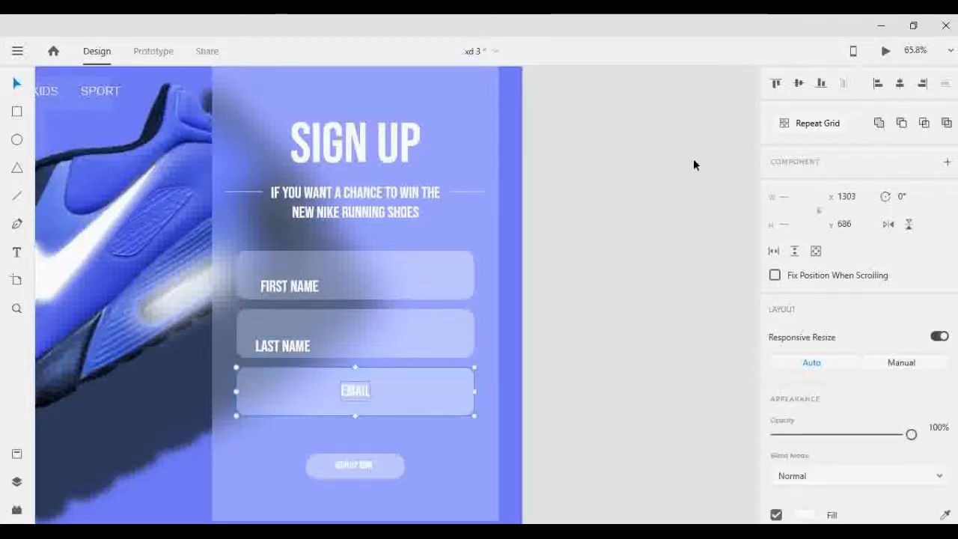
pyautogui.click(579, 449)
# Step: Shift the EMAIL label horizontally to X 1334, just inside the left edge of its field
pyautogui.click(353, 390)
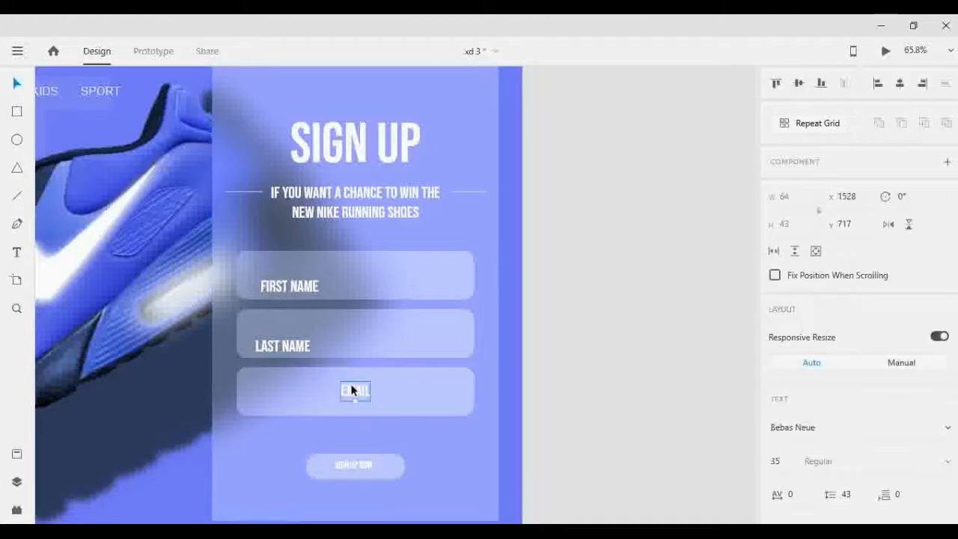
pyautogui.hotkey('shift', 'Left')
pyautogui.hotkey('shift', 'Left')
pyautogui.hotkey('shift', 'Left')
pyautogui.hotkey('shift', 'Left')
pyautogui.hotkey('shift', 'Left')
pyautogui.hotkey('shift', 'Left')
pyautogui.hotkey('shift', 'Left')
pyautogui.hotkey('shift', 'Left')
pyautogui.hotkey('shift', 'Left')
pyautogui.hotkey('shift', 'Left')
pyautogui.hotkey('shift', 'Left')
pyautogui.hotkey('shift', 'Left')
pyautogui.hotkey('shift', 'Left')
pyautogui.hotkey('shift', 'Left')
pyautogui.hotkey('shift', 'Left')
pyautogui.hotkey('shift', 'Left')
pyautogui.hotkey('shift', 'Left')
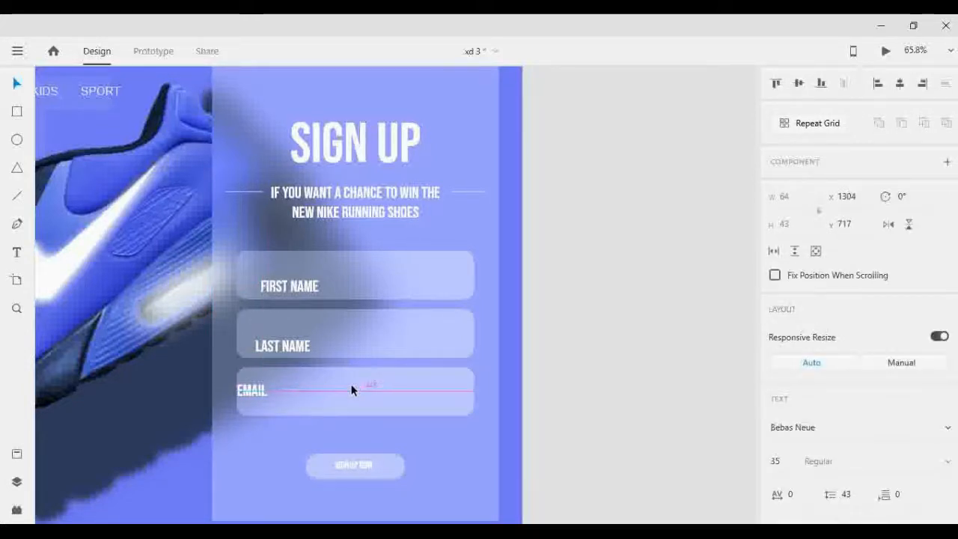
pyautogui.hotkey('shift', 'Right')
pyautogui.hotkey('shift', 'Right')
pyautogui.hotkey('shift', 'Right')
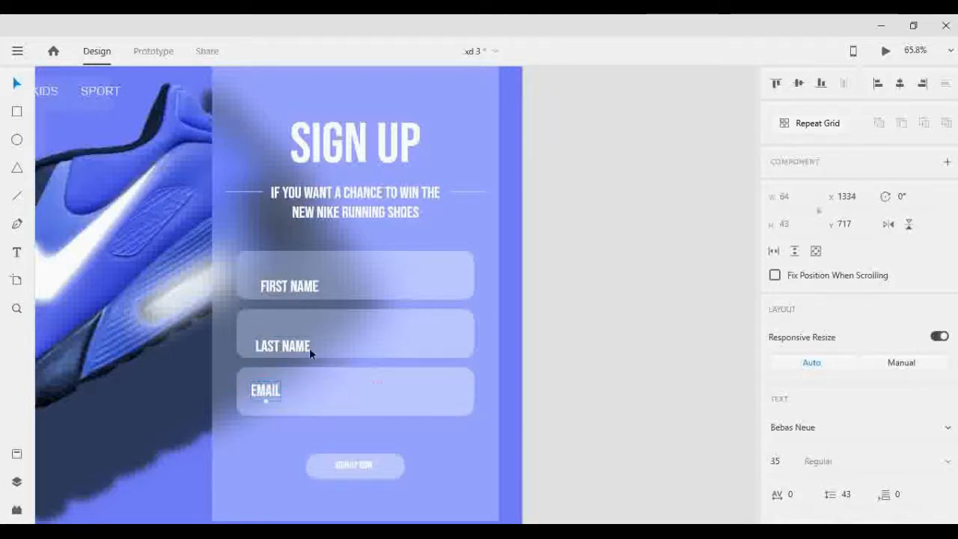
# Step: Centre the LAST NAME label horizontally and vertically on the second input field
pyautogui.click(292, 343)
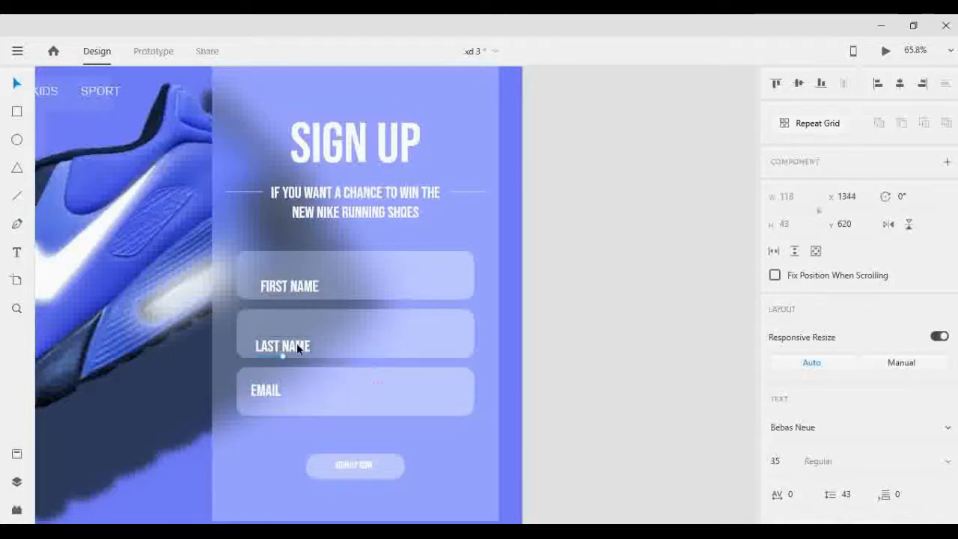
pyautogui.click(798, 83)
pyautogui.click(901, 83)
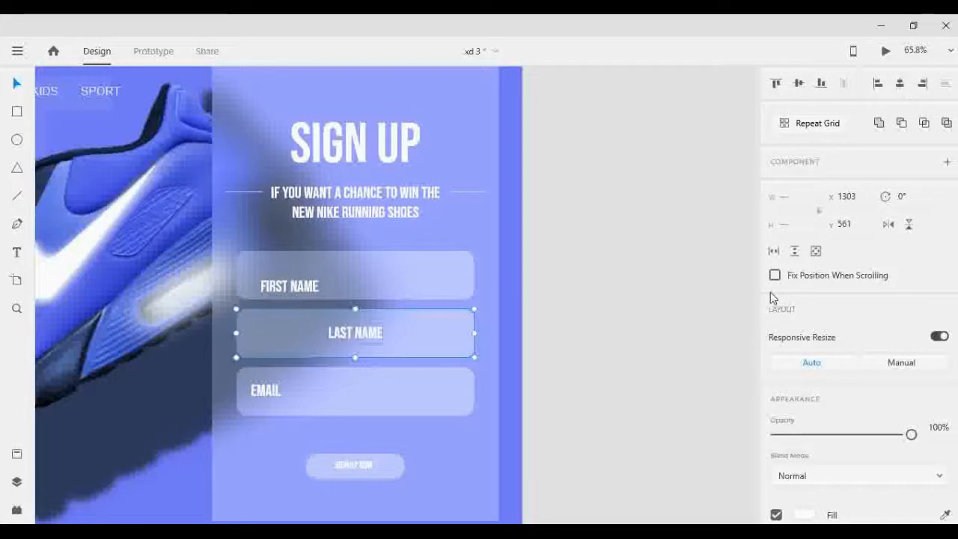
pyautogui.click(584, 379)
# Step: Shift the LAST NAME label horizontally to X 1333 so that it lines up with the EMAIL label
pyautogui.click(375, 336)
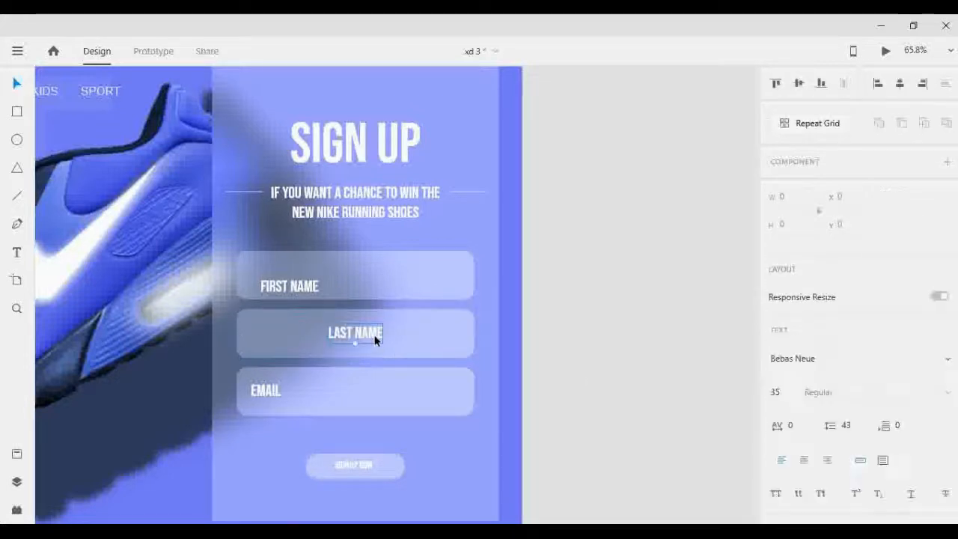
pyautogui.hotkey('shift', 'Left')
pyautogui.hotkey('shift', 'Left')
pyautogui.hotkey('shift', 'Left')
pyautogui.hotkey('shift', 'Left')
pyautogui.hotkey('shift', 'Left')
pyautogui.hotkey('shift', 'Left')
pyautogui.hotkey('shift', 'Left')
pyautogui.hotkey('shift', 'Left')
pyautogui.hotkey('shift', 'Left')
pyautogui.hotkey('shift', 'Left')
pyautogui.hotkey('shift', 'Left')
pyautogui.hotkey('shift', 'Left')
pyautogui.hotkey('shift', 'Left')
pyautogui.hotkey('shift', 'Left')
pyautogui.hotkey('shift', 'Left')
pyautogui.hotkey('shift', 'Left')
pyautogui.hotkey('shift', 'Left')
pyautogui.hotkey('shift', 'Left')
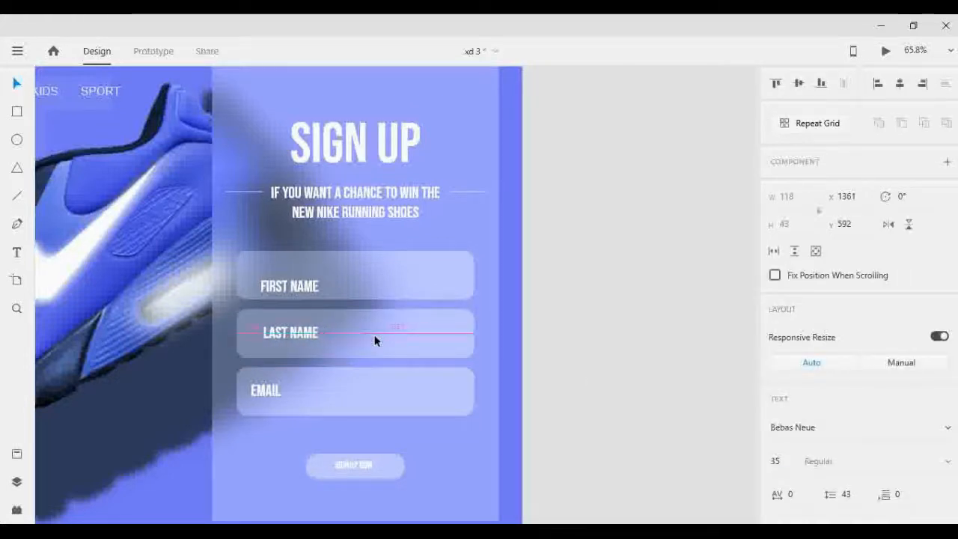
pyautogui.hotkey('shift', 'Left')
pyautogui.hotkey('shift', 'Left')
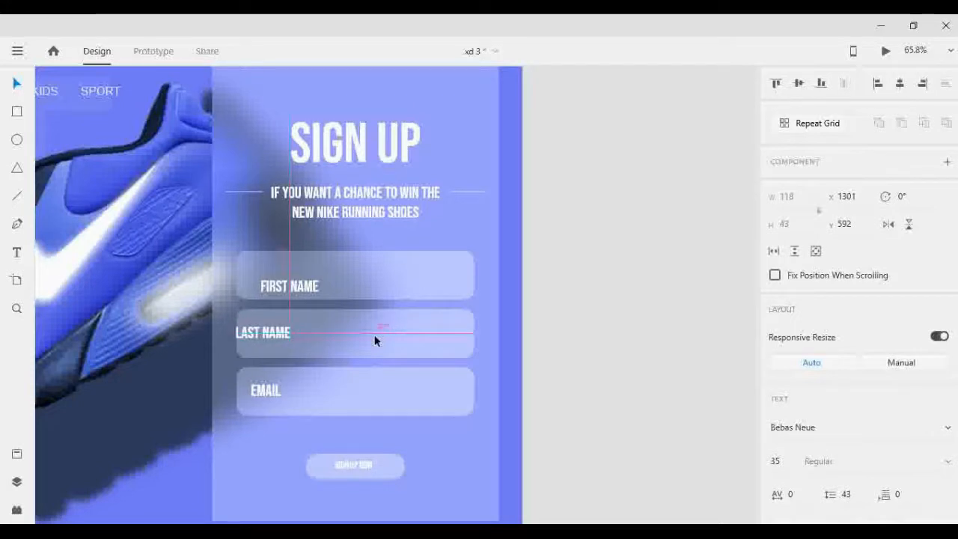
pyautogui.press('Right')
pyautogui.press('Right')
pyautogui.hotkey('shift', 'Right')
pyautogui.hotkey('shift', 'Right')
pyautogui.hotkey('shift', 'Right')
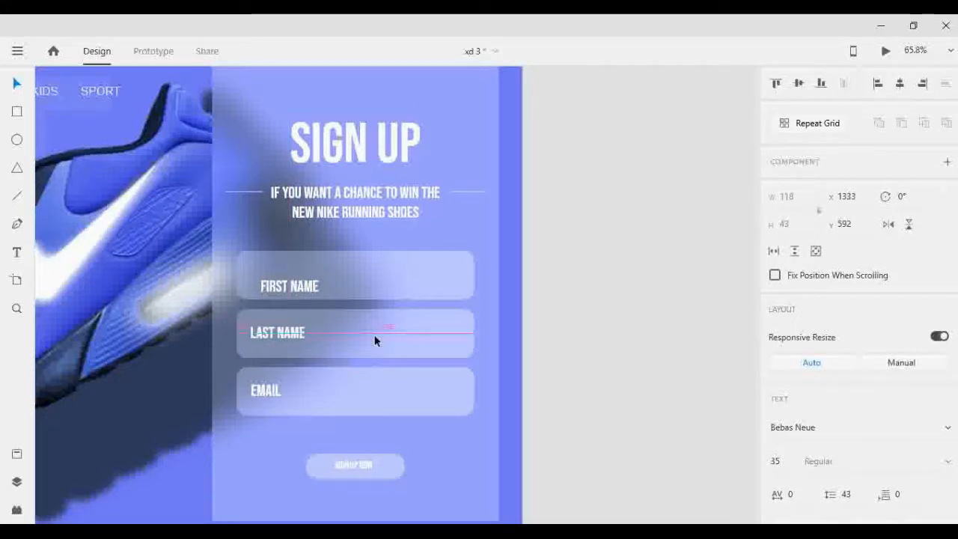
pyautogui.keyDown('shift'); pyautogui.click(300, 292); pyautogui.keyUp('shift')
pyautogui.keyDown('shift'); pyautogui.click(337, 278); pyautogui.keyUp('shift')
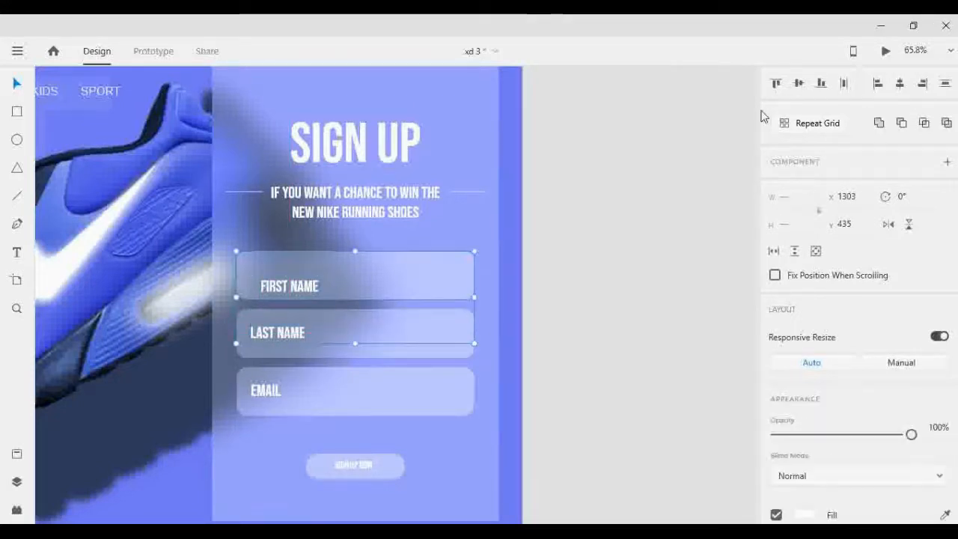
pyautogui.click(732, 339)
# Step: Centre the FIRST NAME label vertically on the first input field
pyautogui.click(345, 274)
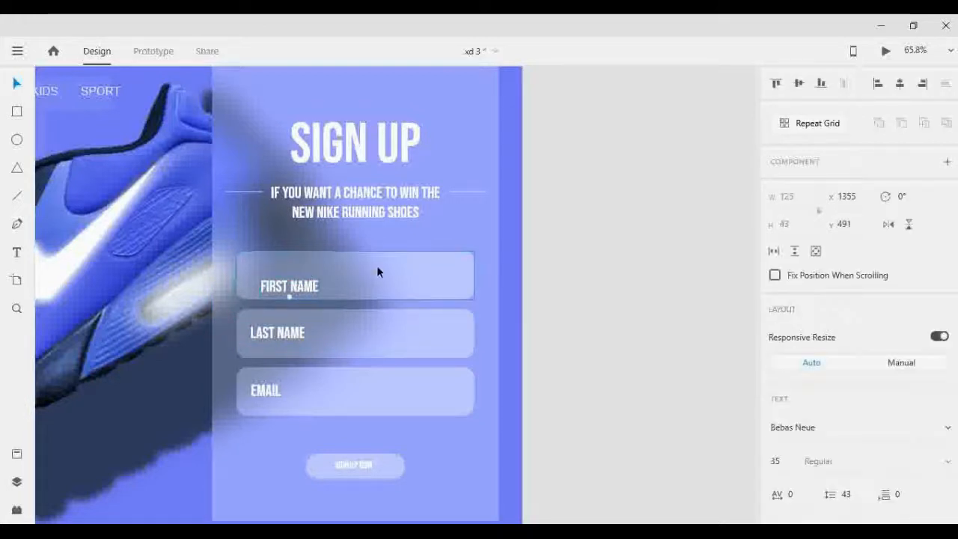
pyautogui.click(799, 84)
pyautogui.click(533, 378)
# Step: Move the FIRST NAME label to X 1334 and Y 469, in line with the two labels below
pyautogui.doubleClick(299, 282)
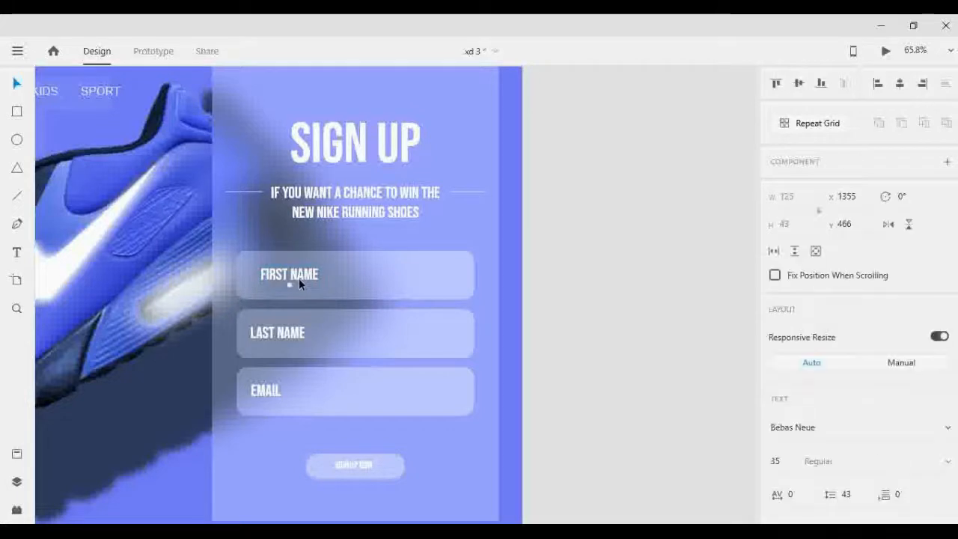
pyautogui.hotkey('shift', 'Left')
pyautogui.hotkey('shift', 'Left')
pyautogui.hotkey('shift', 'Left')
pyautogui.hotkey('shift', 'Left')
pyautogui.hotkey('shift', 'Left')
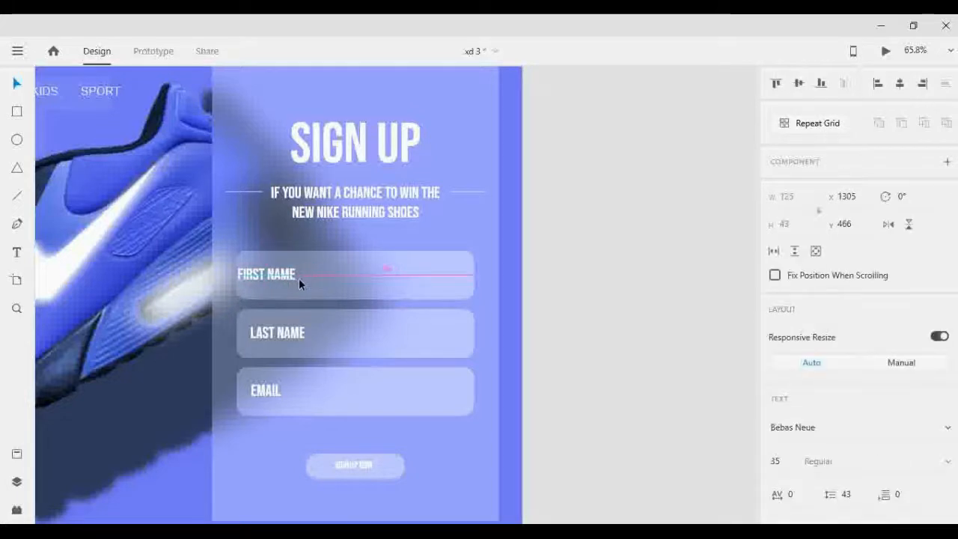
pyautogui.hotkey('shift', 'Right')
pyautogui.hotkey('shift', 'Right')
pyautogui.hotkey('shift', 'Right')
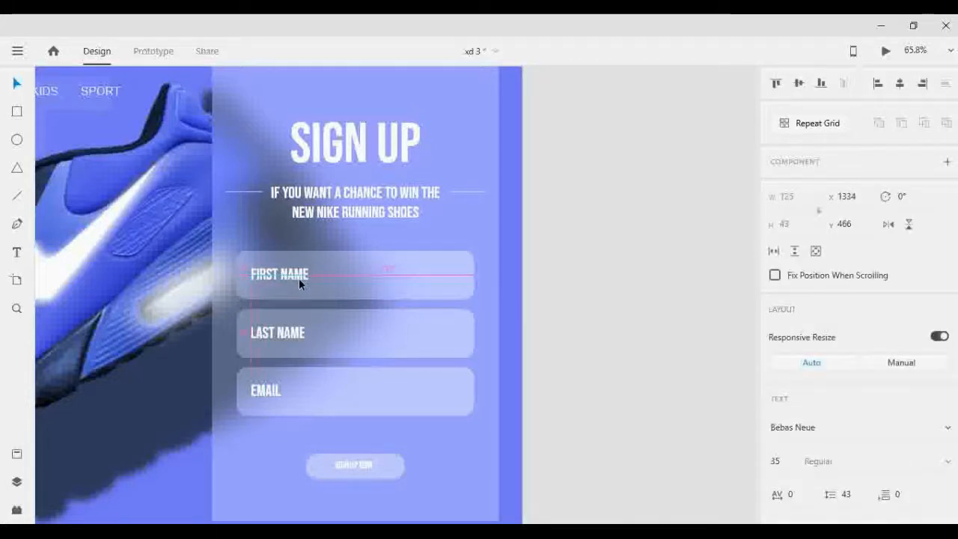
pyautogui.press('Down')
pyautogui.press('Down')
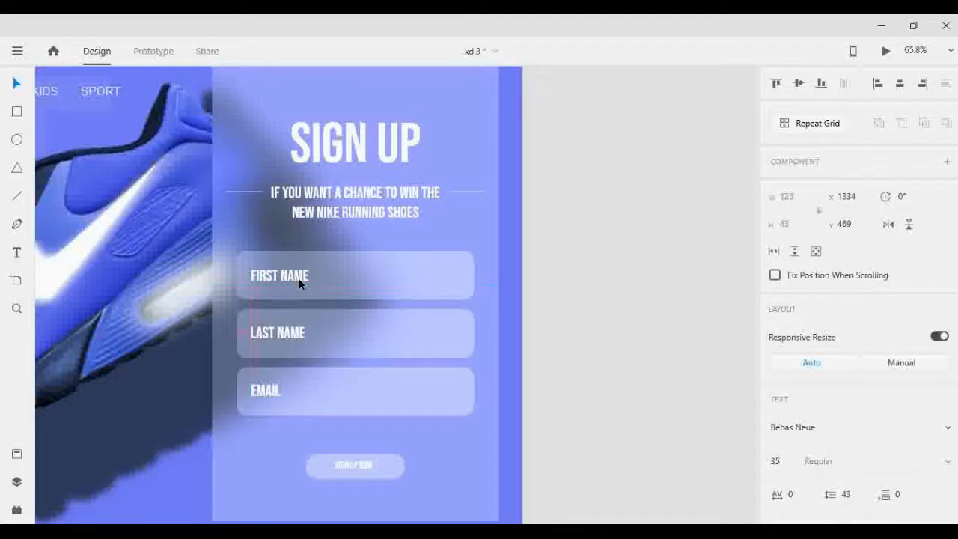
pyautogui.click(588, 400)
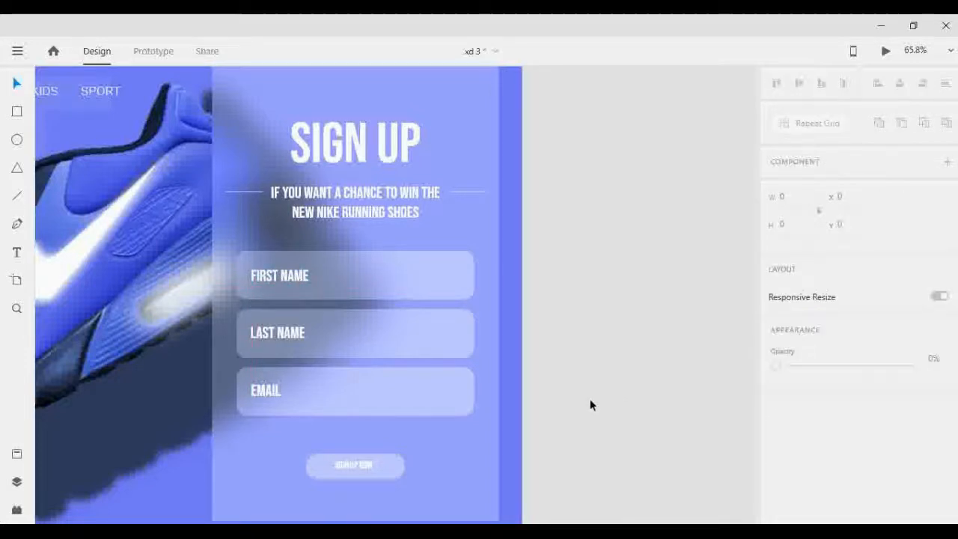
# Step: Enlarge the SIGN UP NOW button proportionally around its centre to about 323 by 83
pyautogui.scroll(-1, 599, 308)
pyautogui.click(359, 437)
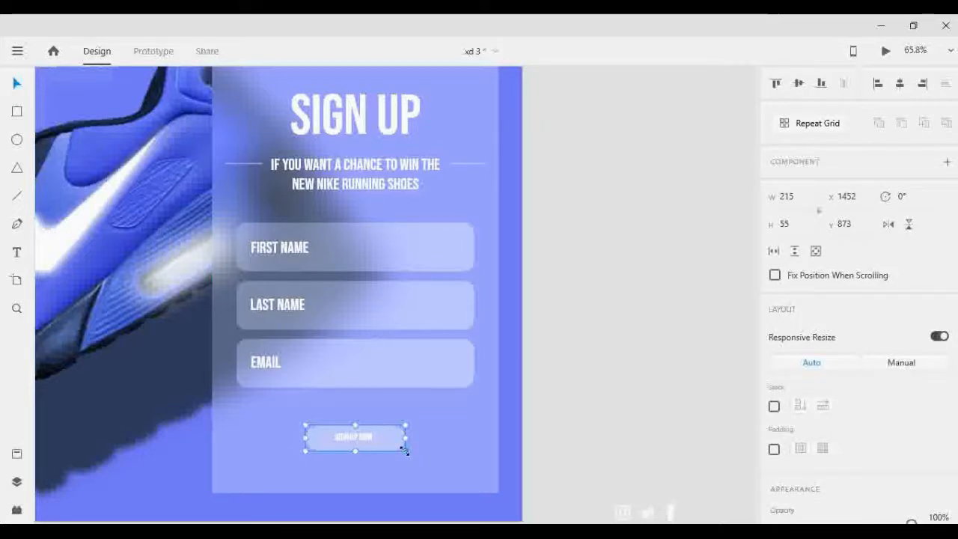
pyautogui.moveTo(405, 450); pyautogui.dragTo(430, 458)
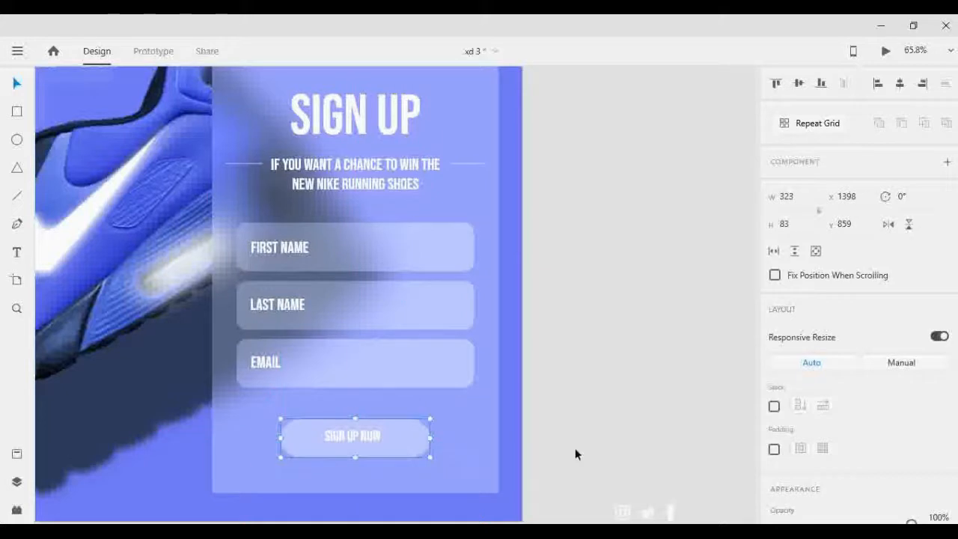
pyautogui.click(575, 454)
# Step: Move the SIGN UP NOW button straight down to Y 879
pyautogui.scroll(-3, 651, 405)
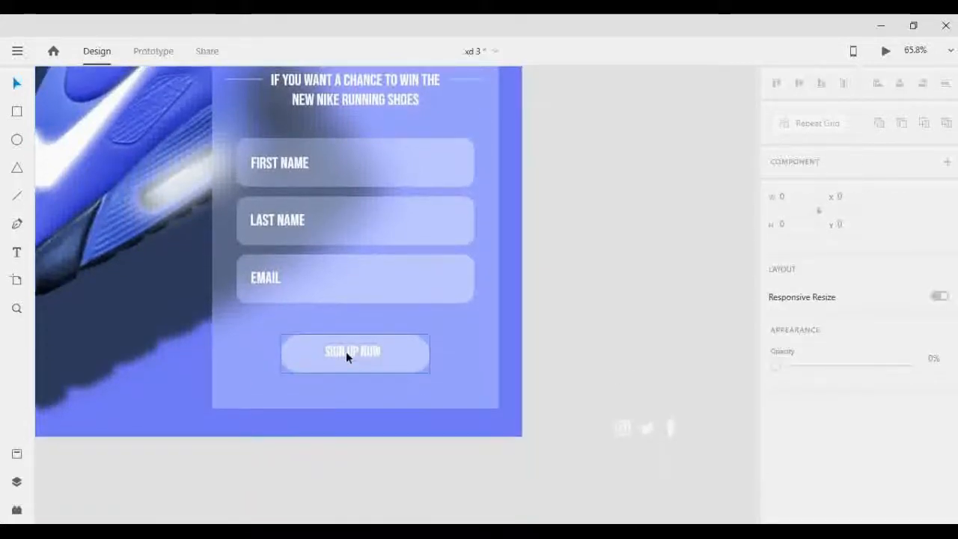
pyautogui.moveTo(364, 362); pyautogui.dragTo(432, 389)
pyautogui.scroll(-5, 431, 389)
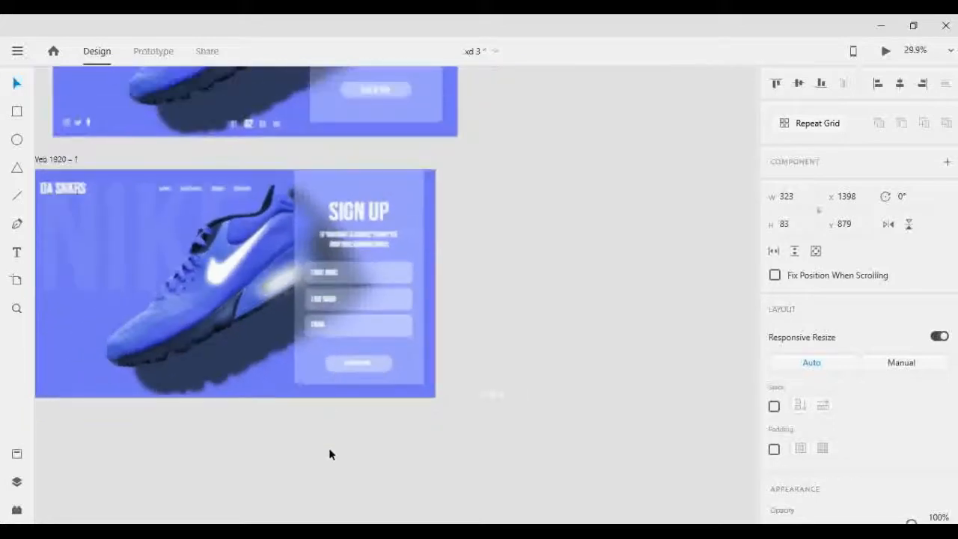
pyautogui.scroll(1, 341, 471)
pyautogui.click(357, 483)
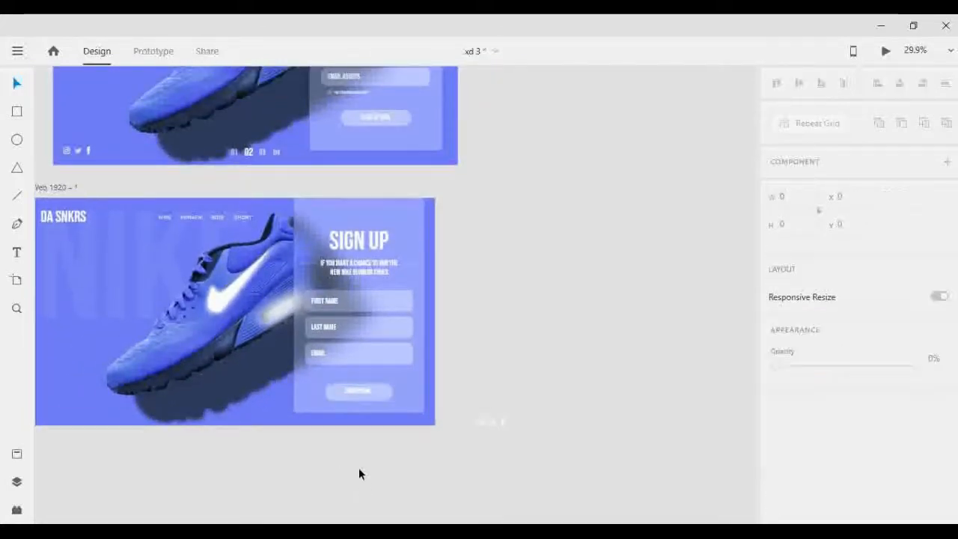
# Step: Try a copy of the EMAIL field's rectangle below it, narrowed to about 63 wide, and delete the copy
pyautogui.scroll(2, 311, 455)
pyautogui.scroll(2, 312, 449)
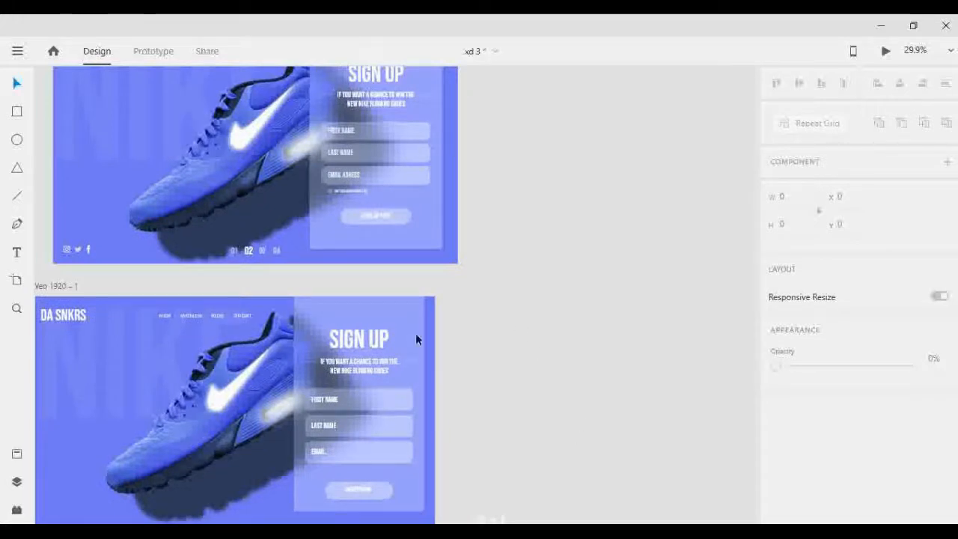
pyautogui.scroll(-1, 352, 360)
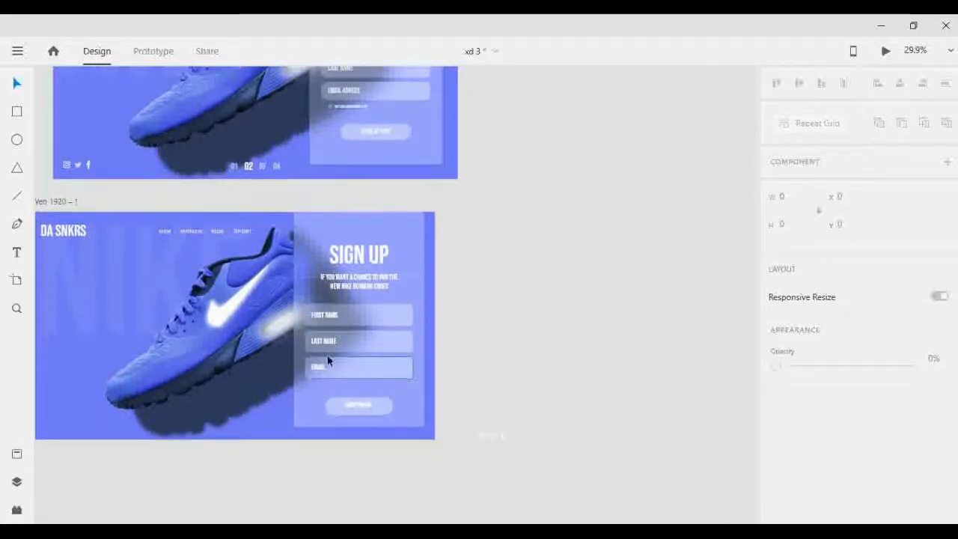
pyautogui.scroll(5, 307, 419)
pyautogui.click(394, 247)
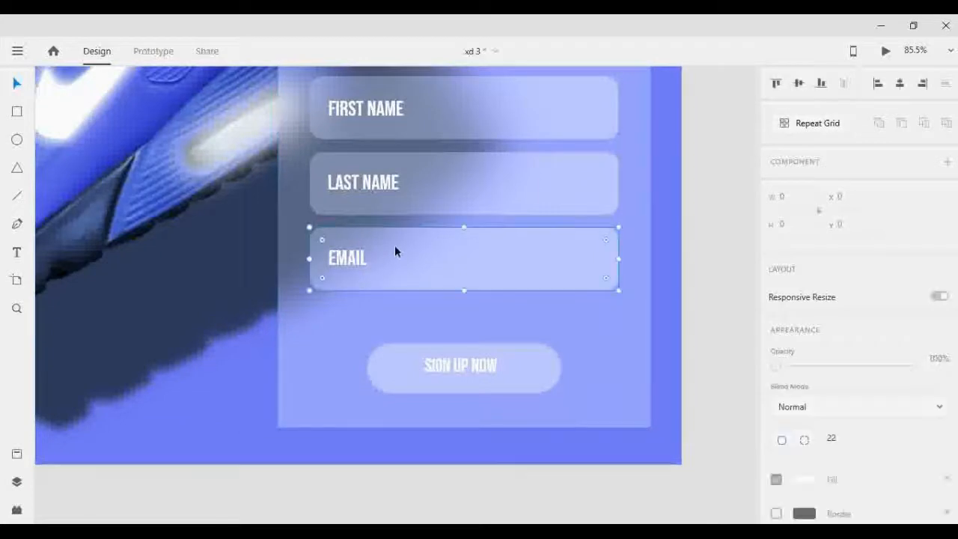
pyautogui.moveTo(415, 259); pyautogui.dragTo(421, 328)
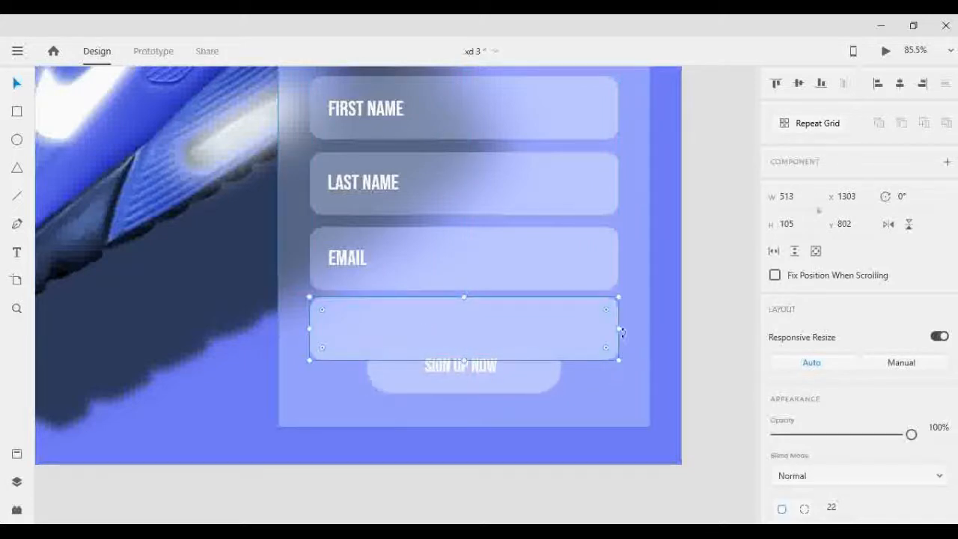
pyautogui.moveTo(618, 329); pyautogui.dragTo(348, 334)
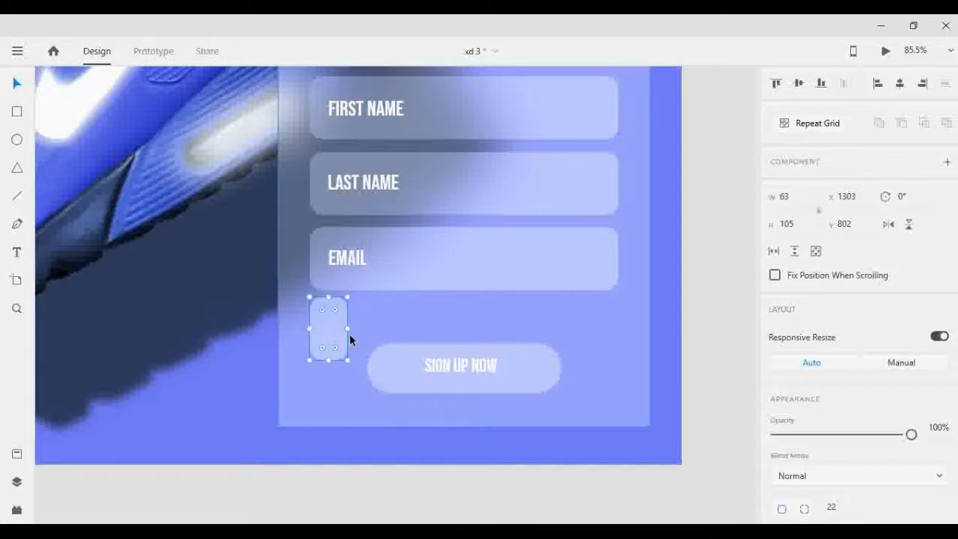
pyautogui.press('Delete')
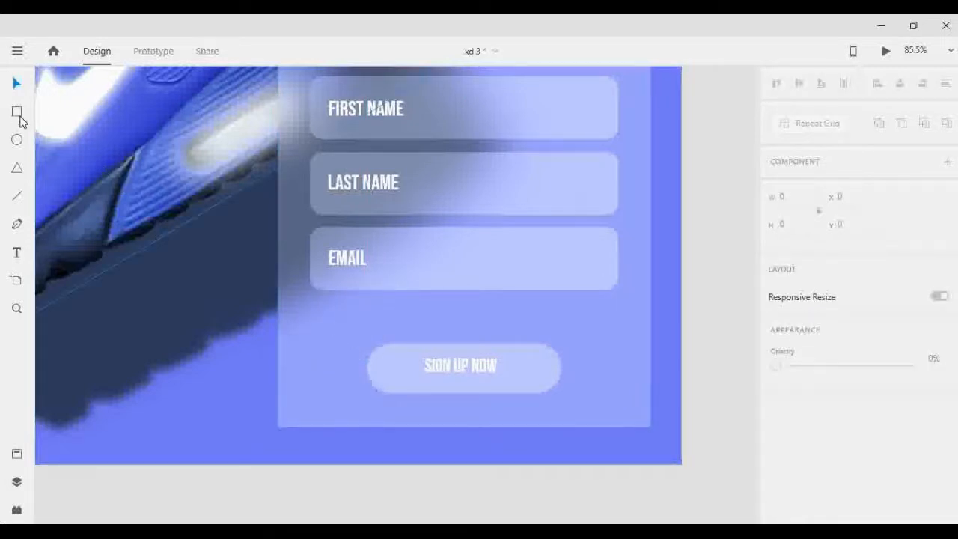
# Step: Draw a square about 42 by 42 below the EMAIL field, with corners rounded to about 11, in line with the EMAIL label
pyautogui.scroll(5, 386, 322)
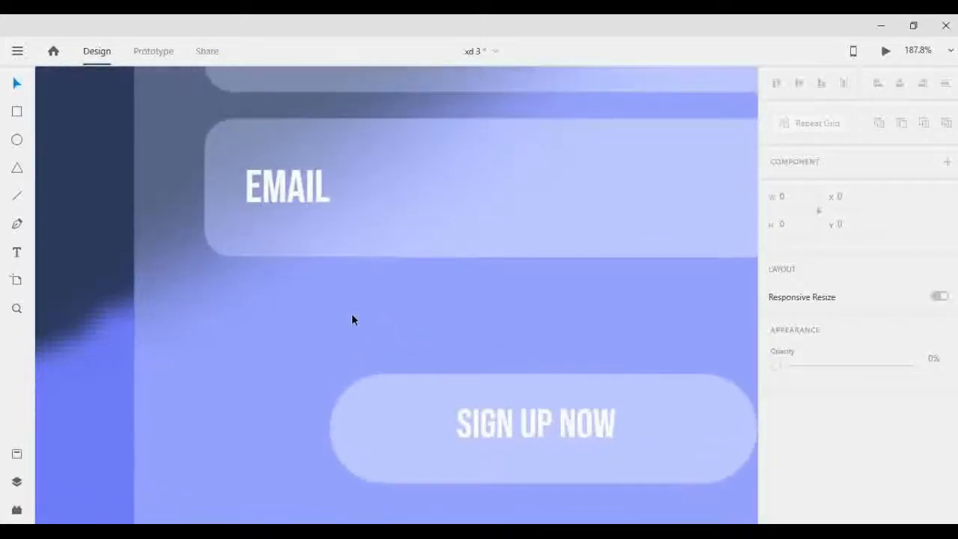
pyautogui.click(17, 112)
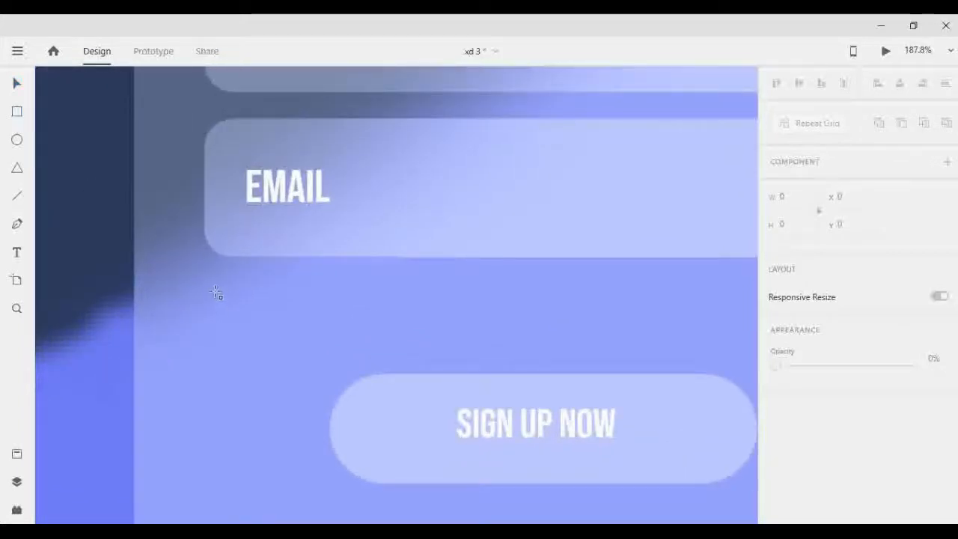
pyautogui.moveTo(216, 294); pyautogui.dragTo(261, 336)
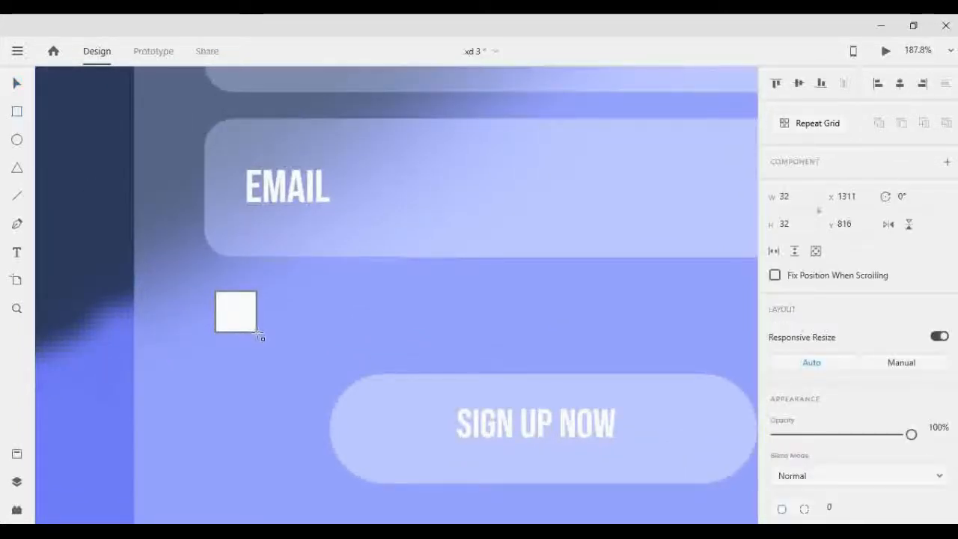
pyautogui.hotkey('ctrl', 'z')
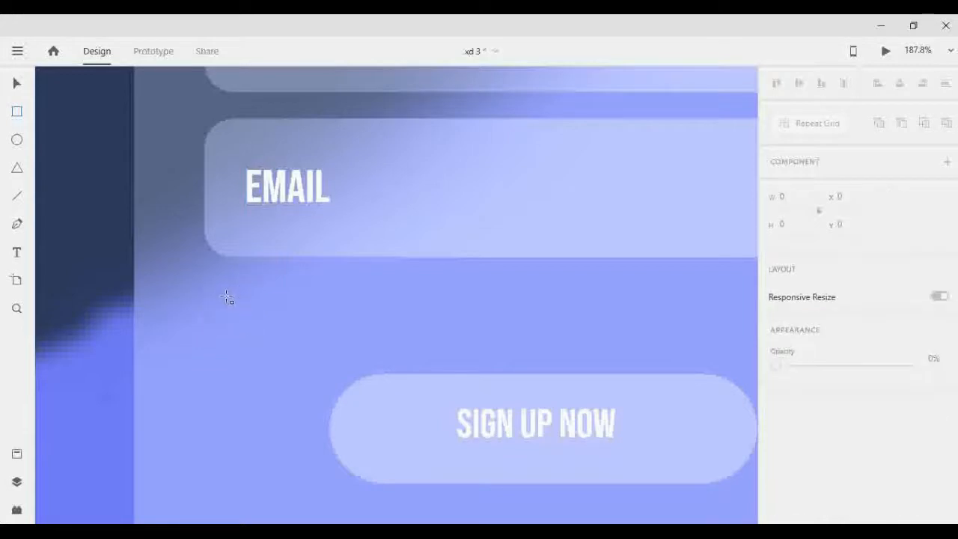
pyautogui.moveTo(224, 294); pyautogui.dragTo(282, 353)
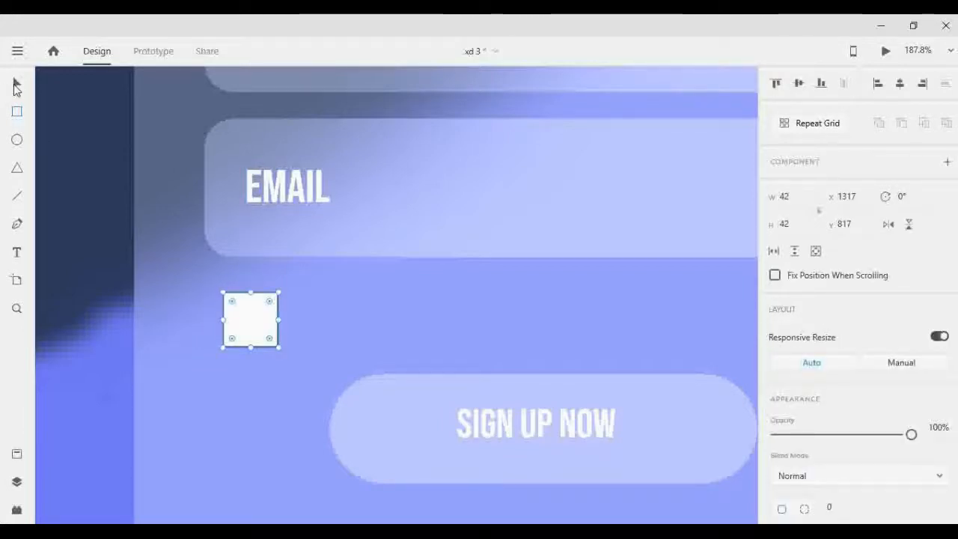
pyautogui.click(17, 85)
pyautogui.moveTo(270, 307); pyautogui.dragTo(262, 347)
# Step: Remove the small checkbox square's border and turn on its background blur
pyautogui.scroll(-4, 846, 385)
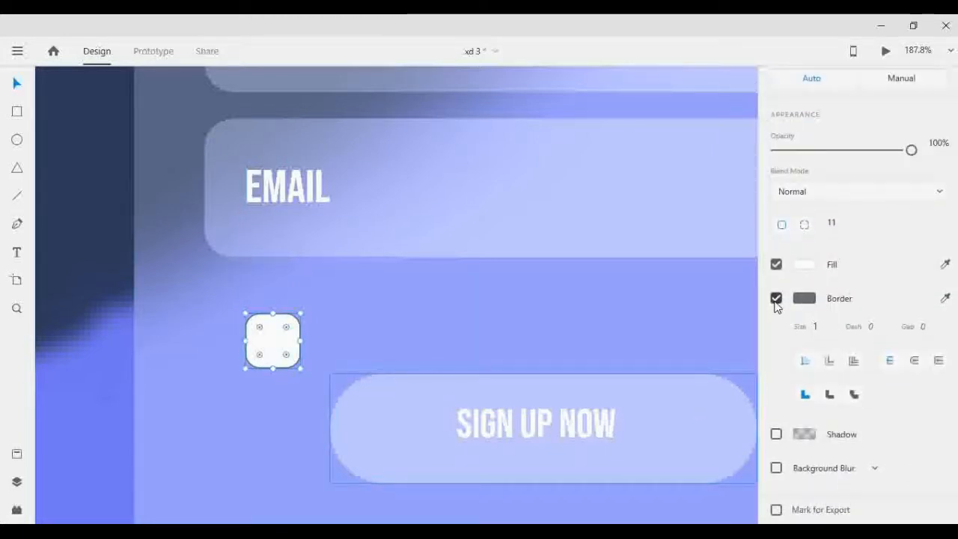
pyautogui.click(776, 300)
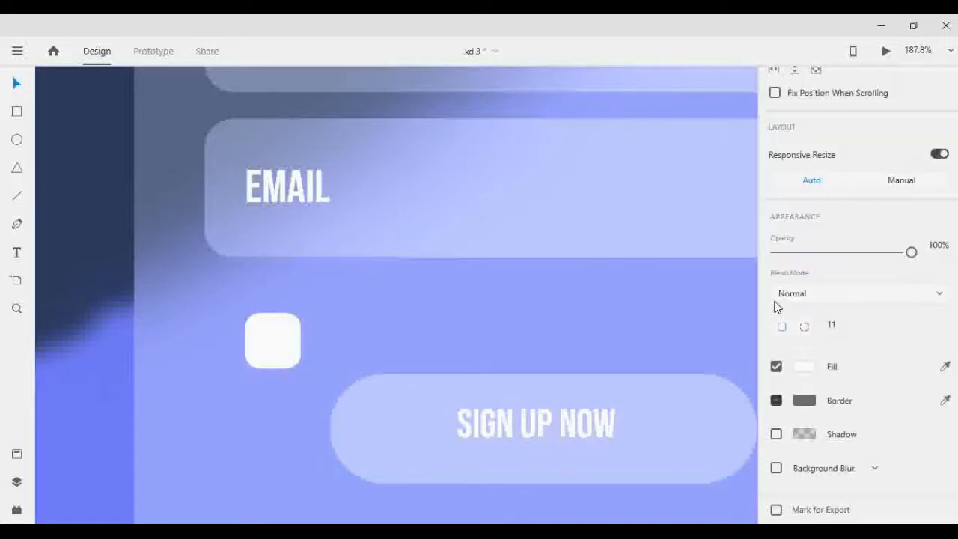
pyautogui.click(777, 469)
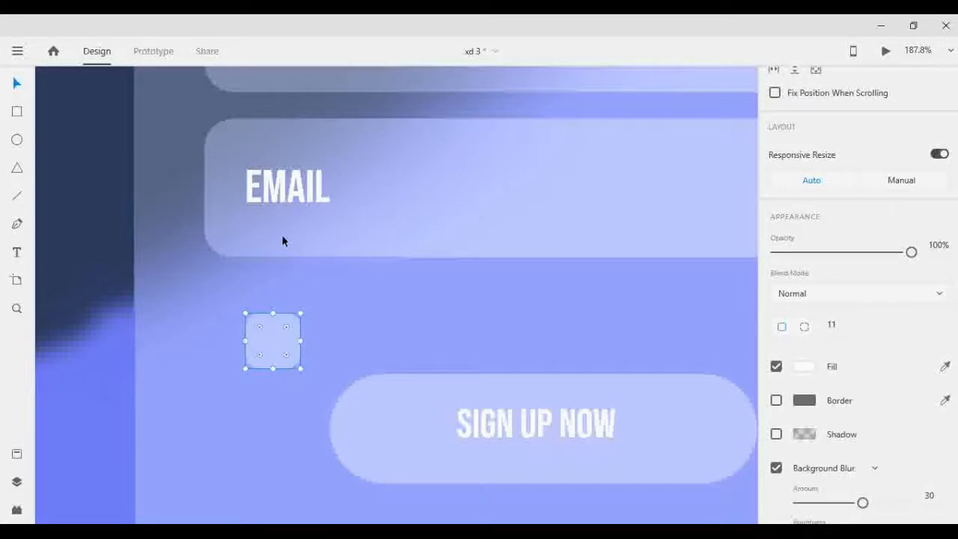
# Step: Copy the EMAIL label to beside the checkbox and change its text to "ARE YOU A ROBOT CHECK IF NOT"
pyautogui.click(289, 196)
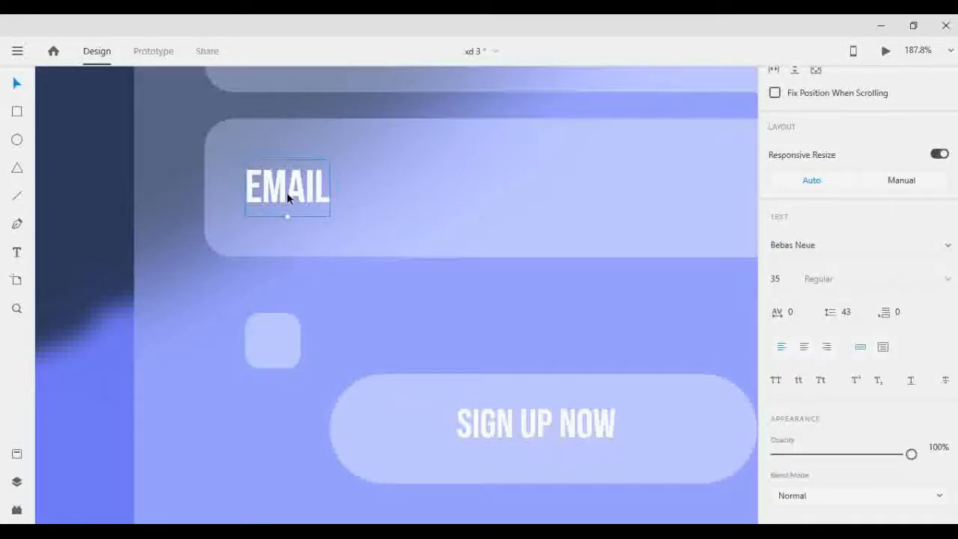
pyautogui.moveTo(288, 192); pyautogui.dragTo(363, 349)
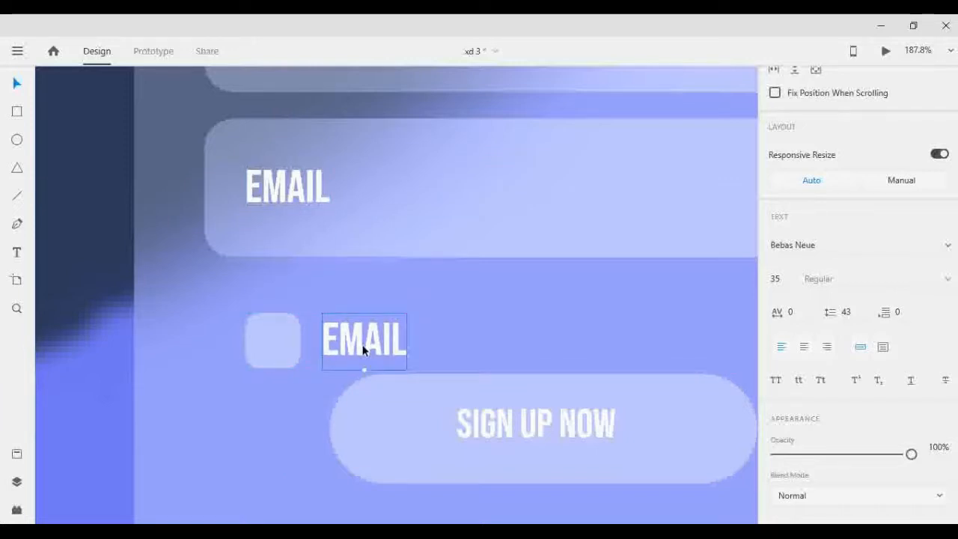
pyautogui.doubleClick(364, 349)
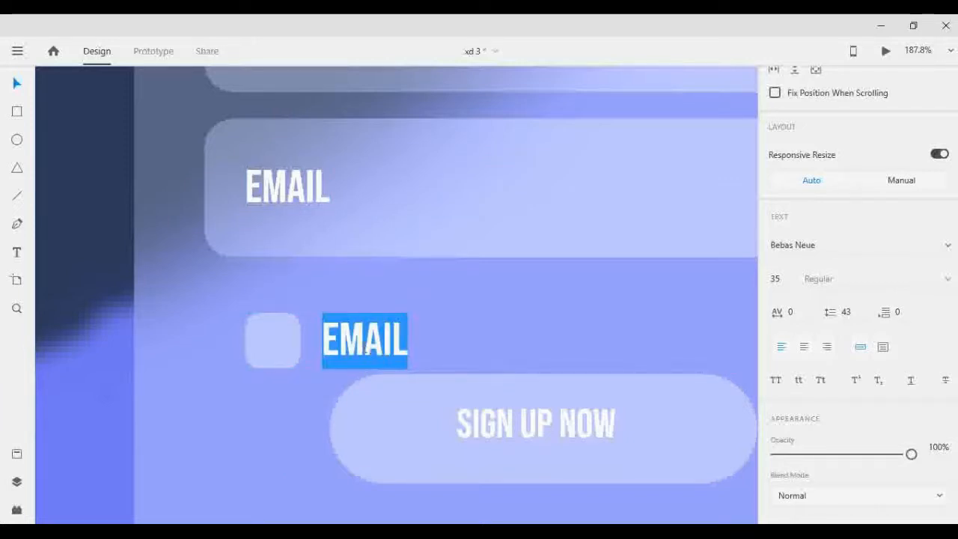
pyautogui.write('ARE Y')
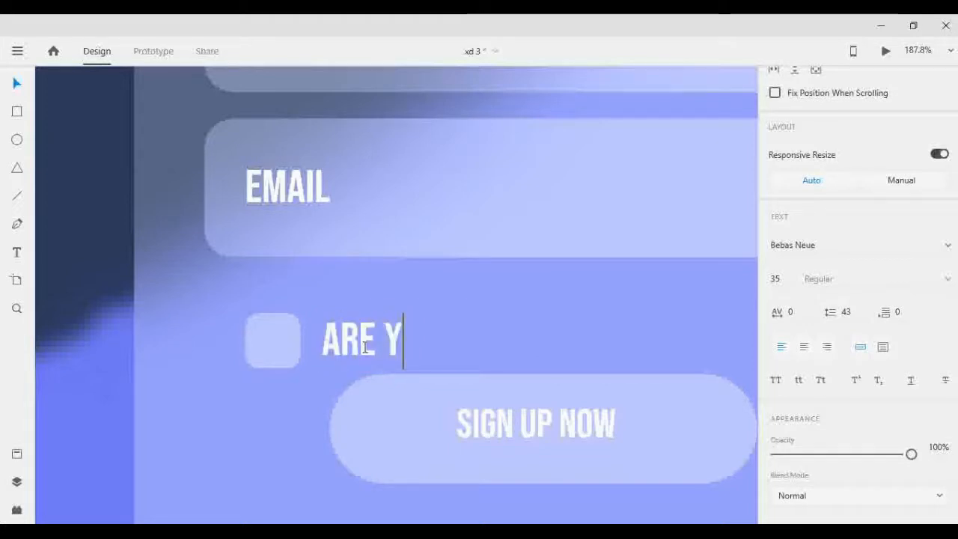
pyautogui.write('OU A R')
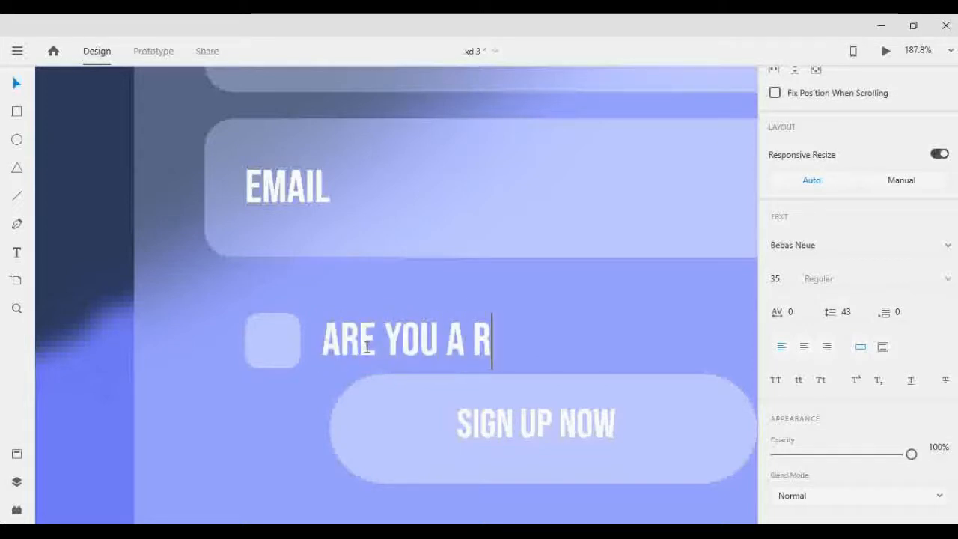
pyautogui.write('OBOT')
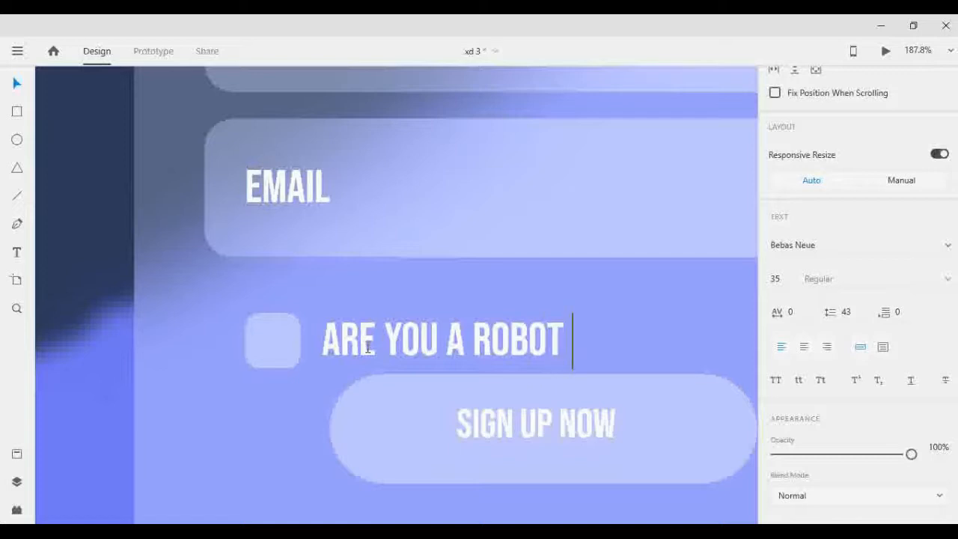
pyautogui.write(' CHEC')
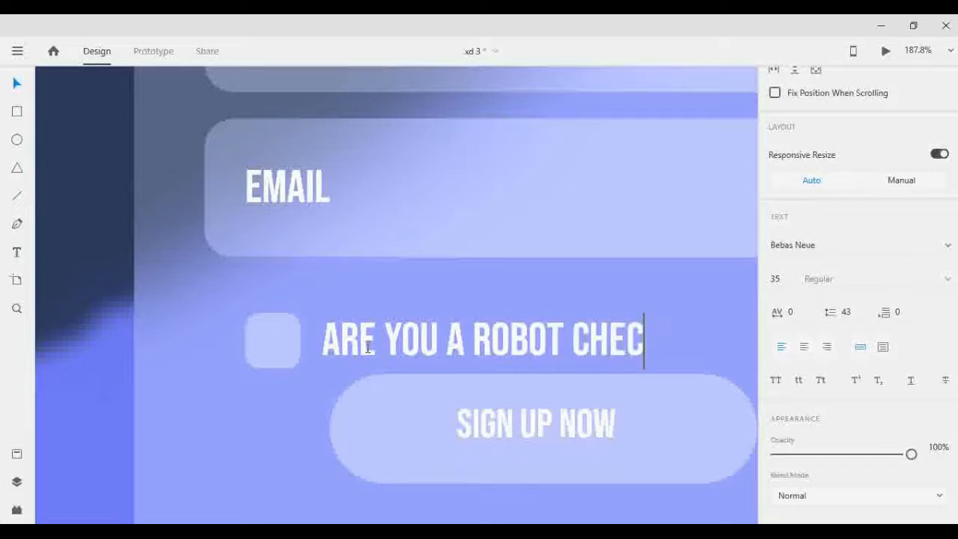
pyautogui.write('K IF N')
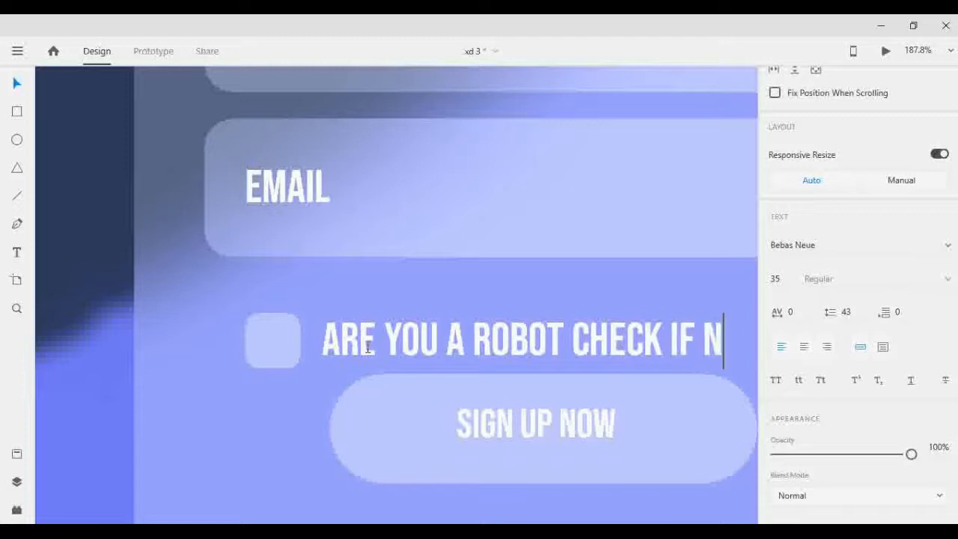
pyautogui.write('OT')
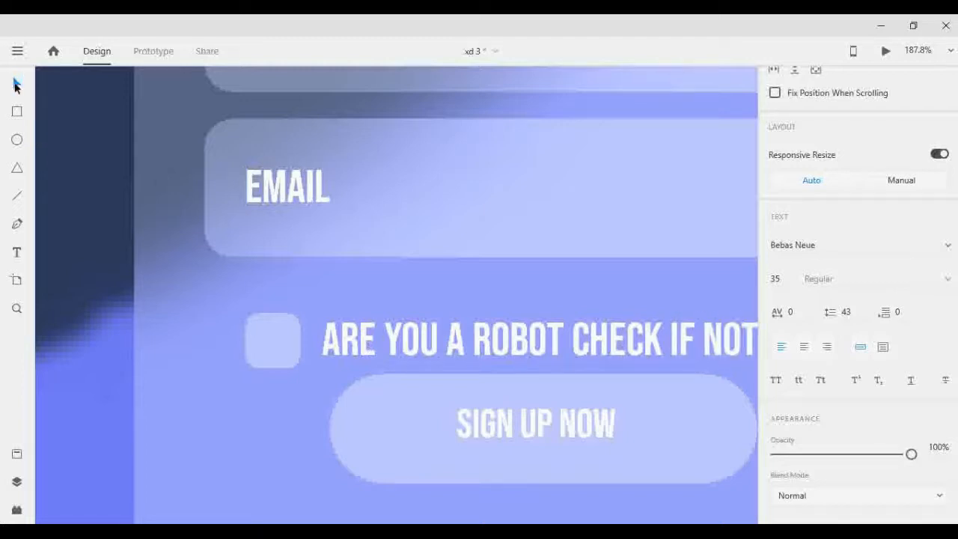
pyautogui.click(16, 85)
# Step: Shrink the robot-check text to about size 13, level with the middle of the checkbox
pyautogui.click(441, 363)
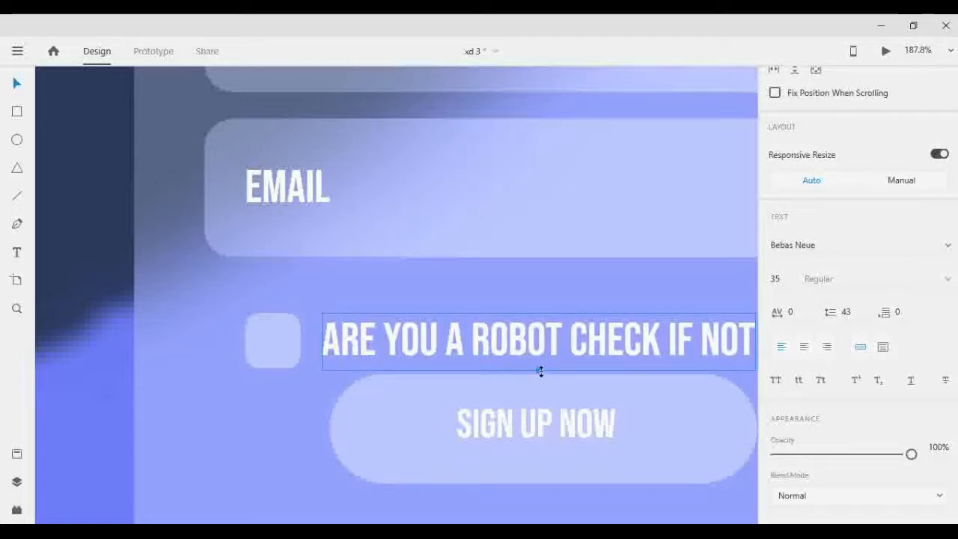
pyautogui.moveTo(540, 372); pyautogui.dragTo(412, 339)
pyautogui.keyDown('shift'); pyautogui.click(289, 342); pyautogui.keyUp('shift')
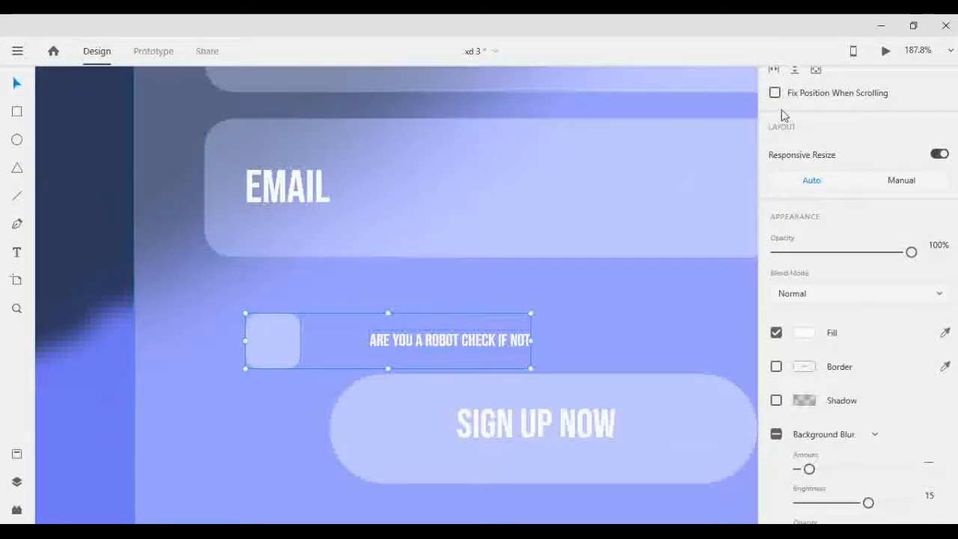
pyautogui.scroll(3, 782, 109)
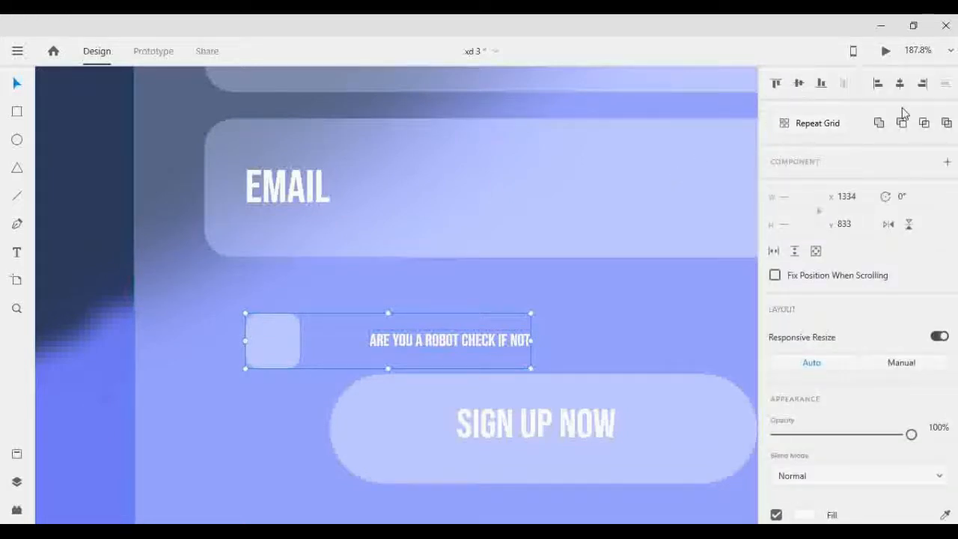
# Step: Move the robot-check text horizontally to X 1396, leaving a small gap beside the checkbox
pyautogui.click(486, 345)
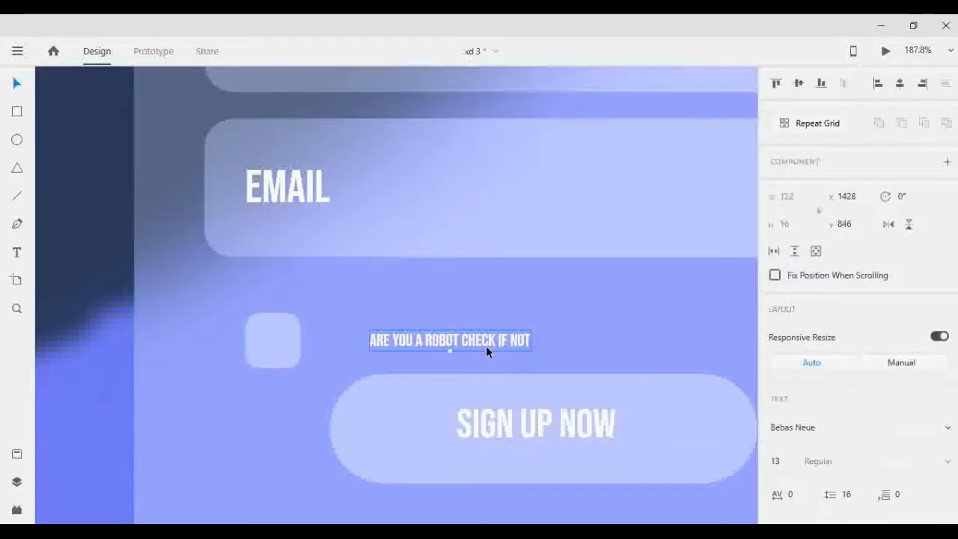
pyautogui.hotkey('shift', 'Left')
pyautogui.hotkey('shift', 'Left')
pyautogui.hotkey('shift', 'Left')
pyautogui.hotkey('shift', 'Left')
pyautogui.hotkey('shift', 'Left')
pyautogui.press('Left')
pyautogui.press('Left')
pyautogui.press('Left')
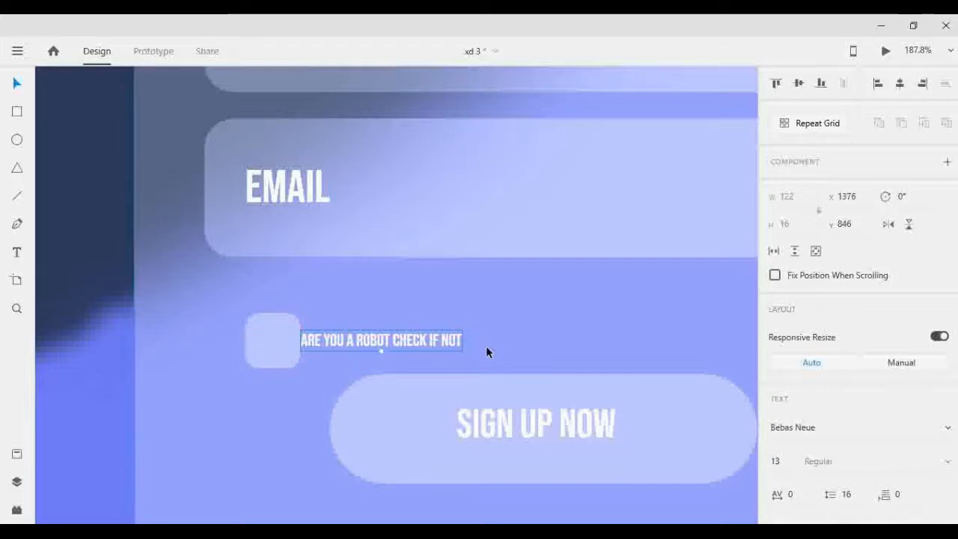
pyautogui.hotkey('shift', 'Right')
pyautogui.hotkey('shift', 'Right')
pyautogui.press('Right')
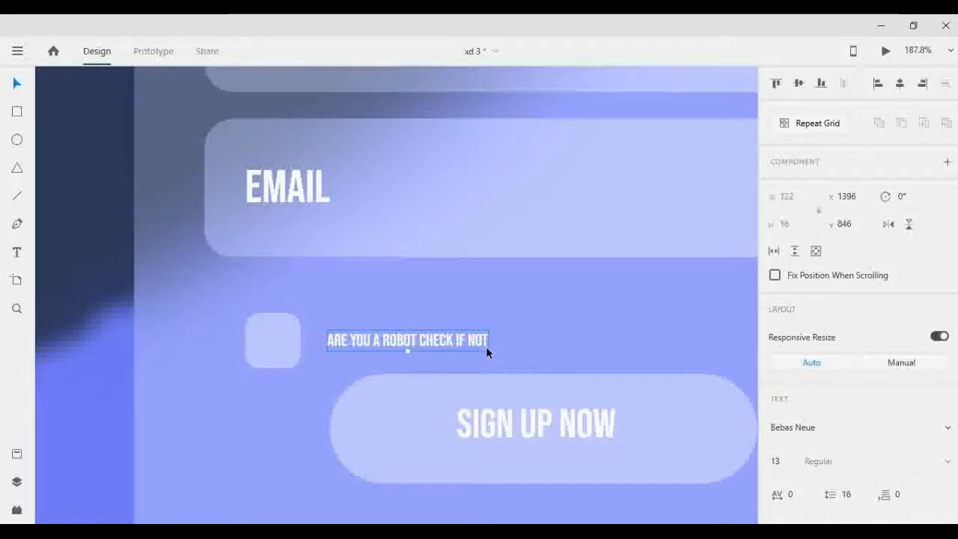
# Step: Group the checkbox with its text and move the group straight up to Y 811
pyautogui.keyDown('shift'); pyautogui.click(279, 346); pyautogui.keyUp('shift')
pyautogui.hotkey('ctrl', 'g')
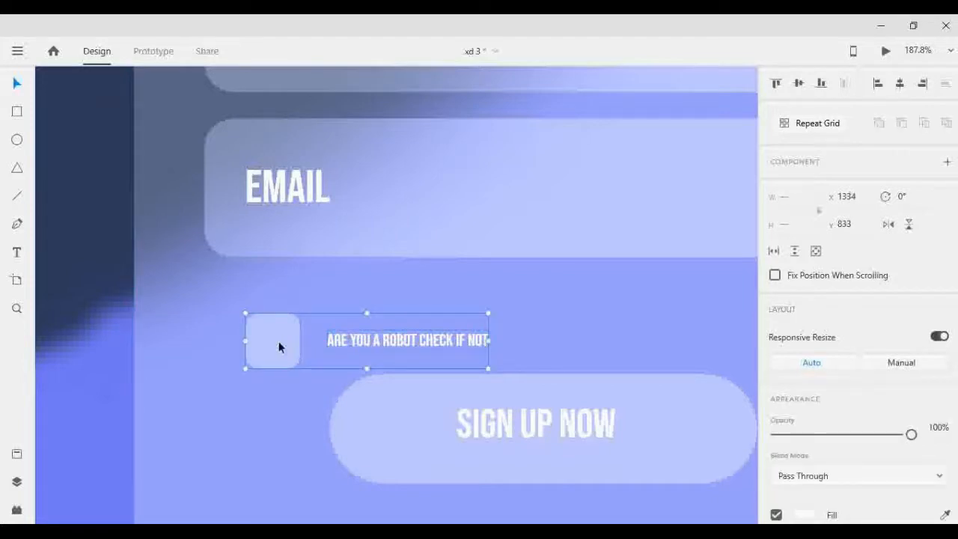
pyautogui.hotkey('shift', 'Up')
pyautogui.hotkey('shift', 'Up')
pyautogui.hotkey('shift', 'Up')
pyautogui.hotkey('shift', 'Up')
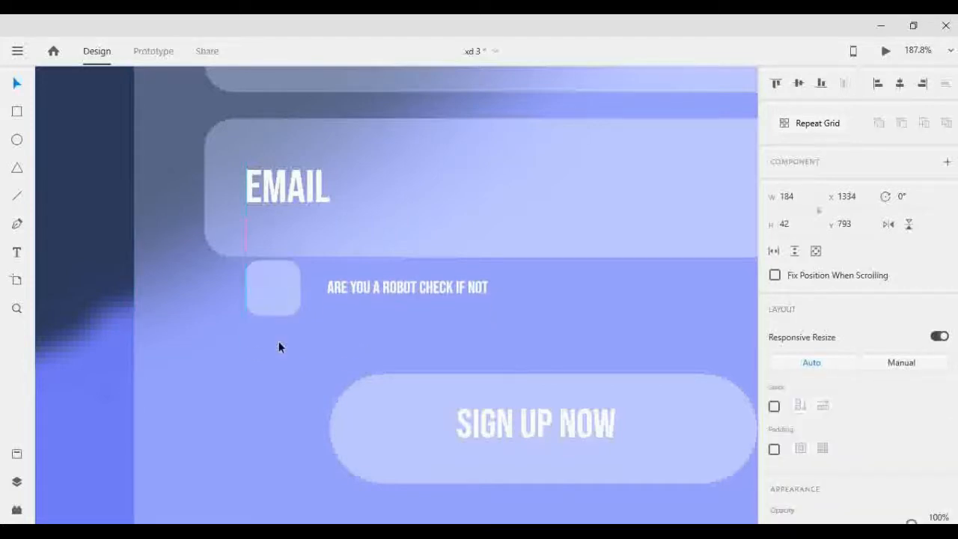
pyautogui.press('Up')
pyautogui.press('Up')
pyautogui.press('Up')
pyautogui.press('Down')
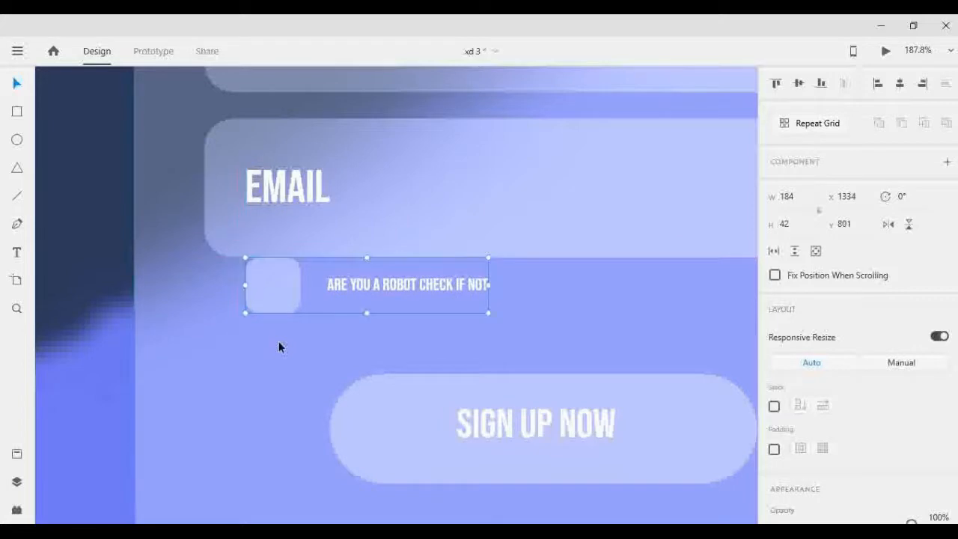
pyautogui.hotkey('shift', 'Down')
pyautogui.hotkey('shift', 'Down')
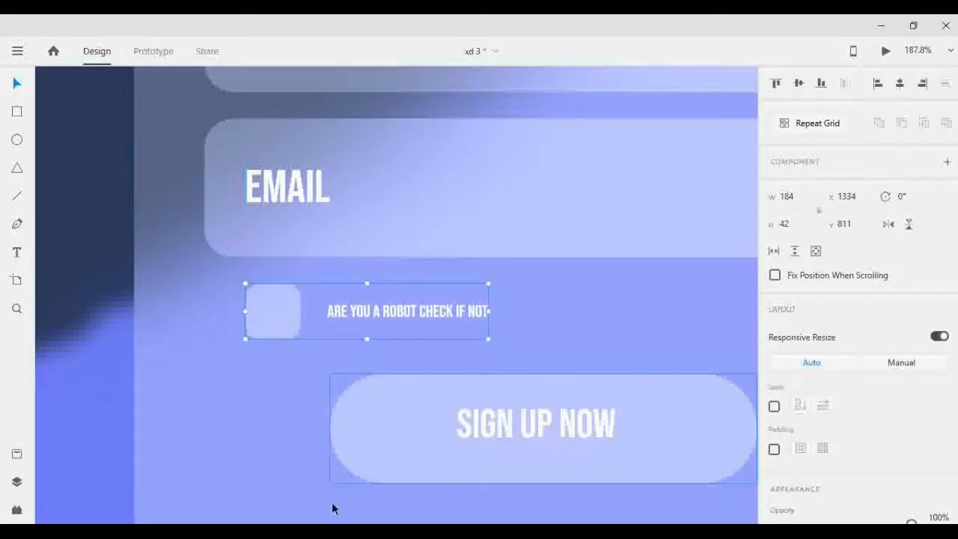
# Step: Ungroup the checkbox and its text, and move the text slightly closer to the checkbox
pyautogui.scroll(-1, 404, 403)
pyautogui.scroll(-3, 404, 403)
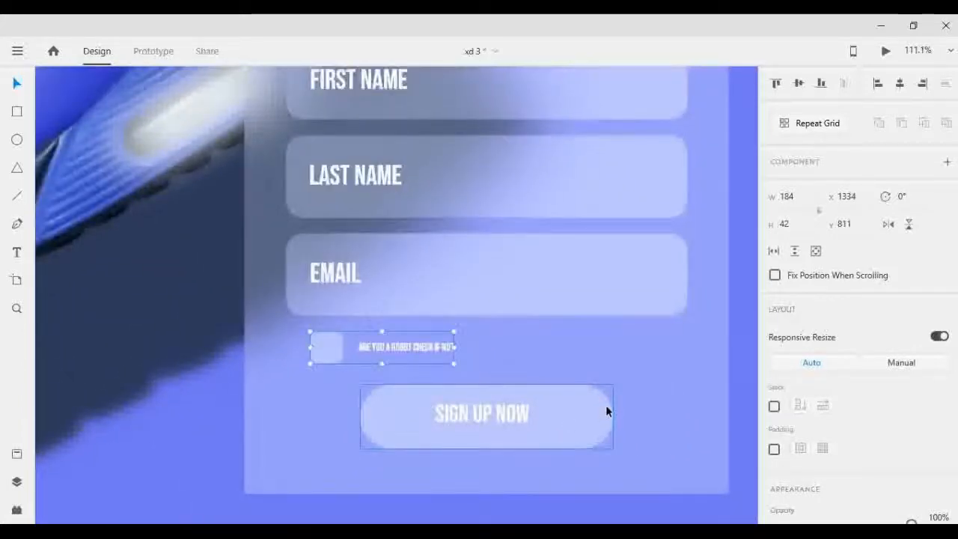
pyautogui.scroll(-1, 606, 405)
pyautogui.scroll(-1, 620, 408)
pyautogui.scroll(-1, 624, 408)
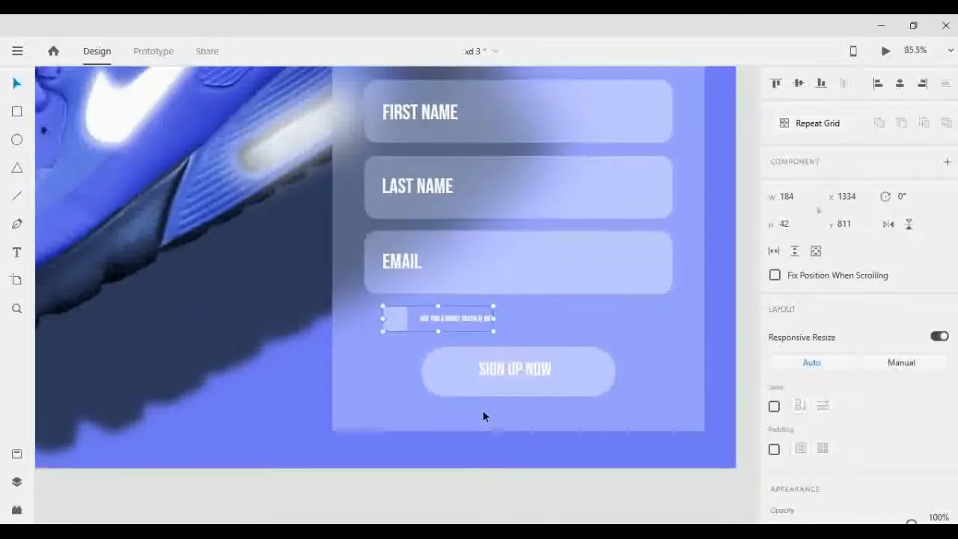
pyautogui.rightClick(452, 317)
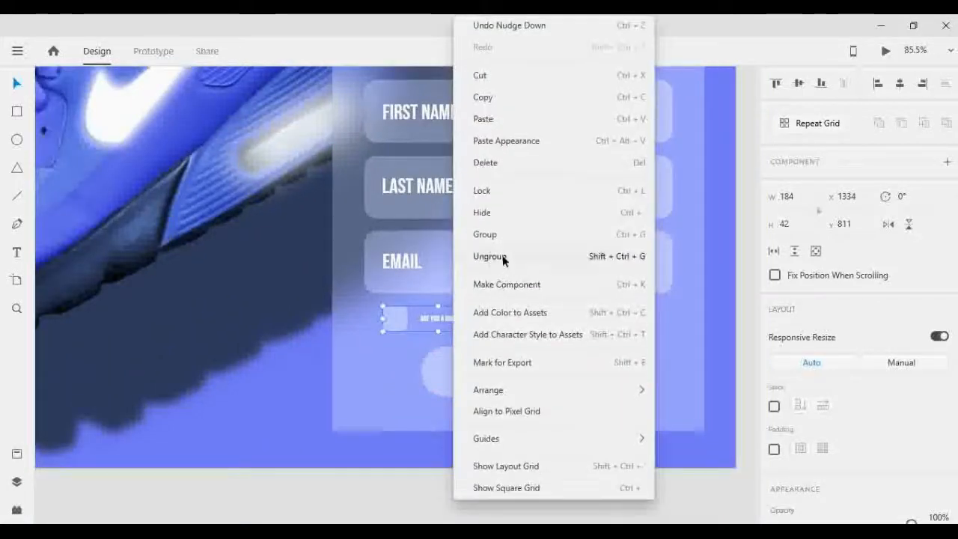
pyautogui.click(502, 258)
pyautogui.click(390, 488)
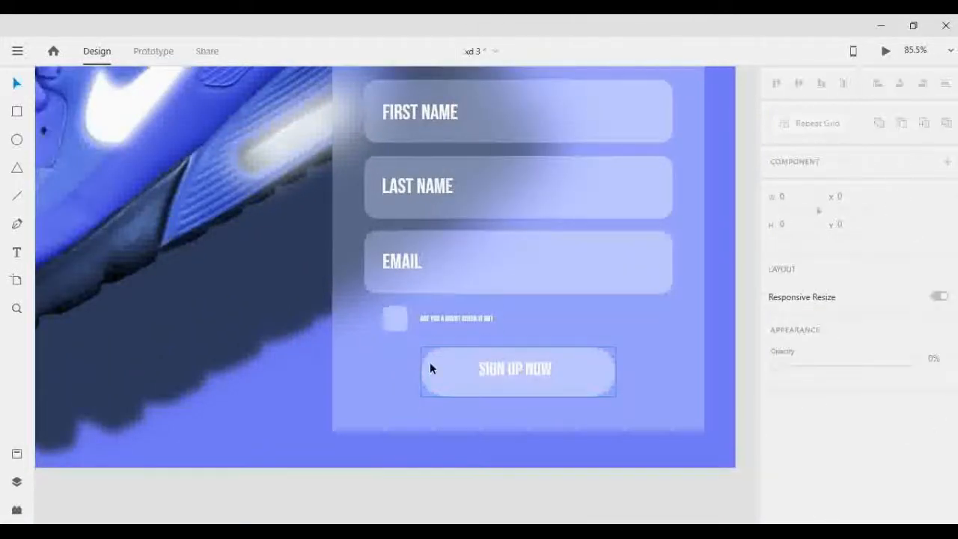
pyautogui.click(445, 320)
pyautogui.click(481, 478)
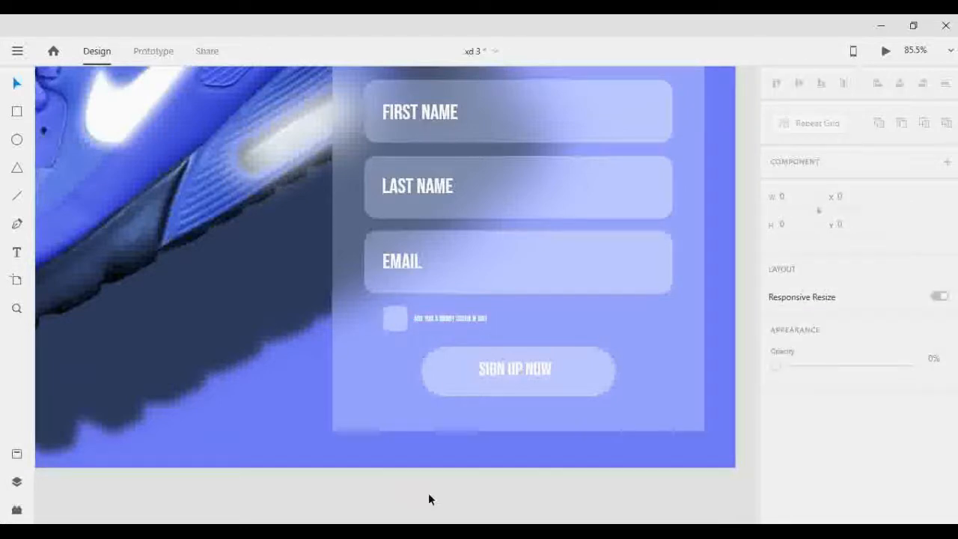
# Step: Compare the complete sign-up page with the reference design on the artboard above it
pyautogui.scroll(-4, 351, 464)
pyautogui.scroll(-1, 293, 447)
pyautogui.hscroll(-2, 293, 448)
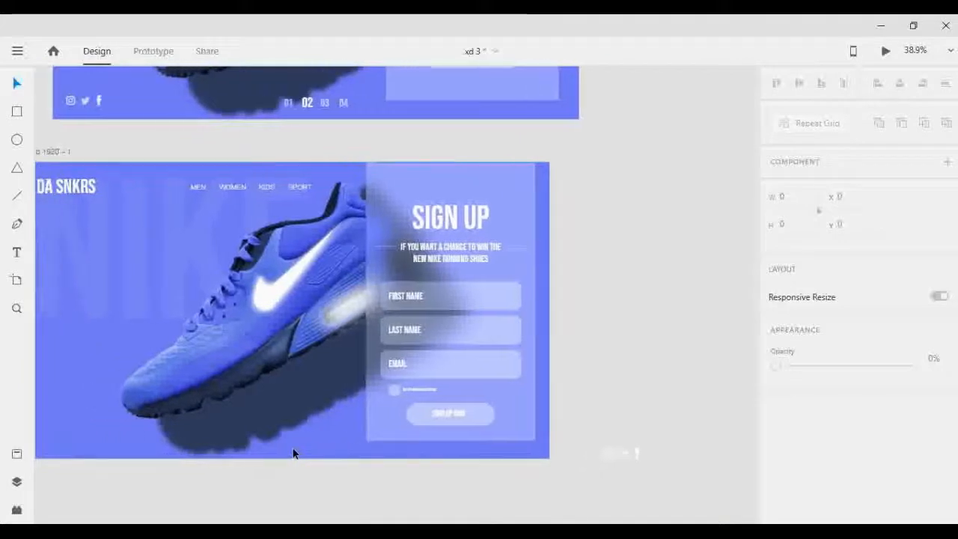
pyautogui.scroll(-2, 353, 414)
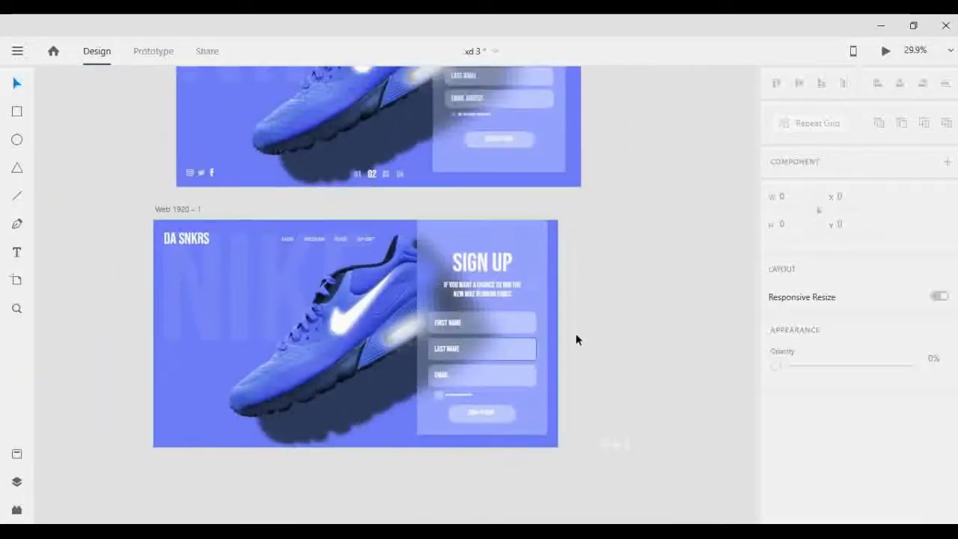
pyautogui.scroll(1, 607, 319)
pyautogui.scroll(2, 607, 320)
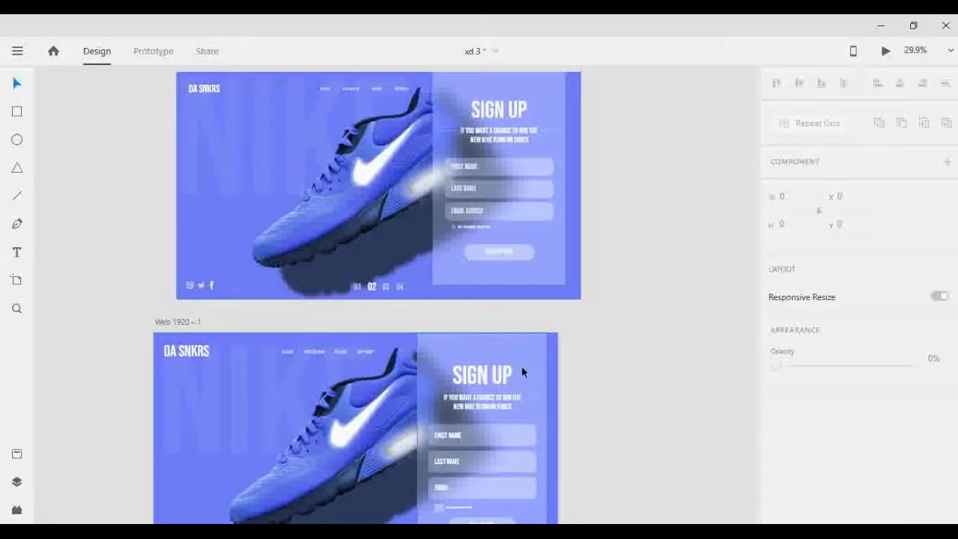
# Step: Set the opacity of the FIRST NAME, LAST NAME and EMAIL labels to 80%, matching the navigation links
pyautogui.click(368, 353)
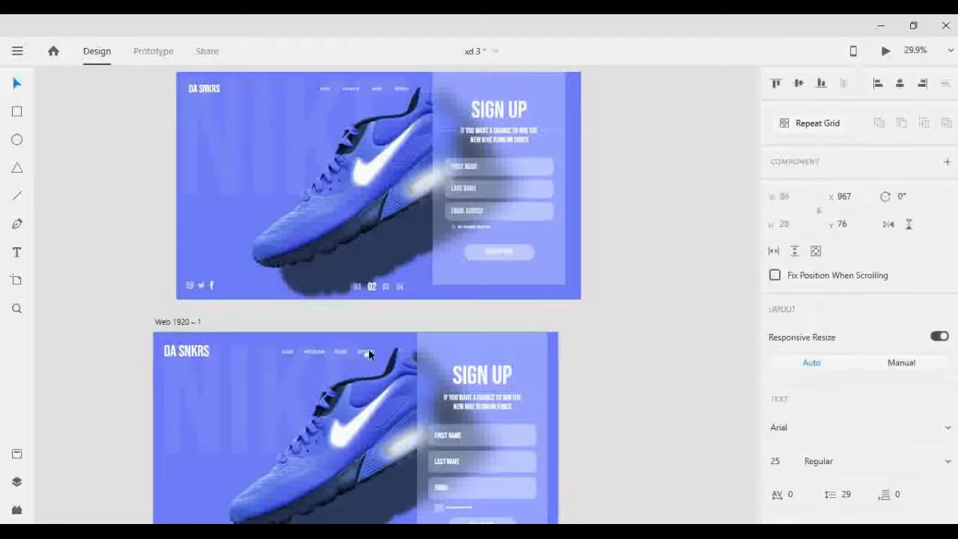
pyautogui.scroll(-2, 782, 328)
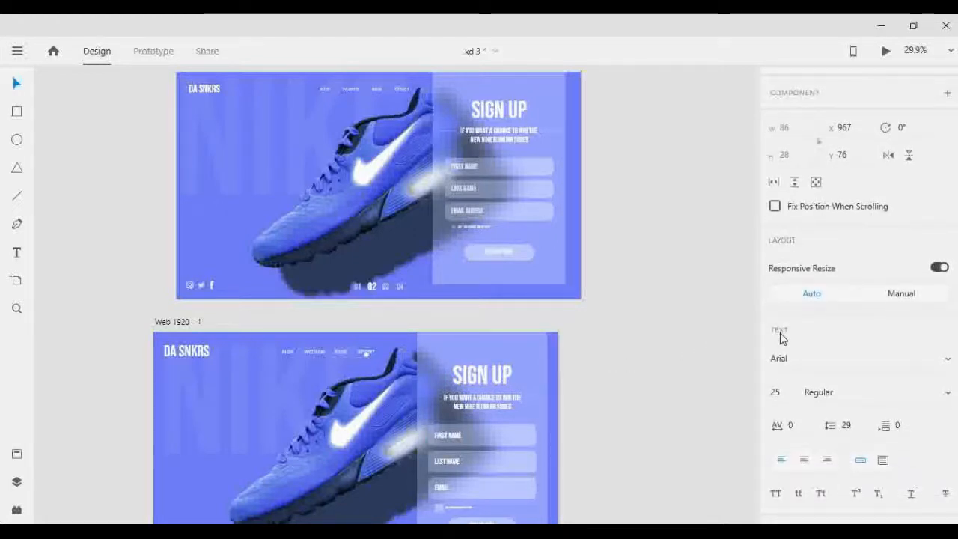
pyautogui.scroll(-4, 809, 422)
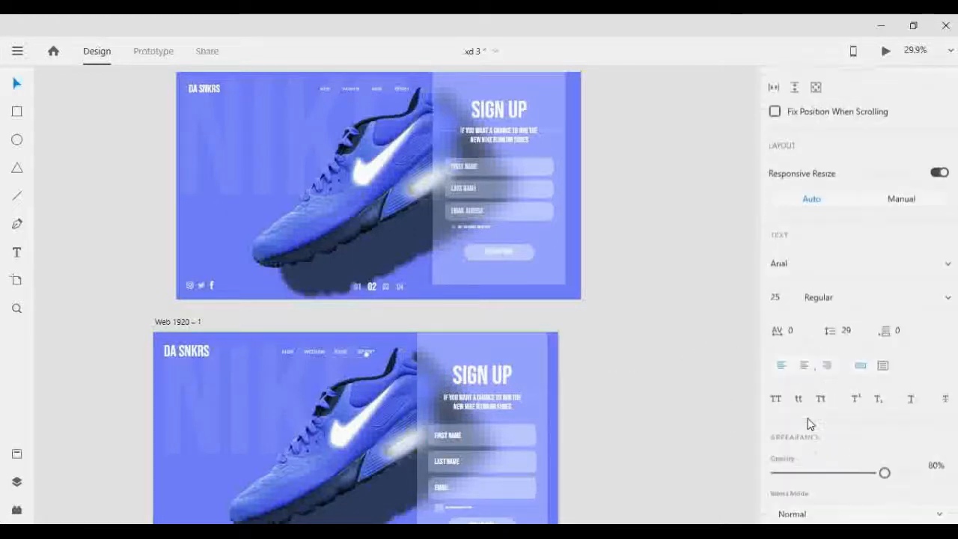
pyautogui.click(665, 452)
pyautogui.scroll(-1, 663, 451)
pyautogui.click(444, 409)
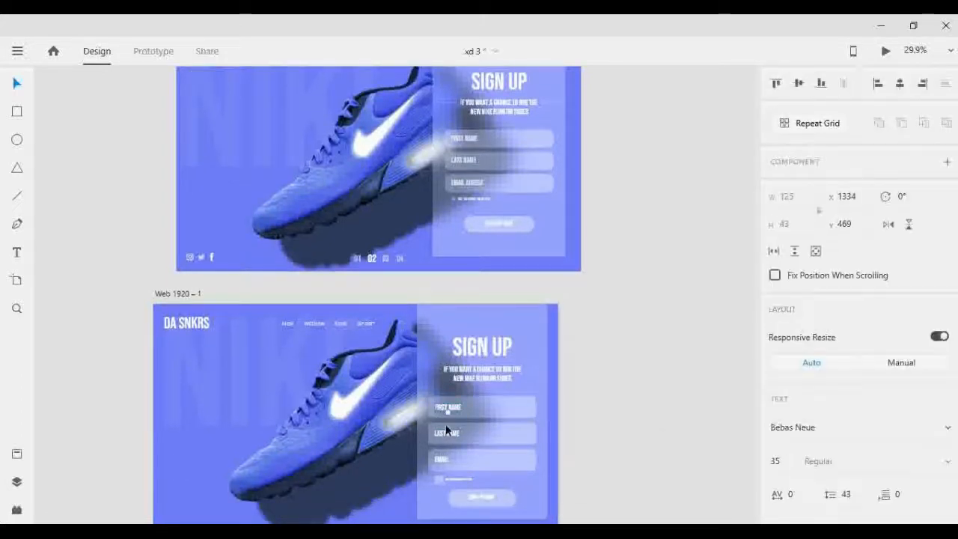
pyautogui.keyDown('shift'); pyautogui.click(447, 432); pyautogui.keyUp('shift')
pyautogui.keyDown('shift'); pyautogui.click(442, 459); pyautogui.keyUp('shift')
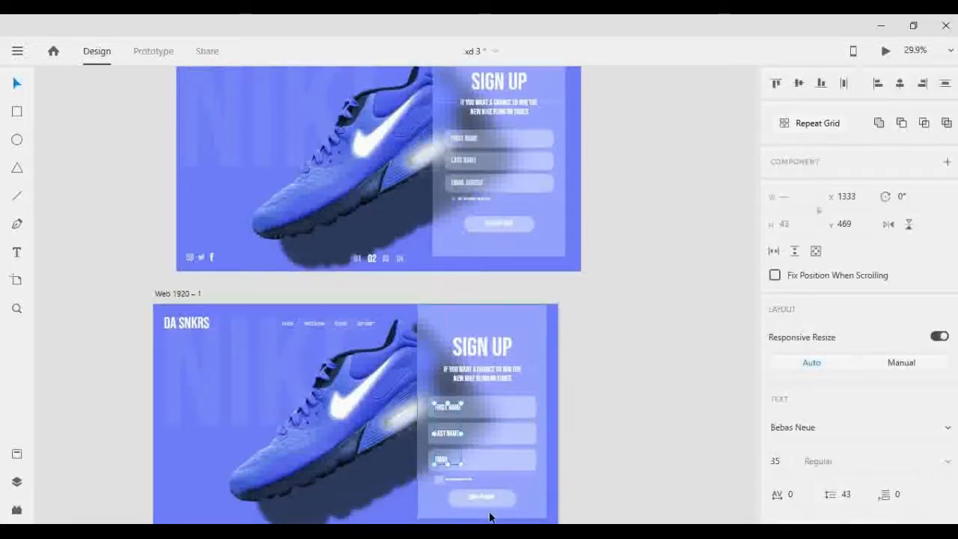
pyautogui.scroll(5, 490, 517)
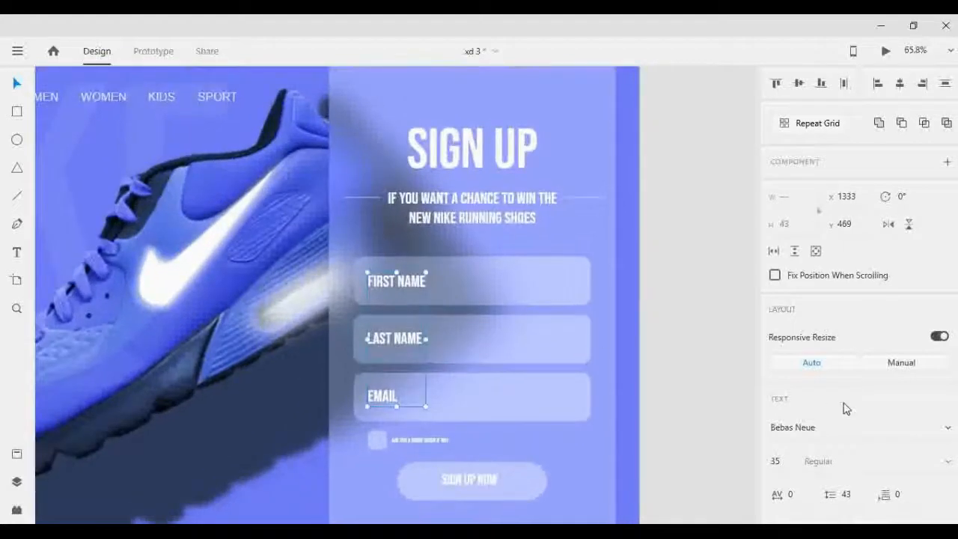
pyautogui.scroll(-5, 846, 408)
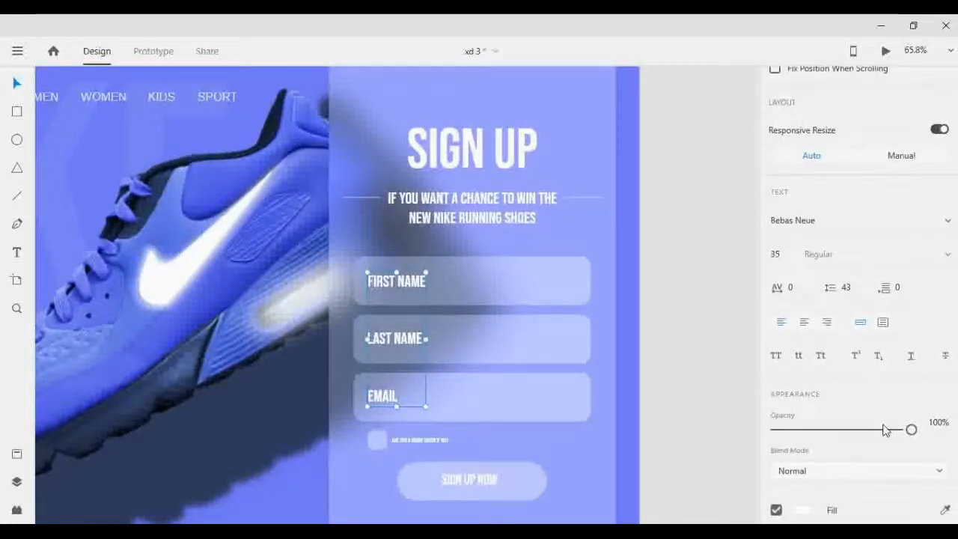
pyautogui.click(936, 422)
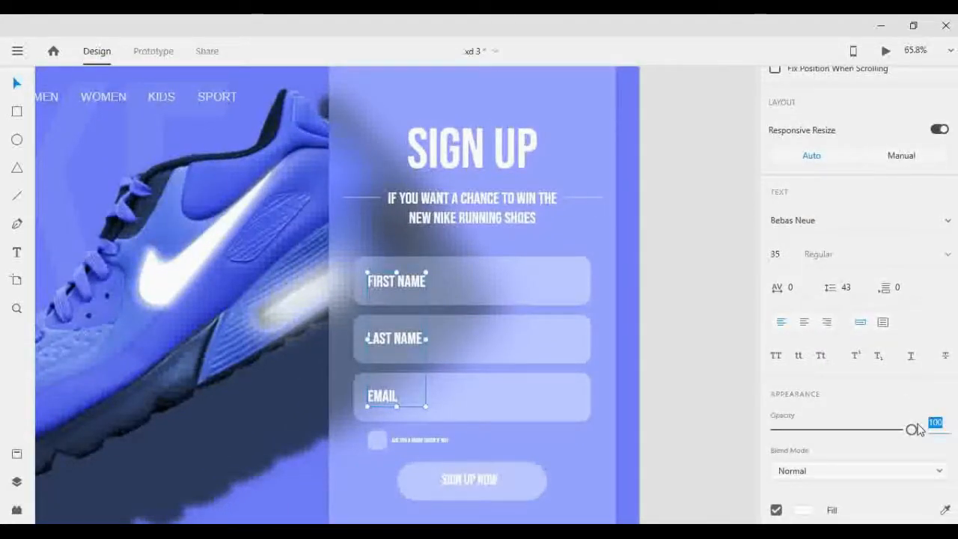
pyautogui.write('80')
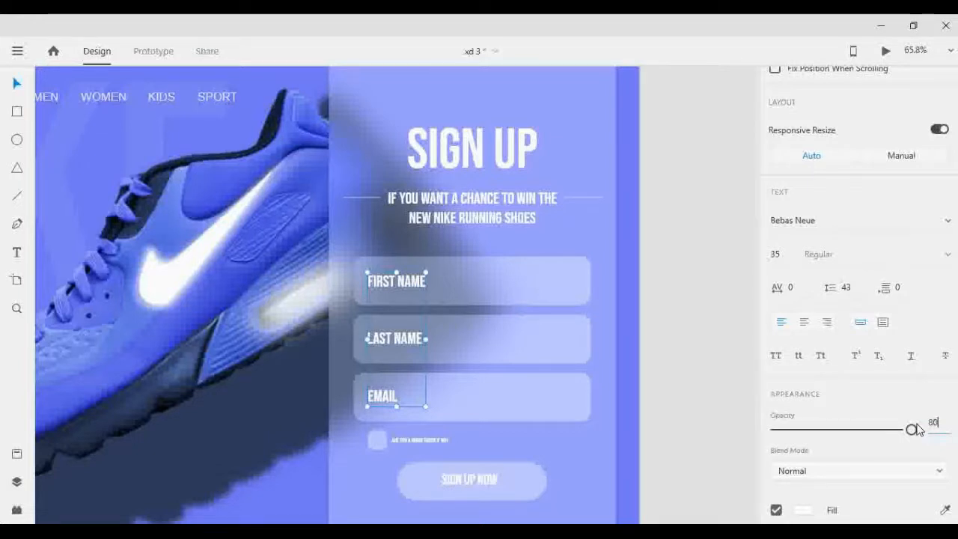
pyautogui.press('Return')
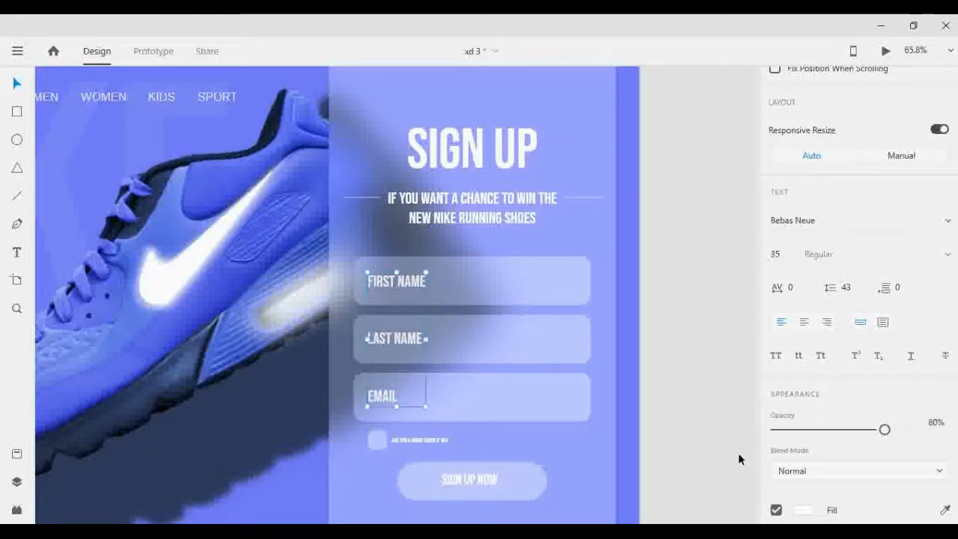
pyautogui.click(667, 468)
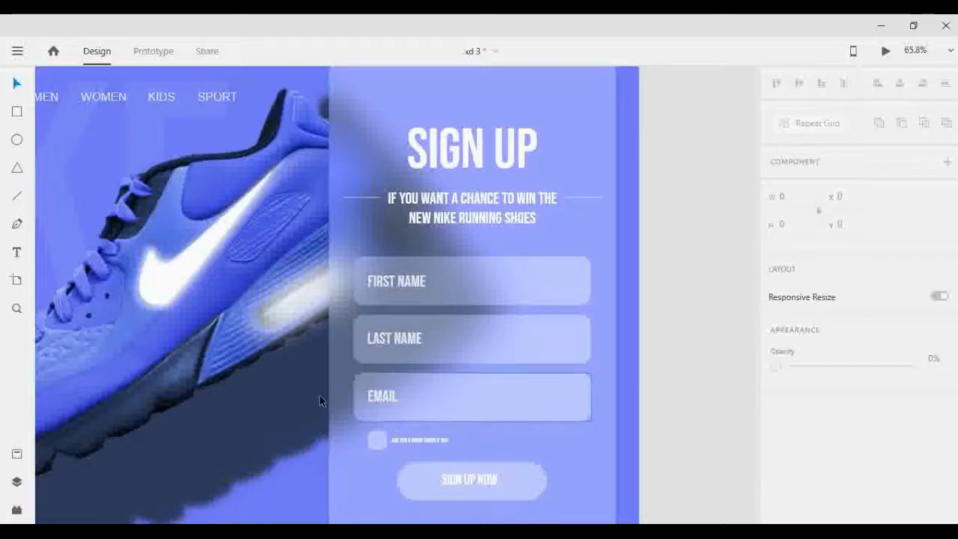
# Step: Add four separate text labels reading 01, 02, 03 and 04 in the artboard's empty lower-left area, below the shoe's toe
pyautogui.scroll(-4, 123, 370)
pyautogui.hscroll(-6, 161, 452)
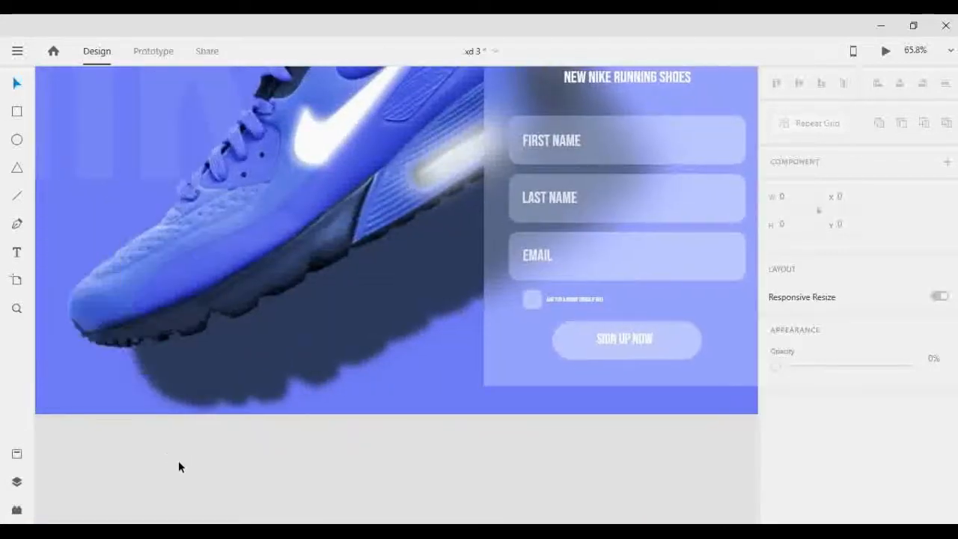
pyautogui.hscroll(-1, 257, 390)
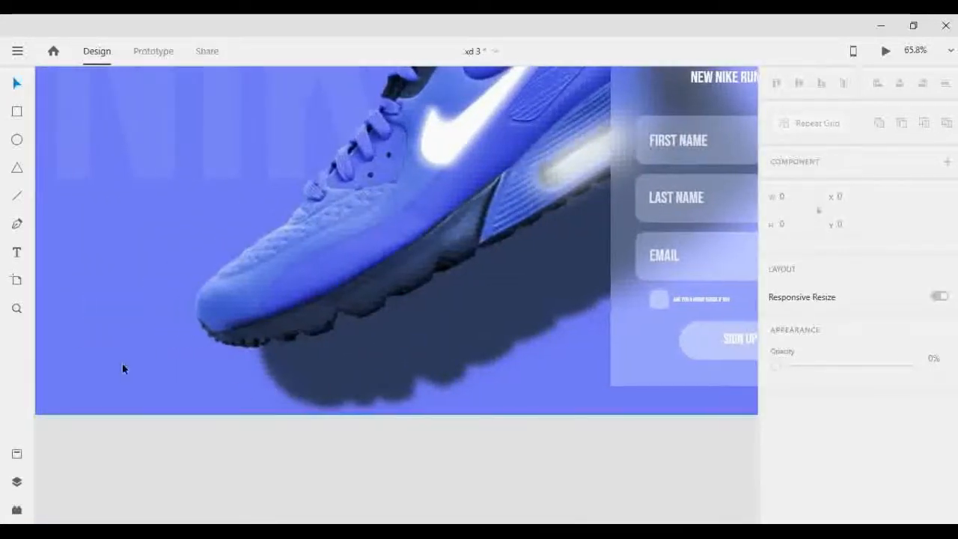
pyautogui.click(17, 224)
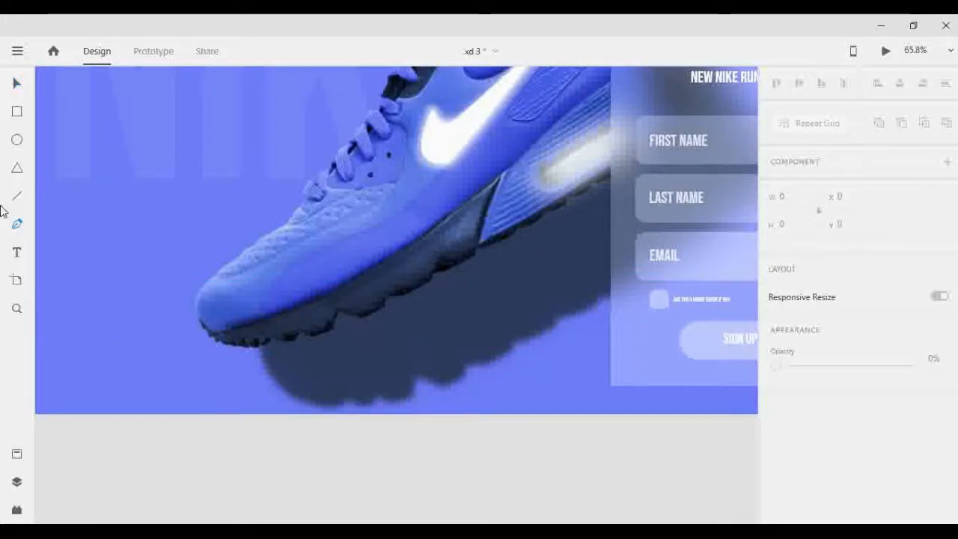
pyautogui.click(101, 346)
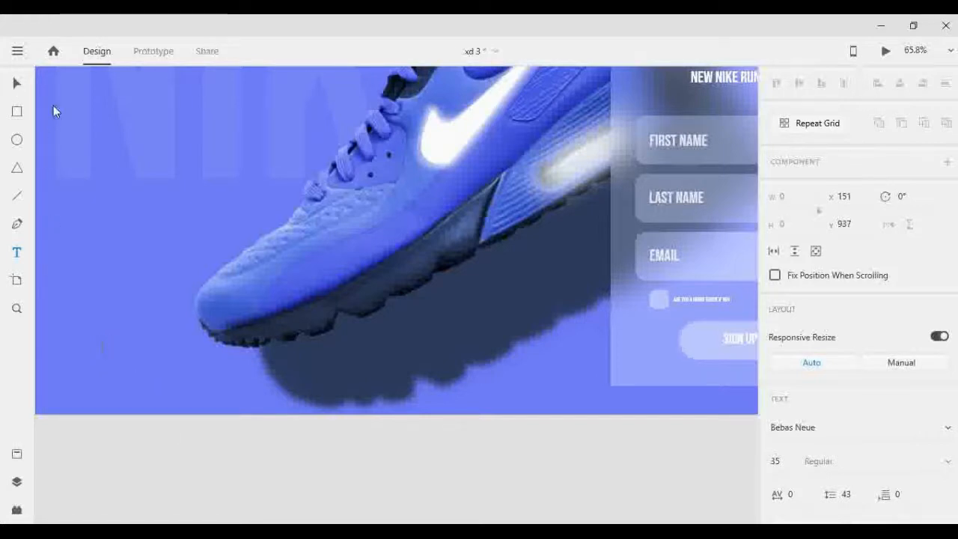
pyautogui.write('0')
pyautogui.write('02')
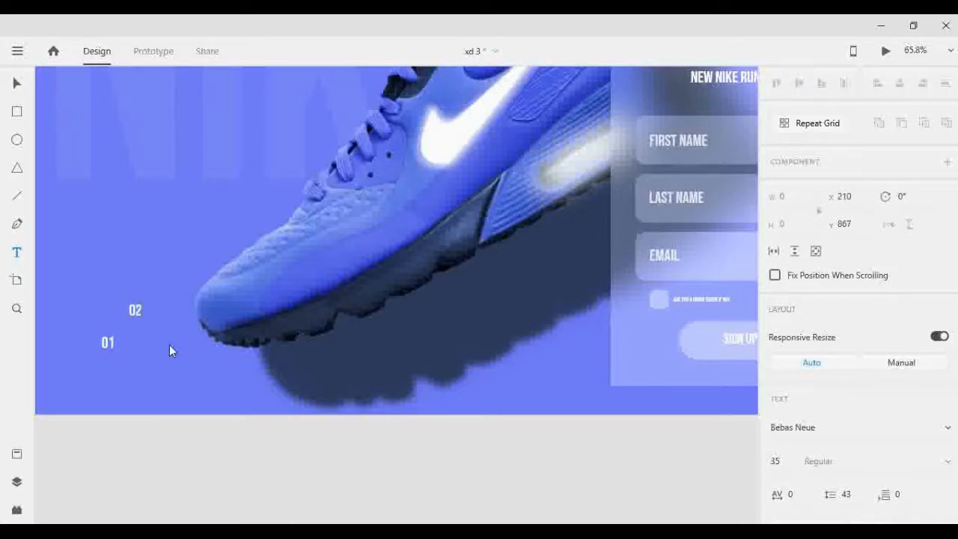
pyautogui.doubleClick(164, 279)
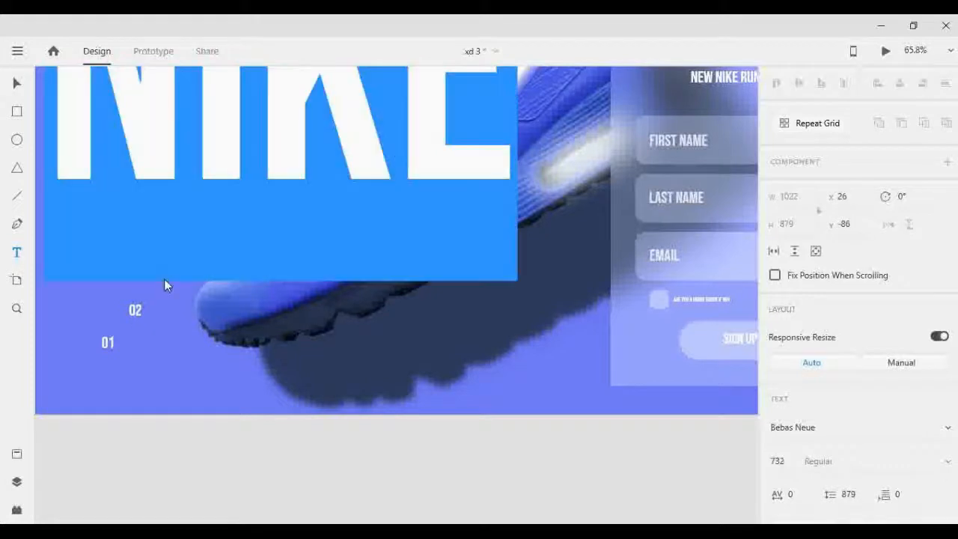
pyautogui.click(163, 368)
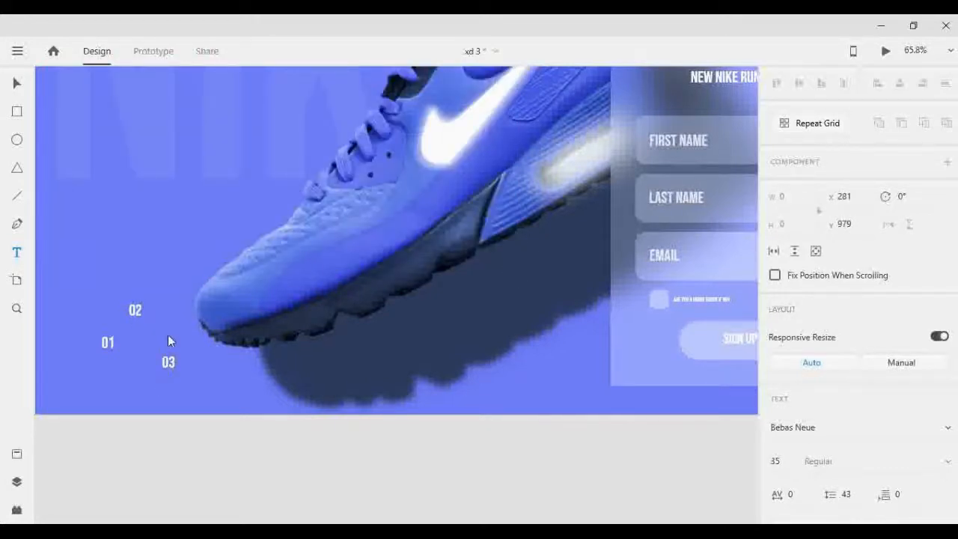
pyautogui.click(135, 382)
pyautogui.write('04')
pyautogui.click(17, 84)
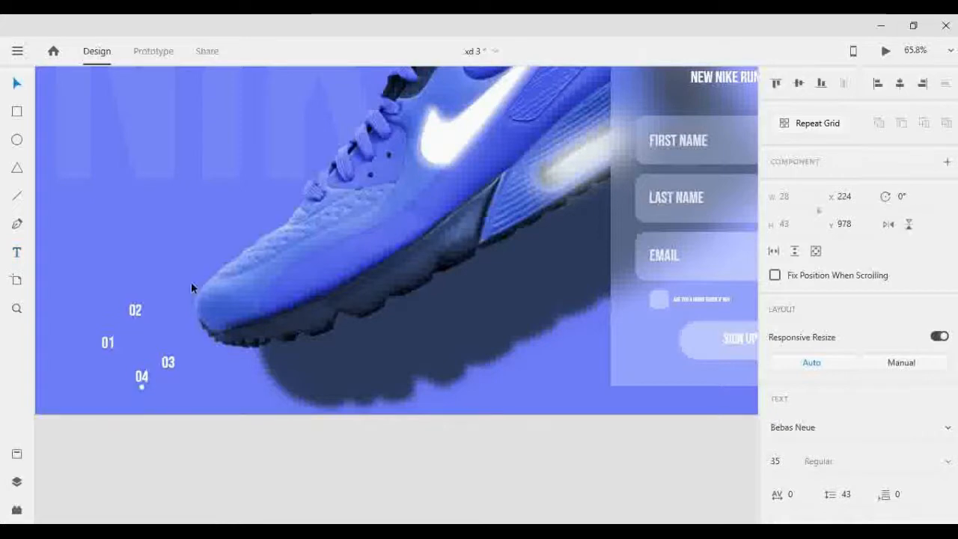
# Step: Reposition the 02, 03 and 04 labels so the four numbers run roughly in order from left to right
pyautogui.keyDown('shift'); pyautogui.click(162, 362); pyautogui.keyUp('shift')
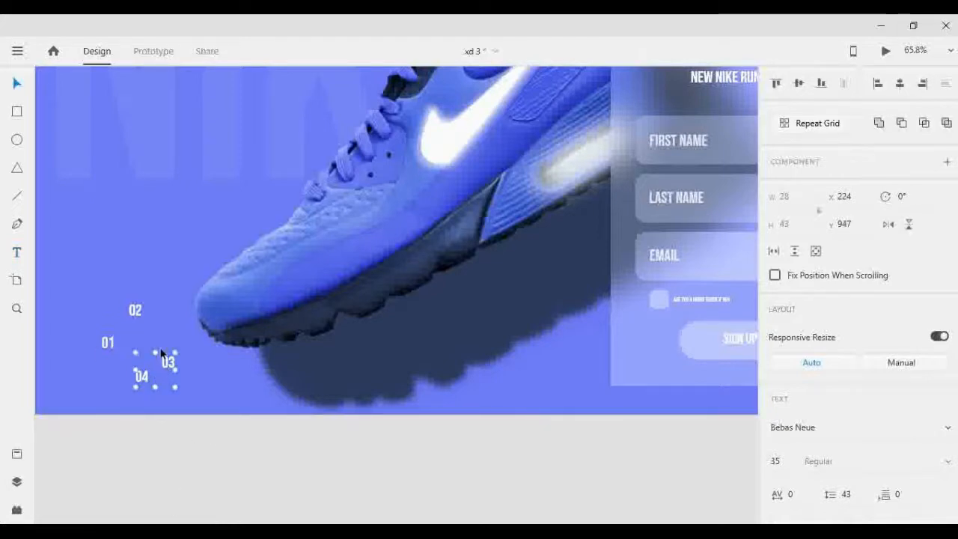
pyautogui.click(121, 392)
pyautogui.moveTo(165, 365)
pyautogui.mouseDown()
pyautogui.moveTo(224, 402)
pyautogui.moveTo(172, 375)
pyautogui.mouseUp()
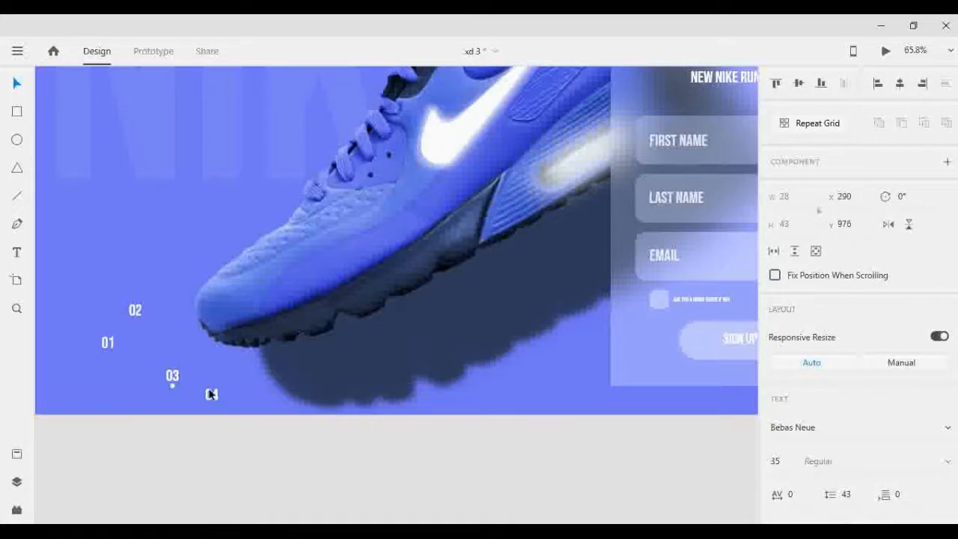
pyautogui.moveTo(135, 316); pyautogui.dragTo(137, 340)
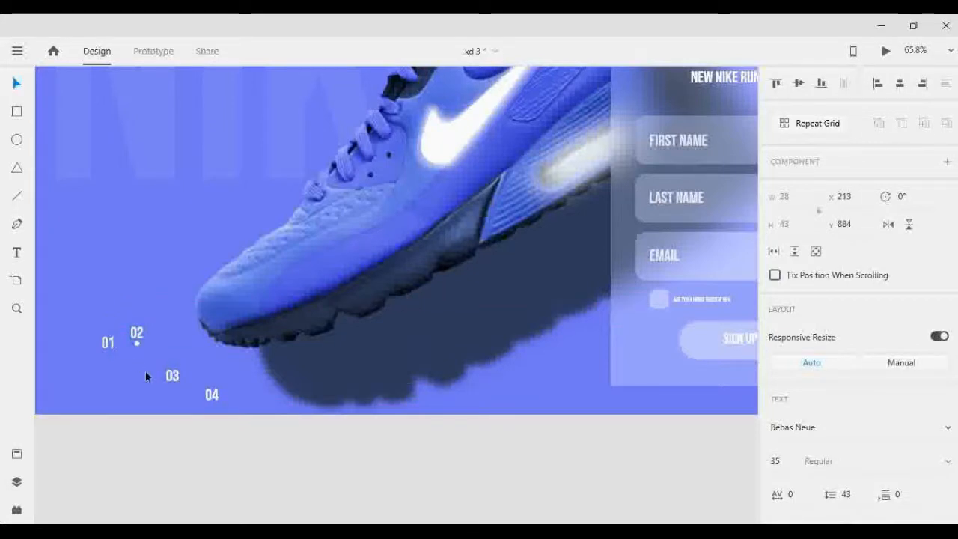
# Step: Align the four page numbers 01 to 04 on a common vertical middle so they form one row
pyautogui.keyDown('shift'); pyautogui.click(102, 343); pyautogui.keyUp('shift')
pyautogui.keyDown('shift'); pyautogui.click(172, 375); pyautogui.keyUp('shift')
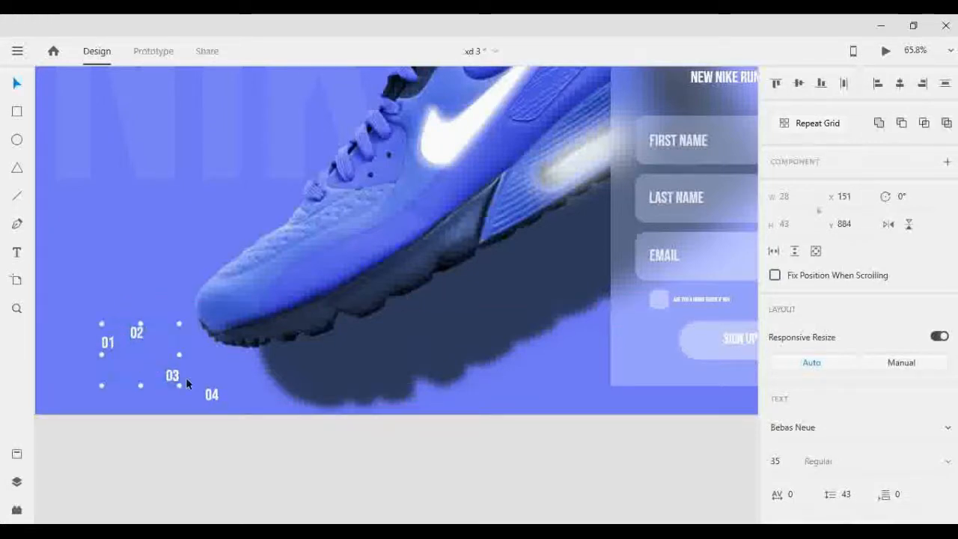
pyautogui.keyDown('shift'); pyautogui.click(217, 393); pyautogui.keyUp('shift')
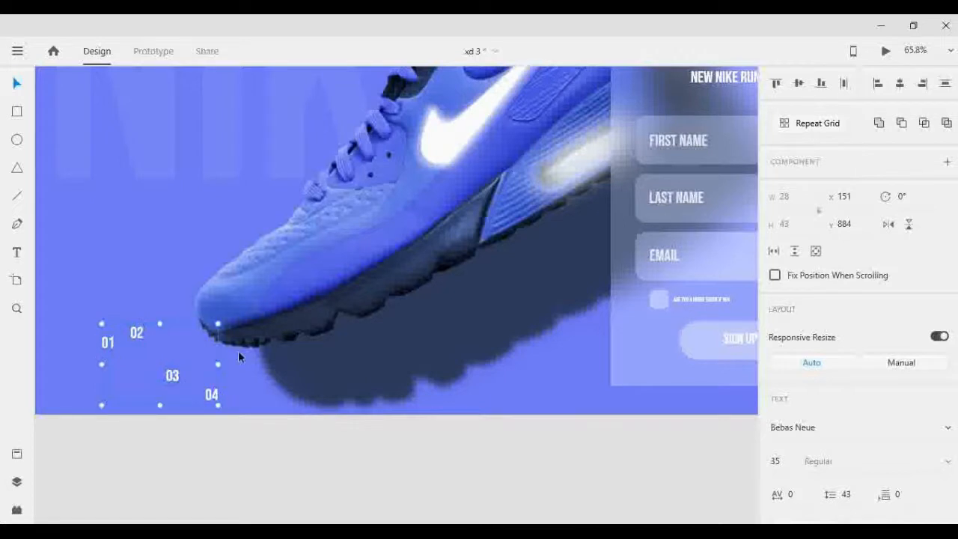
pyautogui.click(799, 84)
pyautogui.click(198, 478)
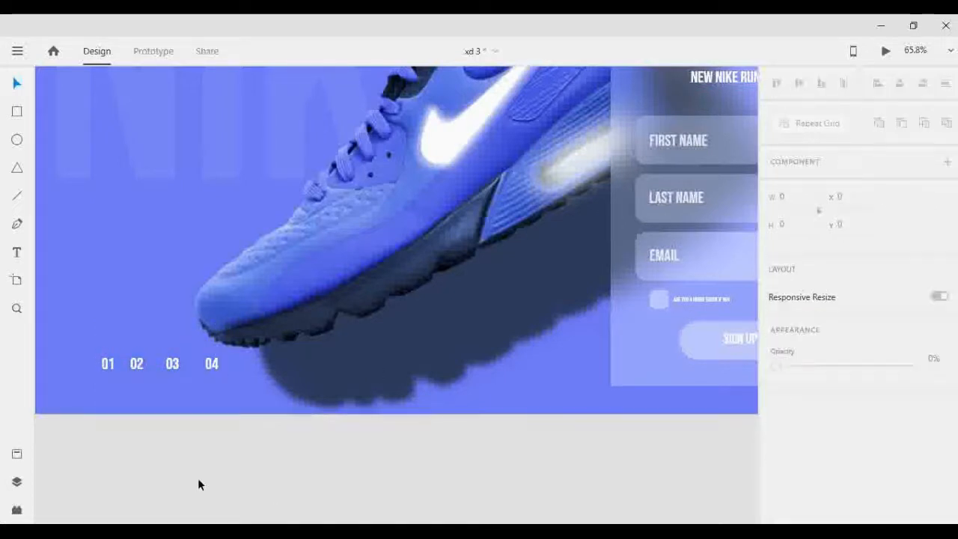
# Step: Shift 01, 02 and 03 together to the right, bringing 01 to X 192 and leaving a small gap between 03 and 04
pyautogui.click(172, 364)
pyautogui.keyDown('shift'); pyautogui.click(138, 365); pyautogui.keyUp('shift')
pyautogui.keyDown('shift'); pyautogui.click(107, 364); pyautogui.keyUp('shift')
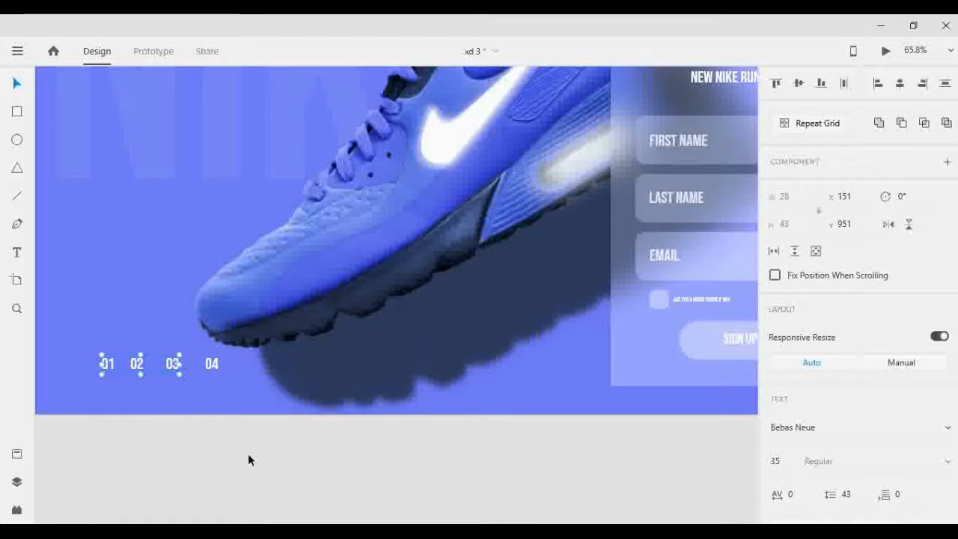
pyautogui.hotkey('shift', 'Right')
pyautogui.hotkey('shift', 'Right')
pyautogui.hotkey('shift', 'Right')
pyautogui.hotkey('shift', 'Right')
pyautogui.hotkey('shift', 'Right')
pyautogui.hotkey('shift', 'Right')
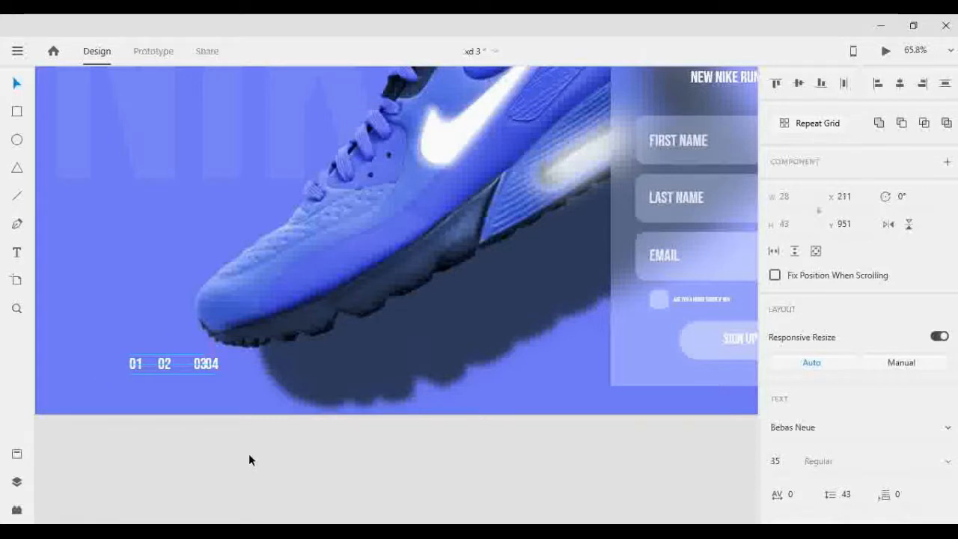
pyautogui.hotkey('shift', 'Left')
pyautogui.hotkey('shift', 'Left')
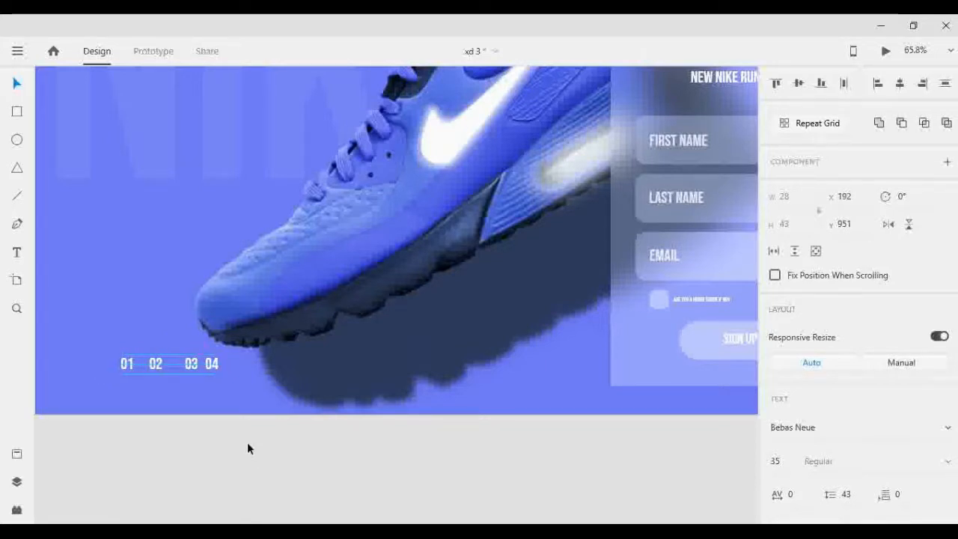
# Step: Shift 01 and 02 together to the right, bringing 01 to X 223 and matching the gap between 02 and 03 to the next one
pyautogui.keyDown('shift'); pyautogui.click(192, 364); pyautogui.keyUp('shift')
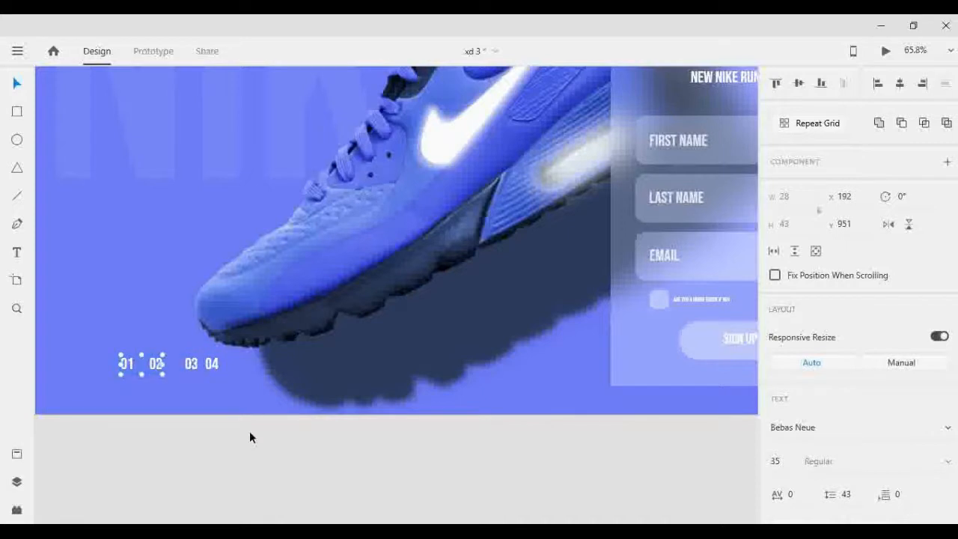
pyautogui.hotkey('shift', 'Right')
pyautogui.hotkey('shift', 'Right')
pyautogui.hotkey('shift', 'Right')
pyautogui.hotkey('shift', 'Right')
pyautogui.hotkey('shift', 'Right')
pyautogui.hotkey('shift', 'Left')
pyautogui.hotkey('shift', 'Right')
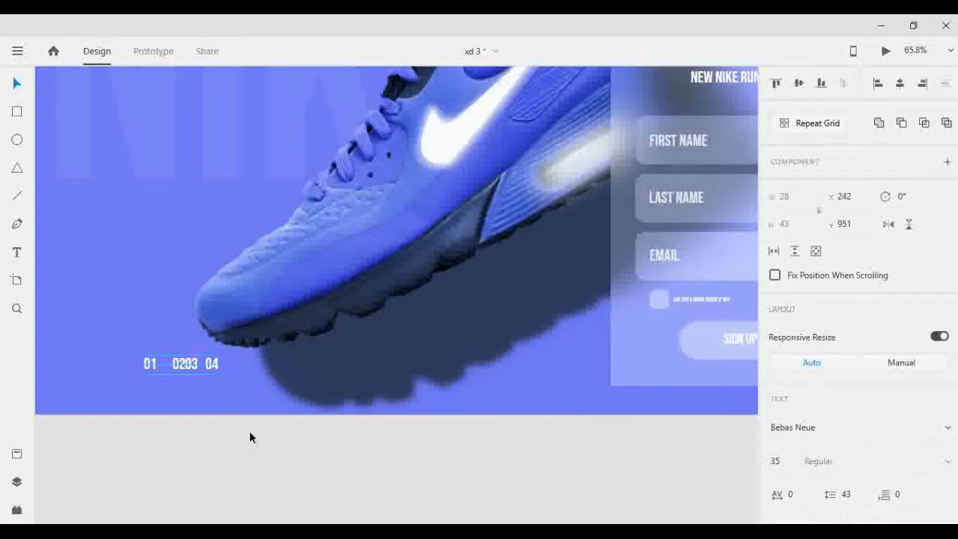
pyautogui.hotkey('shift', 'Left')
pyautogui.hotkey('shift', 'Left')
pyautogui.press('Right')
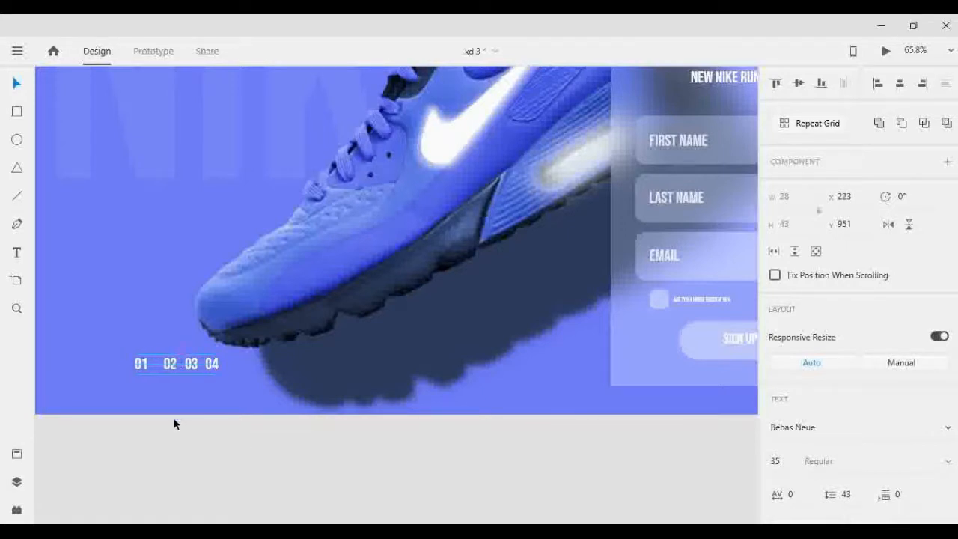
# Step: Move 01 alone to the right to X 241 so the spacing between all four page numbers looks even
pyautogui.keyDown('shift'); pyautogui.click(171, 365); pyautogui.keyUp('shift')
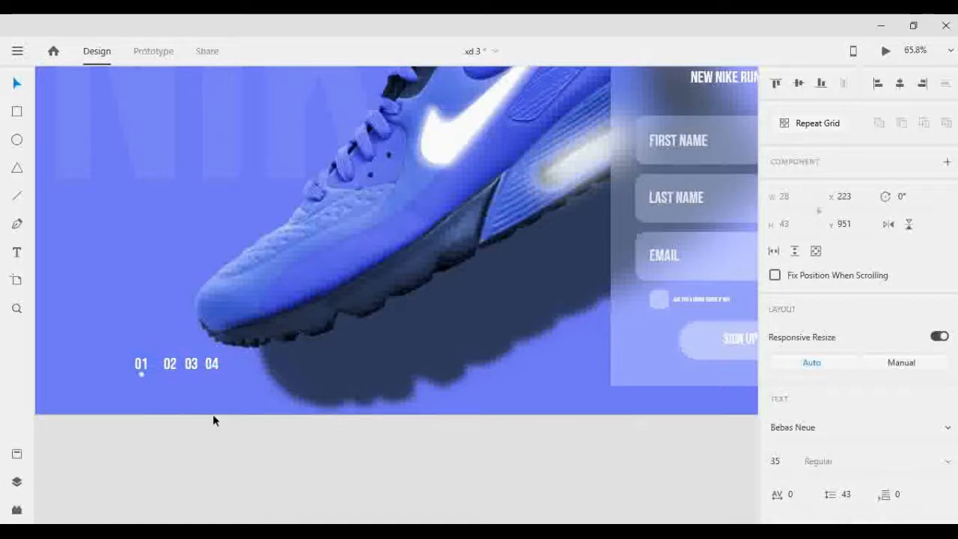
pyautogui.hotkey('shift', 'Right')
pyautogui.hotkey('shift', 'Right')
pyautogui.hotkey('shift', 'Right')
pyautogui.press('Right')
pyautogui.press('Right')
pyautogui.press('Right')
pyautogui.press('Right')
pyautogui.press('Right')
pyautogui.press('Right')
pyautogui.press('Right')
pyautogui.press('Right')
pyautogui.hotkey('shift', 'Left')
pyautogui.hotkey('shift', 'Left')
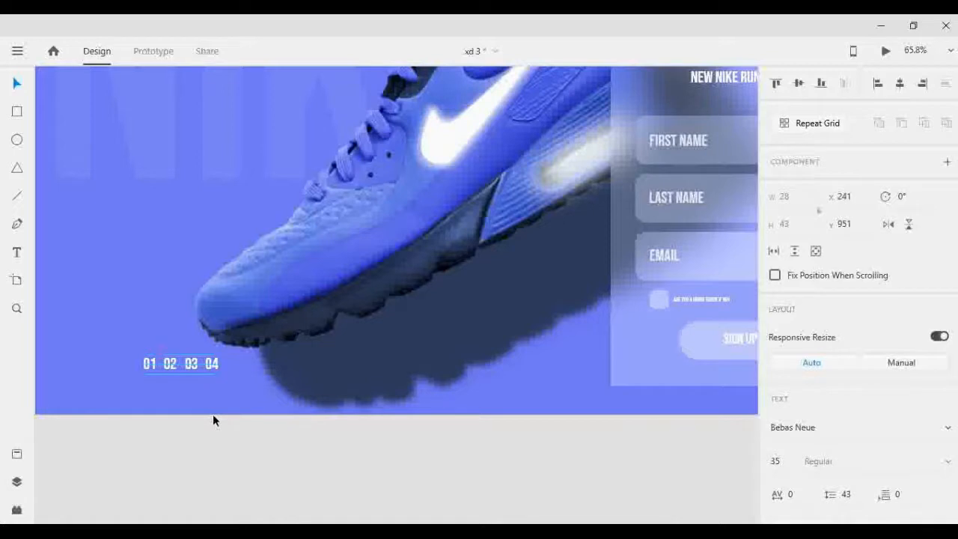
pyautogui.click(200, 441)
# Step: Set the font size of the page number 02 to 45 so it stands out as the active one
pyautogui.click(171, 366)
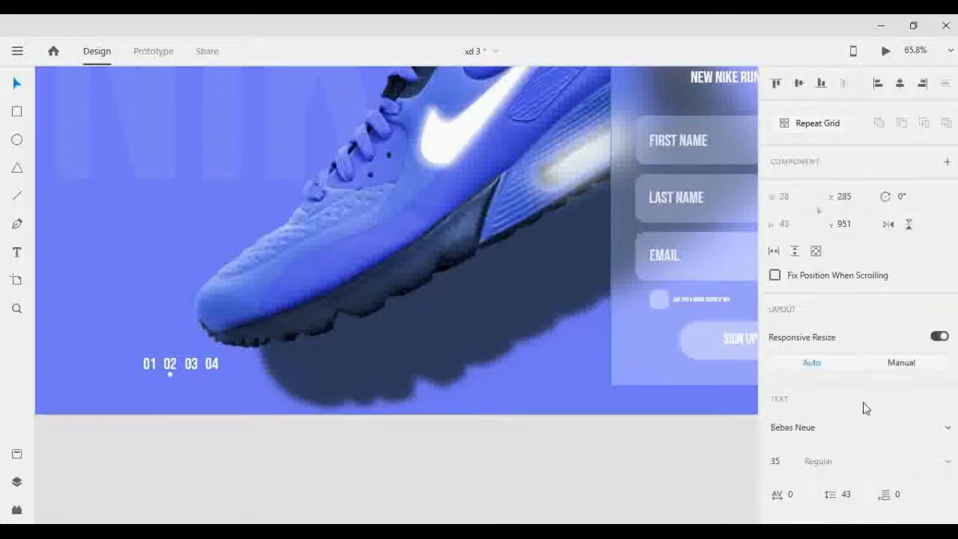
pyautogui.moveTo(786, 467); pyautogui.dragTo(772, 468)
pyautogui.write('45')
pyautogui.press('Return')
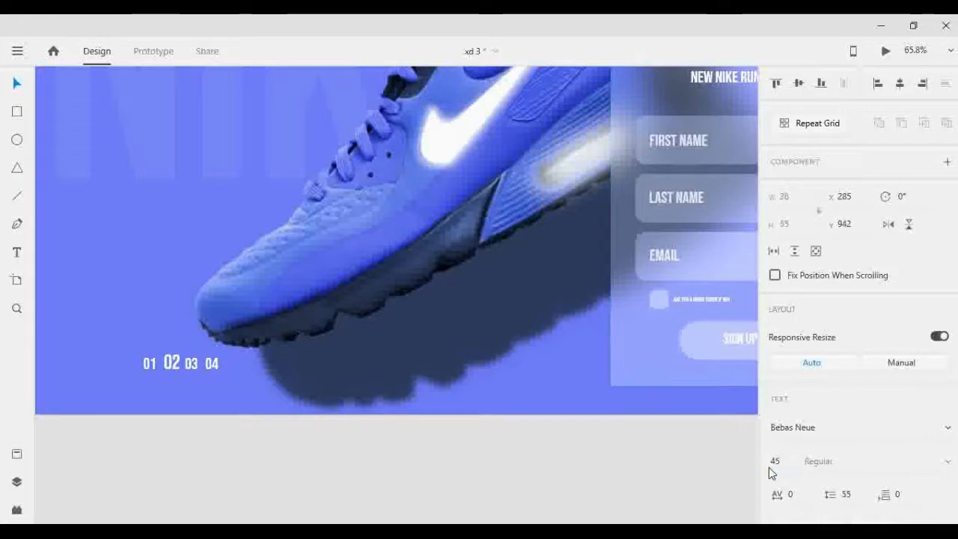
# Step: Lower the opacity of the page numbers 01, 03 and 04 together to 72% so 02 stands out
pyautogui.click(189, 367)
pyautogui.keyDown('shift'); pyautogui.click(208, 365); pyautogui.keyUp('shift')
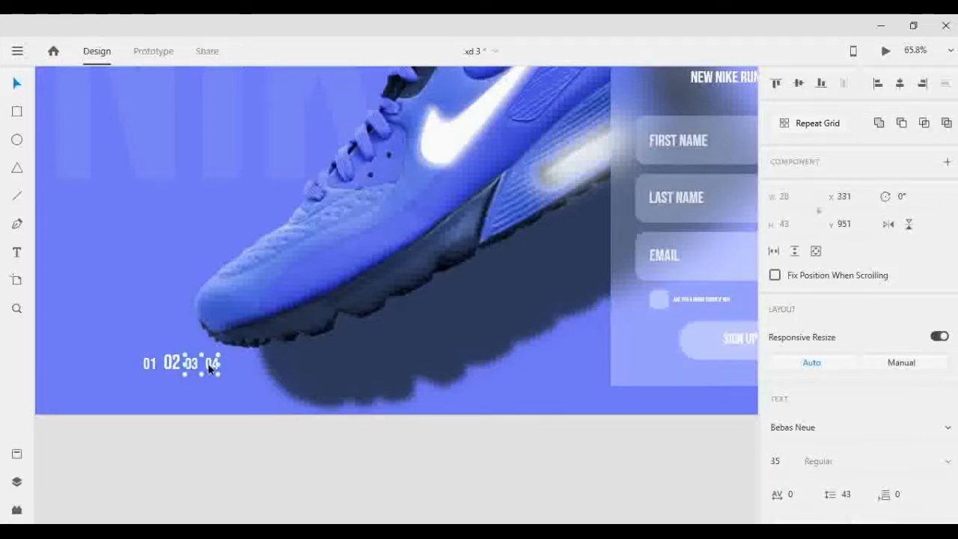
pyautogui.keyDown('shift'); pyautogui.click(147, 367); pyautogui.keyUp('shift')
pyautogui.scroll(-4, 850, 420)
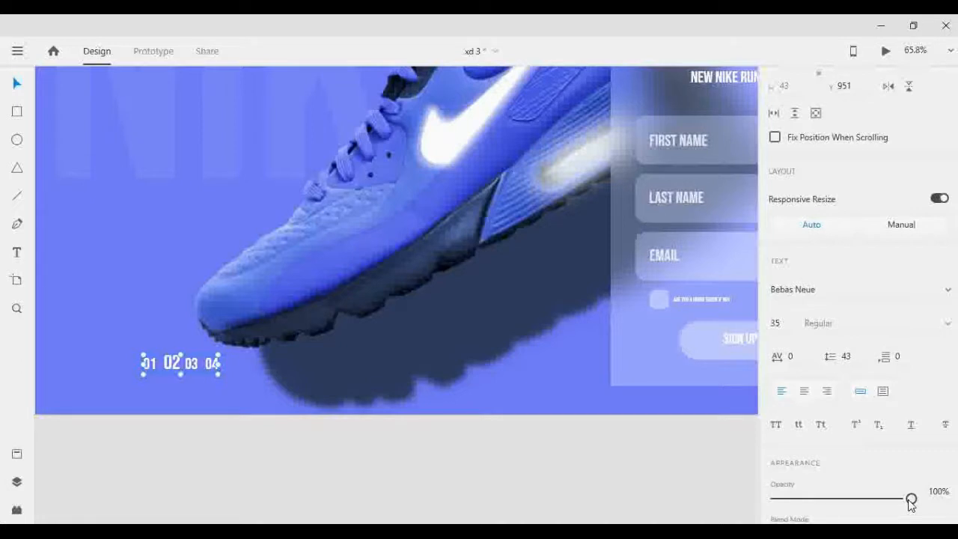
pyautogui.moveTo(911, 503); pyautogui.dragTo(873, 507)
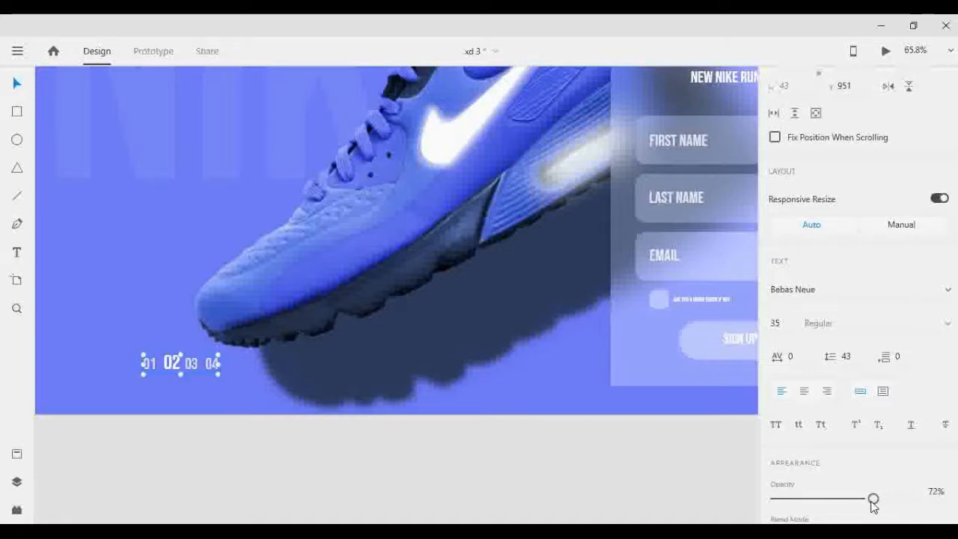
pyautogui.click(170, 466)
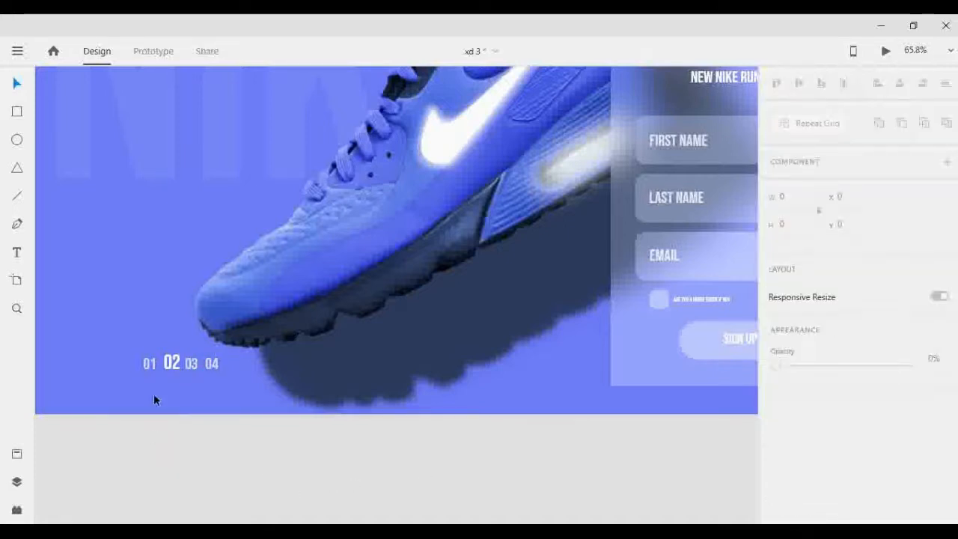
# Step: Shift 03 and 04 together slightly to the right to widen the gap after the enlarged 02
pyautogui.click(189, 366)
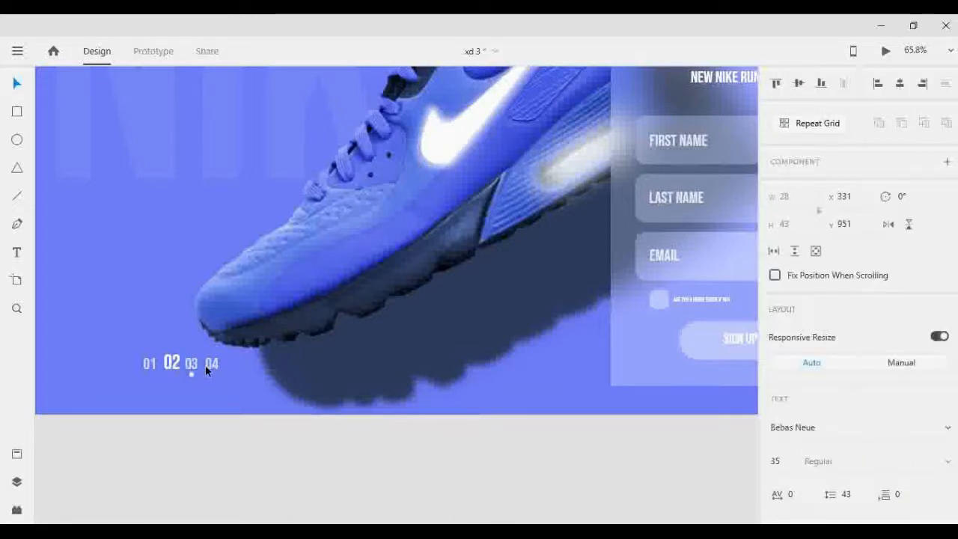
pyautogui.hotkey('shift', 'Left')
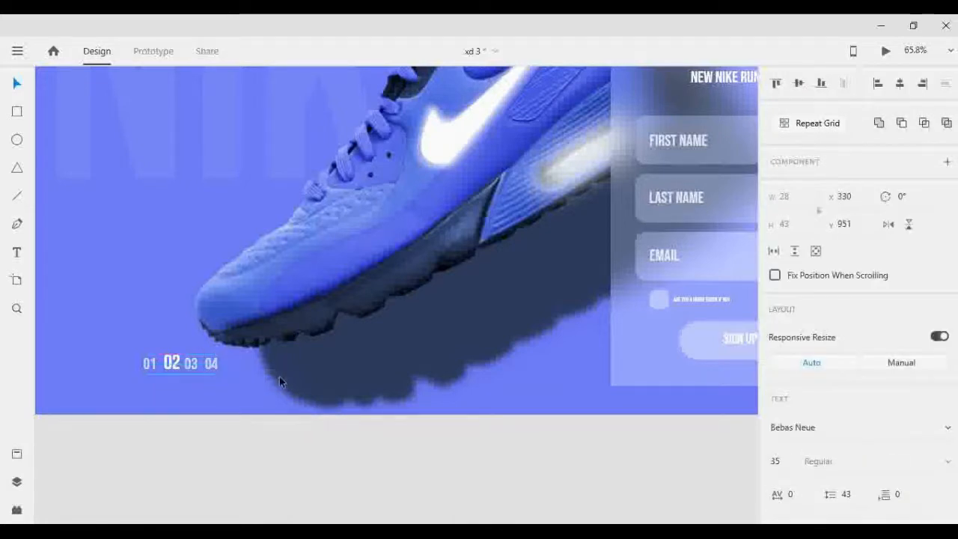
pyautogui.press('Left')
pyautogui.press('Left')
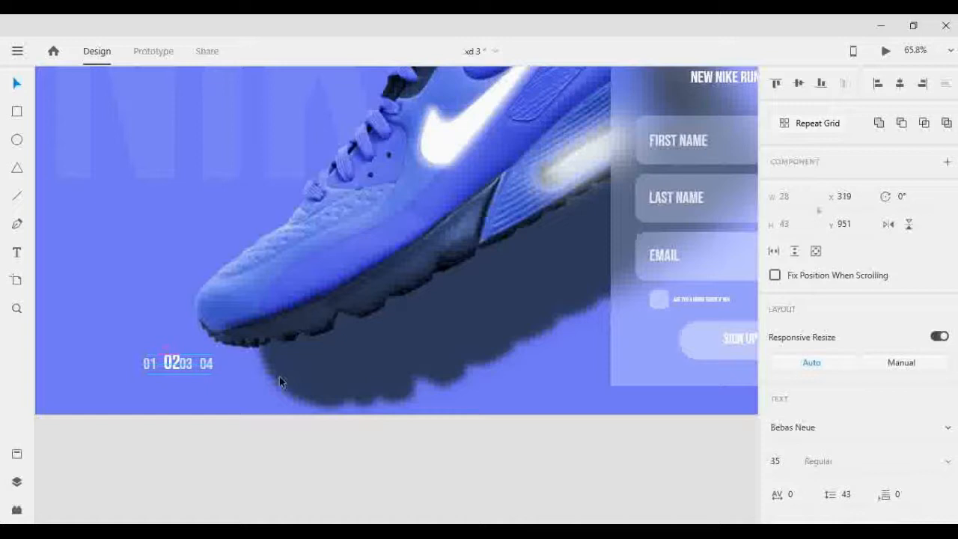
pyautogui.hotkey('shift', 'Right')
pyautogui.hotkey('shift', 'Right')
# Step: Try 01 closer to 02 at X 251, and move it back to X 241
pyautogui.click(147, 363)
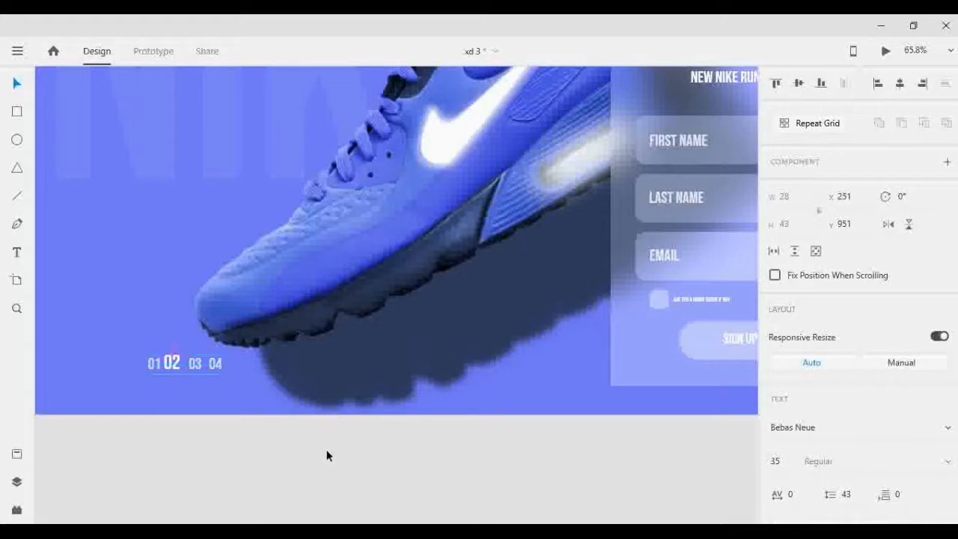
pyautogui.hotkey('shift', 'Right')
pyautogui.hotkey('shift', 'Right')
pyautogui.hotkey('shift', 'Left')
pyautogui.hotkey('shift', 'Left')
# Step: Group the page numbers 01, 02, 03 and 04 into one object
pyautogui.keyDown('shift'); pyautogui.click(170, 364); pyautogui.keyUp('shift')
pyautogui.keyDown('shift'); pyautogui.click(194, 364); pyautogui.keyUp('shift')
pyautogui.keyDown('shift'); pyautogui.click(214, 365); pyautogui.keyUp('shift')
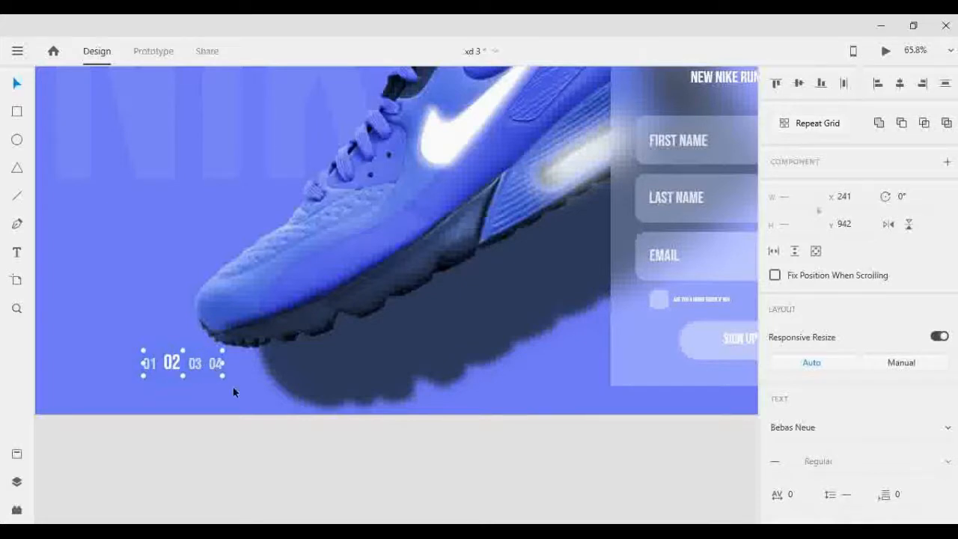
pyautogui.hotkey('ctrl', 'g')
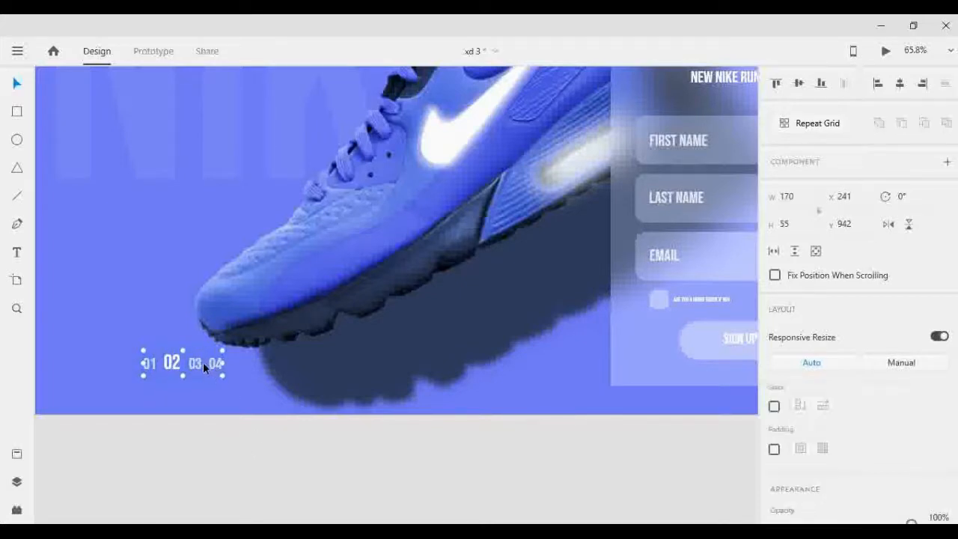
# Step: Move the page number group down near the page's lower edge and centre it horizontally on the page background
pyautogui.moveTo(203, 366); pyautogui.dragTo(237, 383)
pyautogui.click(144, 376)
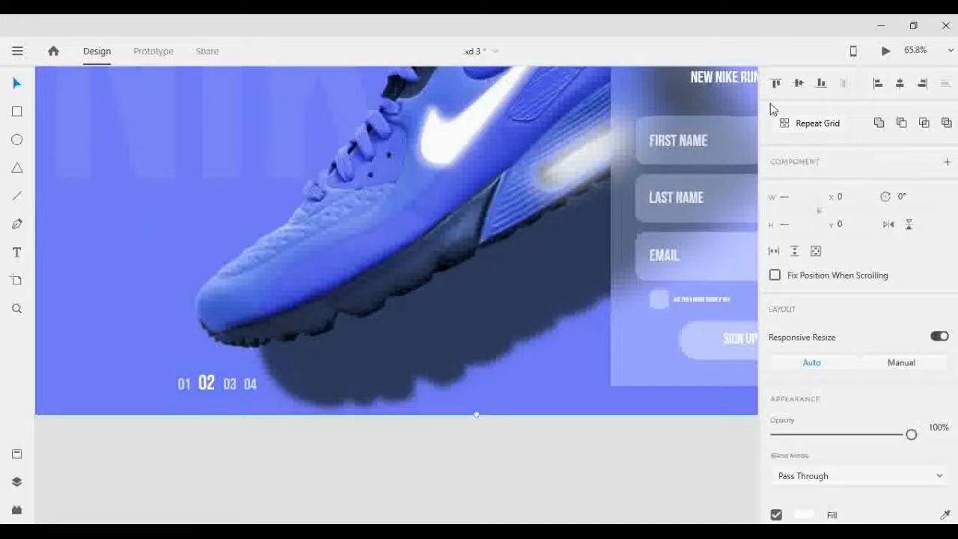
pyautogui.click(900, 85)
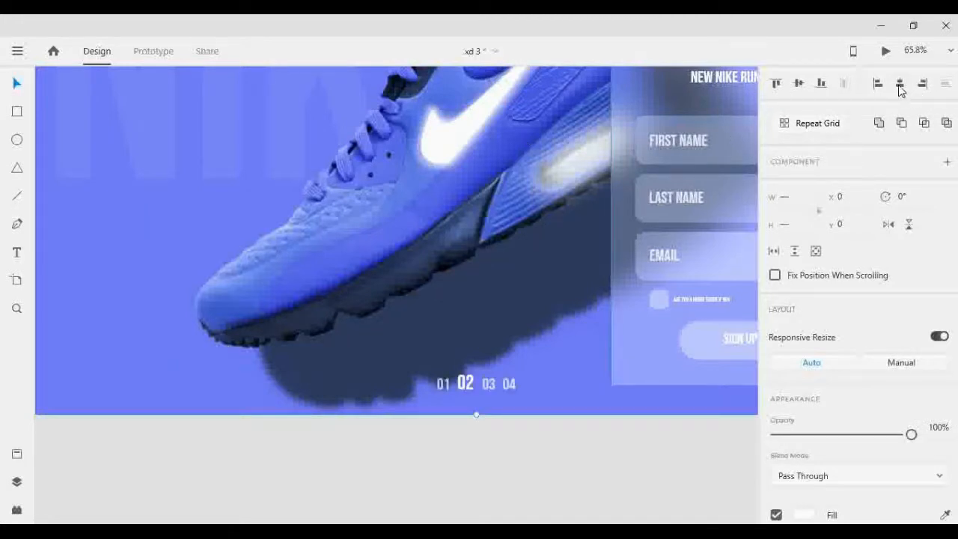
pyautogui.click(516, 476)
# Step: Delete the oversized checkbox square beside the robot check text in the sign-up form
pyautogui.scroll(-3, 532, 455)
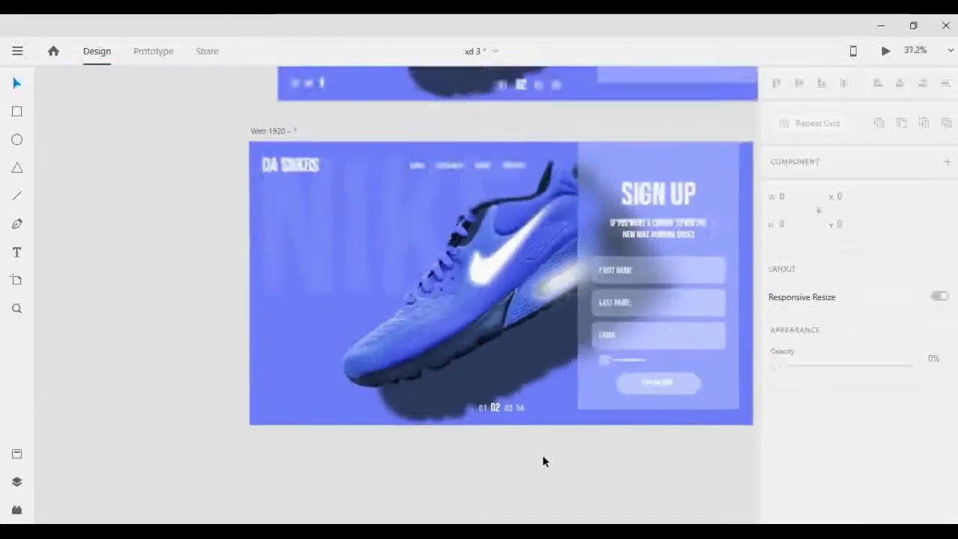
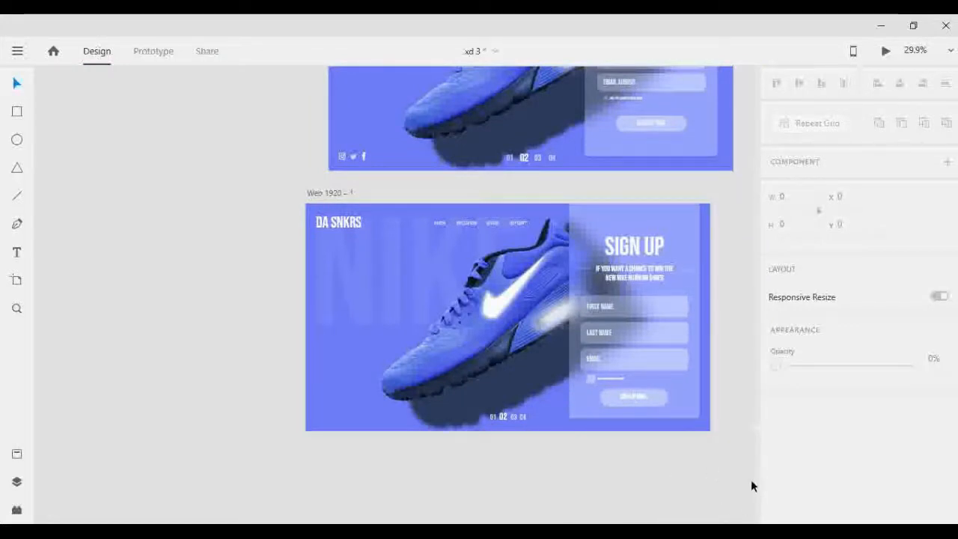
pyautogui.scroll(-2, 745, 456)
pyautogui.scroll(1, 742, 453)
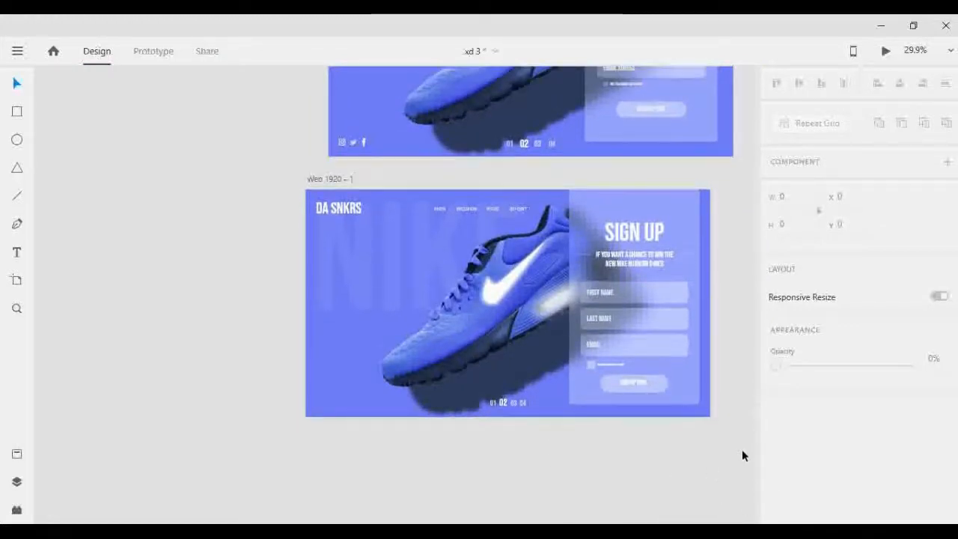
pyautogui.scroll(5, 683, 404)
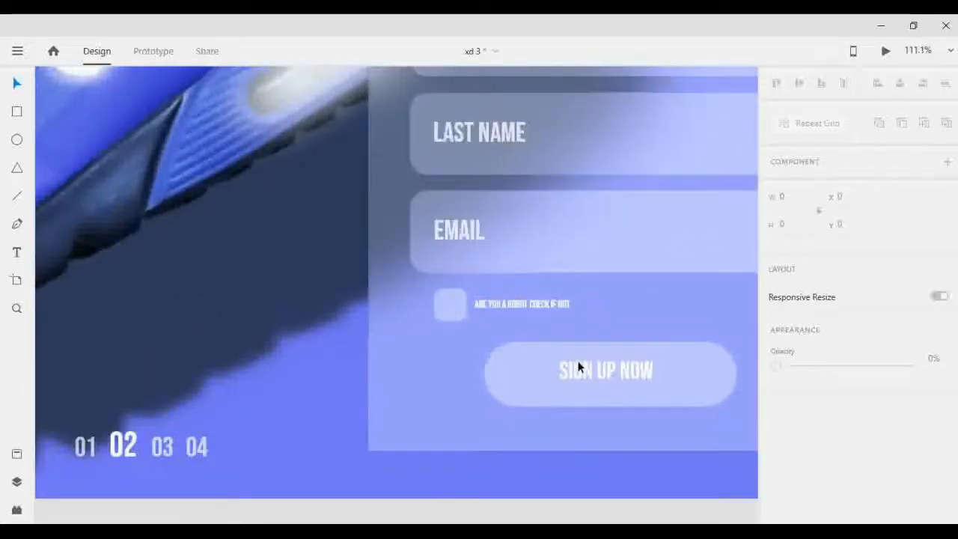
pyautogui.click(443, 309)
pyautogui.rightClick(441, 312)
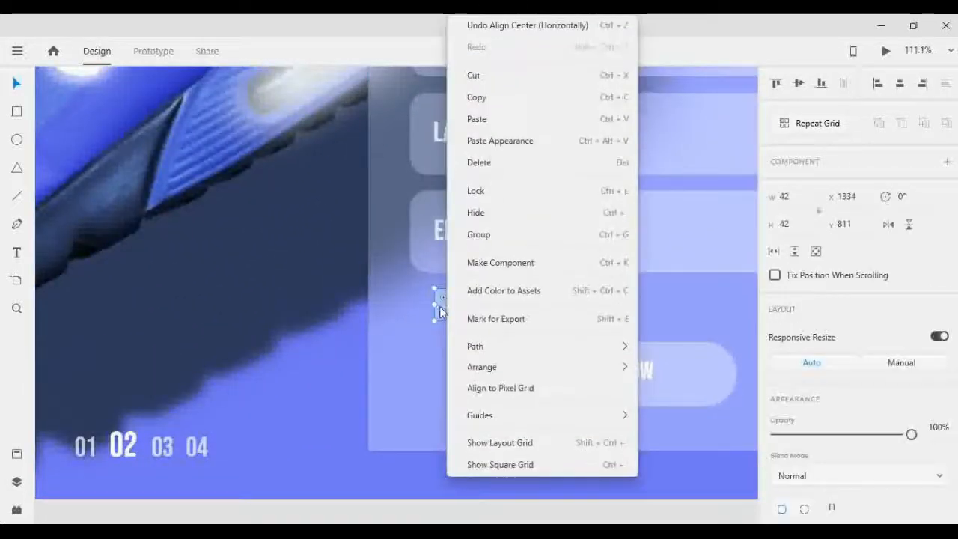
pyautogui.click(439, 309)
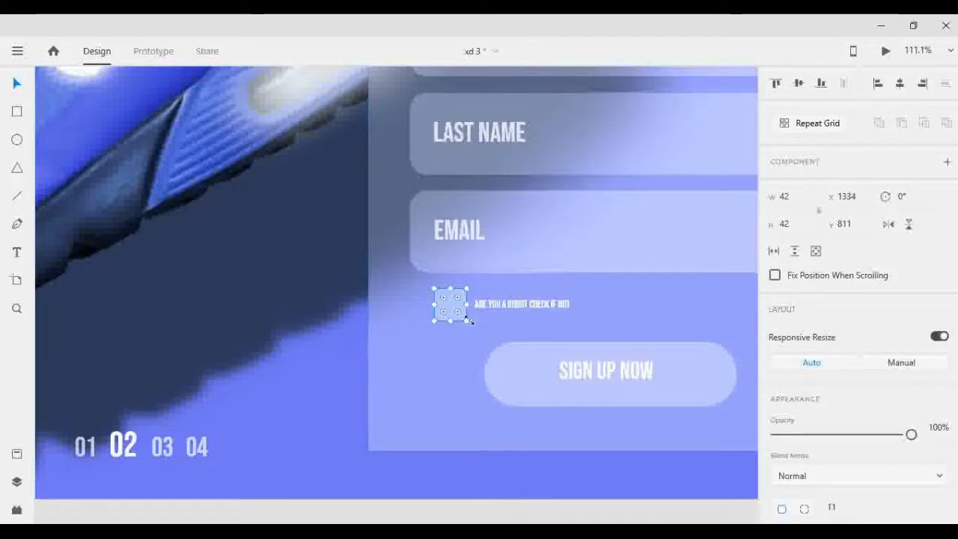
pyautogui.press('alt')
pyautogui.moveTo(466, 319)
pyautogui.mouseDown()
pyautogui.moveTo(459, 315)
pyautogui.moveTo(466, 324)
pyautogui.mouseUp()
pyautogui.press('Delete')
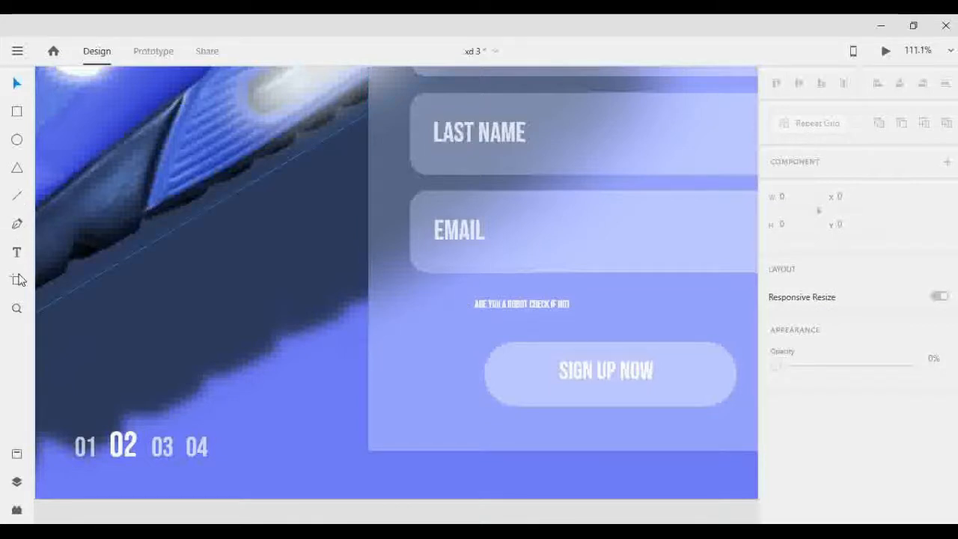
# Step: Draw a smaller checkbox square of about 26 by 26 before the robot check text and round its corners to 7
pyautogui.click(14, 253)
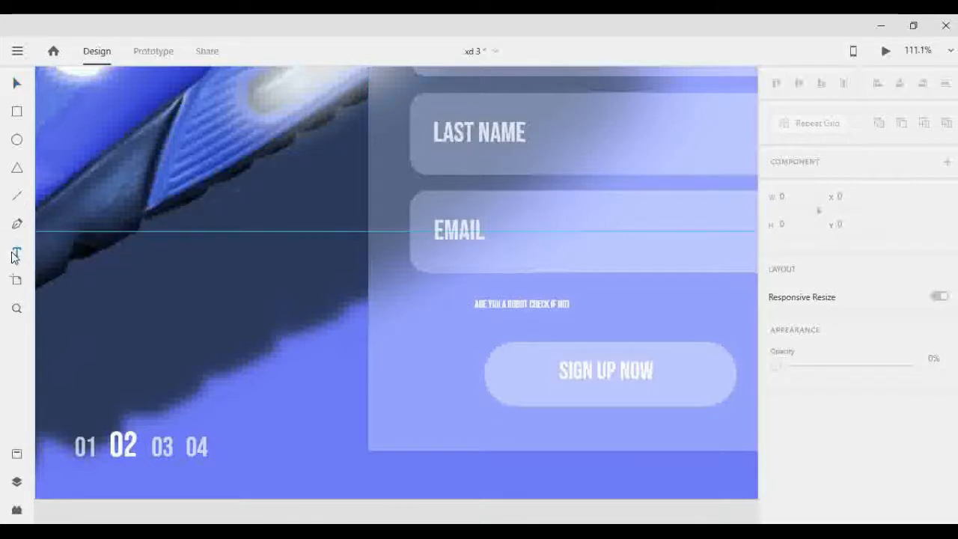
pyautogui.click(17, 113)
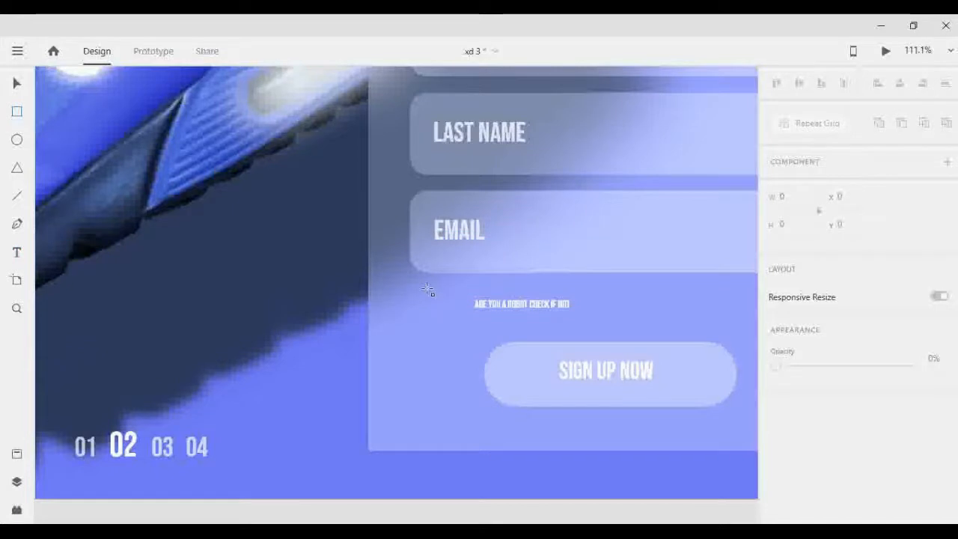
pyautogui.moveTo(427, 292); pyautogui.dragTo(448, 312)
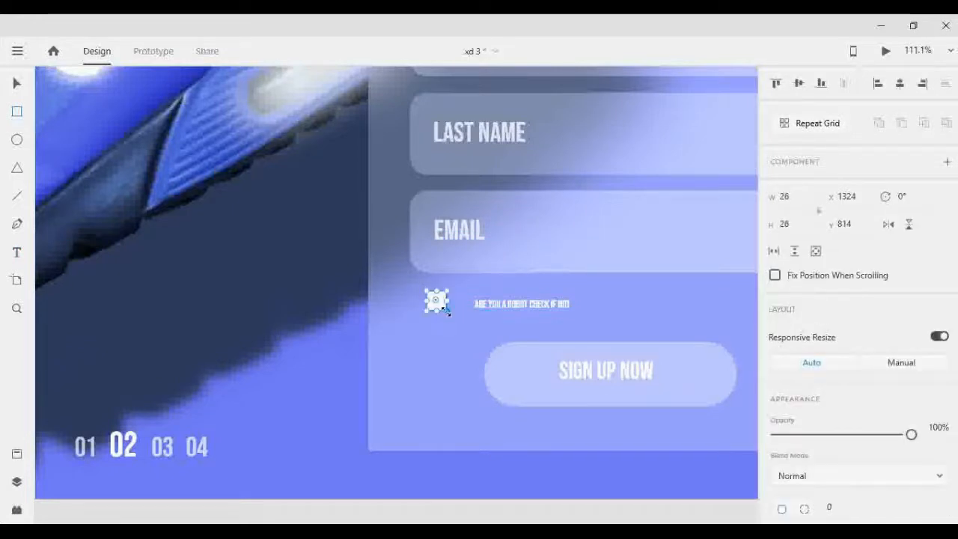
pyautogui.click(17, 84)
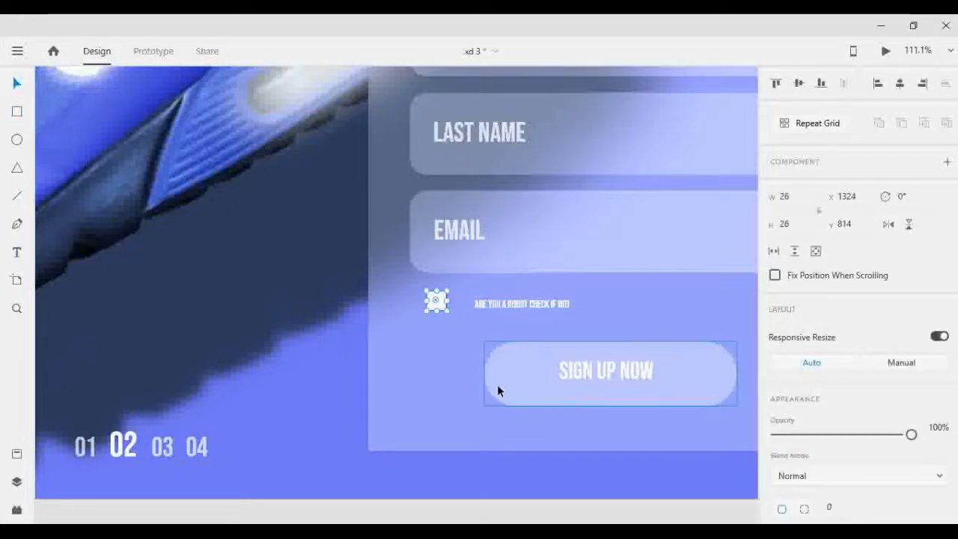
pyautogui.scroll(3, 472, 326)
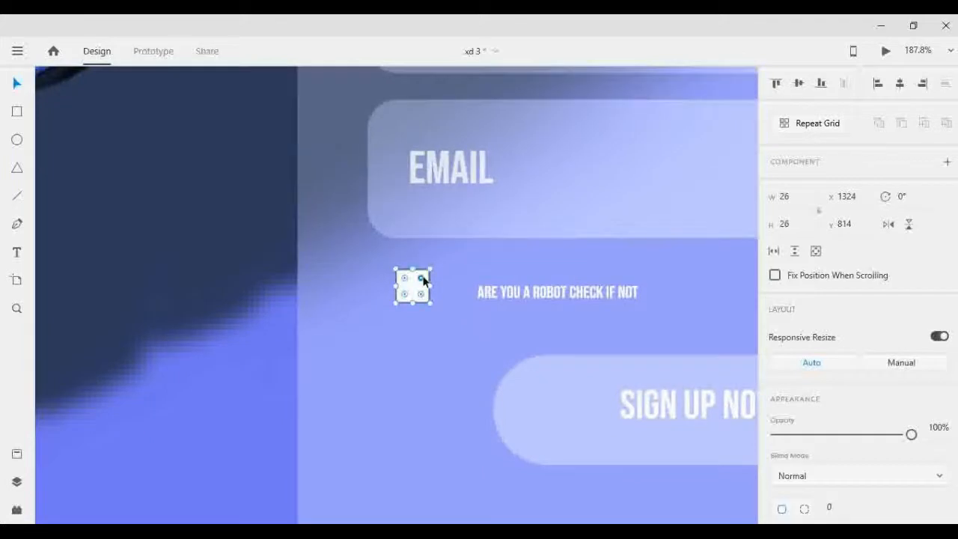
pyautogui.moveTo(416, 277); pyautogui.dragTo(424, 280)
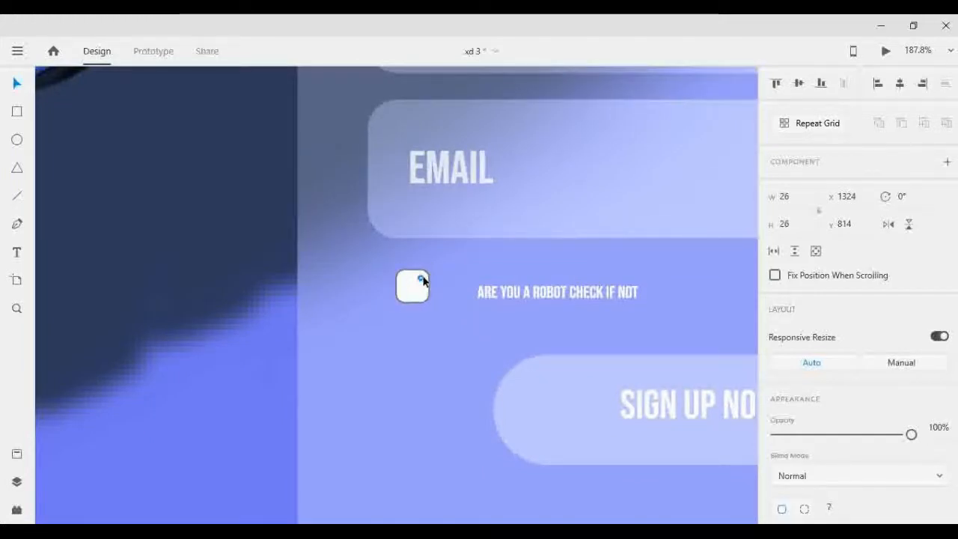
# Step: Remove the new checkbox's border and turn on its background blur for the glass look
pyautogui.scroll(-5, 809, 402)
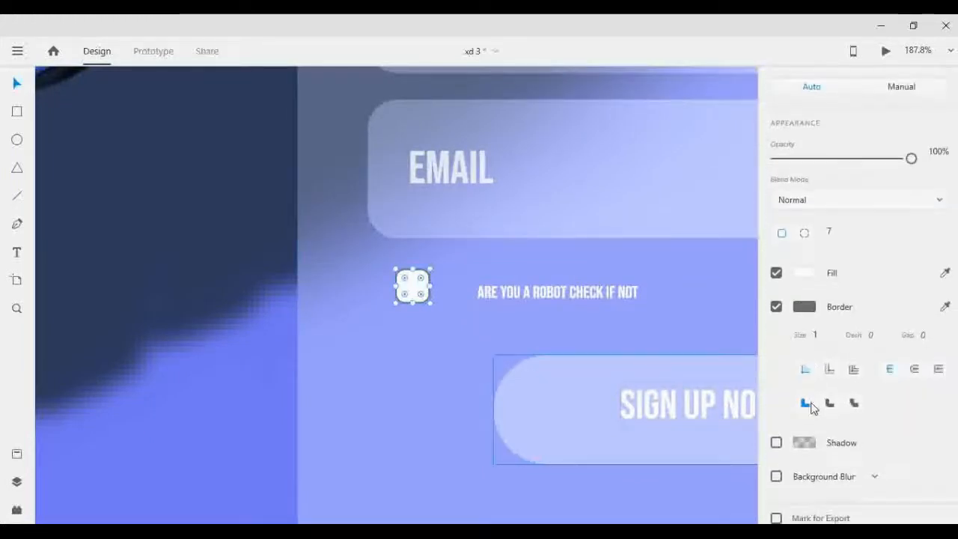
pyautogui.click(783, 311)
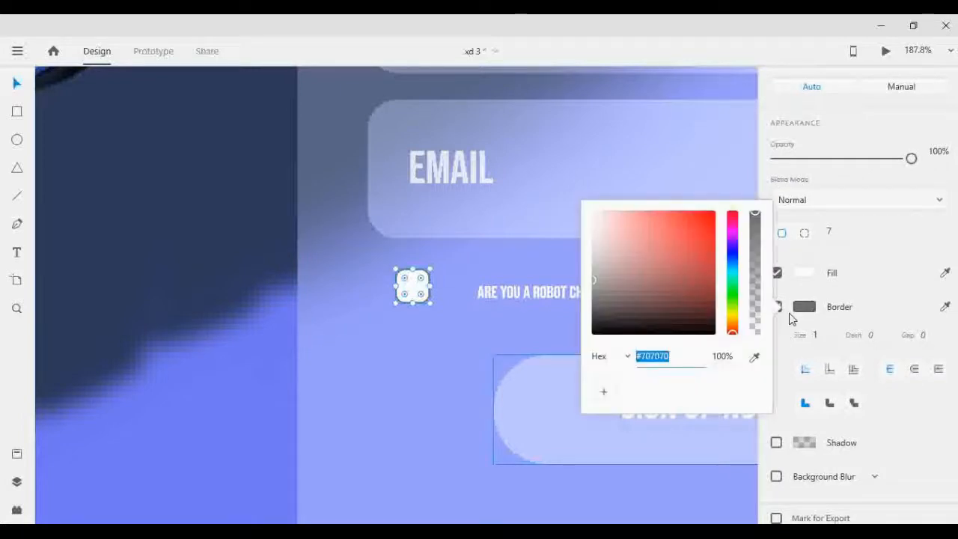
pyautogui.click(790, 315)
pyautogui.click(777, 309)
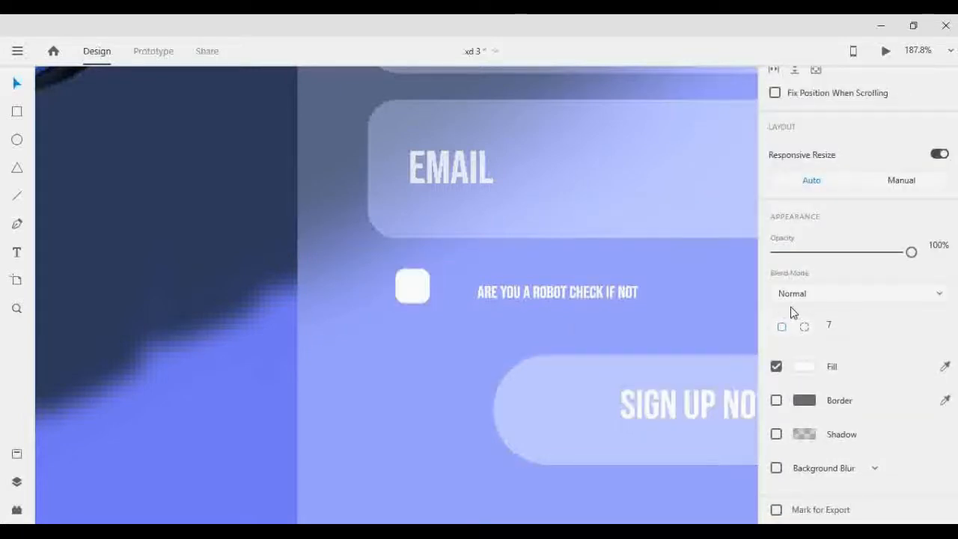
pyautogui.click(777, 468)
# Step: Move the robot check text closer to the checkbox, vertically centred on it with a small gap between them
pyautogui.click(523, 294)
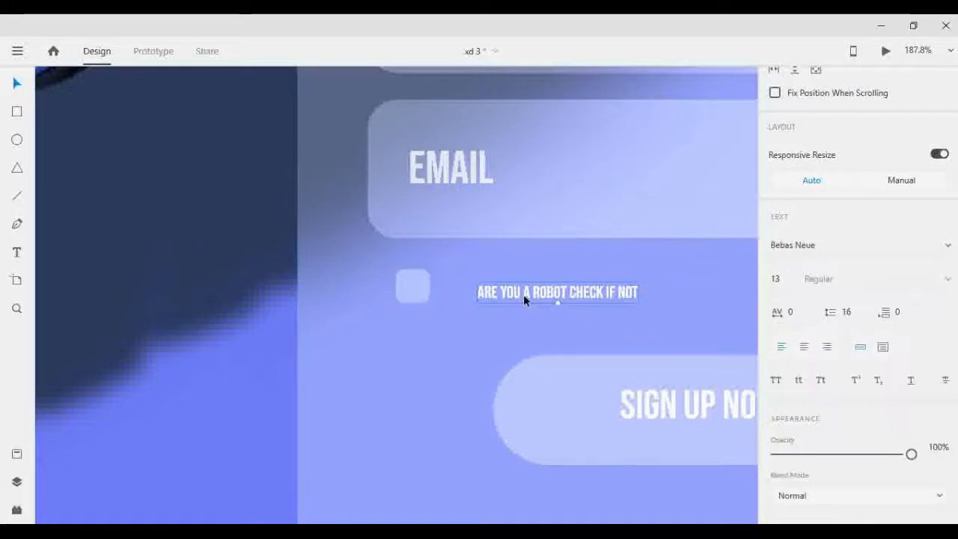
pyautogui.moveTo(523, 294); pyautogui.dragTo(498, 289)
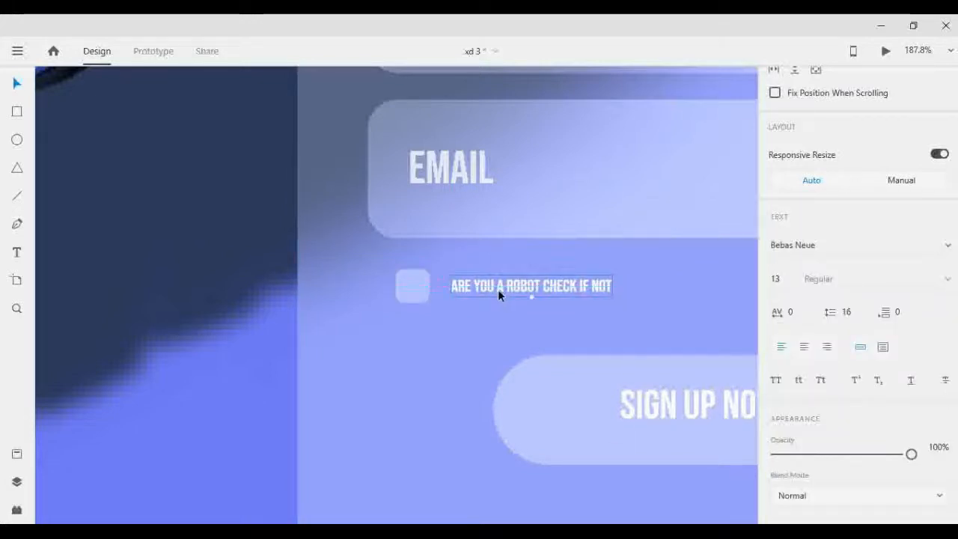
pyautogui.hotkey('shift', 'Left')
pyautogui.hotkey('shift', 'Left')
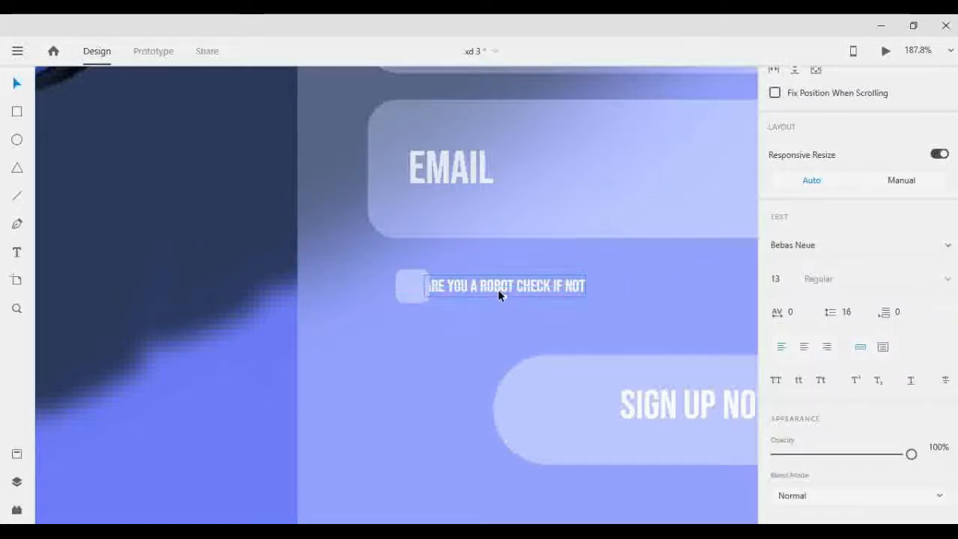
pyautogui.press('Right')
pyautogui.press('Right')
pyautogui.press('Right')
pyautogui.press('Right')
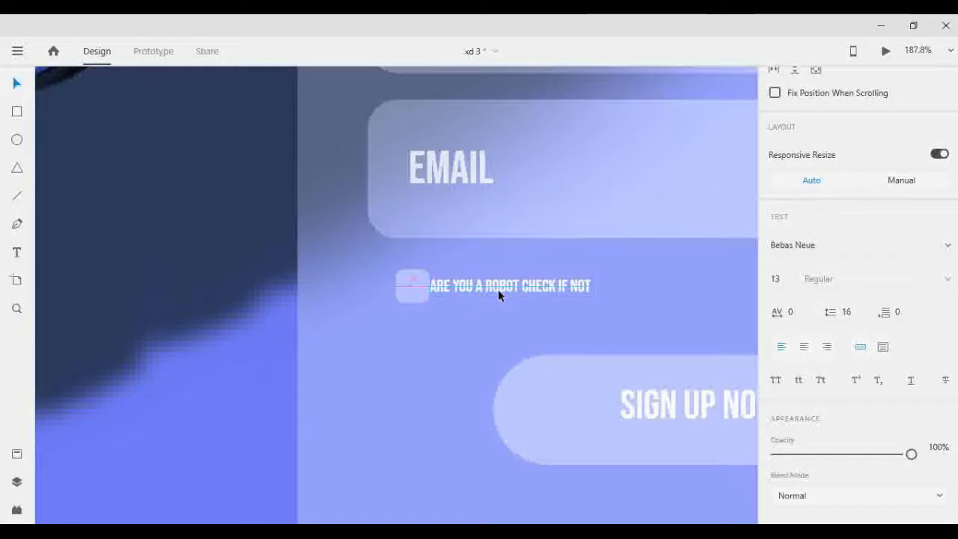
pyautogui.hotkey('shift', 'Right')
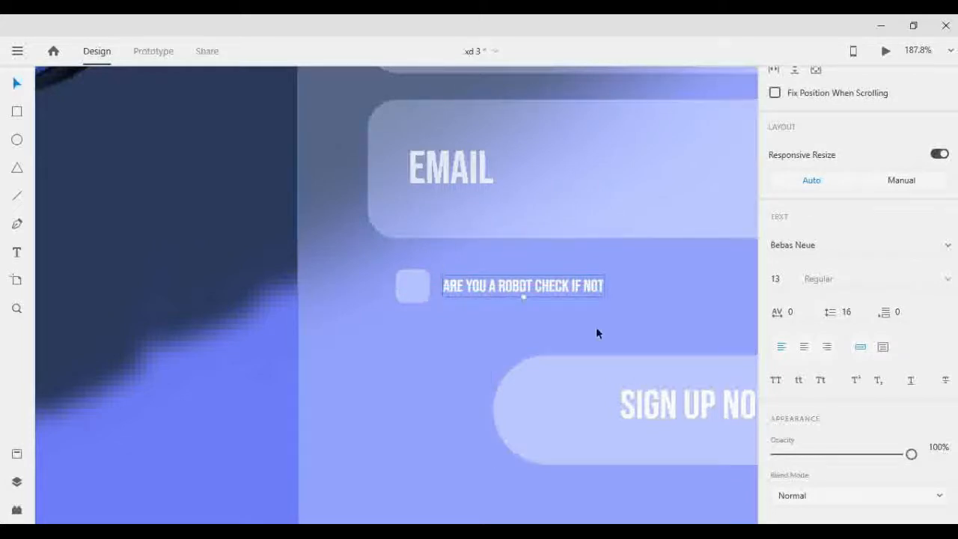
# Step: Set the font size of the robot check text to 13
pyautogui.click(775, 281)
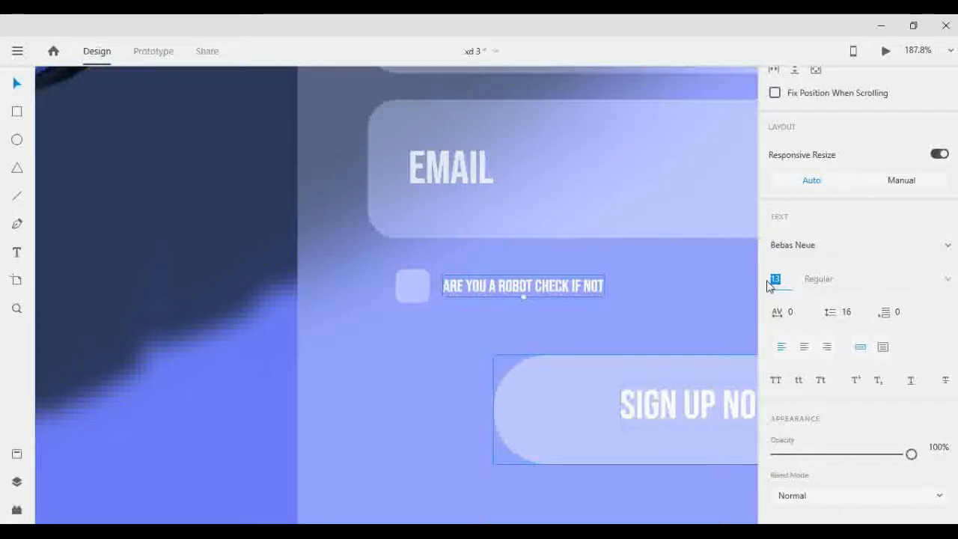
pyautogui.write('13')
pyautogui.press('Return')
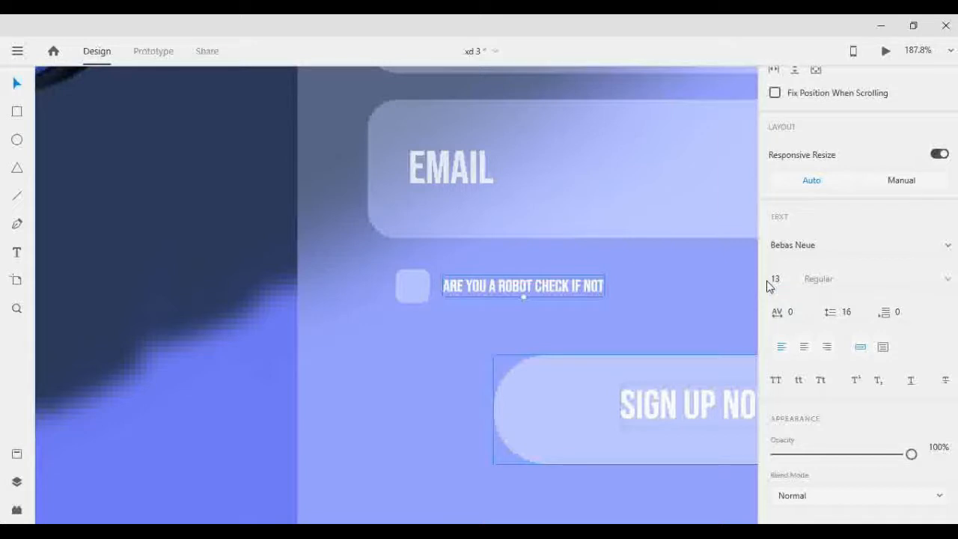
# Step: Set the robot check text's font size to 14 and align it vertically to the middle of its checkbox
pyautogui.click(768, 282)
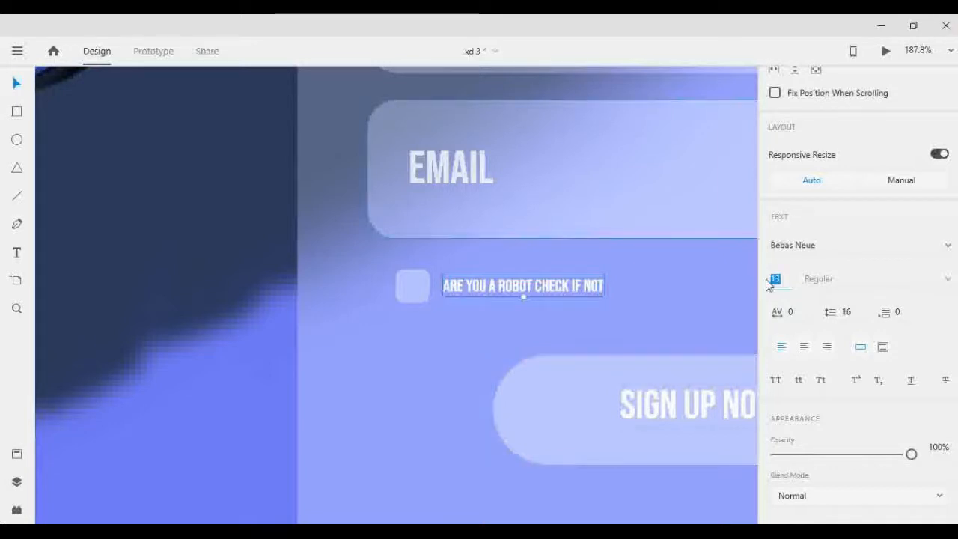
pyautogui.write('14')
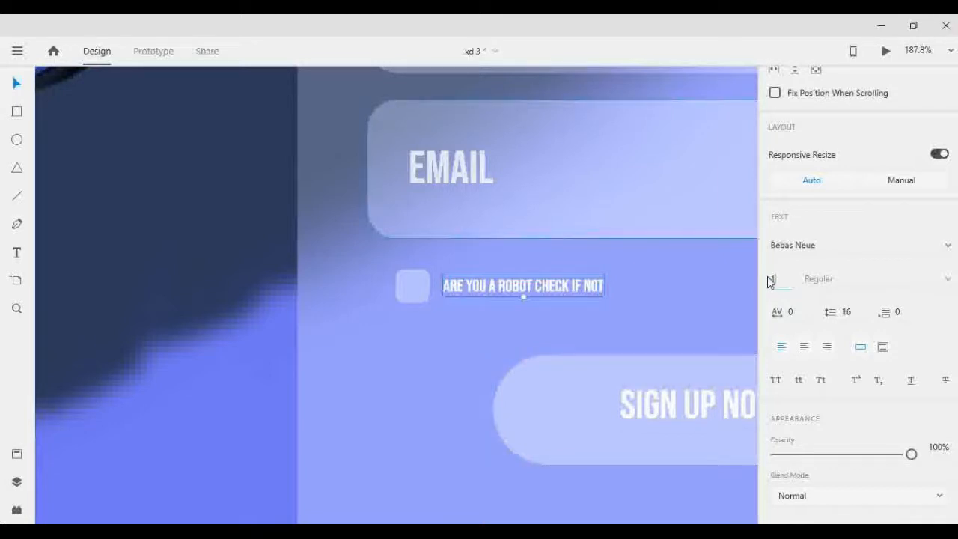
pyautogui.press('Return')
pyautogui.click(409, 281)
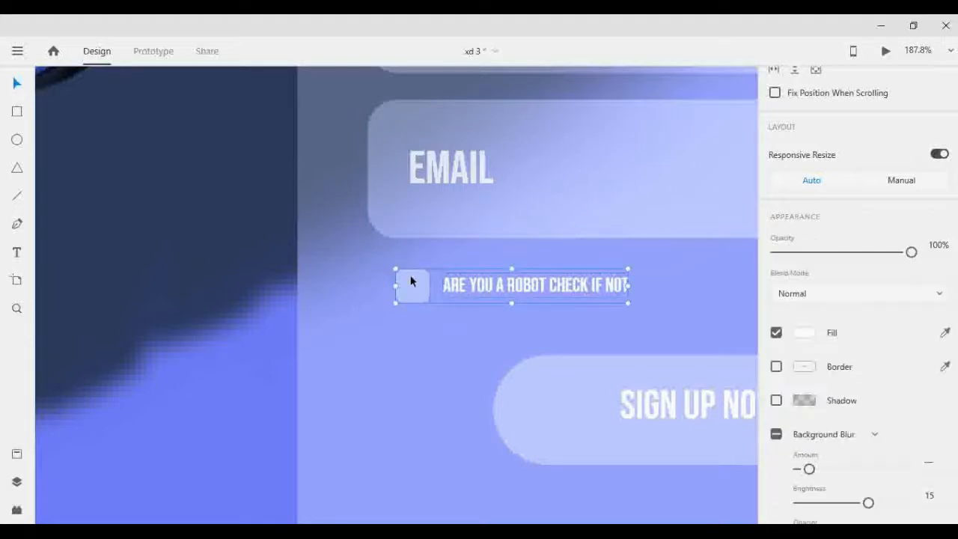
pyautogui.scroll(5, 824, 272)
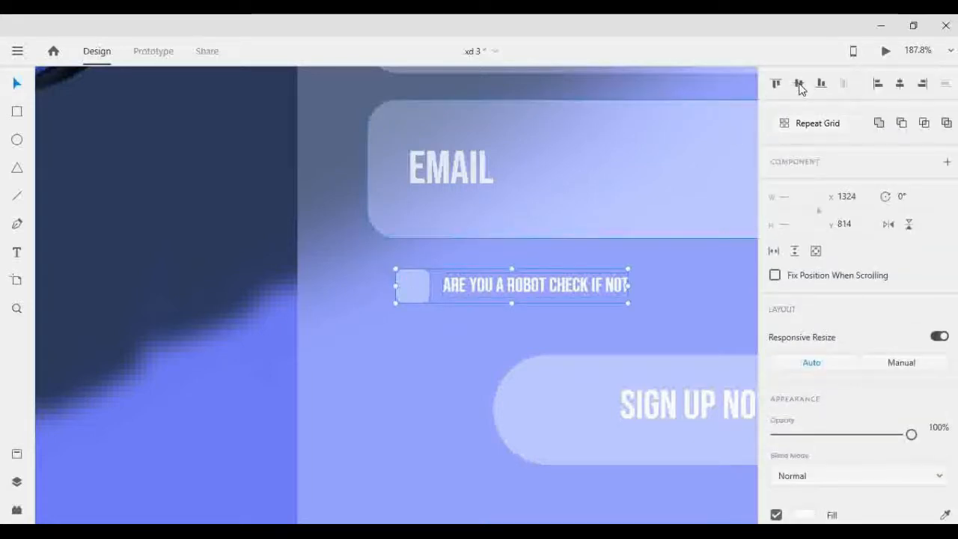
pyautogui.scroll(-5, 390, 367)
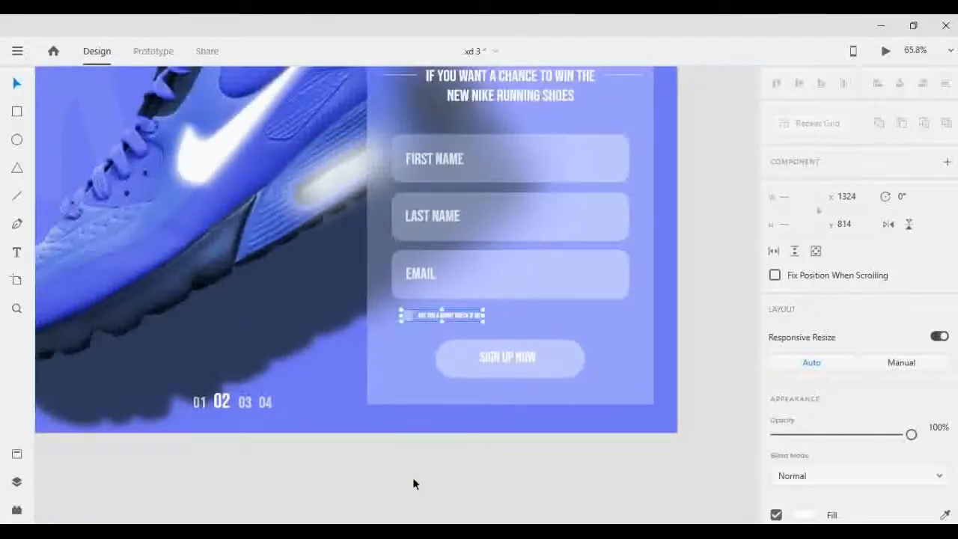
pyautogui.click(423, 466)
pyautogui.scroll(-3, 423, 466)
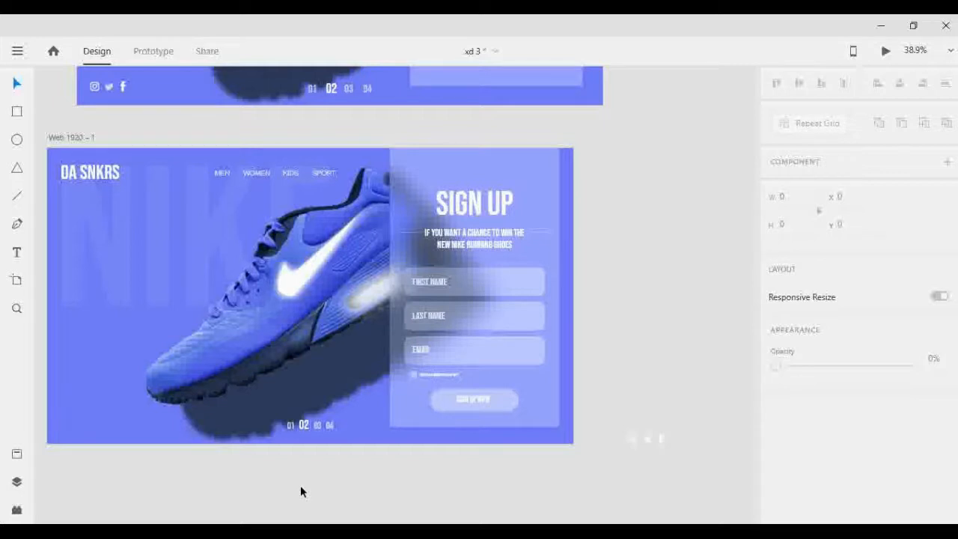
pyautogui.click(303, 425)
pyautogui.scroll(5, 292, 479)
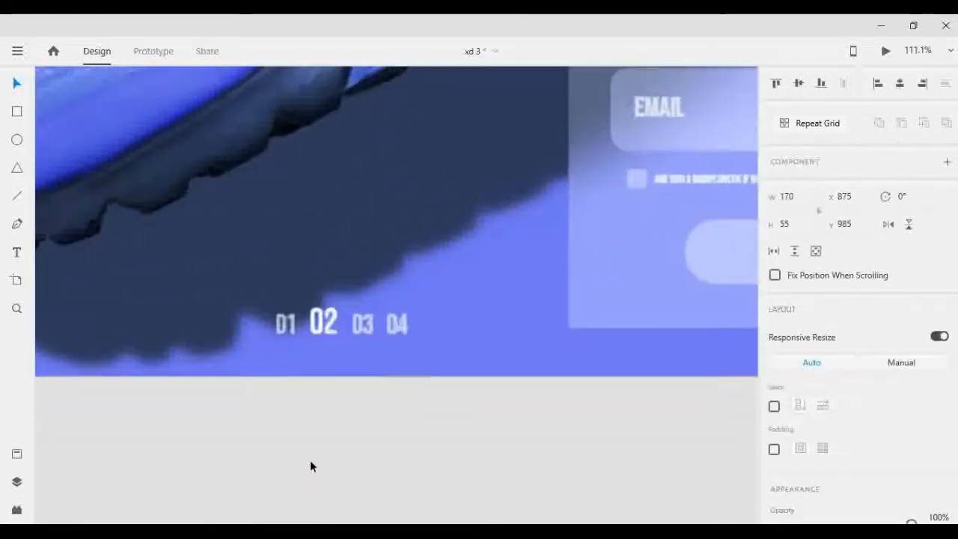
pyautogui.rightClick(328, 322)
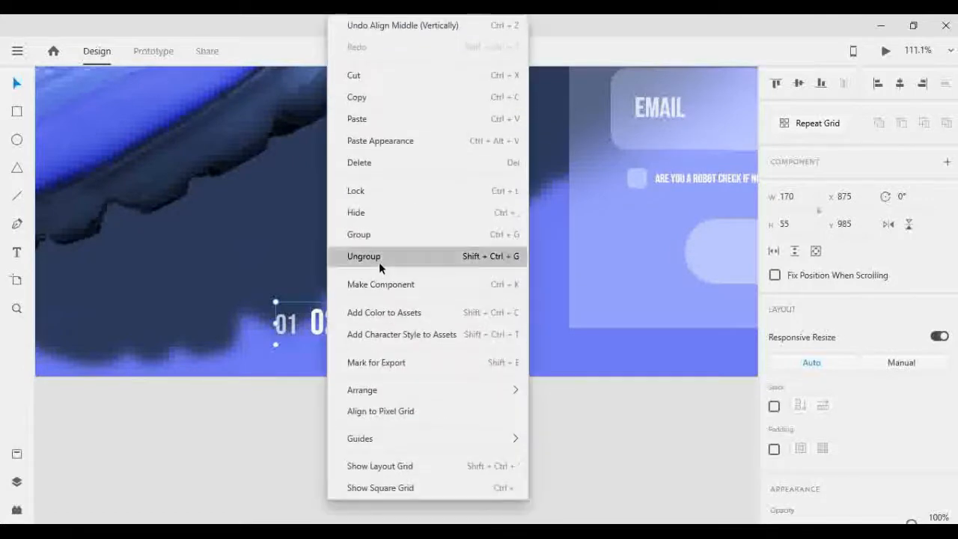
pyautogui.click(379, 258)
pyautogui.click(357, 439)
pyautogui.click(370, 328)
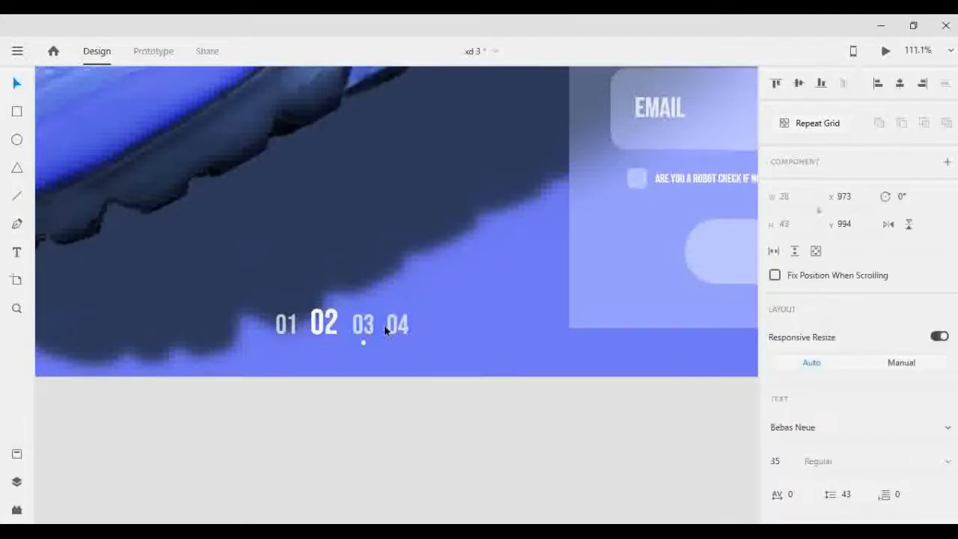
pyautogui.keyDown('shift'); pyautogui.click(404, 330); pyautogui.keyUp('shift')
pyautogui.keyDown('shift'); pyautogui.click(322, 337); pyautogui.keyUp('shift')
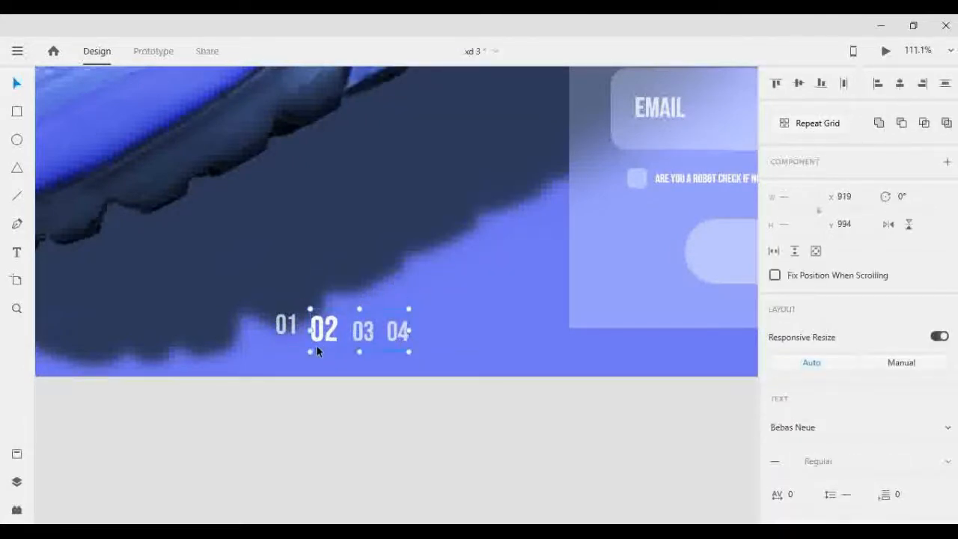
pyautogui.hotkey('ctrl', 'z')
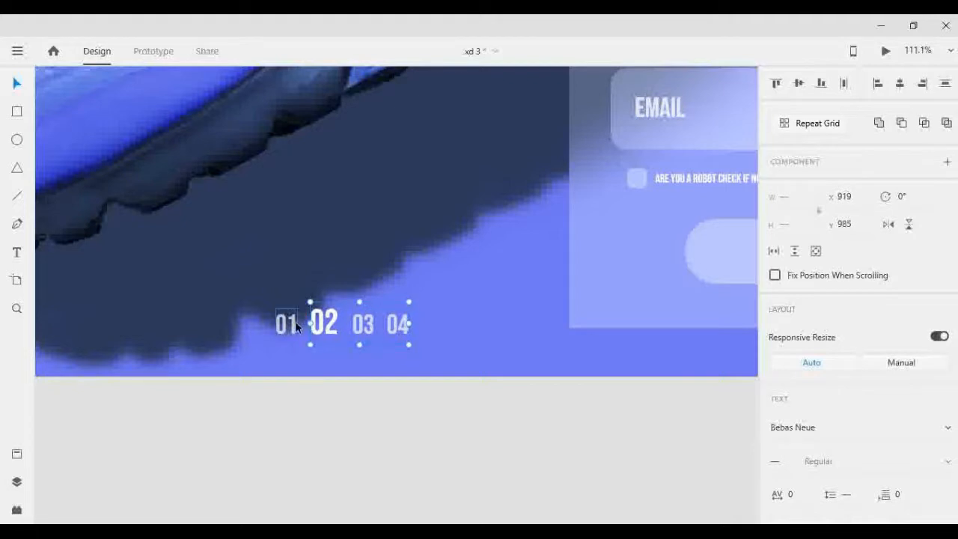
pyautogui.keyDown('shift'); pyautogui.click(297, 327); pyautogui.keyUp('shift')
pyautogui.hotkey('ctrl', 'g')
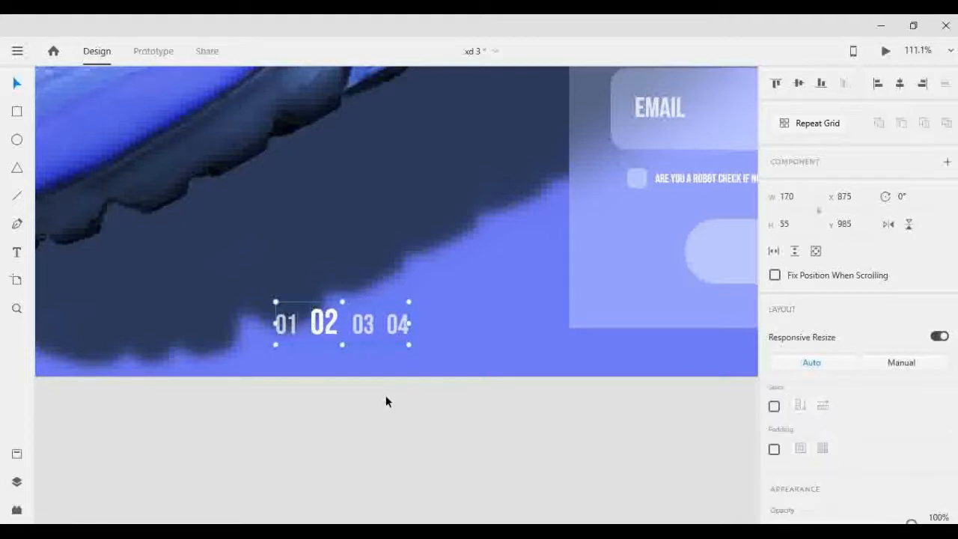
# Step: Enlarge the 01–04 page number group from its centre to about 206 by 67 and ungroup it
pyautogui.moveTo(407, 345); pyautogui.dragTo(423, 357)
pyautogui.rightClick(401, 334)
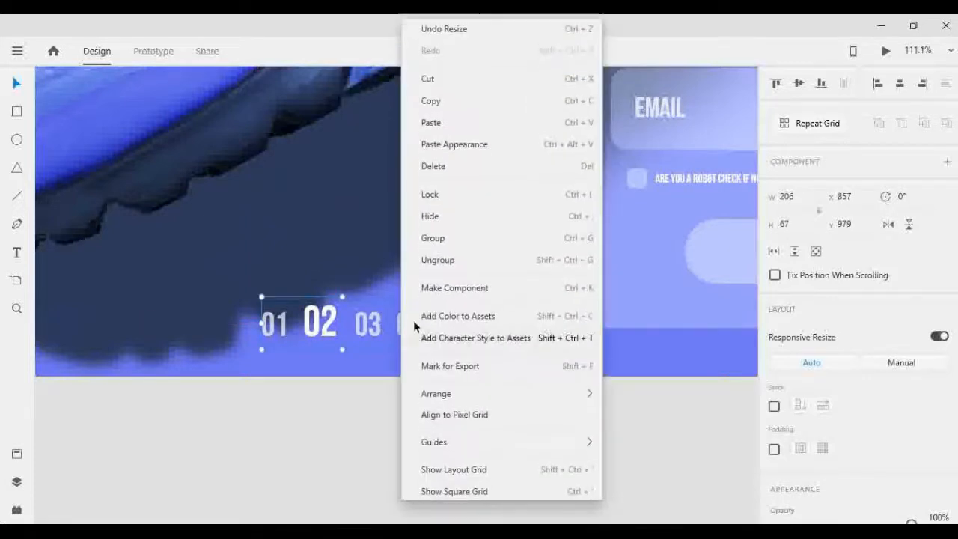
pyautogui.click(433, 256)
pyautogui.click(377, 432)
# Step: Move page numbers 03 and 04 together slightly closer to 02, placing 03 at X 971
pyautogui.click(381, 331)
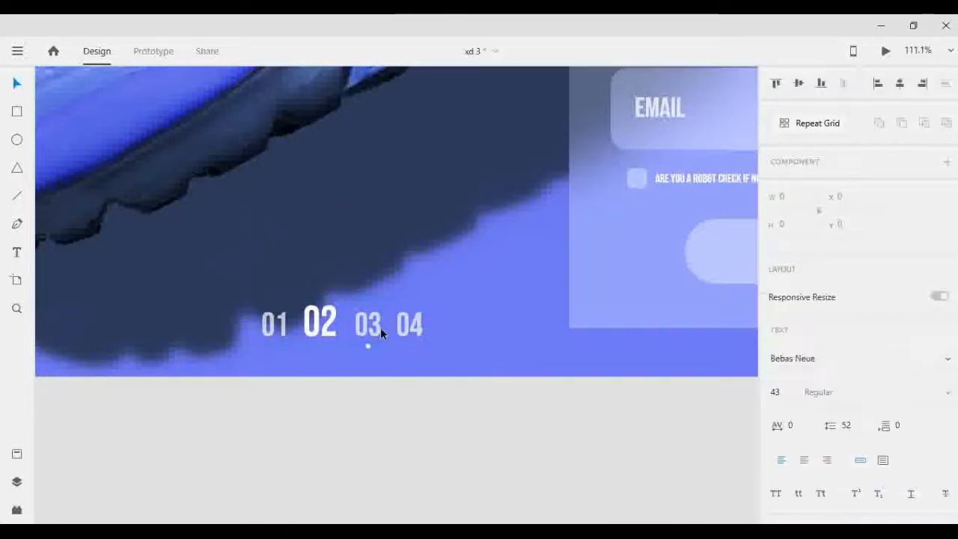
pyautogui.keyDown('shift'); pyautogui.click(416, 326); pyautogui.keyUp('shift')
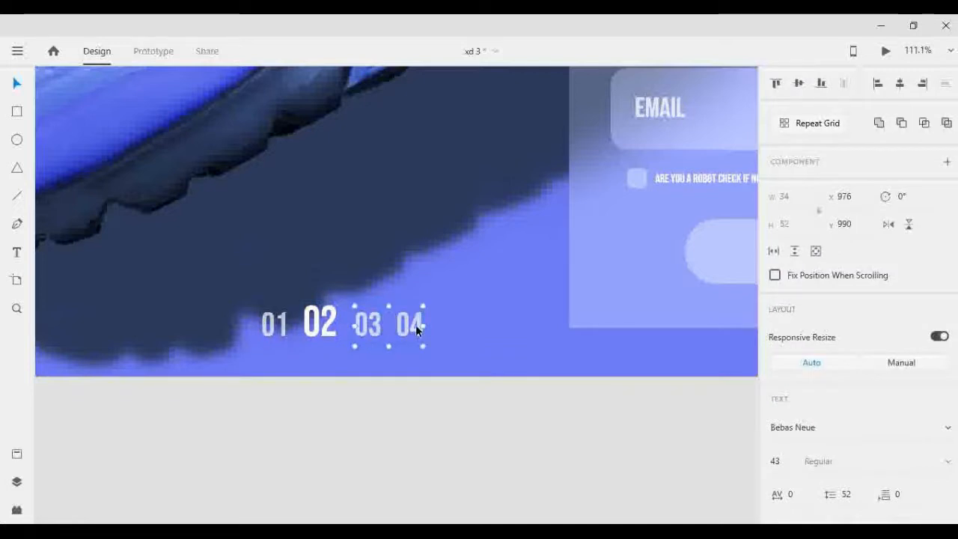
pyautogui.press('Left')
pyautogui.press('Left')
pyautogui.press('Left')
pyautogui.press('Left')
pyautogui.press('Left')
pyautogui.press('Left')
pyautogui.press('Left')
pyautogui.press('Left')
pyautogui.press('Left')
pyautogui.press('Left')
pyautogui.press('Left')
pyautogui.press('Left')
pyautogui.press('Left')
pyautogui.press('Left')
pyautogui.press('Left')
pyautogui.press('Left')
pyautogui.press('Left')
pyautogui.press('Left')
pyautogui.press('Left')
pyautogui.press('Left')
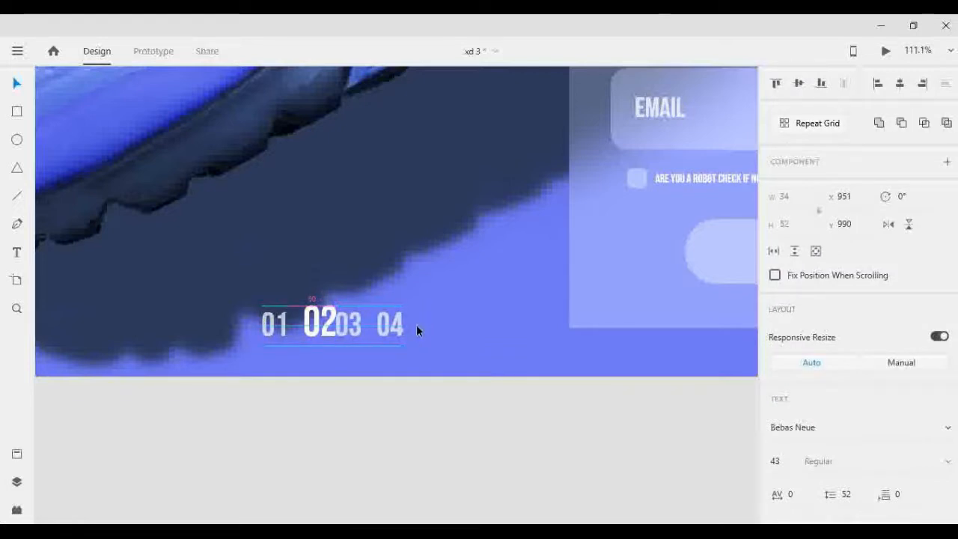
pyautogui.press('Right')
pyautogui.press('Right')
pyautogui.press('Right')
pyautogui.press('Right')
pyautogui.press('Right')
pyautogui.press('Right')
pyautogui.press('Right')
pyautogui.hotkey('shift', 'Right')
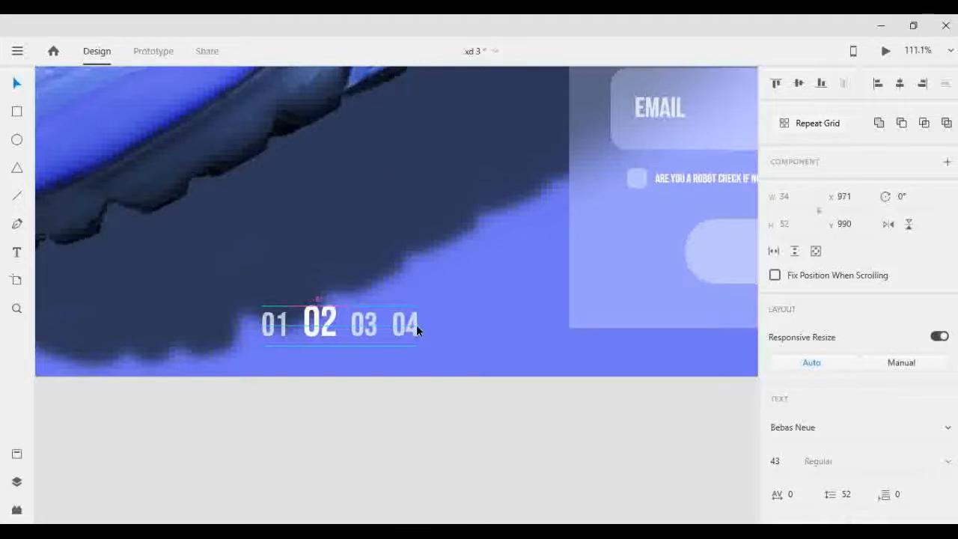
pyautogui.click(413, 372)
# Step: Move page number 04 slightly closer to 03, to X 1022
pyautogui.click(404, 325)
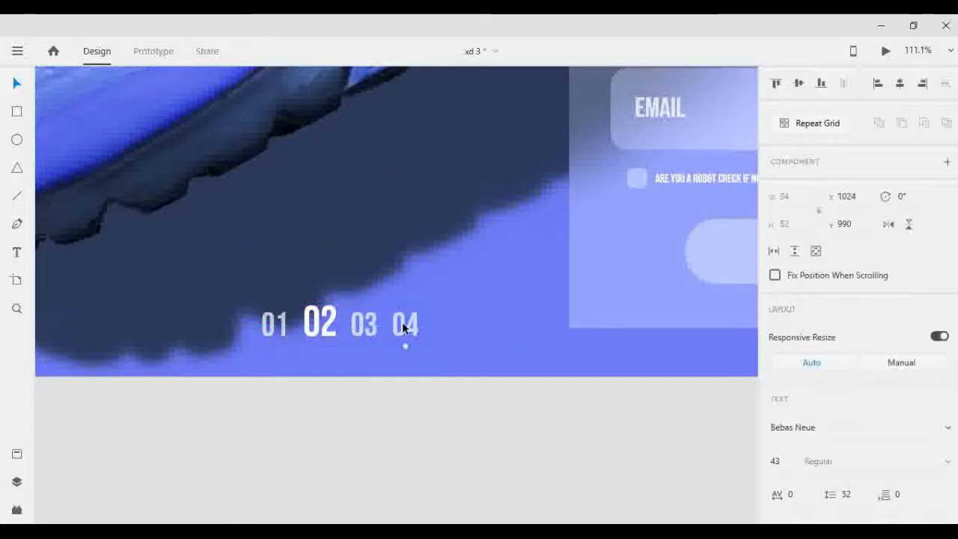
pyautogui.hotkey('shift', 'Left')
pyautogui.hotkey('shift', 'Left')
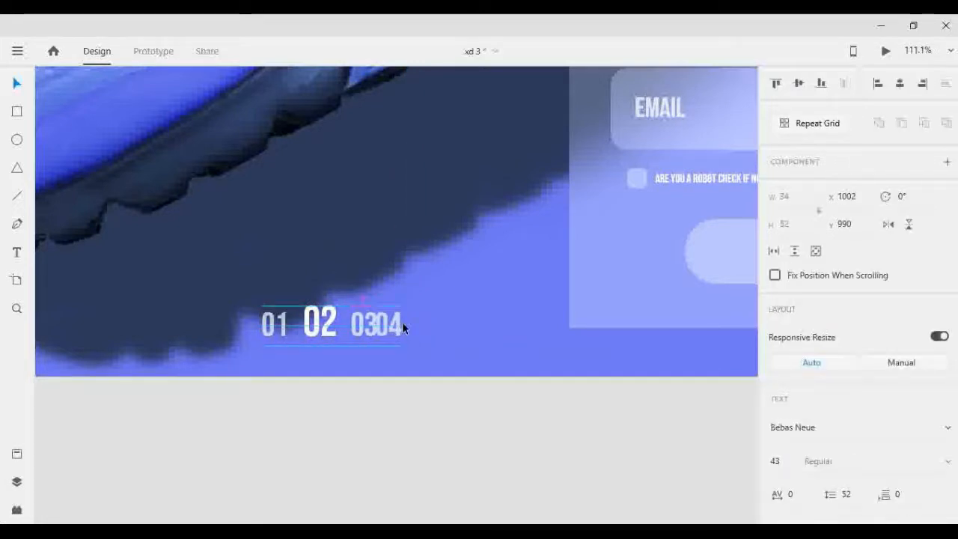
pyautogui.hotkey('shift', 'Right')
pyautogui.hotkey('shift', 'Right')
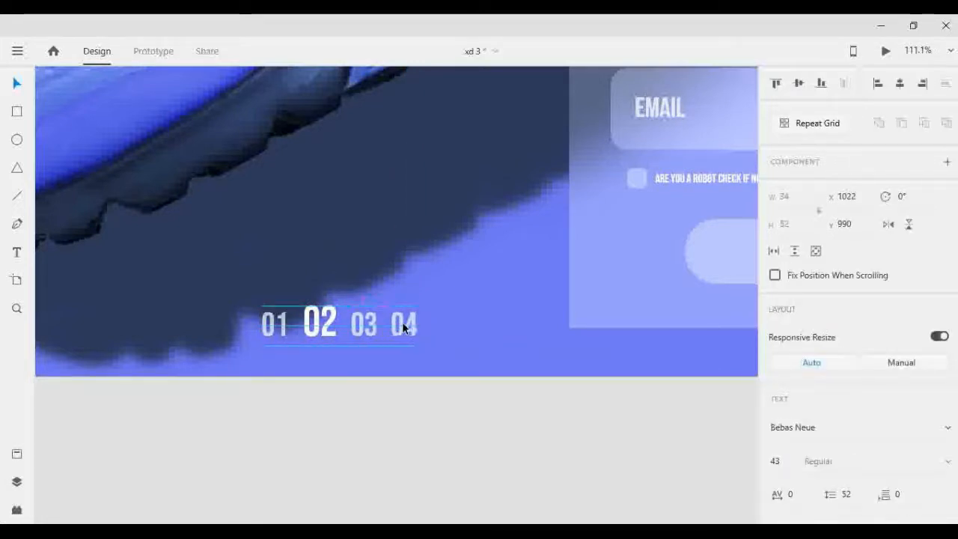
# Step: Move page number 01 slightly closer to 02, to X 861
pyautogui.click(283, 324)
pyautogui.hotkey('shift', 'Right')
pyautogui.press('Right')
pyautogui.press('Right')
pyautogui.press('Right')
pyautogui.press('Right')
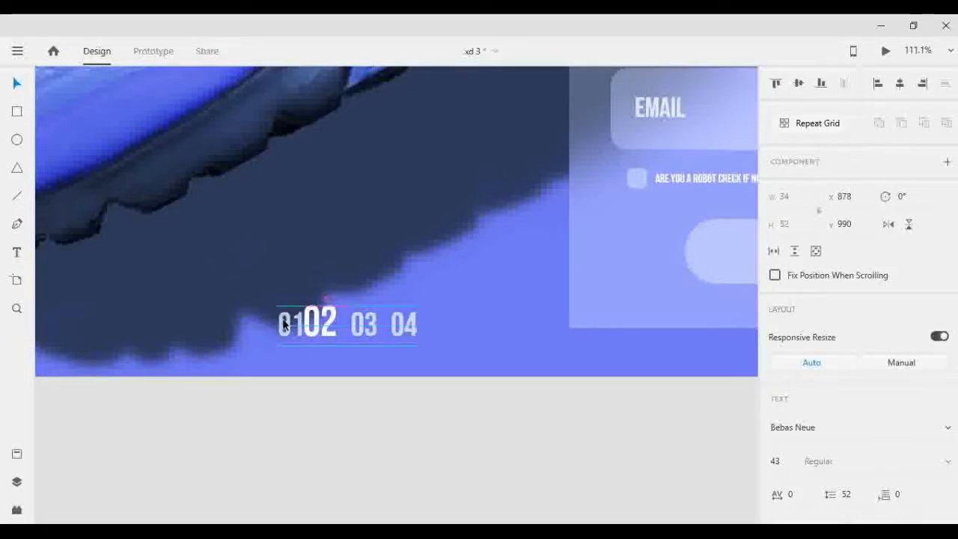
pyautogui.hotkey('shift', 'Left')
pyautogui.hotkey('shift', 'Left')
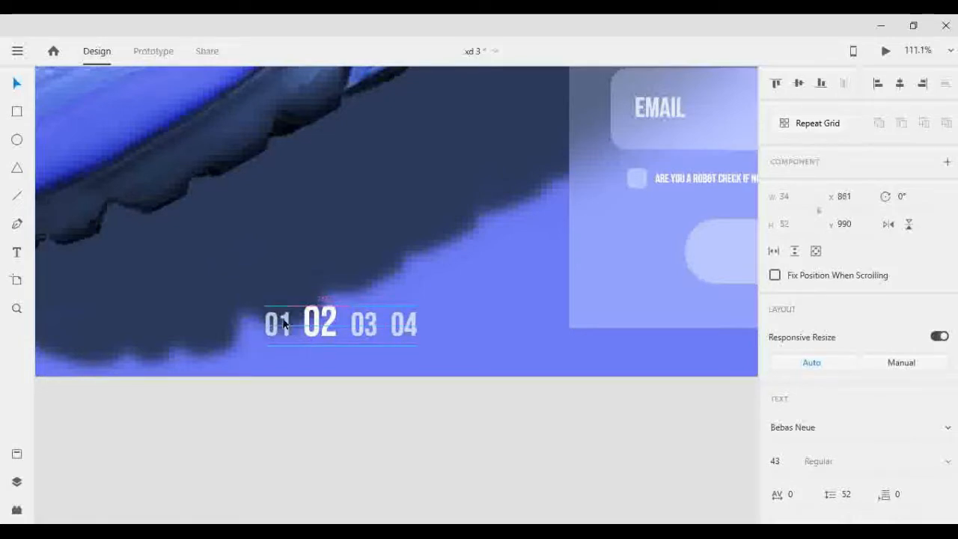
# Step: Group page numbers 01, 03 and 04 and align the group's bottom edge with the larger 02
pyautogui.keyDown('shift'); pyautogui.click(354, 335); pyautogui.keyUp('shift')
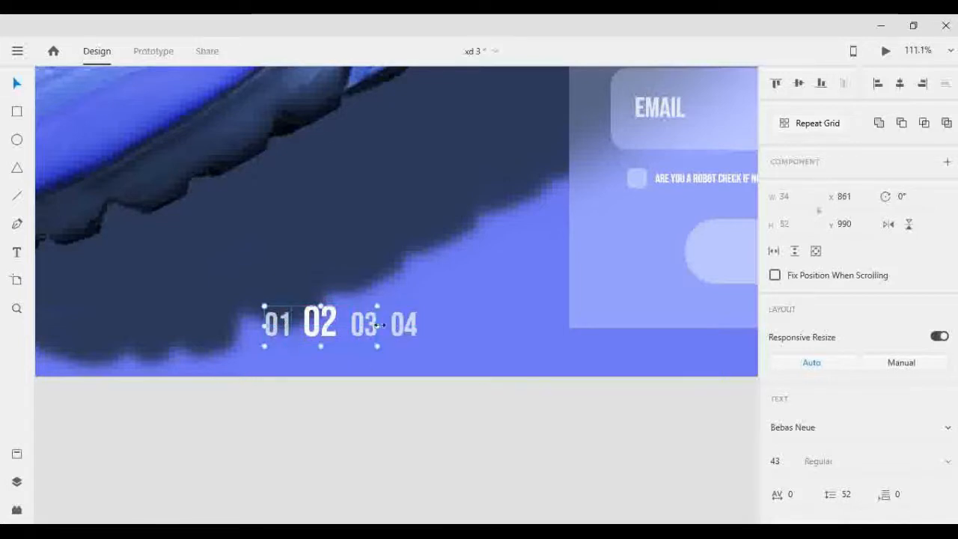
pyautogui.keyDown('shift'); pyautogui.click(406, 325); pyautogui.keyUp('shift')
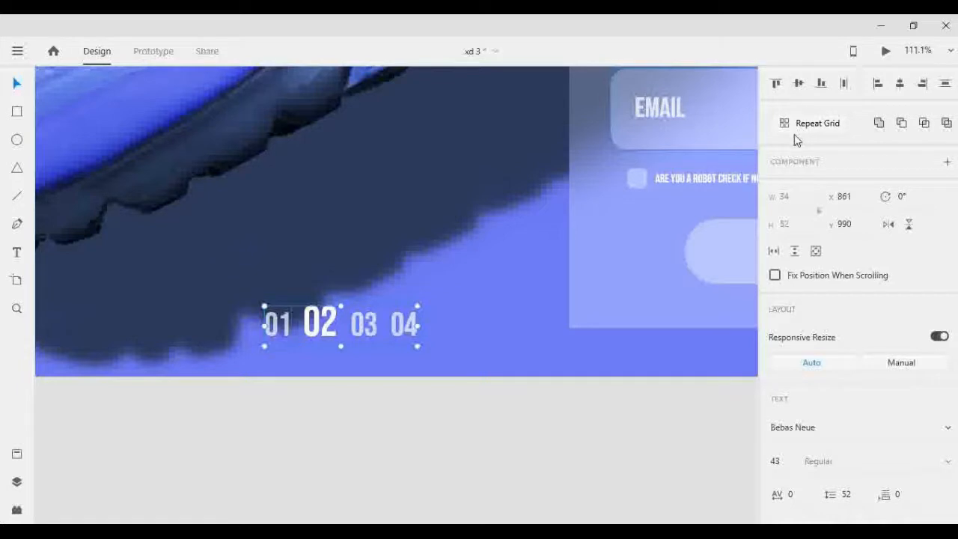
pyautogui.hotkey('ctrl', 'g')
pyautogui.hotkey('ctrl', 'shift', 'g')
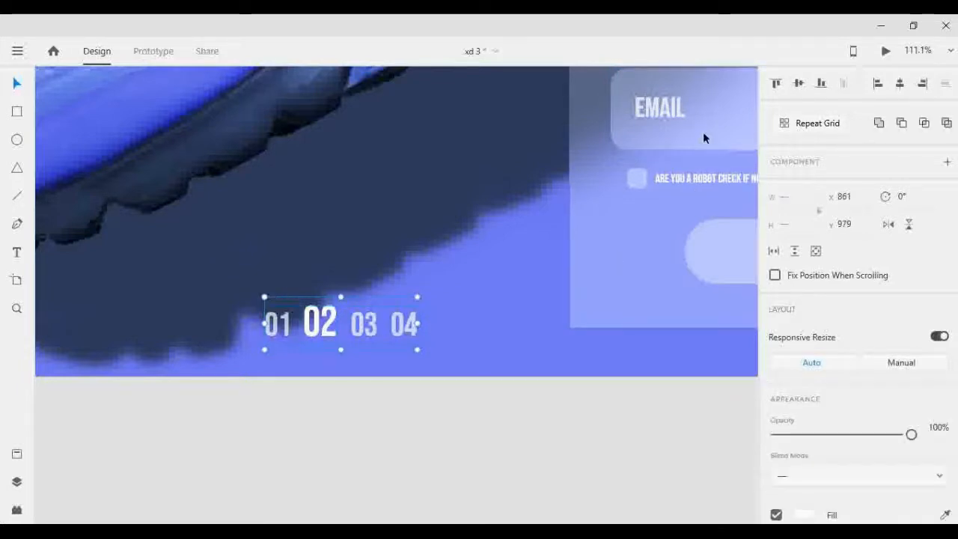
pyautogui.click(823, 84)
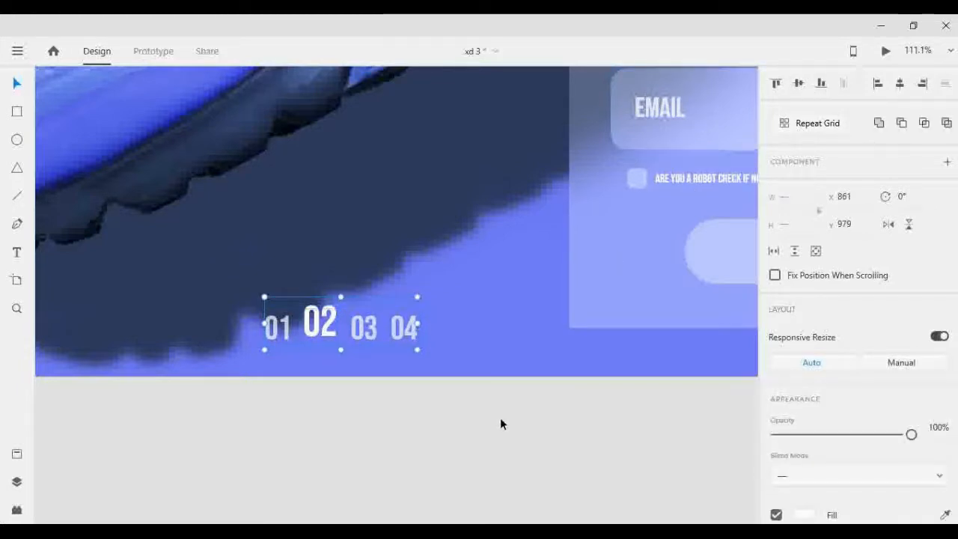
pyautogui.click(208, 432)
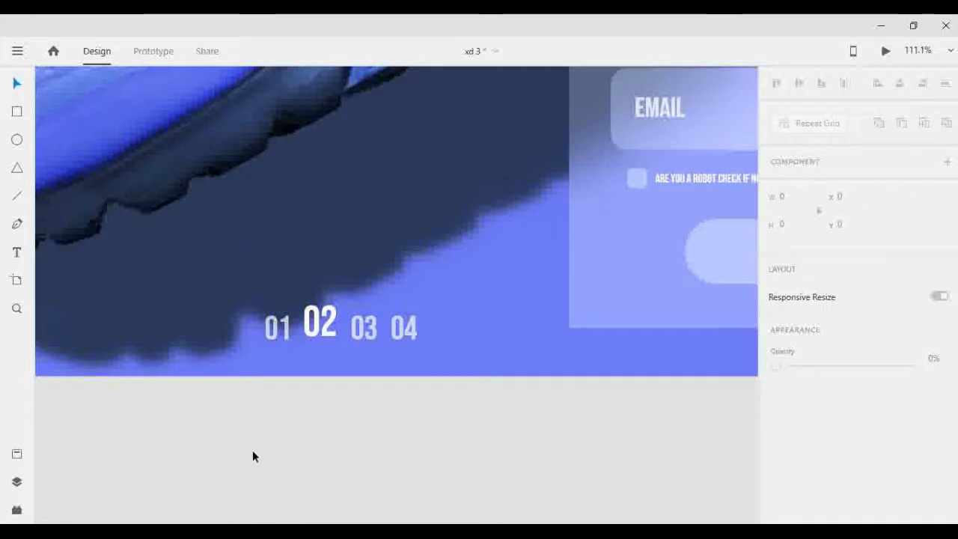
# Step: Align the grouped 01, 03 and 04 vertically to the middle of page number 02
pyautogui.scroll(-5, 247, 447)
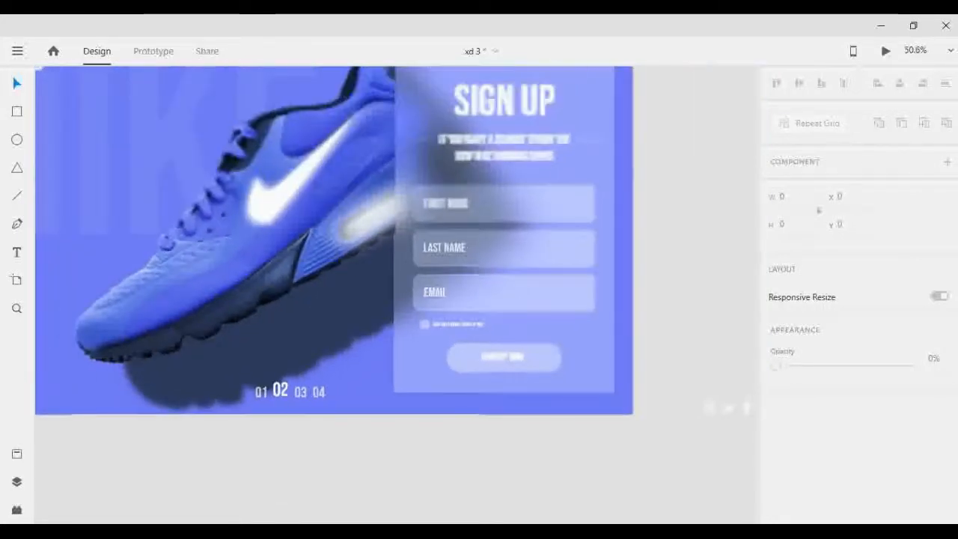
pyautogui.click(300, 396)
pyautogui.keyDown('shift'); pyautogui.click(284, 391); pyautogui.keyUp('shift')
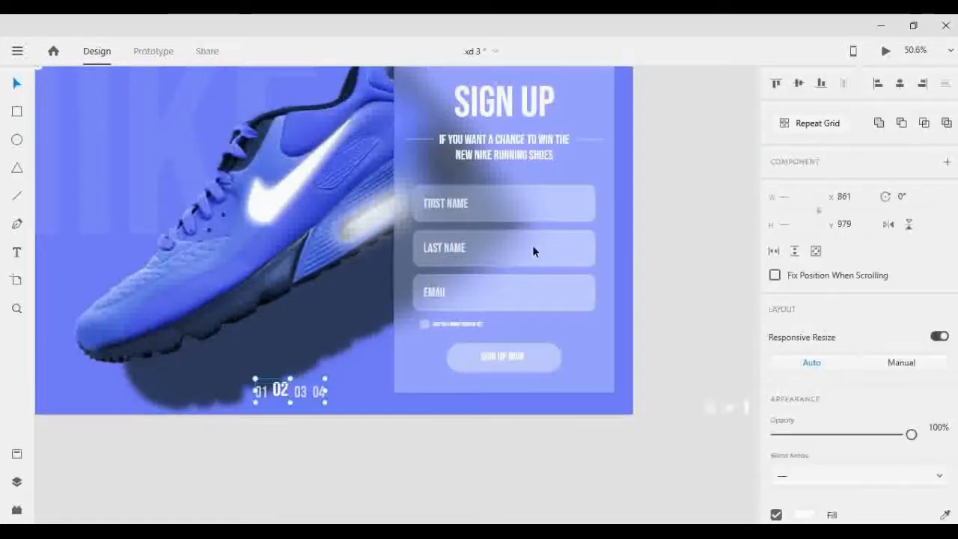
pyautogui.click(256, 494)
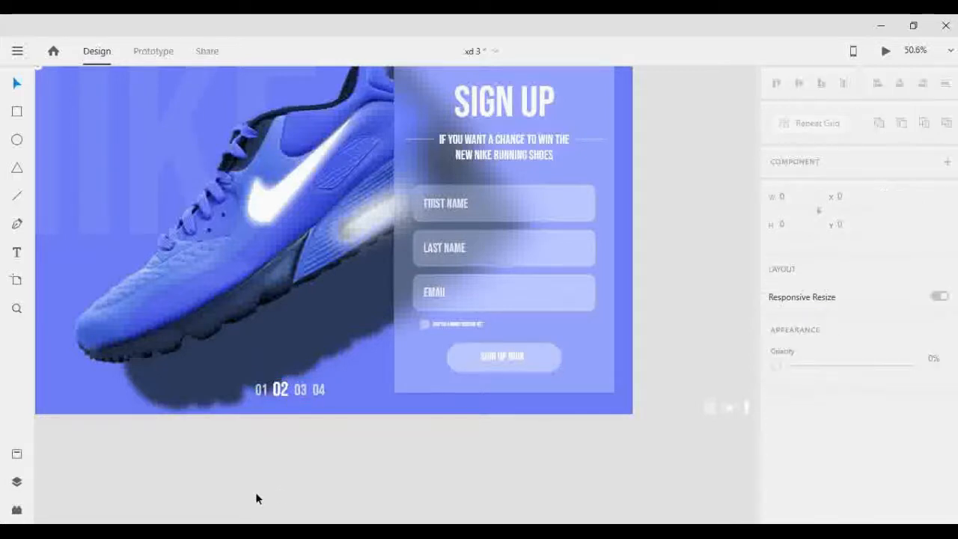
# Step: Move the social media icon group from beside the artboard into its lower-left corner, at X 70, Y 1021
pyautogui.scroll(3, 255, 492)
pyautogui.scroll(-3, 255, 493)
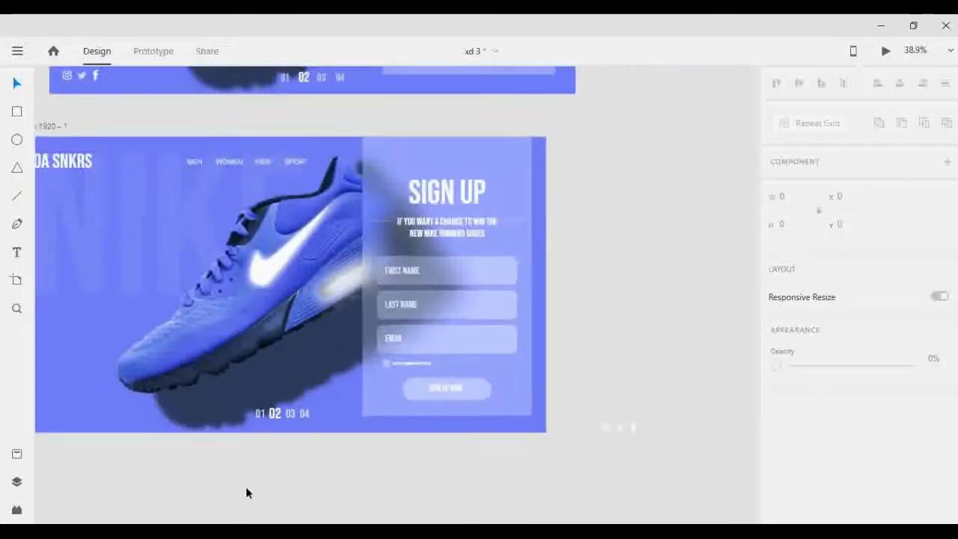
pyautogui.hscroll(-1, 247, 488)
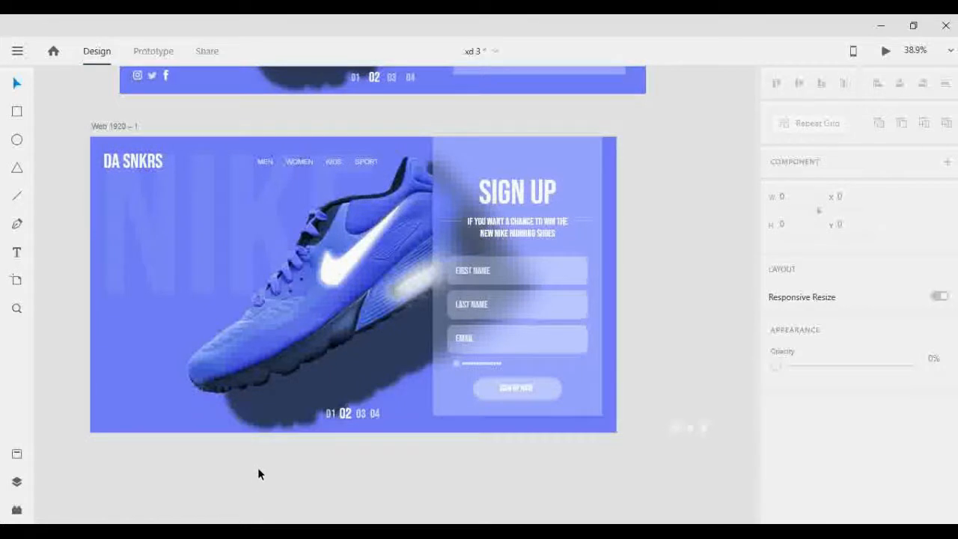
pyautogui.scroll(-1, 260, 473)
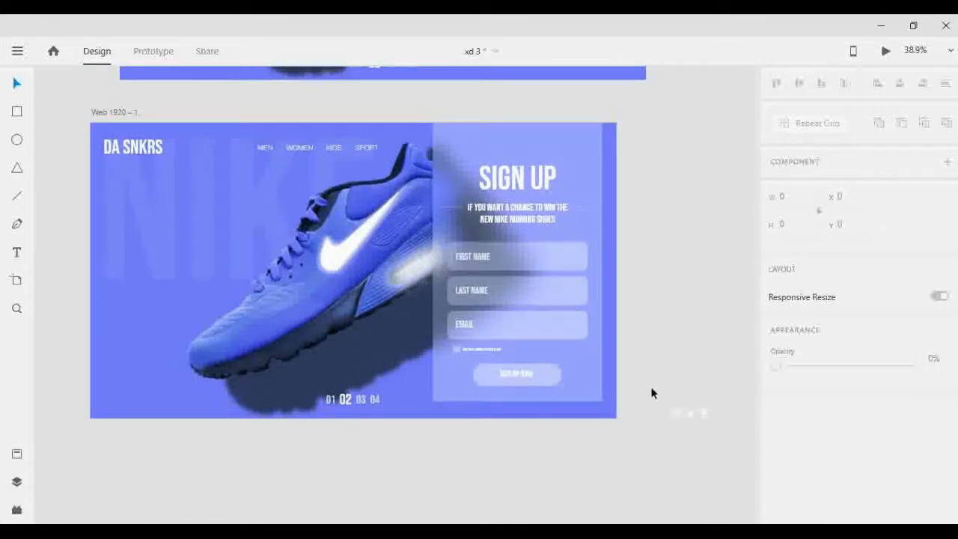
pyautogui.moveTo(652, 391); pyautogui.dragTo(131, 403)
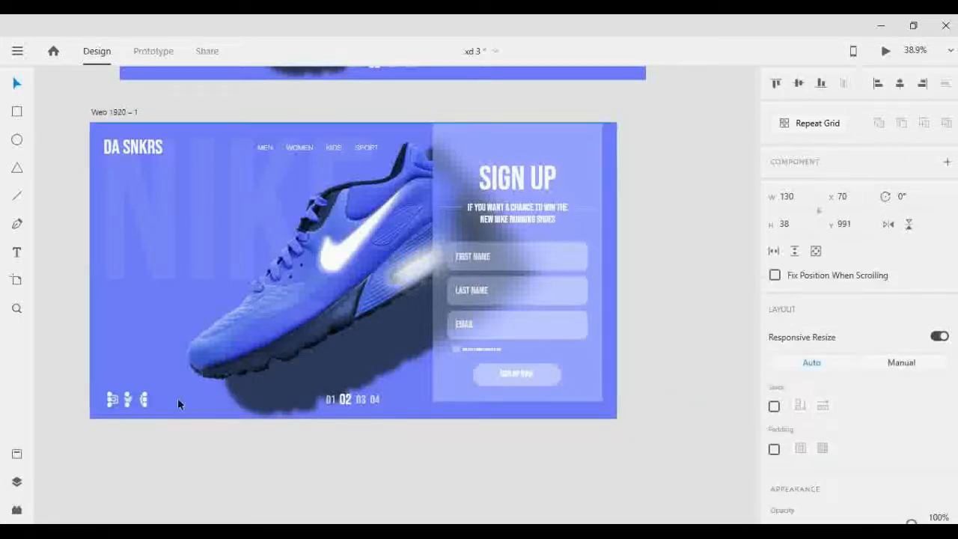
pyautogui.hotkey('shift', 's')
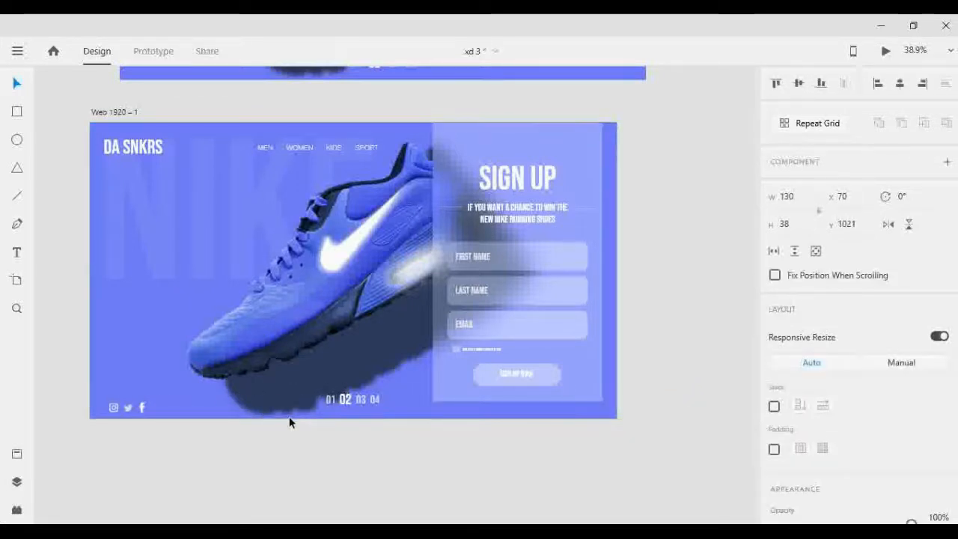
# Step: Move the social media icon group flush into the artboard's lower-left corner, at X 0, Y 1042
pyautogui.hotkey('shift', 'Left')
pyautogui.hotkey('shift', 'Left')
pyautogui.hotkey('shift', 'Left')
pyautogui.hotkey('shift', 'Left')
pyautogui.hotkey('shift', 'Left')
pyautogui.hotkey('shift', 'Left')
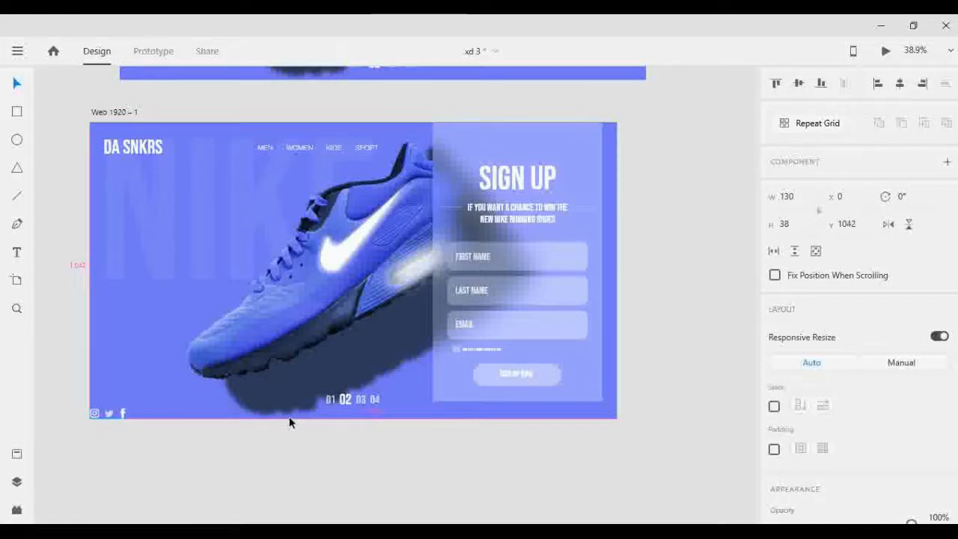
# Step: Offset the social media icon group 60 px from the artboard's left edge and raise it 50 px, to X 60, Y 992
pyautogui.hotkey('shift', 'Right')
pyautogui.hotkey('shift', 'Right')
pyautogui.hotkey('shift', 'Right')
pyautogui.hotkey('shift', 'Right')
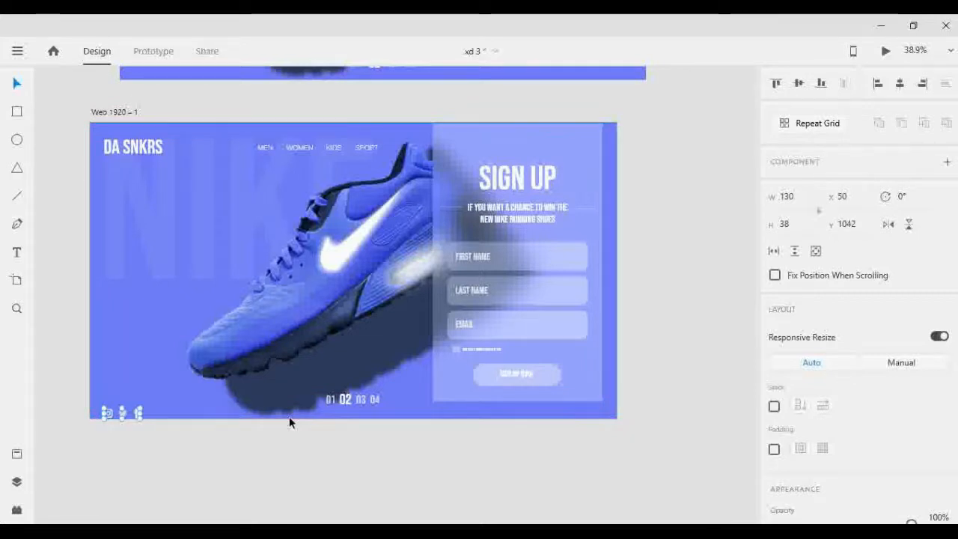
pyautogui.hotkey('shift', 'Right')
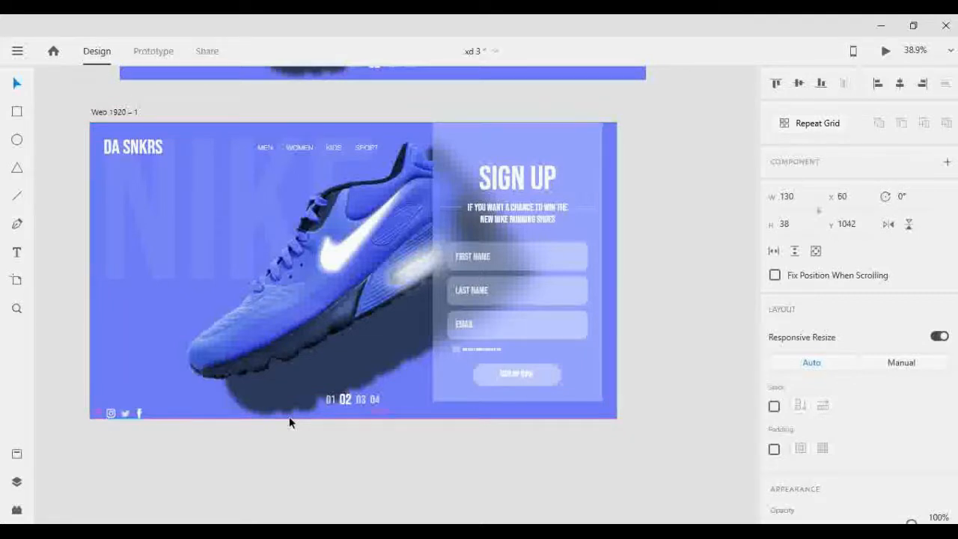
pyautogui.hotkey('shift', 'Up')
pyautogui.hotkey('shift', 'Up')
pyautogui.hotkey('shift', 'Up')
pyautogui.hotkey('shift', 'Up')
pyautogui.hotkey('shift', 'Up')
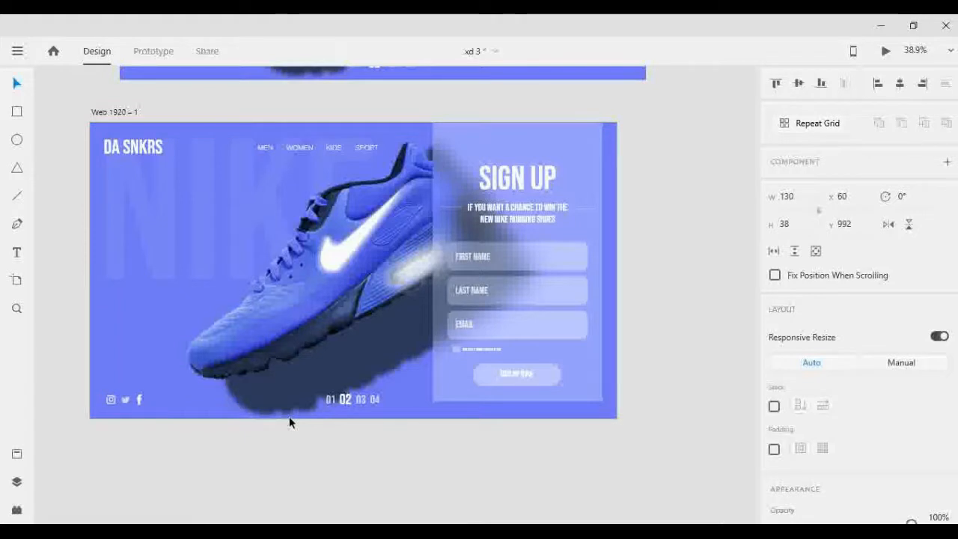
# Step: Compare the recreated shoe page artboard with the original design above it, checking the form, page numbers and social icons
pyautogui.scroll(1, 226, 490)
pyautogui.scroll(-1, 241, 467)
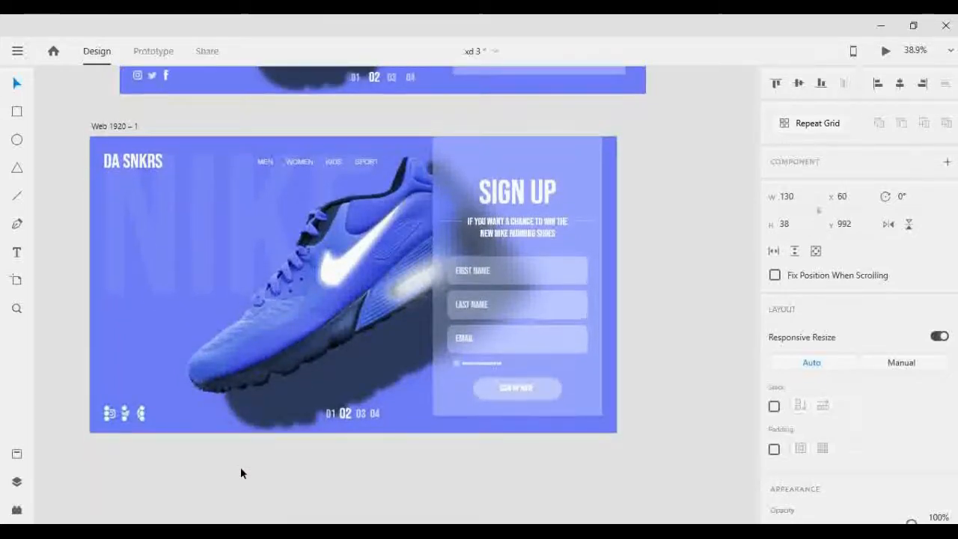
pyautogui.click(596, 455)
pyautogui.scroll(3, 674, 418)
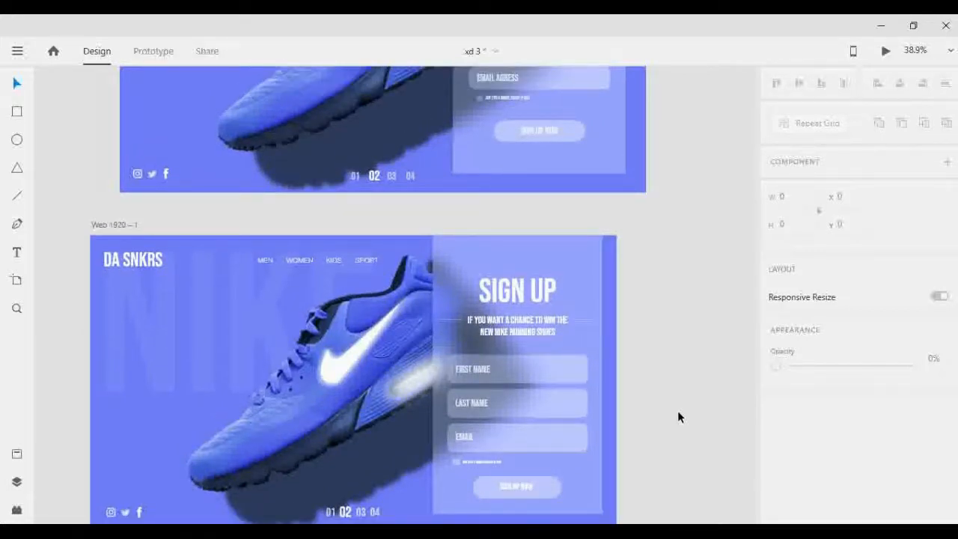
pyautogui.scroll(-1, 678, 413)
pyautogui.scroll(6, 678, 412)
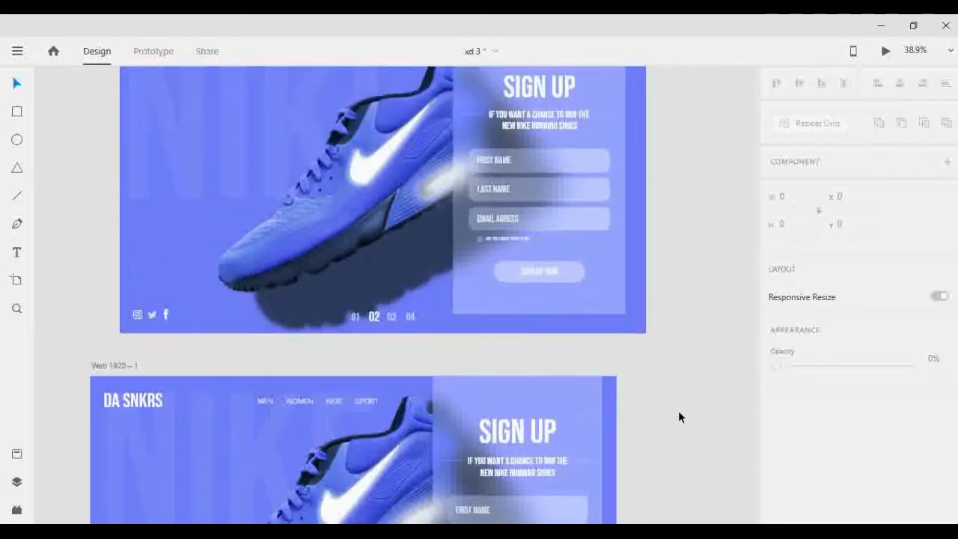
pyautogui.scroll(-8, 679, 412)
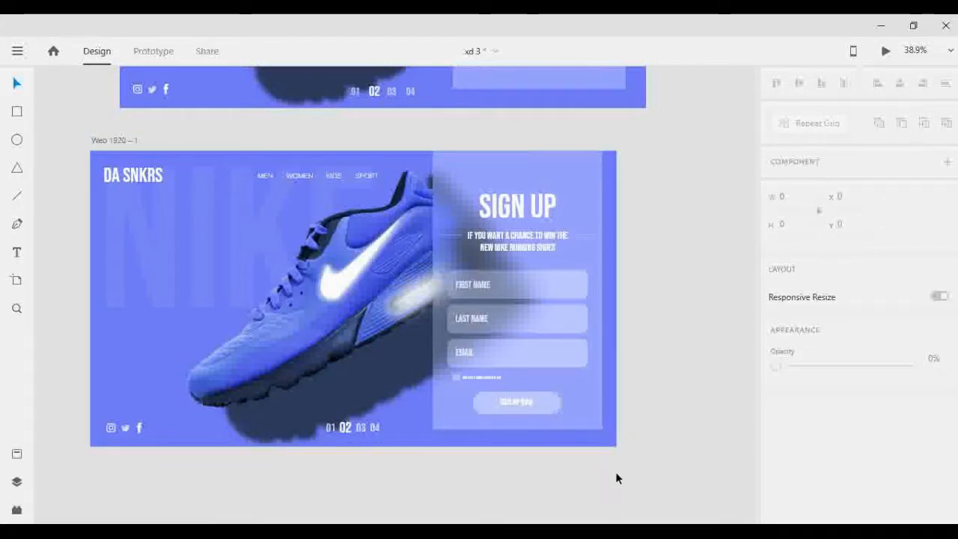
pyautogui.moveTo(42, 146); pyautogui.dragTo(627, 429)
pyautogui.click(666, 422)
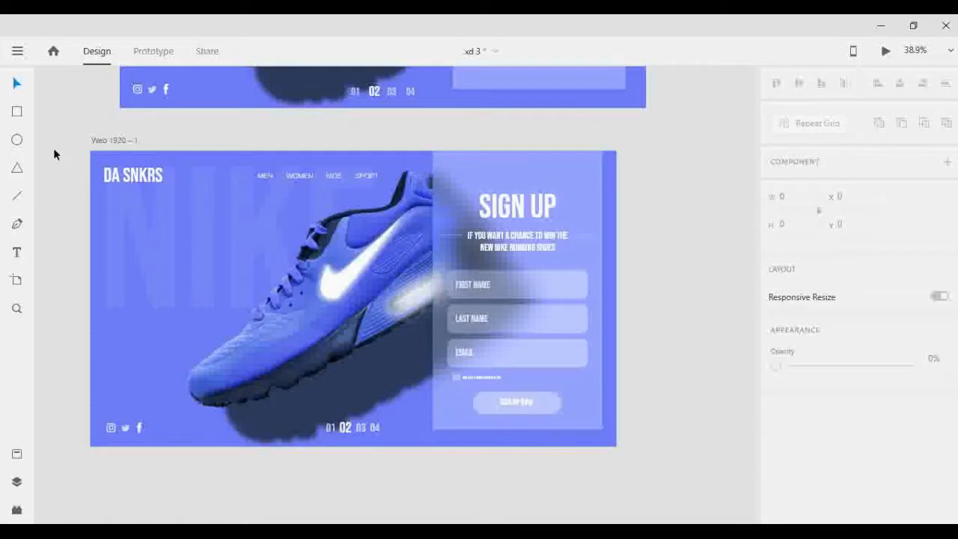
pyautogui.moveTo(55, 152); pyautogui.dragTo(203, 283)
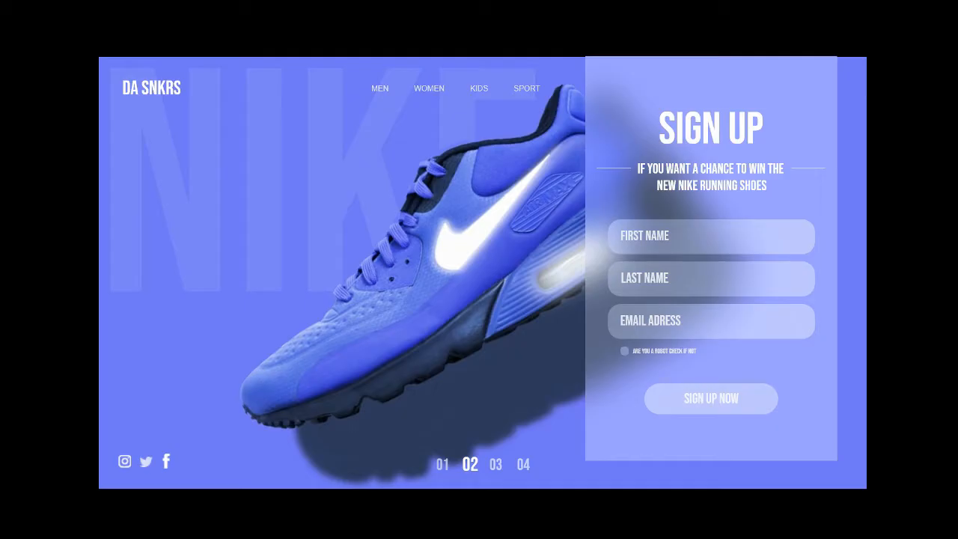